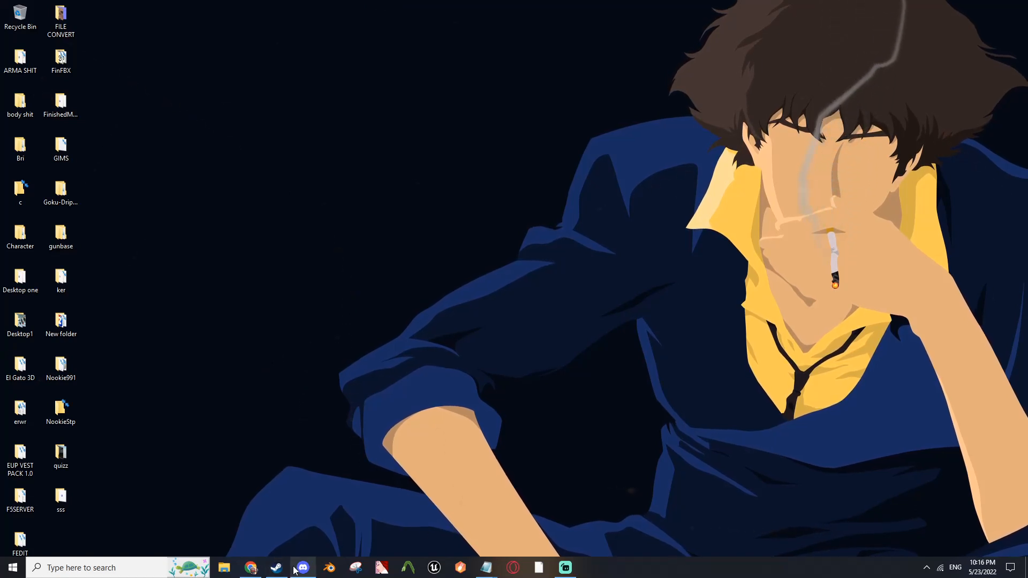
# Step: Open Blender, search the Steam library for "arma", and launch Arma Reforger Tools
pyautogui.moveTo(297, 571)
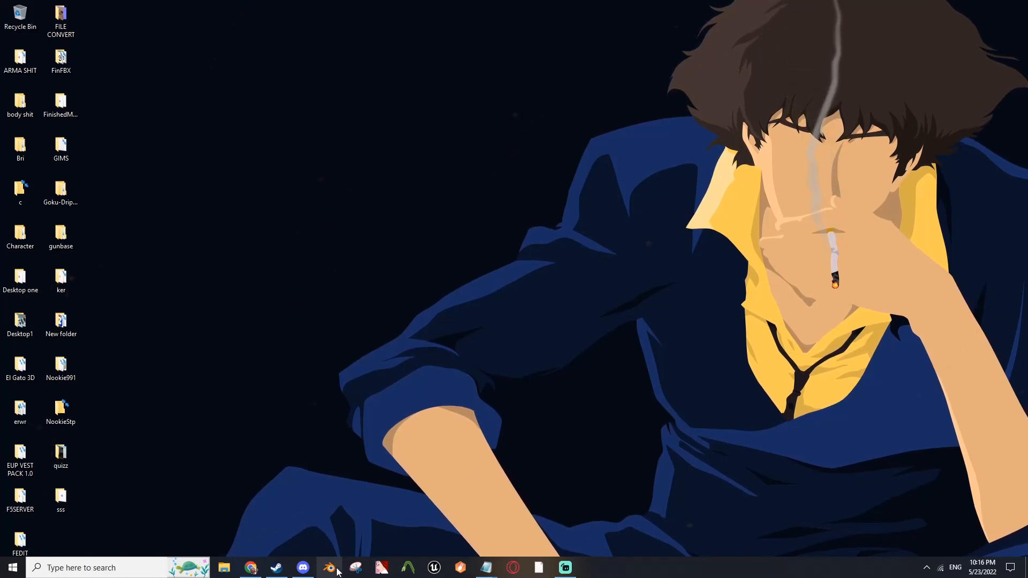
pyautogui.click(280, 568)
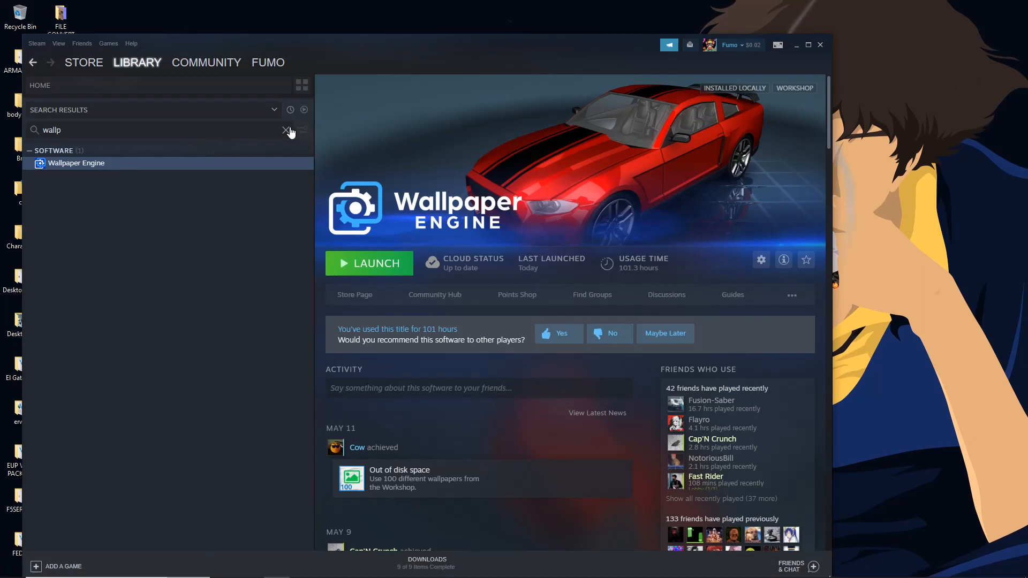
pyautogui.click(787, 12)
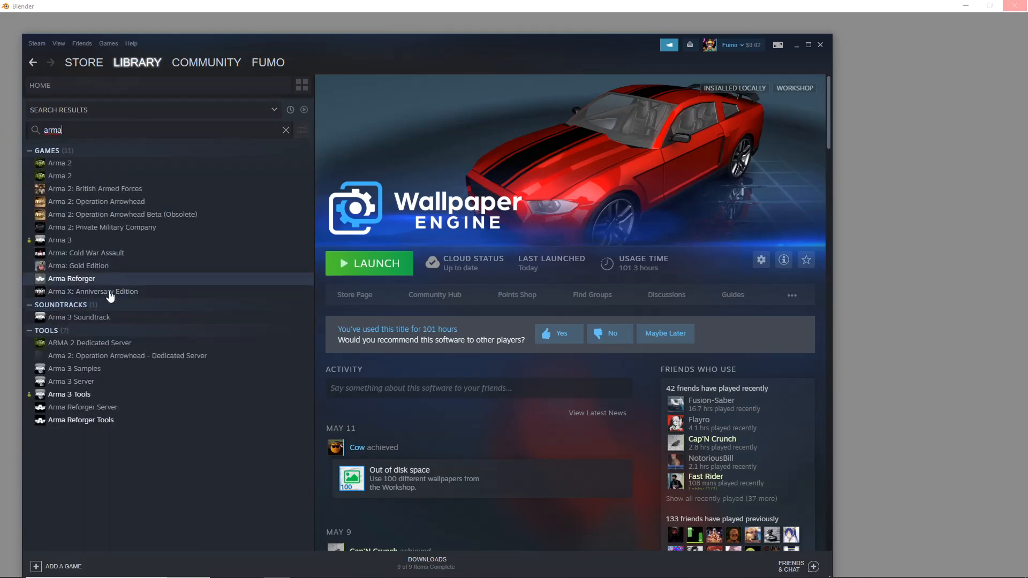
pyautogui.doubleClick(107, 421)
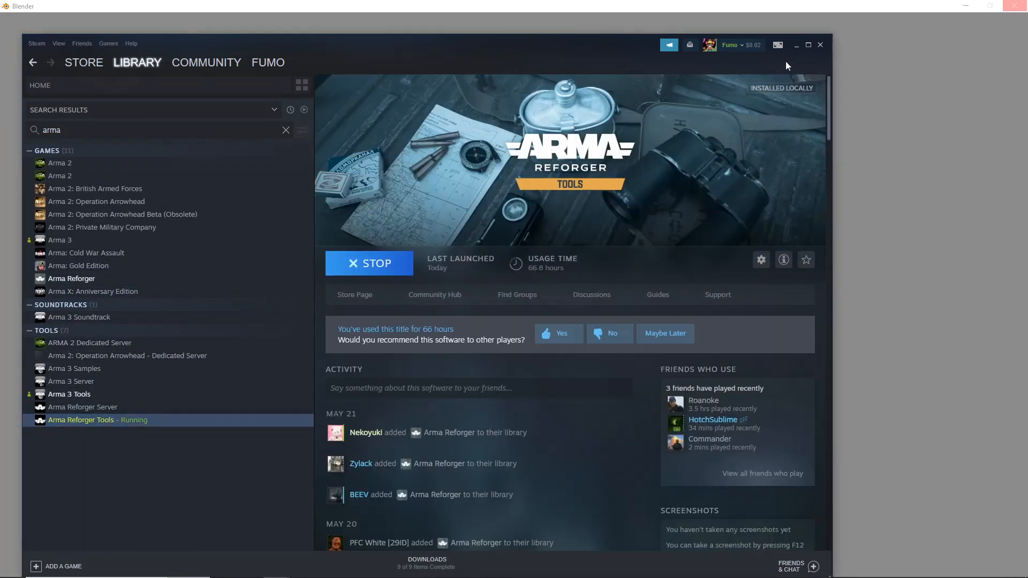
pyautogui.click(796, 46)
pyautogui.click(695, 240)
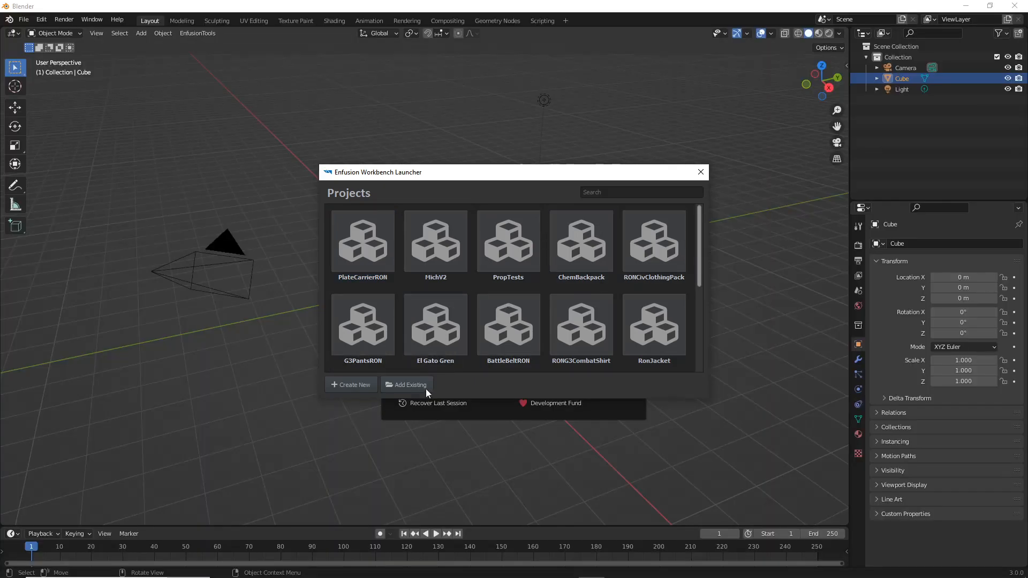
# Step: Create a new Enfusion project named TestHelmetForVideo in the default addons location
pyautogui.click(352, 384)
pyautogui.scroll(-5, 482, 321)
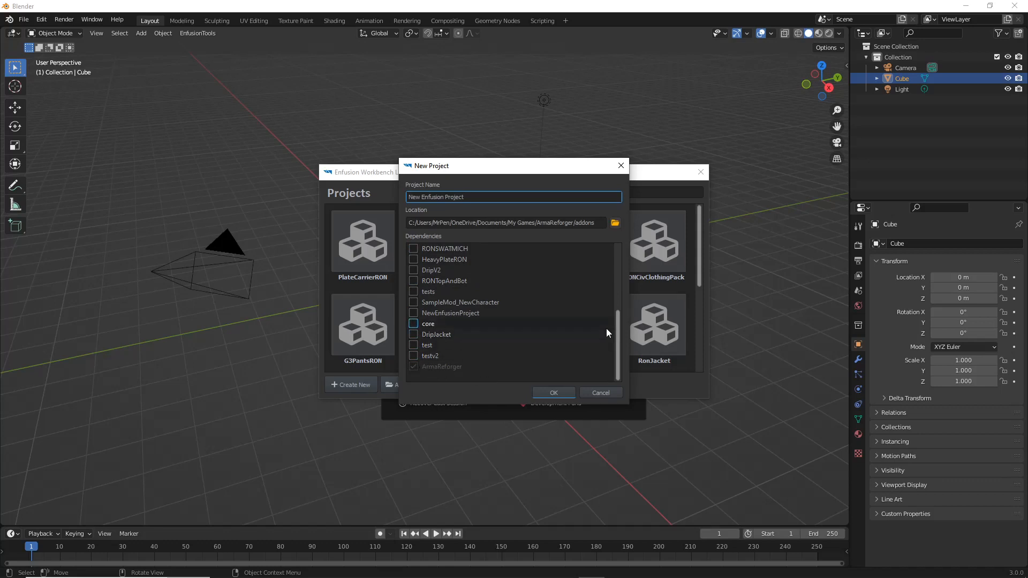
pyautogui.moveTo(619, 333); pyautogui.dragTo(560, 233)
pyautogui.tripleClick(505, 198)
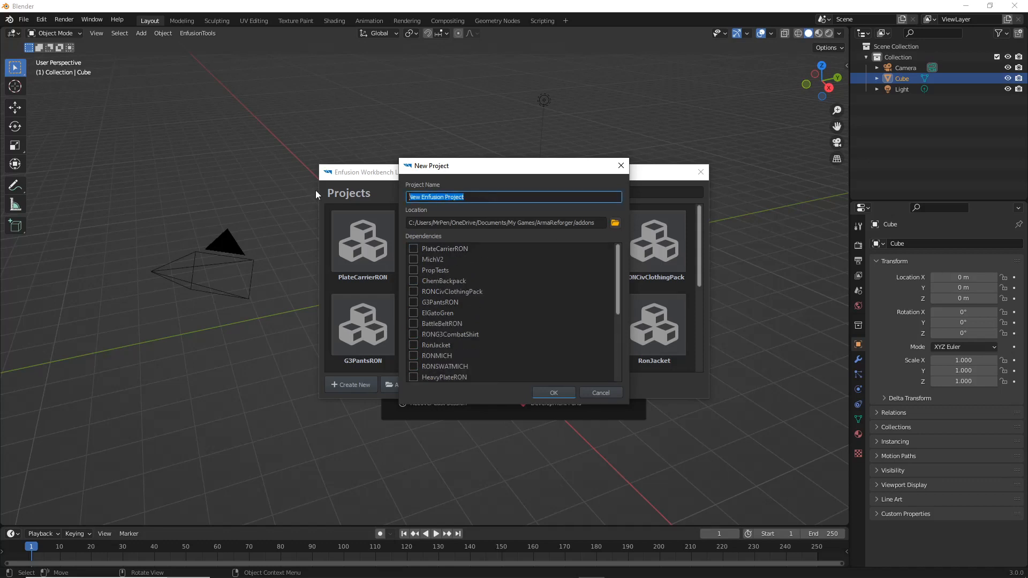
pyautogui.press('BackSpace')
pyautogui.write('TestHelmetFo')
pyautogui.write('lder')
pyautogui.press('Return')
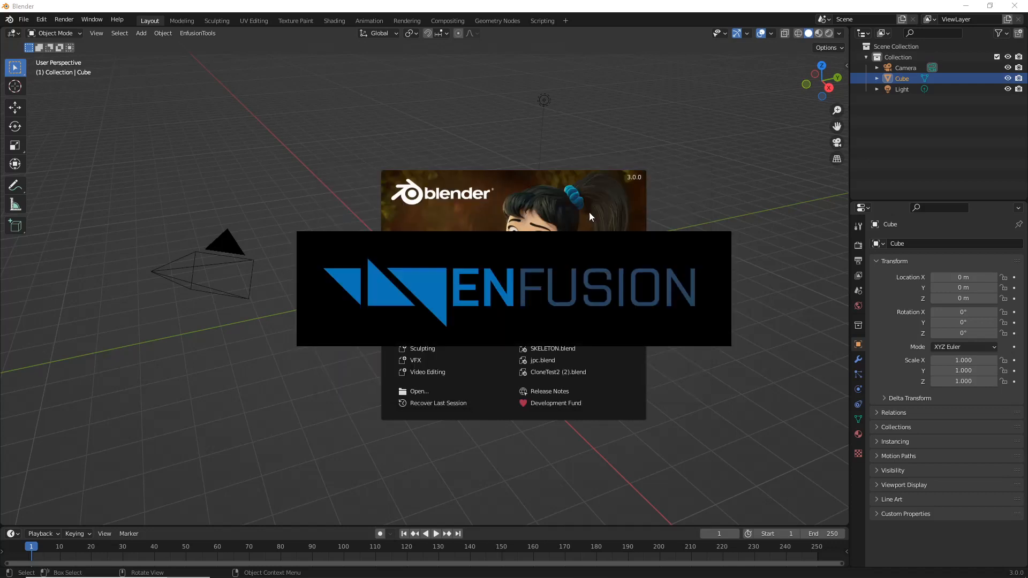
# Step: Dismiss Blender's splash screen and delete every default object from the scene
pyautogui.click(461, 404)
pyautogui.press('a')
pyautogui.press('Delete')
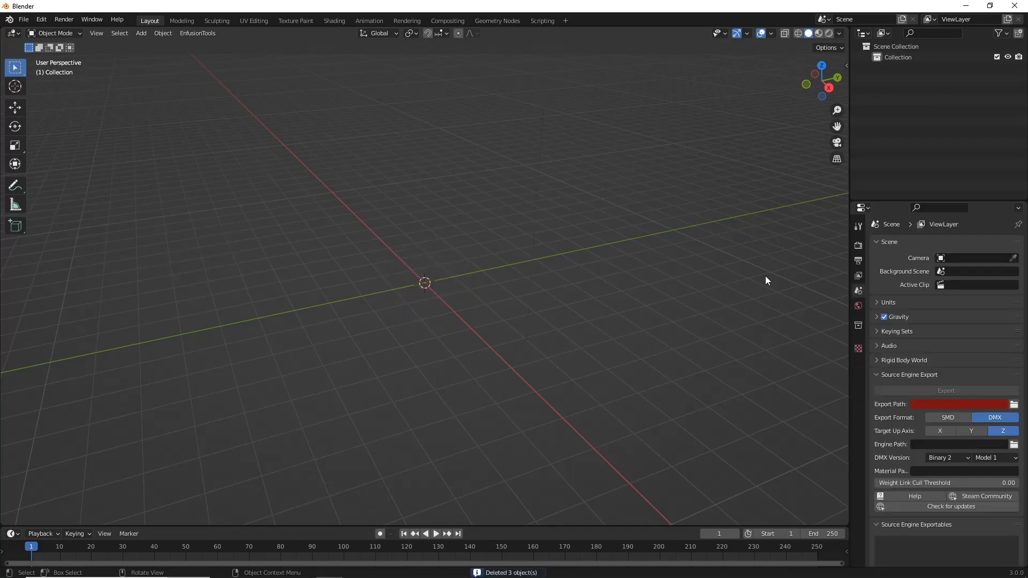
# Step: Switch to the maximized Enfusion Workbench and create an Assets folder in the root of TestHelmetForVideo
pyautogui.click(966, 5)
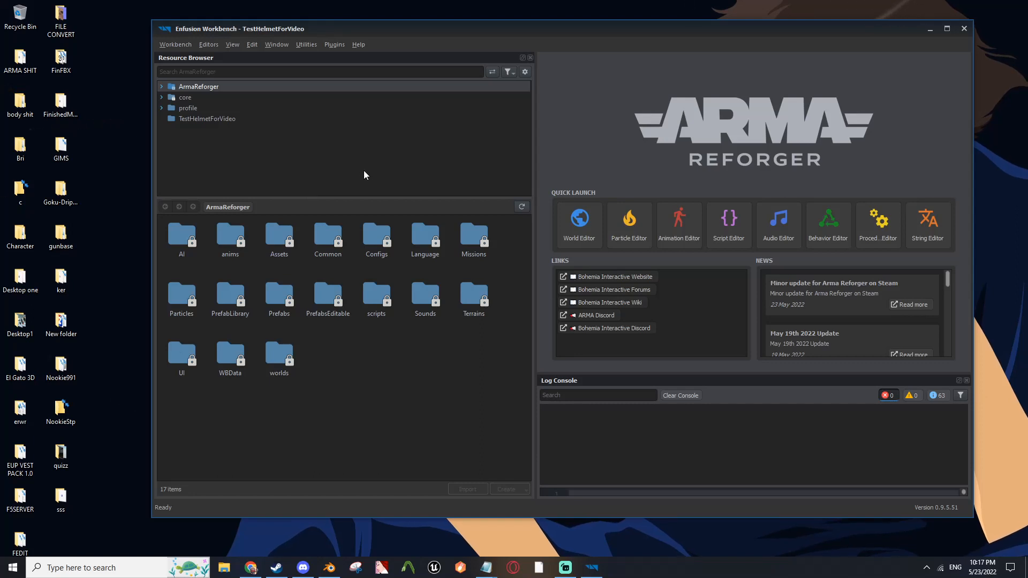
pyautogui.doubleClick(485, 28)
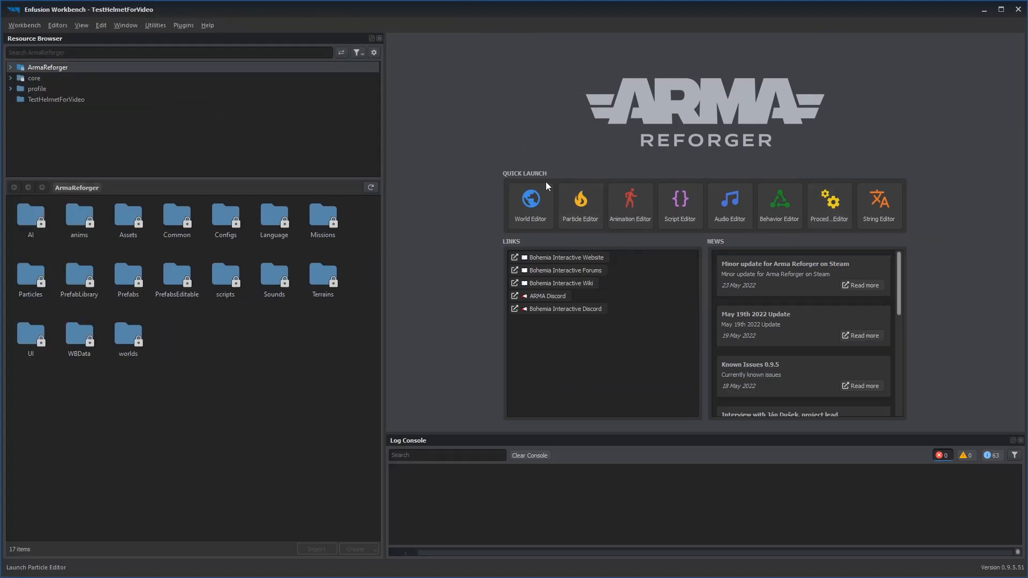
pyautogui.click(49, 100)
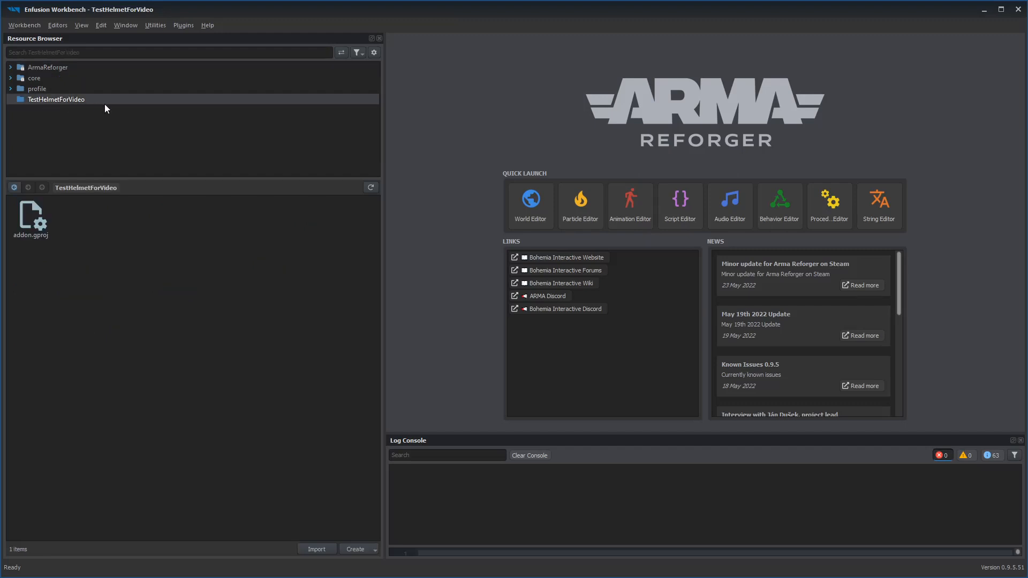
pyautogui.rightClick(117, 236)
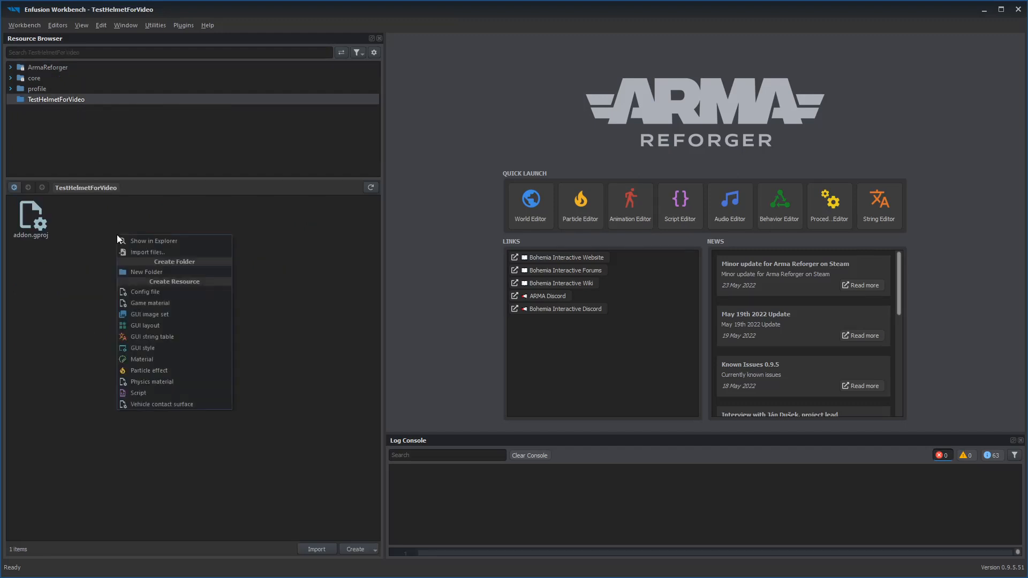
pyautogui.click(155, 269)
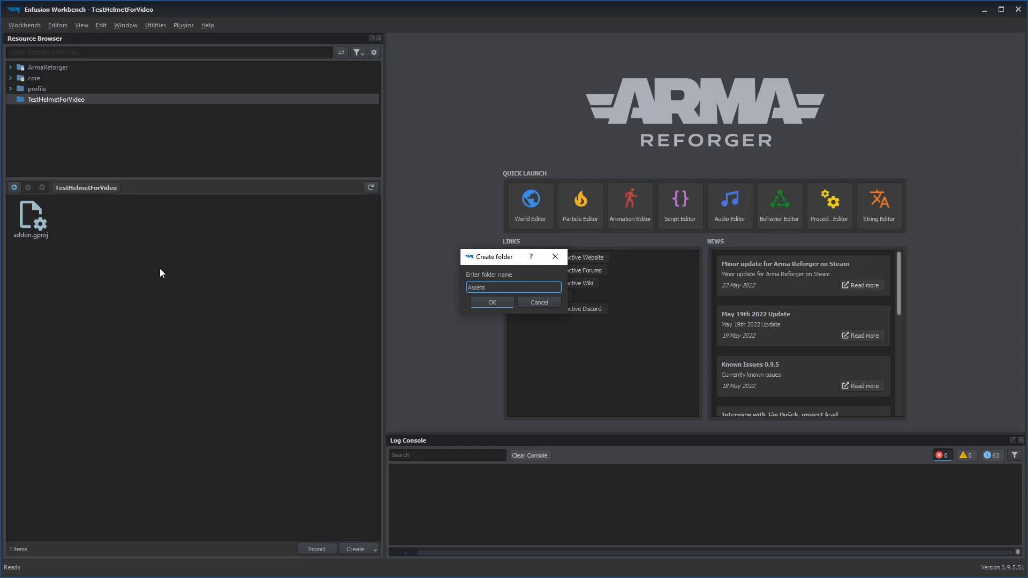
pyautogui.press('Return')
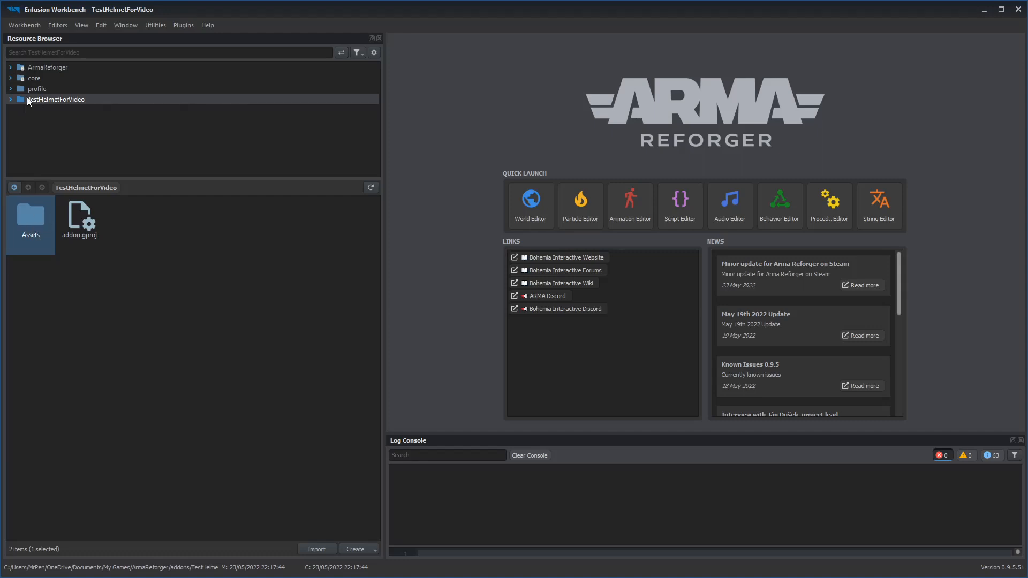
# Step: Expand the ArmaReforger resources to the Characters folder inside Prefabs
pyautogui.click(10, 69)
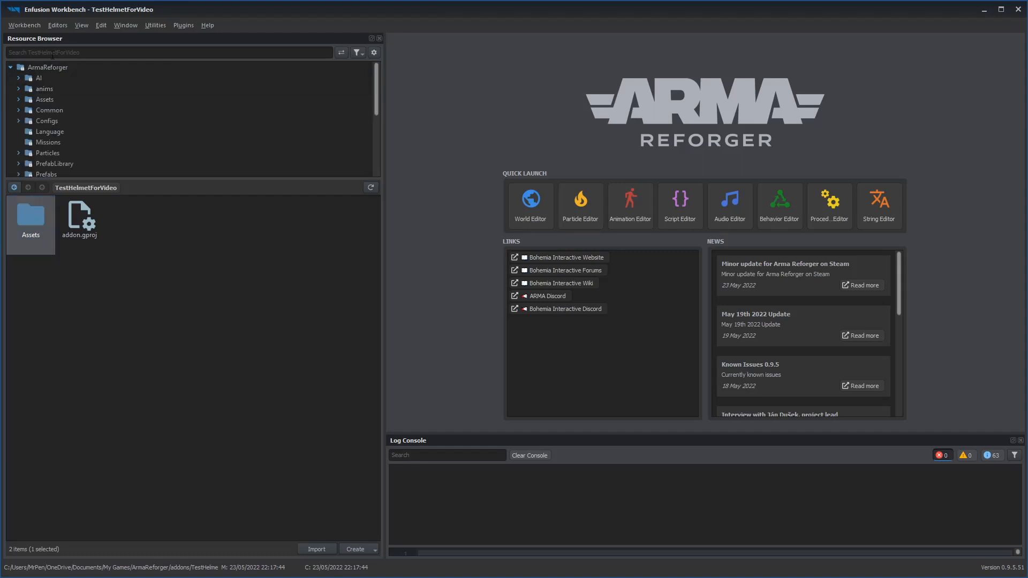
pyautogui.scroll(-1, 29, 164)
pyautogui.scroll(-2, 29, 164)
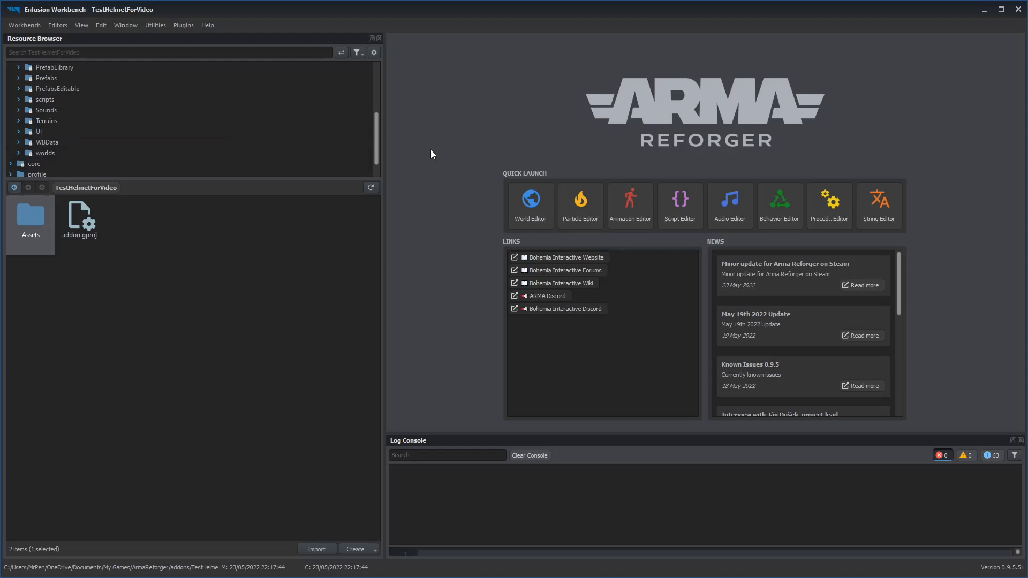
pyautogui.moveTo(376, 137); pyautogui.dragTo(376, 103)
pyautogui.click(107, 51)
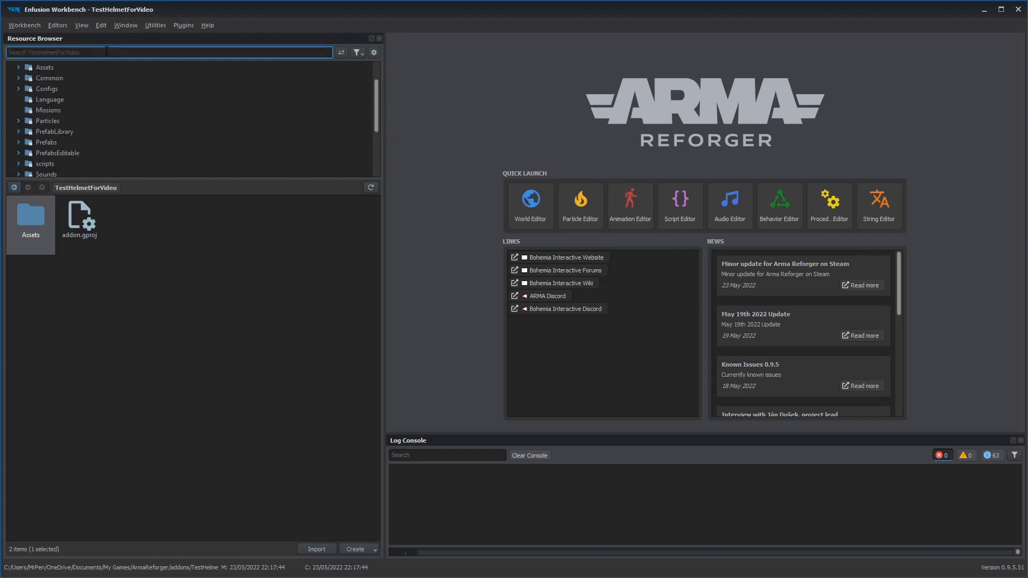
pyautogui.click(64, 100)
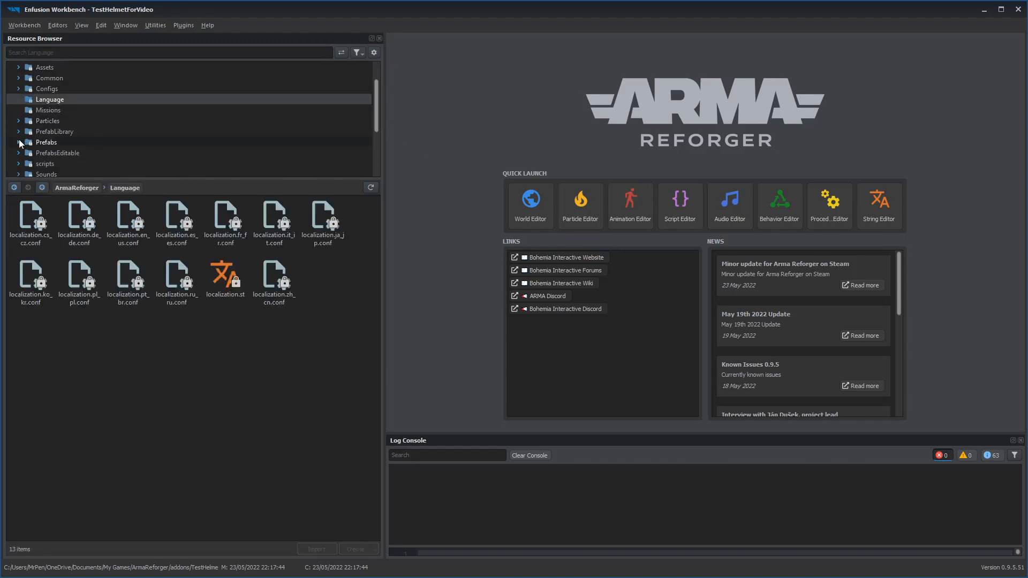
pyautogui.click(19, 142)
pyautogui.click(18, 142)
pyautogui.scroll(-1, 378, 92)
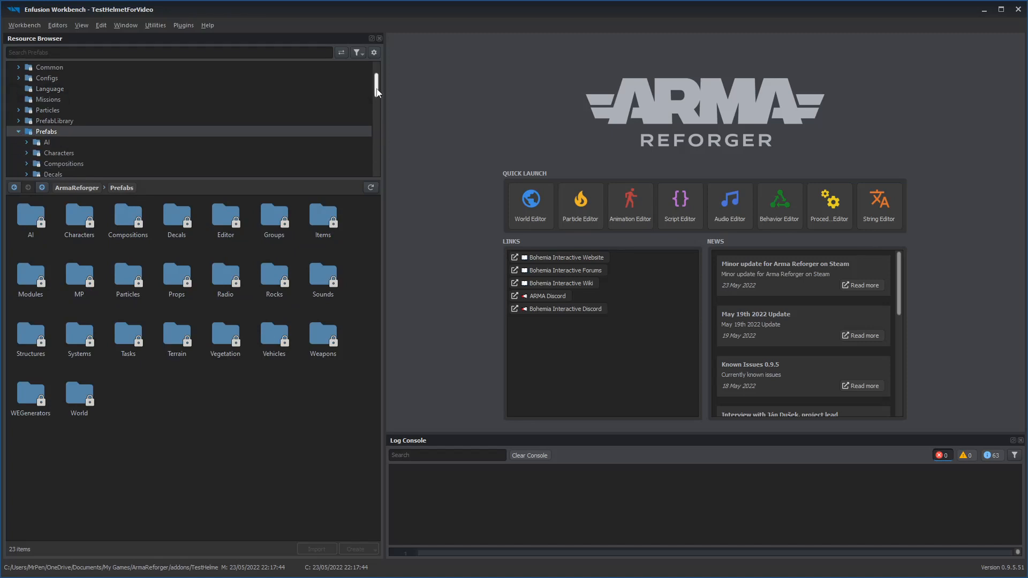
pyautogui.scroll(-4, 377, 93)
pyautogui.click(21, 110)
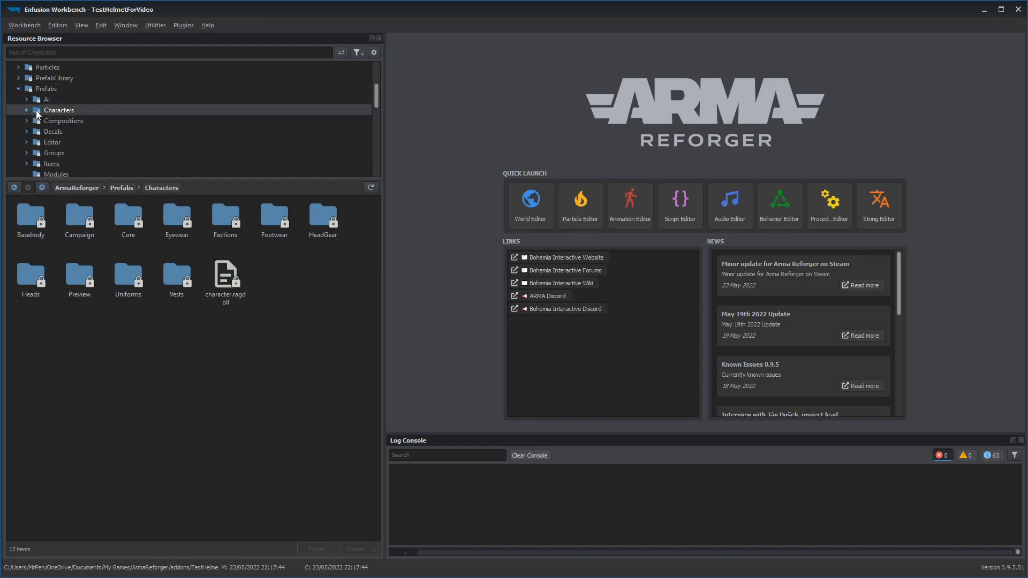
pyautogui.doubleClick(36, 110)
# Step: Open the Hat_M70_01 prefab folder inside the Characters HeadGear folder
pyautogui.scroll(-8, 381, 95)
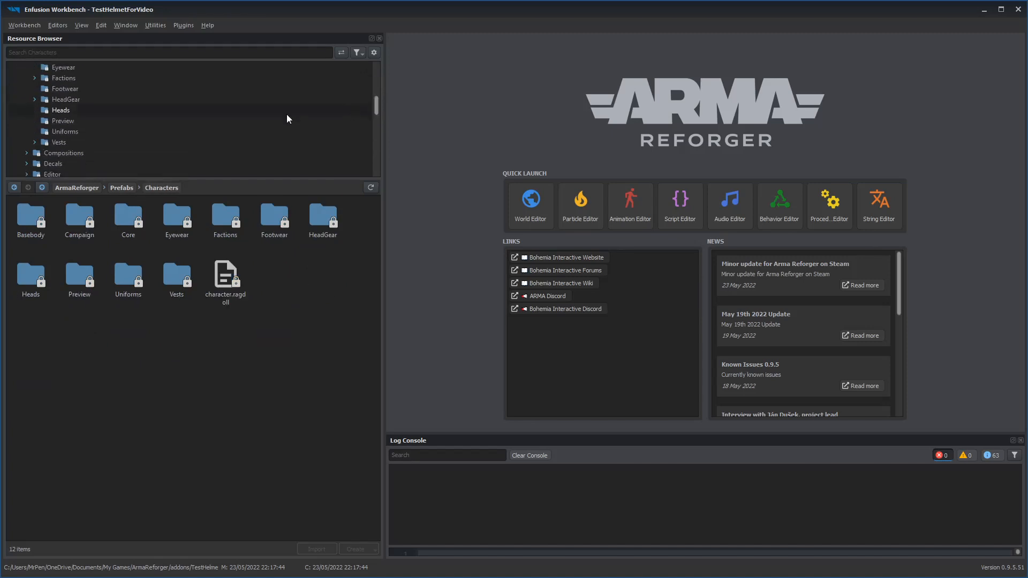
pyautogui.click(40, 99)
pyautogui.click(35, 100)
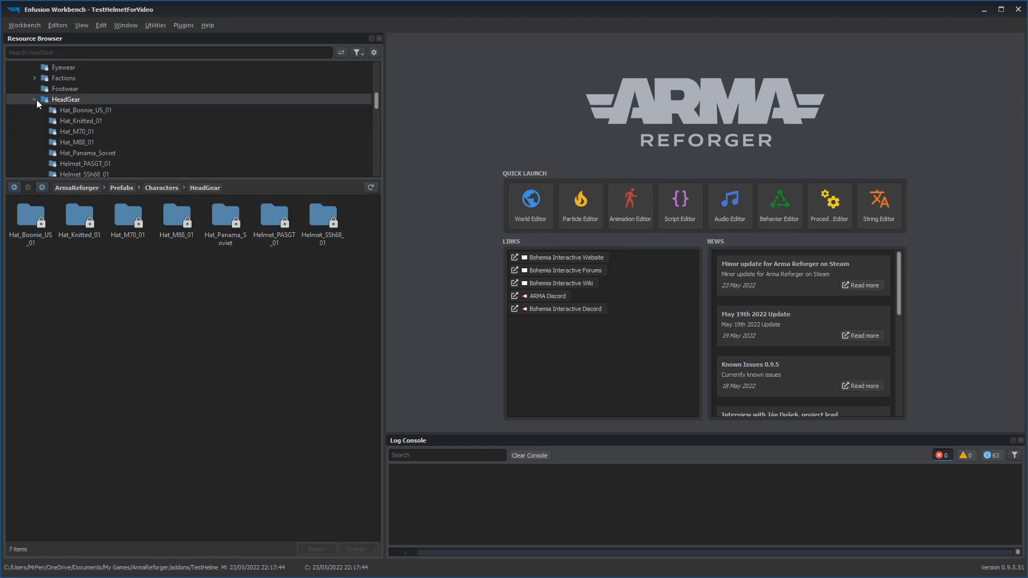
pyautogui.click(72, 112)
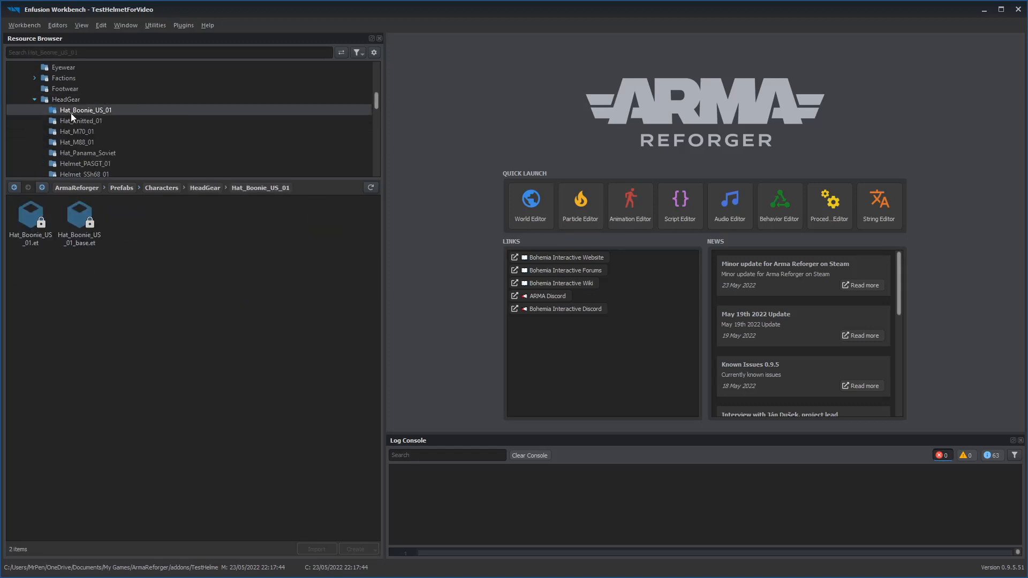
pyautogui.click(97, 162)
pyautogui.click(95, 132)
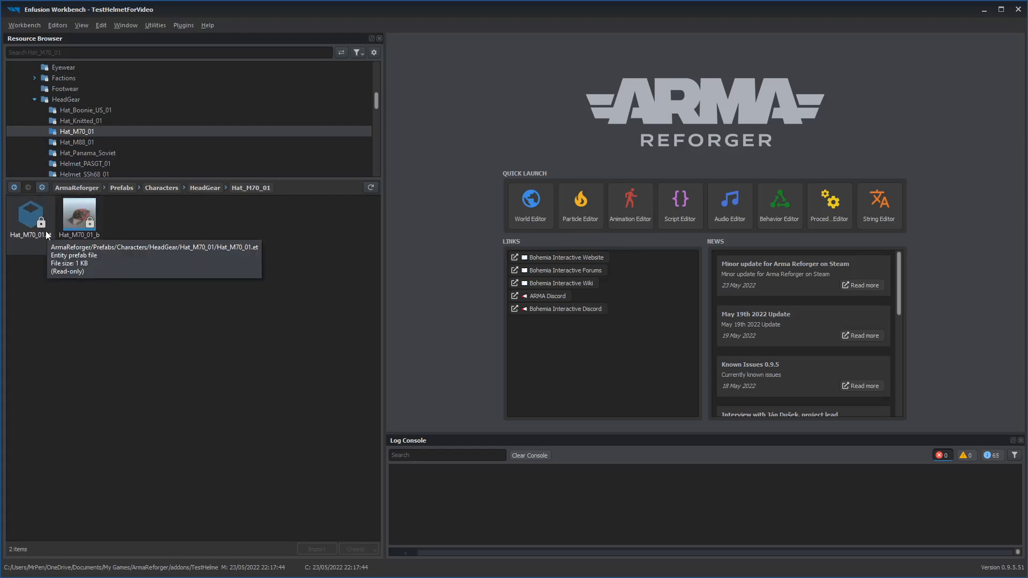
# Step: Duplicate the Hat_M70_01.et prefab to the TestHelmetForVideo addon under the name TestHat
pyautogui.rightClick(50, 224)
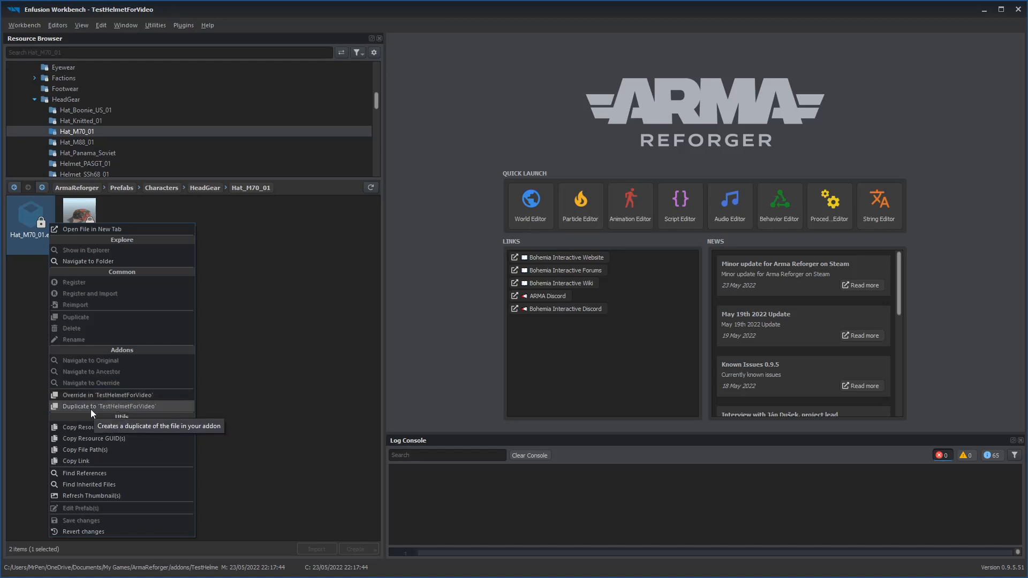
pyautogui.click(89, 407)
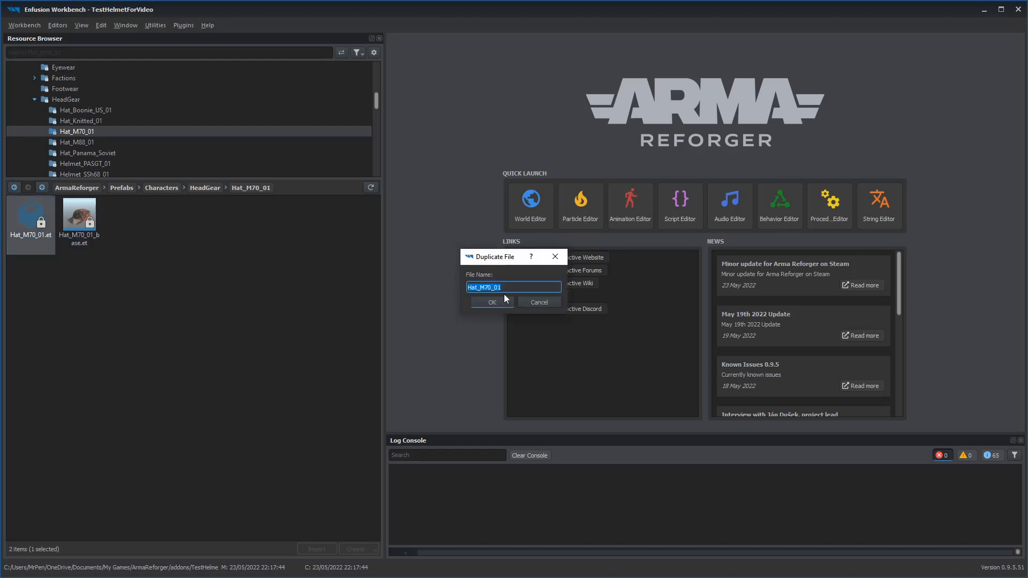
pyautogui.press('BackSpace')
pyautogui.press('Return')
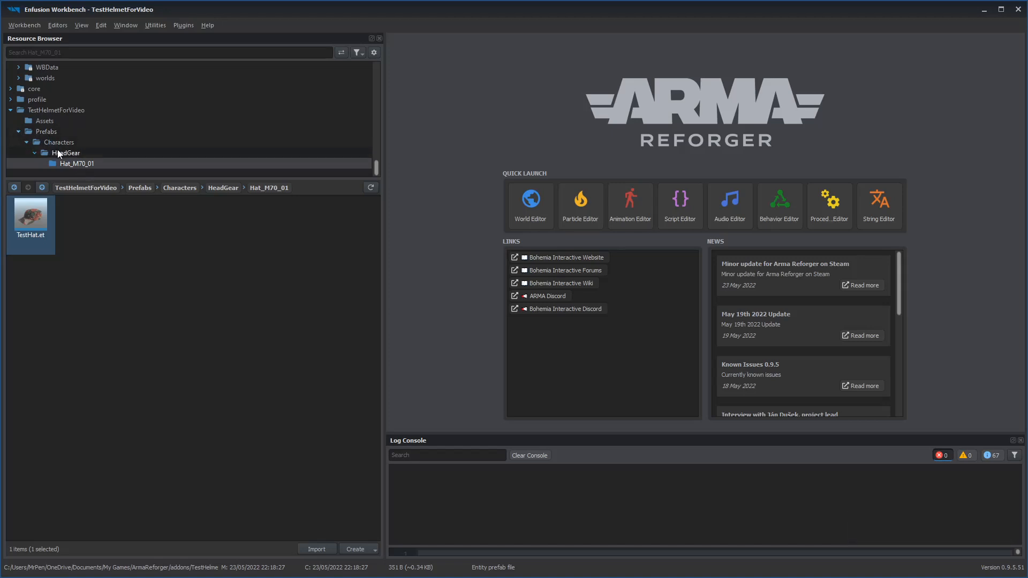
# Step: Create a Characters folder inside the Assets folder of TestHelmetForVideo
pyautogui.click(54, 122)
pyautogui.rightClick(138, 330)
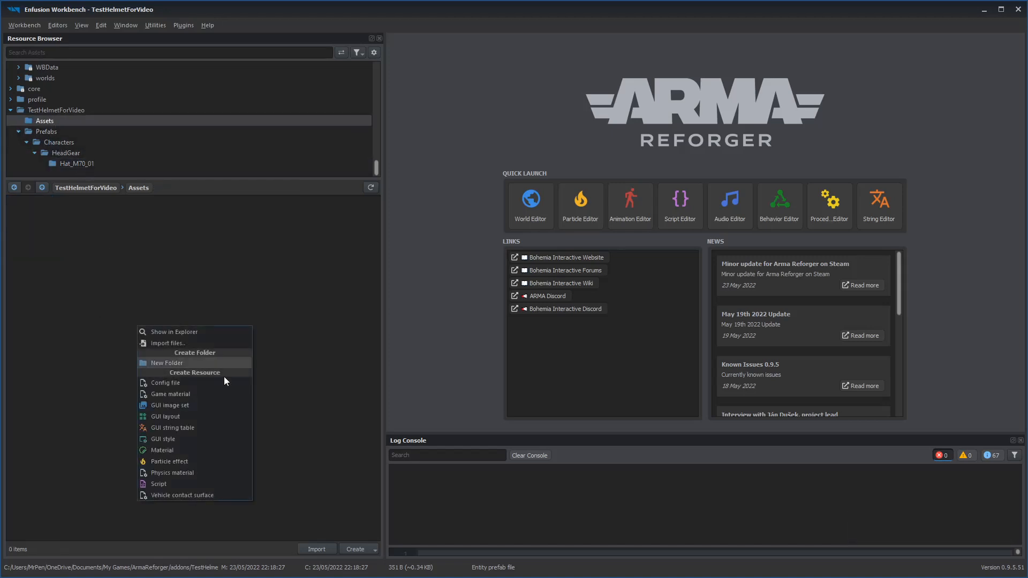
pyautogui.click(213, 364)
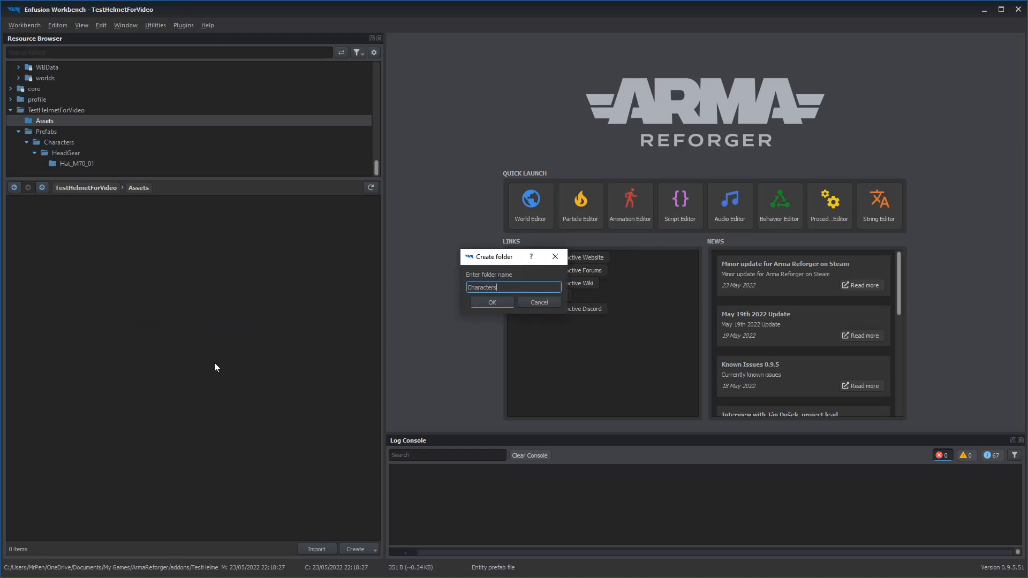
pyautogui.press('Return')
# Step: Open the new Characters folder in Assets and create a HeadGear folder inside it
pyautogui.doubleClick(43, 232)
pyautogui.rightClick(117, 272)
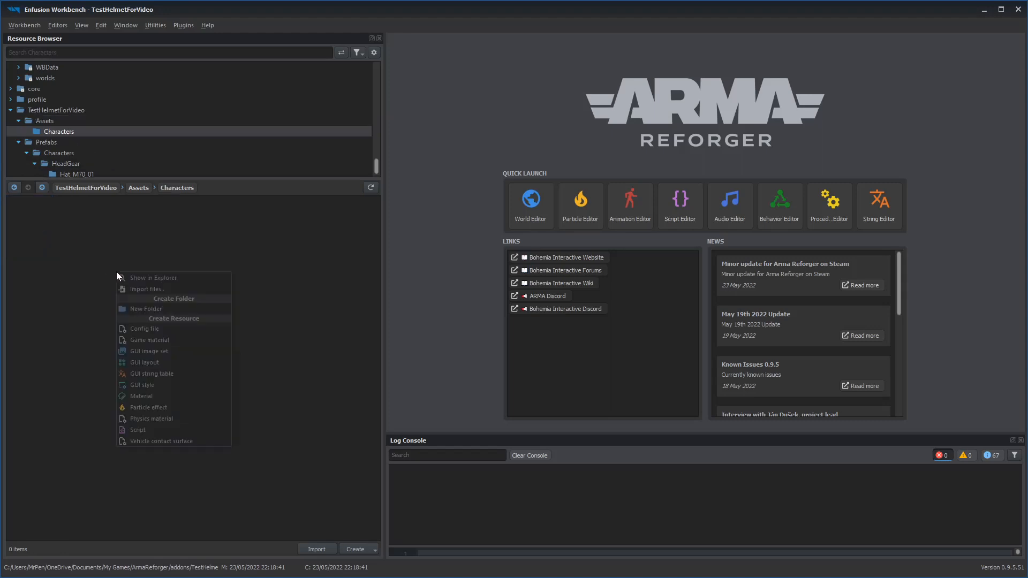
pyautogui.click(180, 309)
pyautogui.write('HeadGear')
pyautogui.press('Return')
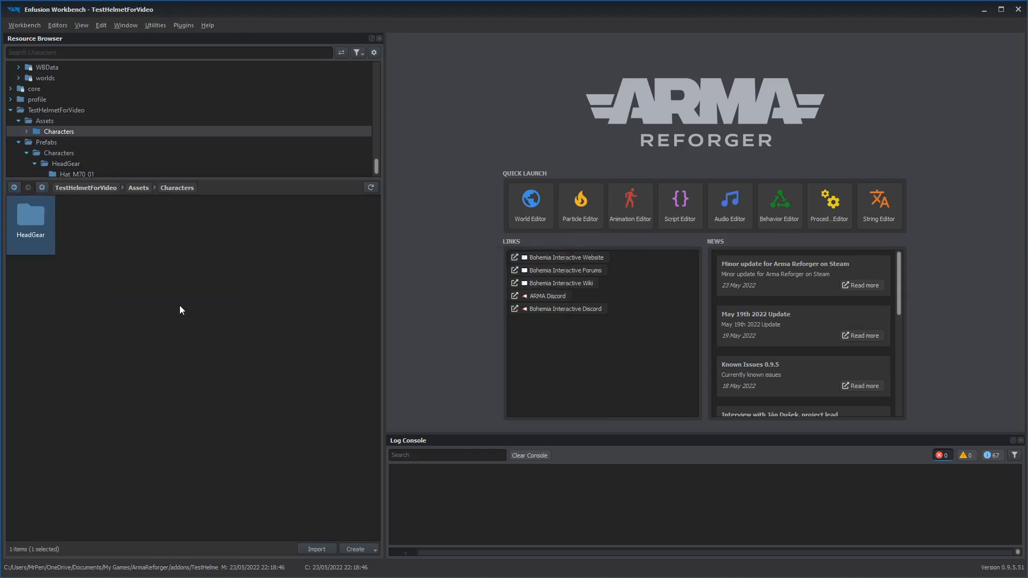
# Step: Open the HeadGear folder under Assets and create a TestHat folder inside it
pyautogui.doubleClick(31, 223)
pyautogui.rightClick(128, 263)
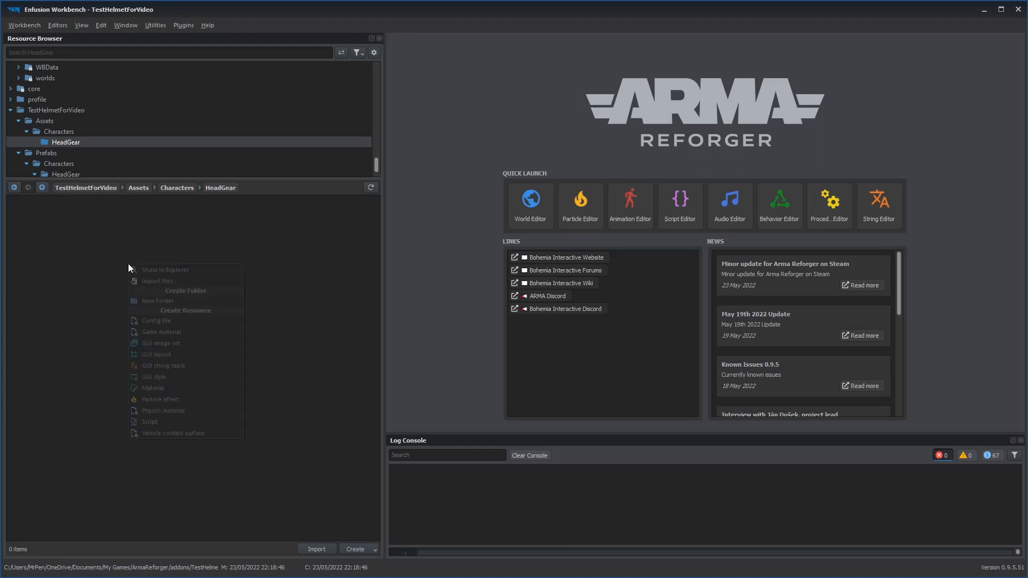
pyautogui.click(181, 297)
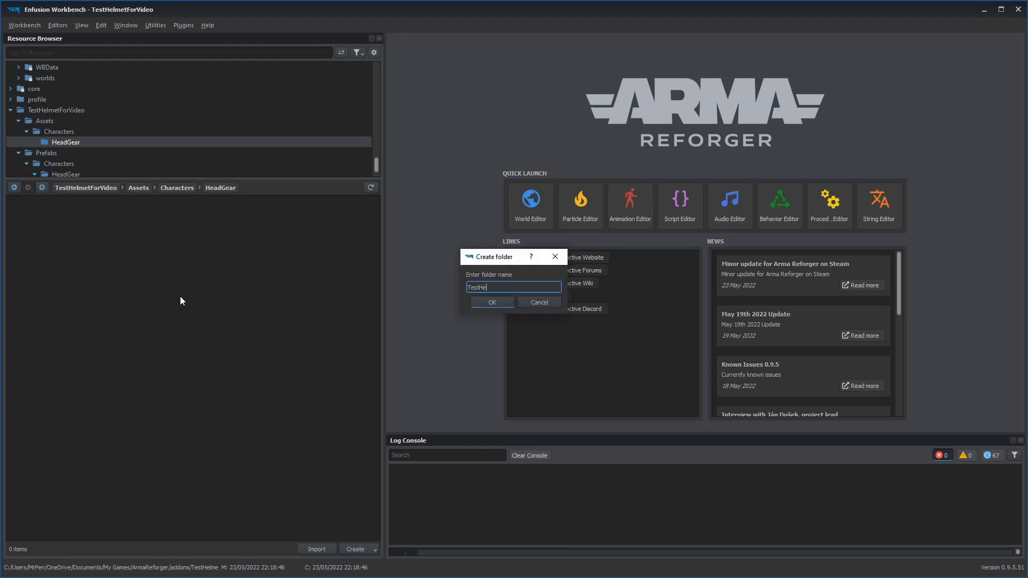
pyautogui.write('TestHe')
pyautogui.press('BackSpace')
pyautogui.write('at')
pyautogui.press('Return')
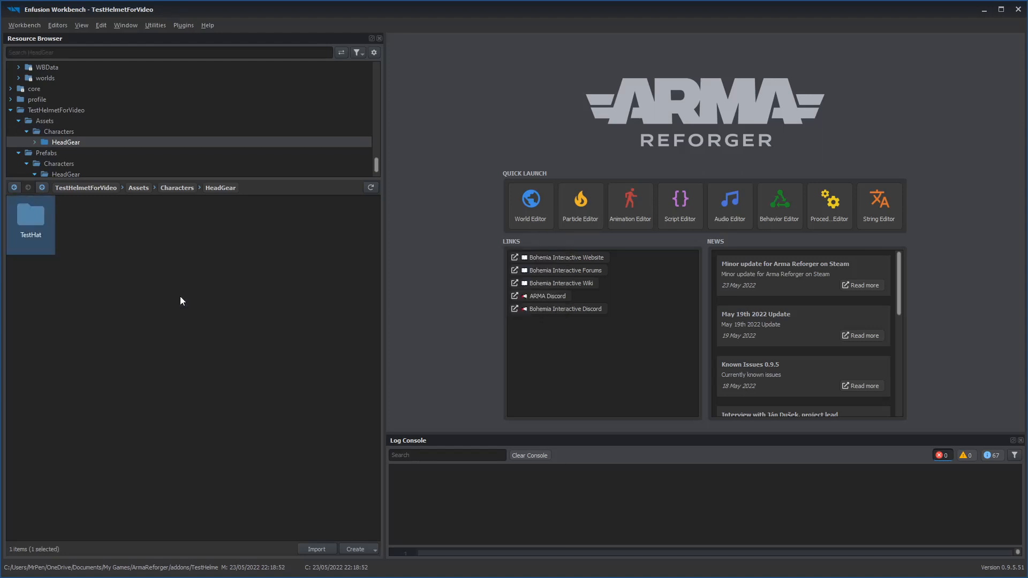
# Step: Check the Hat_M70_01 prefab folder, return to the TestHat folder under Assets, and switch to Blender
pyautogui.press('Return')
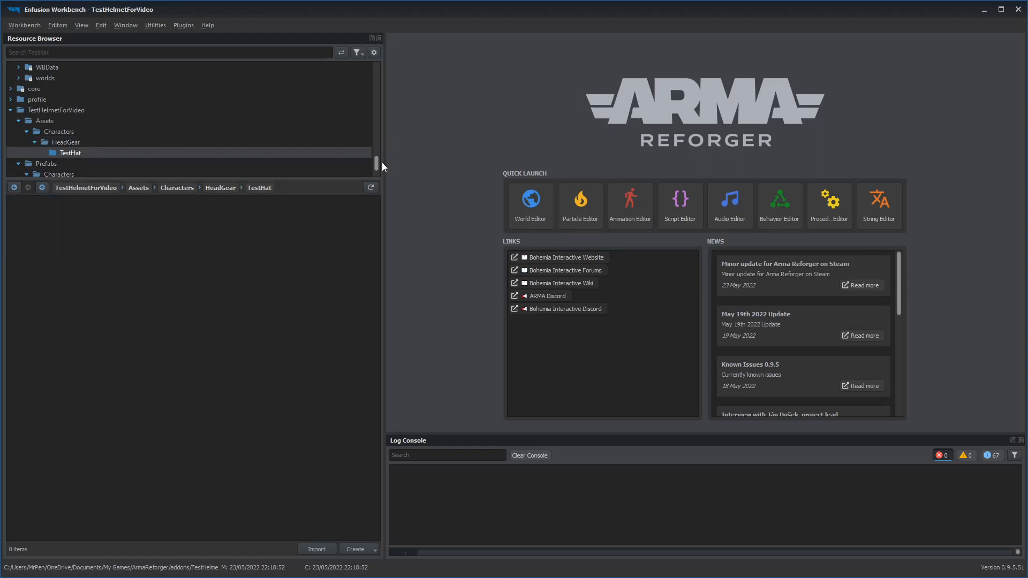
pyautogui.scroll(-1, 370, 162)
pyautogui.click(107, 164)
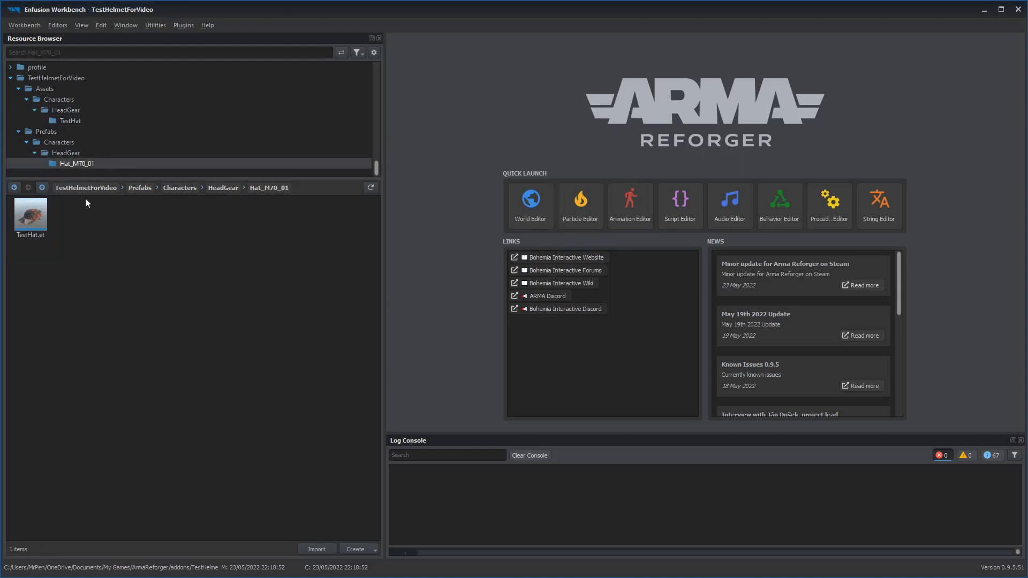
pyautogui.click(96, 121)
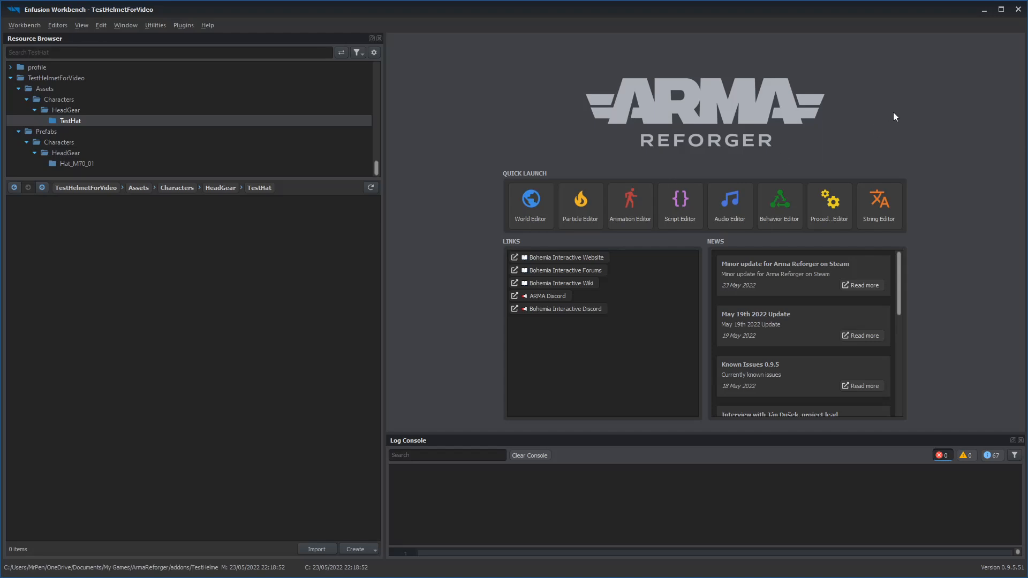
pyautogui.click(985, 14)
pyautogui.click(329, 571)
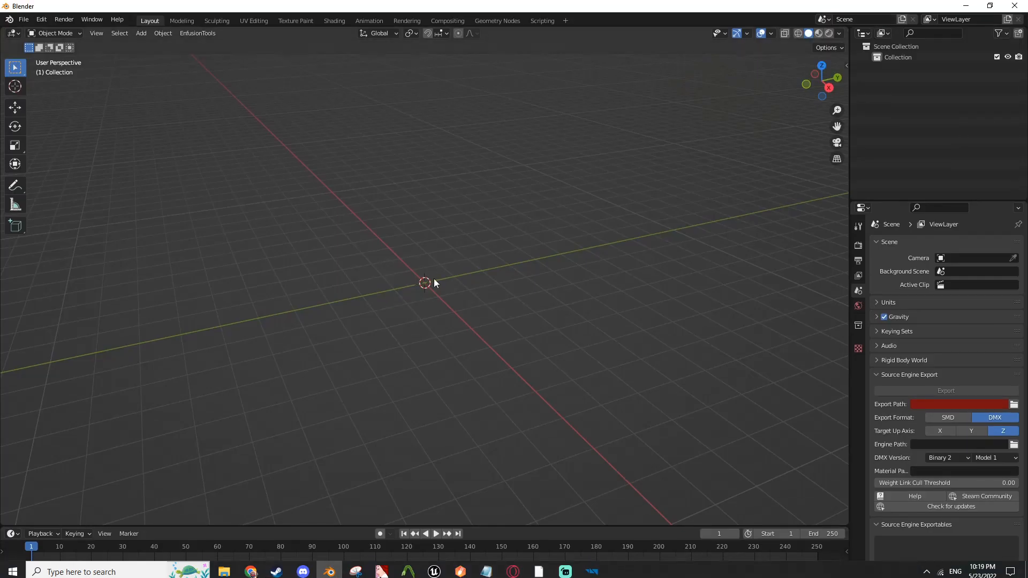
# Step: Import body.fbx from the Desktop1 folder on the desktop as an FBX model
pyautogui.click(24, 20)
pyautogui.moveTo(65, 164)
pyautogui.click(168, 250)
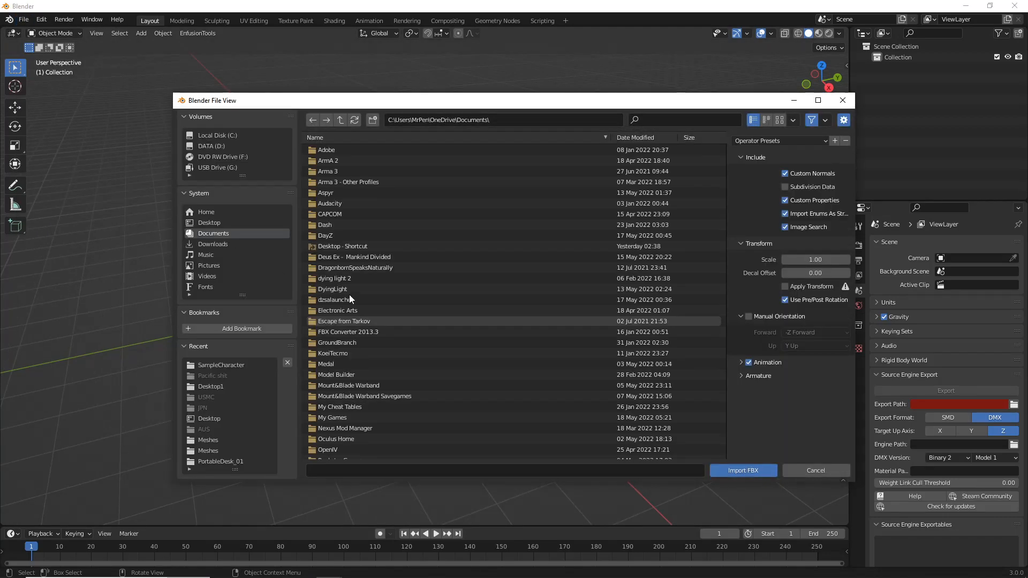
pyautogui.scroll(-3, 349, 294)
pyautogui.click(224, 223)
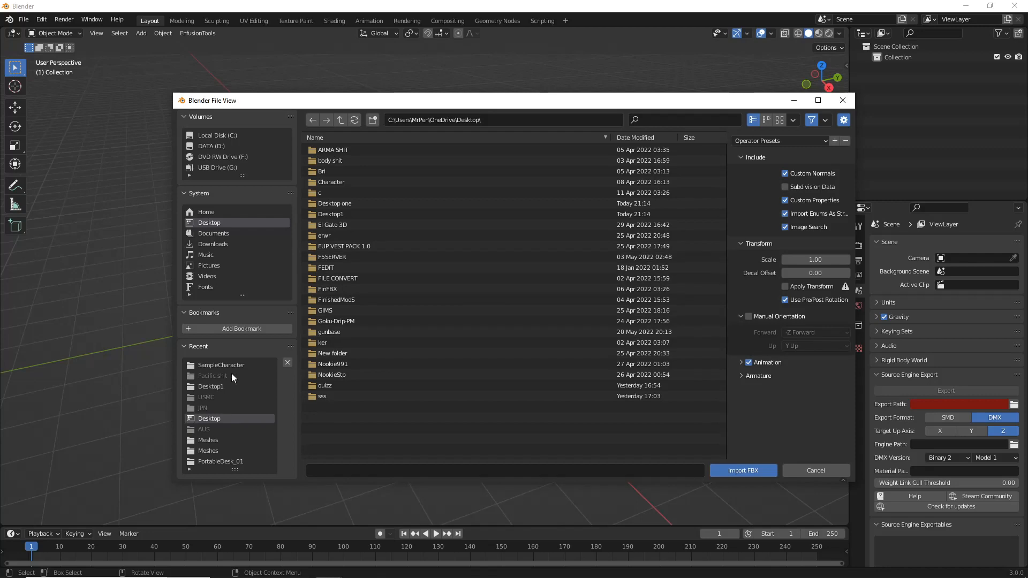
pyautogui.rightClick(422, 340)
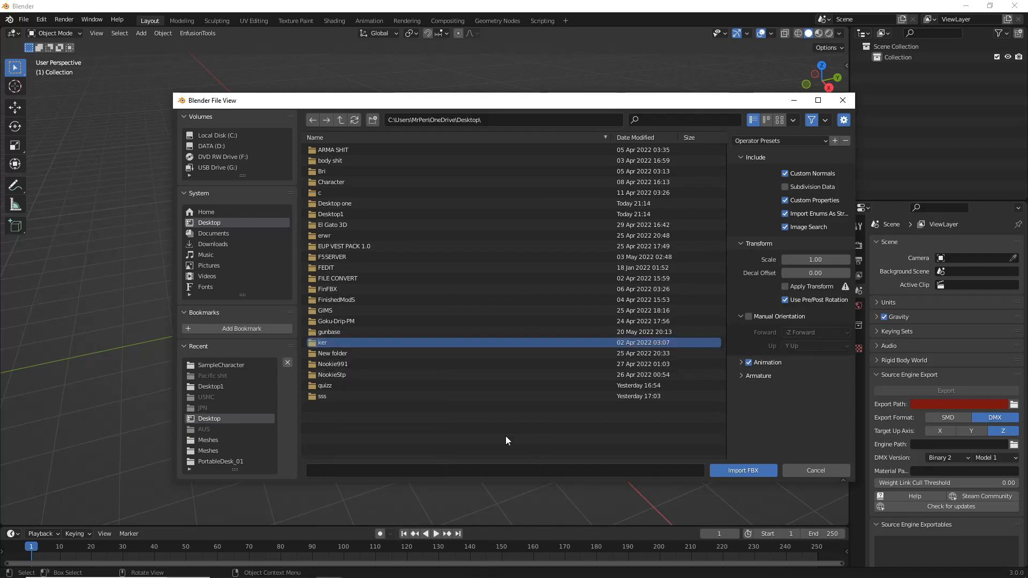
pyautogui.click(333, 206)
pyautogui.press('BackSpace')
pyautogui.click(334, 214)
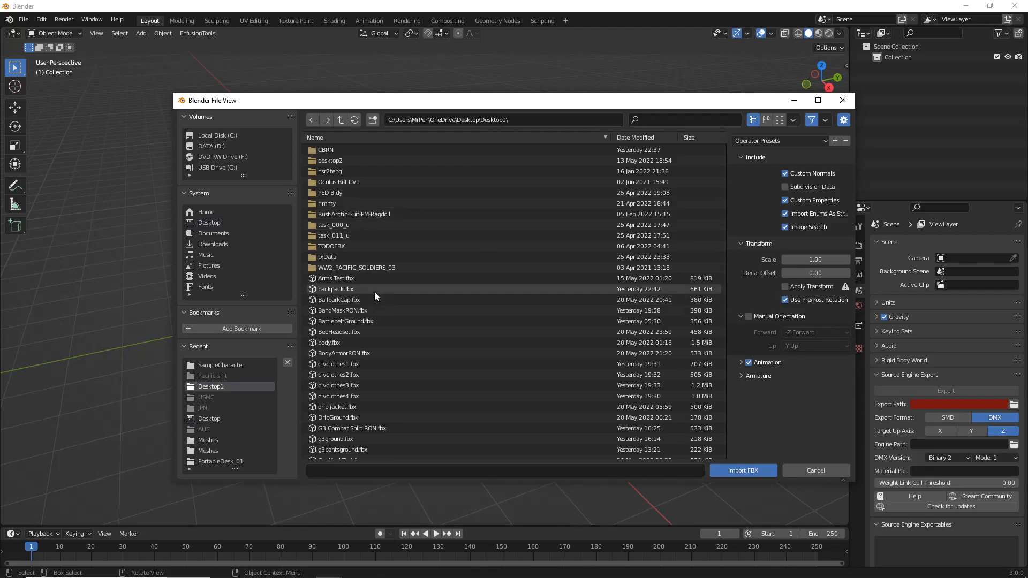
pyautogui.doubleClick(357, 341)
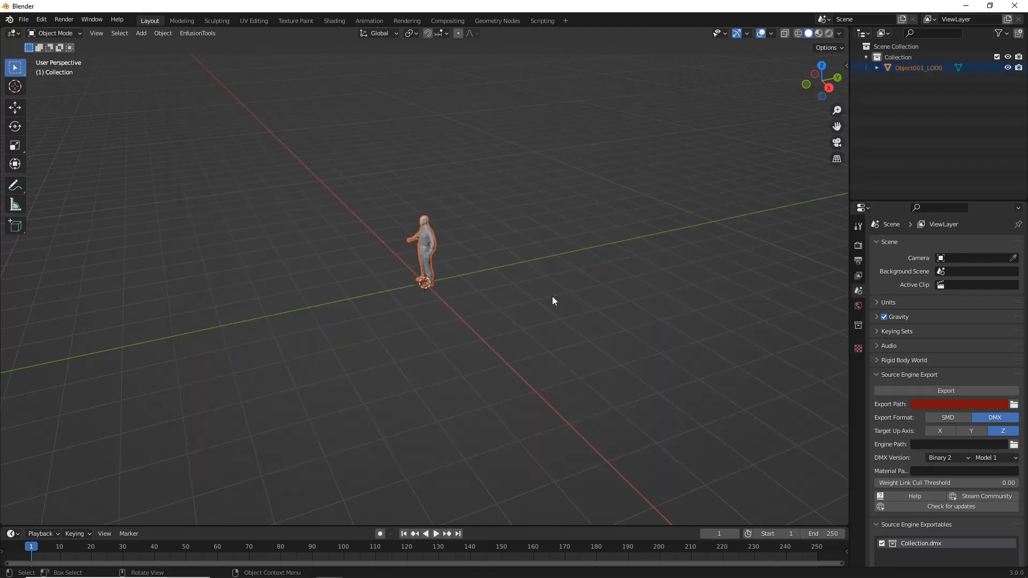
# Step: Inspect the imported body model from several angles and delete it from the scene
pyautogui.moveTo(553, 296); pyautogui.dragTo(541, 347, button='middle')
pyautogui.scroll(3, 538, 349)
pyautogui.scroll(-3, 542, 347)
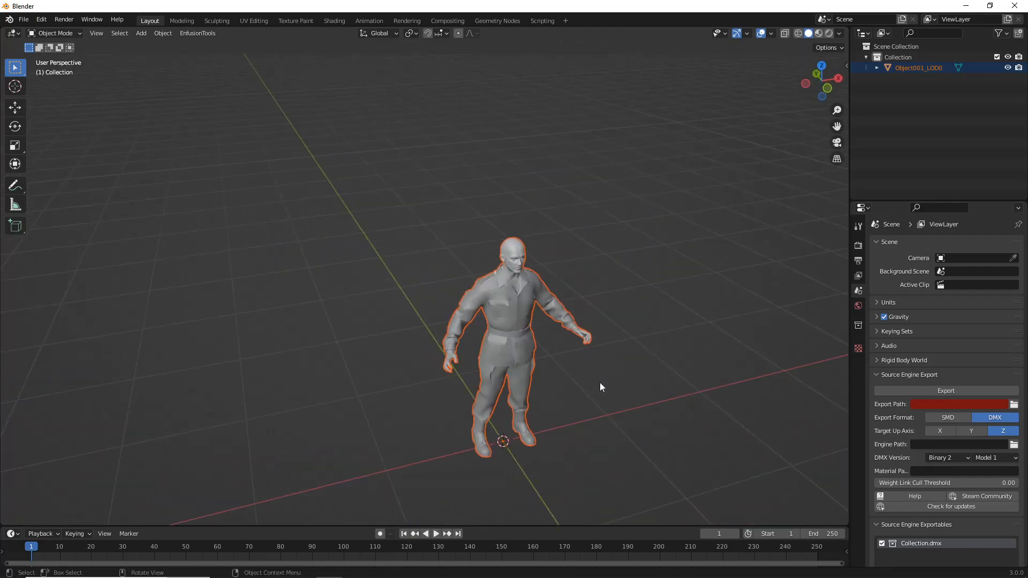
pyautogui.moveTo(600, 382); pyautogui.dragTo(483, 325, button='middle')
pyautogui.scroll(3, 535, 320)
pyautogui.click(483, 325)
pyautogui.press('g')
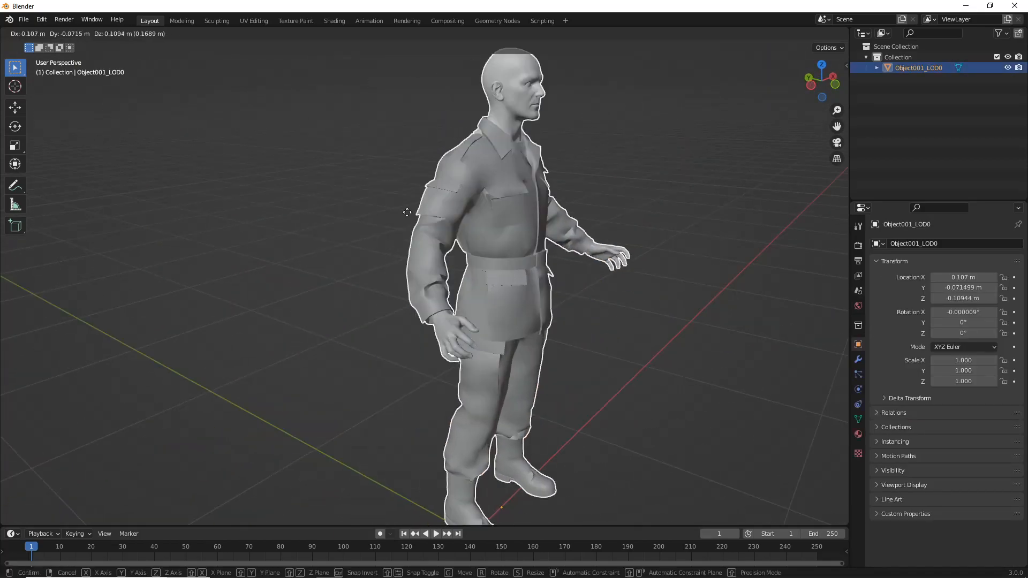
pyautogui.rightClick(411, 212)
pyautogui.moveTo(526, 197); pyautogui.dragTo(509, 354, button='middle')
pyautogui.press('Delete')
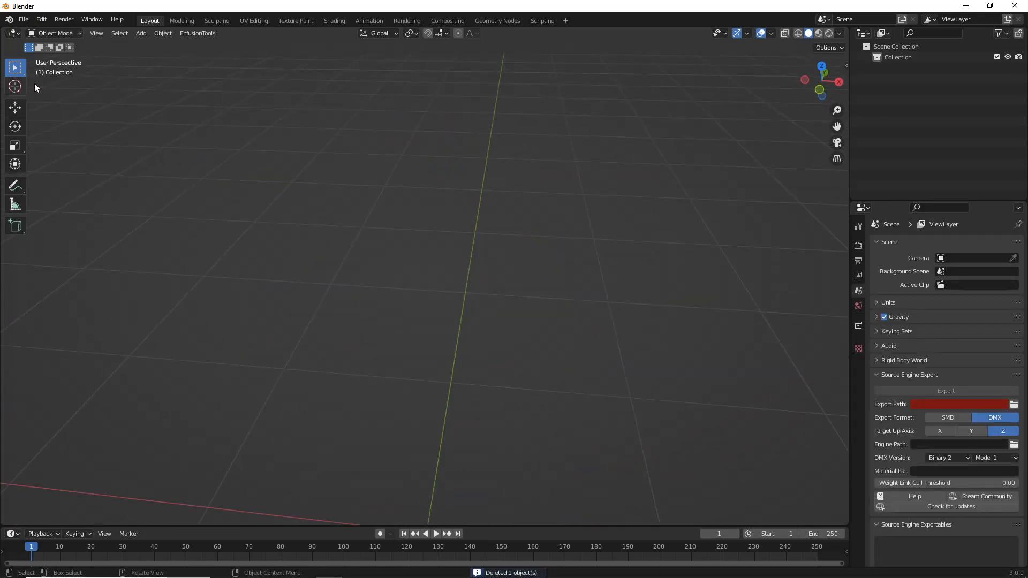
# Step: Import the helmet model highcut NVGS.fbx from the Desktop1 folder
pyautogui.click(24, 19)
pyautogui.click(23, 19)
pyautogui.moveTo(53, 165)
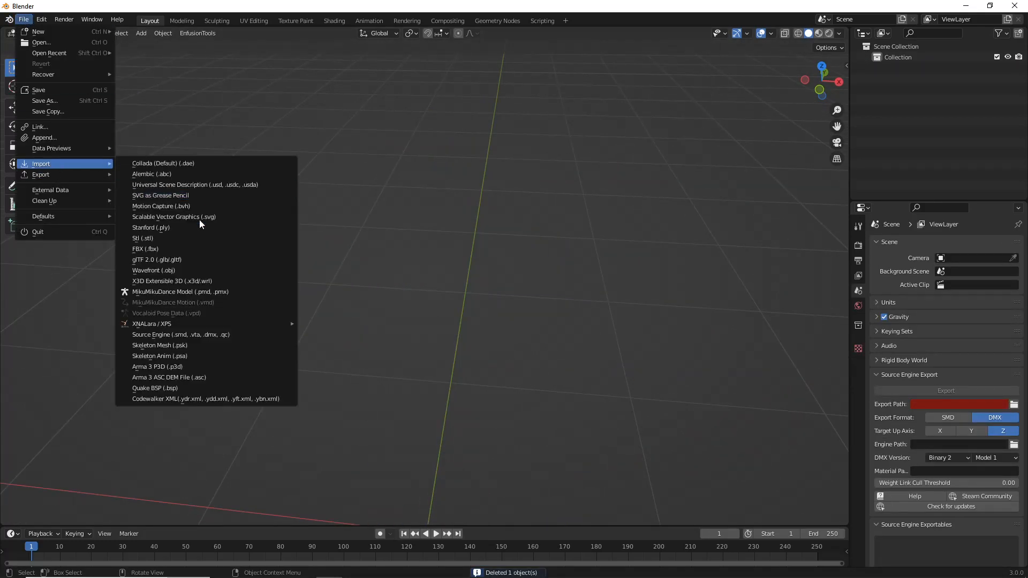
pyautogui.click(174, 246)
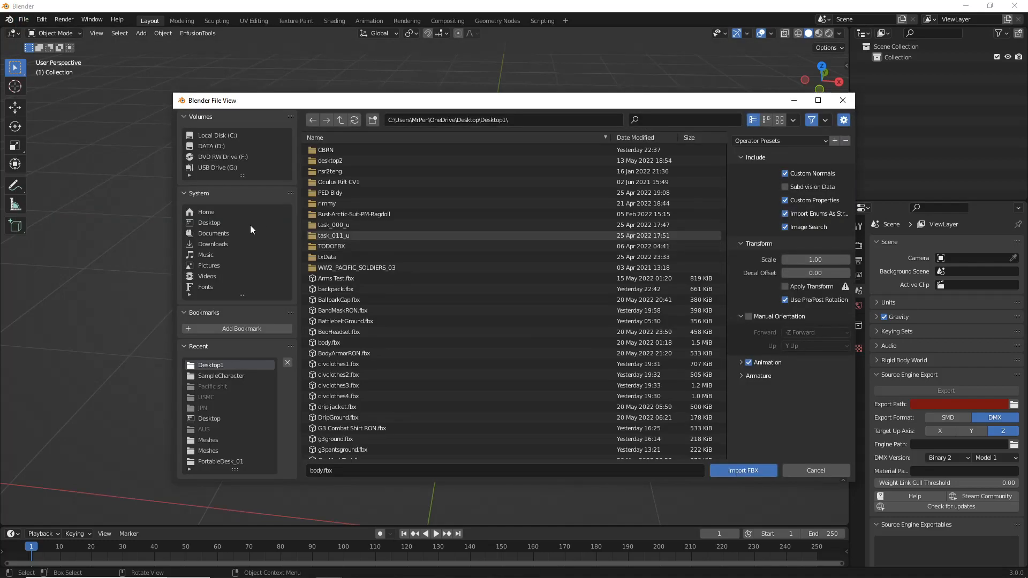
pyautogui.scroll(-8, 489, 300)
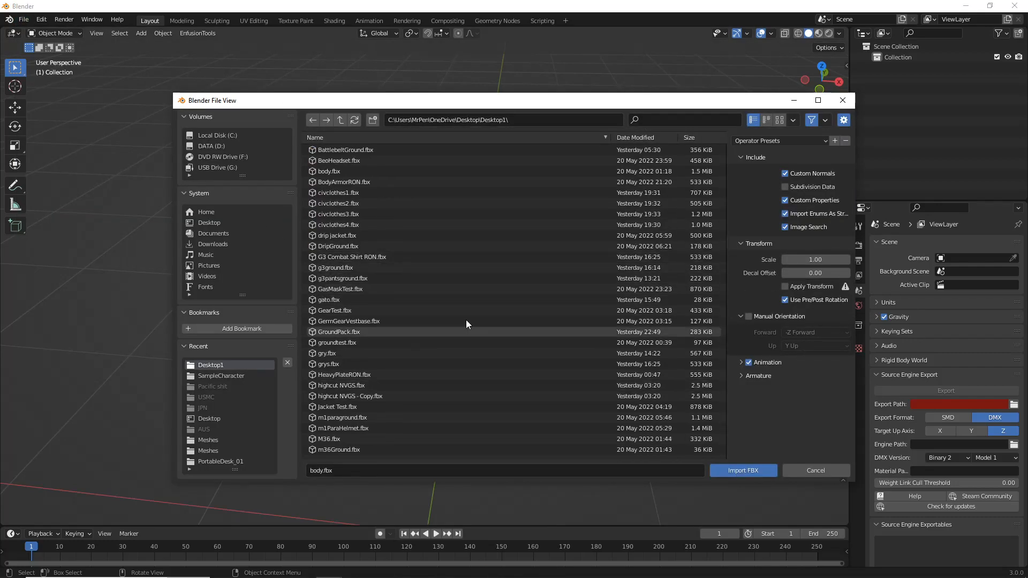
pyautogui.doubleClick(379, 385)
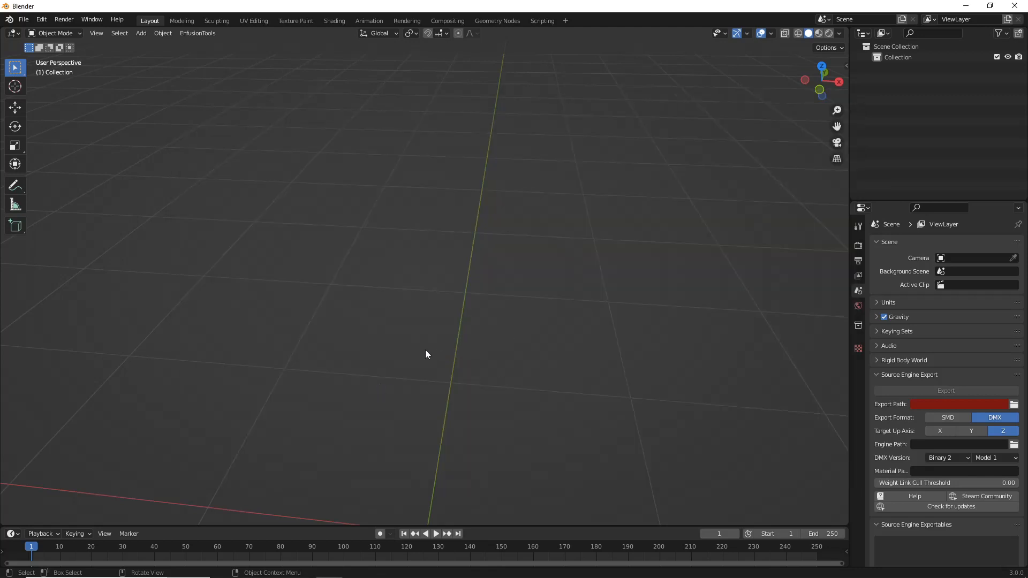
# Step: Apply all transforms to the imported helmet mesh and its Root armature
pyautogui.moveTo(425, 349); pyautogui.dragTo(536, 304, button='middle')
pyautogui.scroll(5, 542, 352)
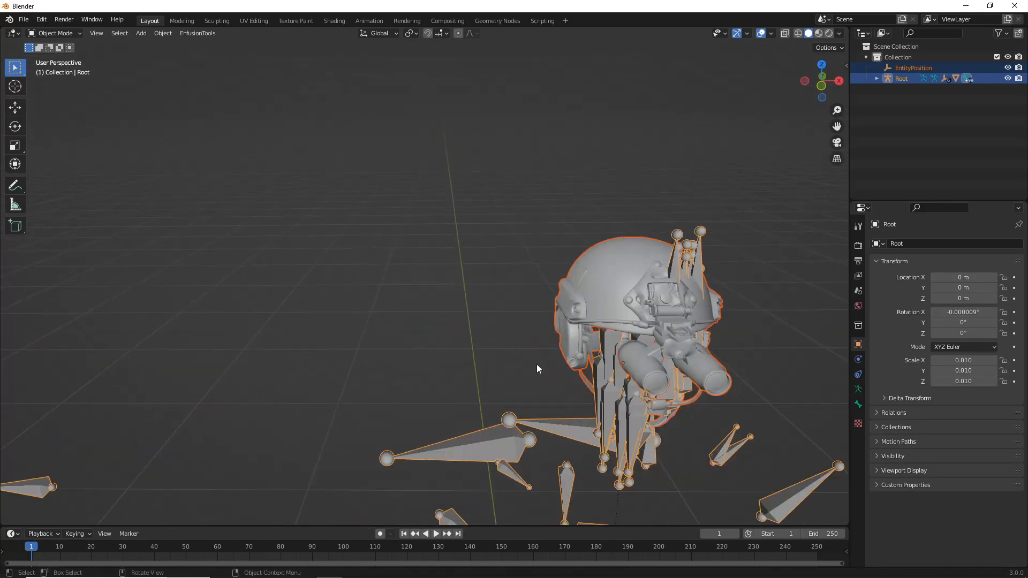
pyautogui.moveTo(525, 362); pyautogui.dragTo(481, 344, button='middle')
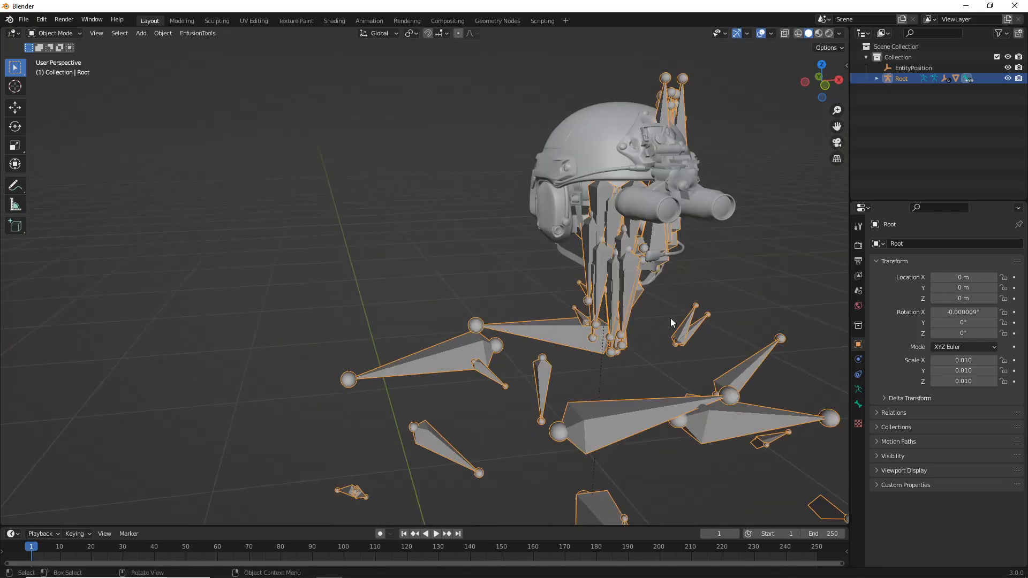
pyautogui.press('Delete')
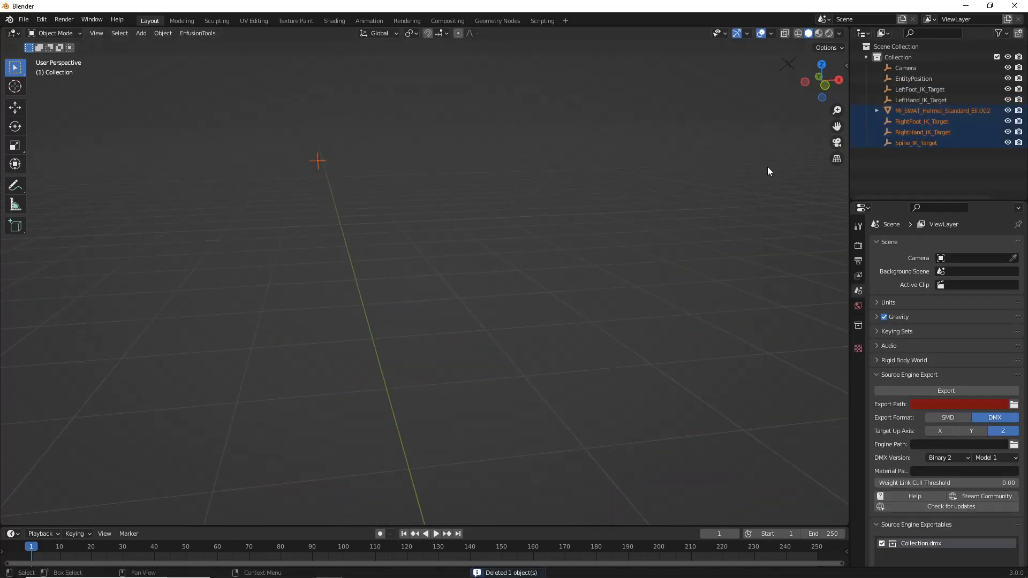
pyautogui.hotkey('ctrl', 'z')
pyautogui.hotkey('ctrl', 'a')
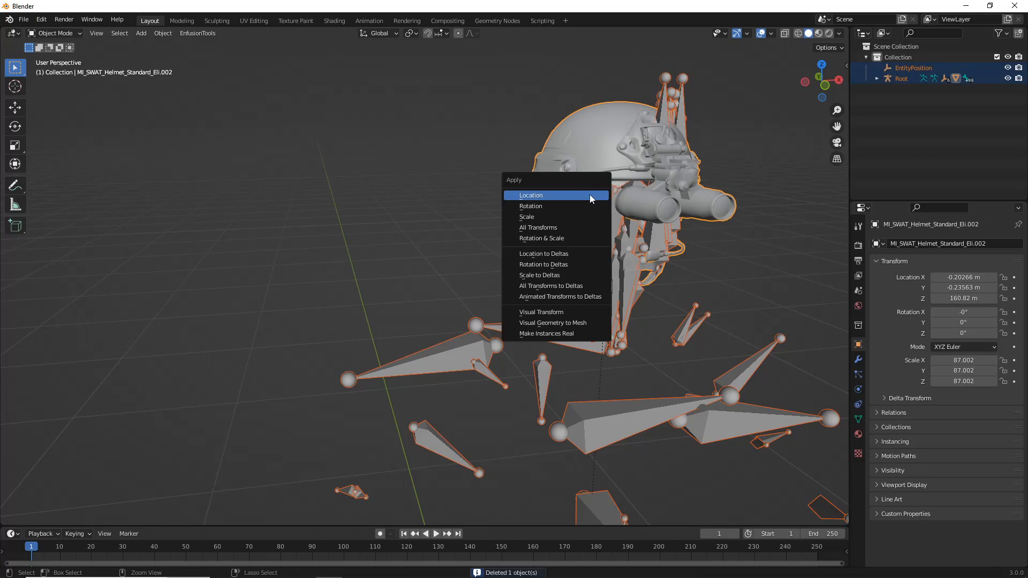
pyautogui.click(575, 236)
# Step: Delete the Root armature and the IK target, EntityPosition and Camera empties from the collection
pyautogui.click(903, 100)
pyautogui.press('Delete')
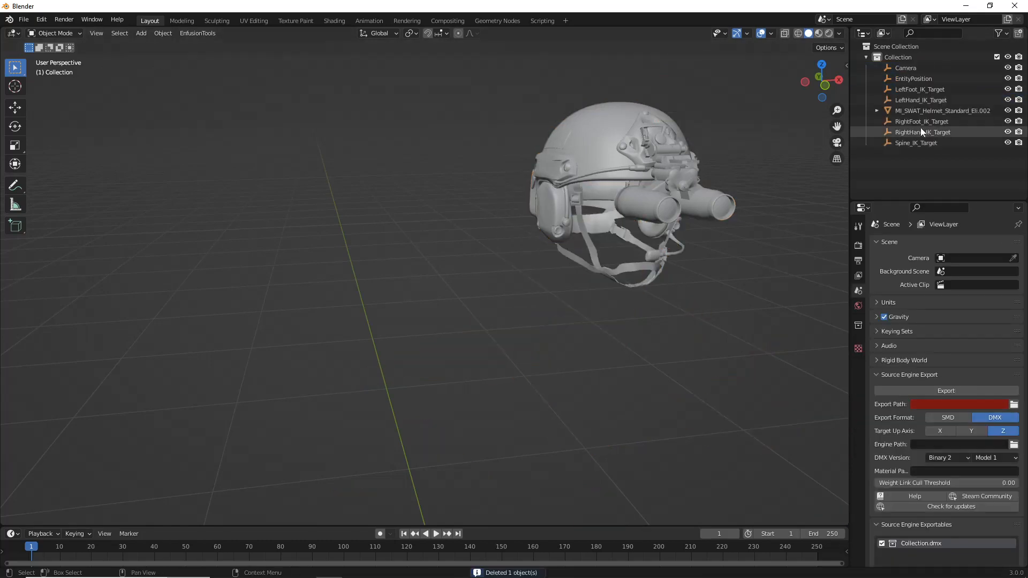
pyautogui.click(914, 91)
pyautogui.press('Delete')
pyautogui.click(916, 78)
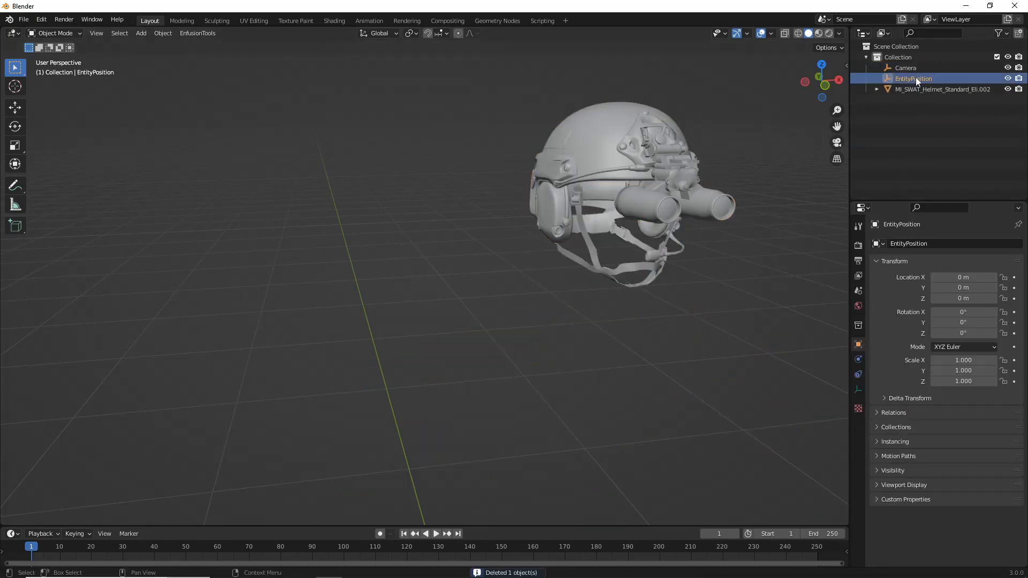
pyautogui.press('Delete')
pyautogui.click(917, 71)
pyautogui.press('Delete')
# Step: Select the helmet mesh and look through its object data, physics, particle and modifier properties
pyautogui.click(637, 191)
pyautogui.moveTo(637, 191); pyautogui.dragTo(370, 238, button='middle')
pyautogui.scroll(-10, 505, 221)
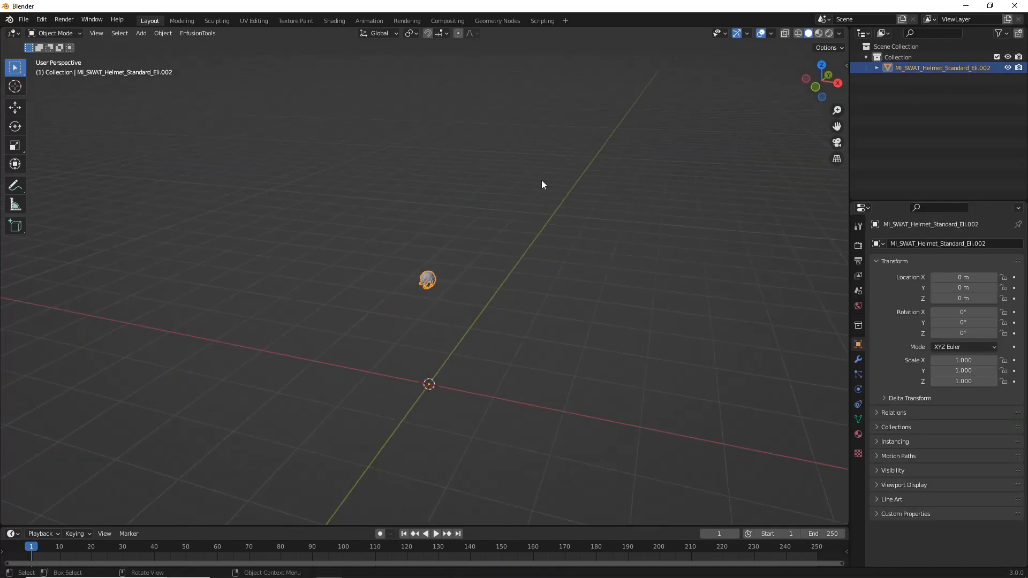
pyautogui.scroll(8, 538, 224)
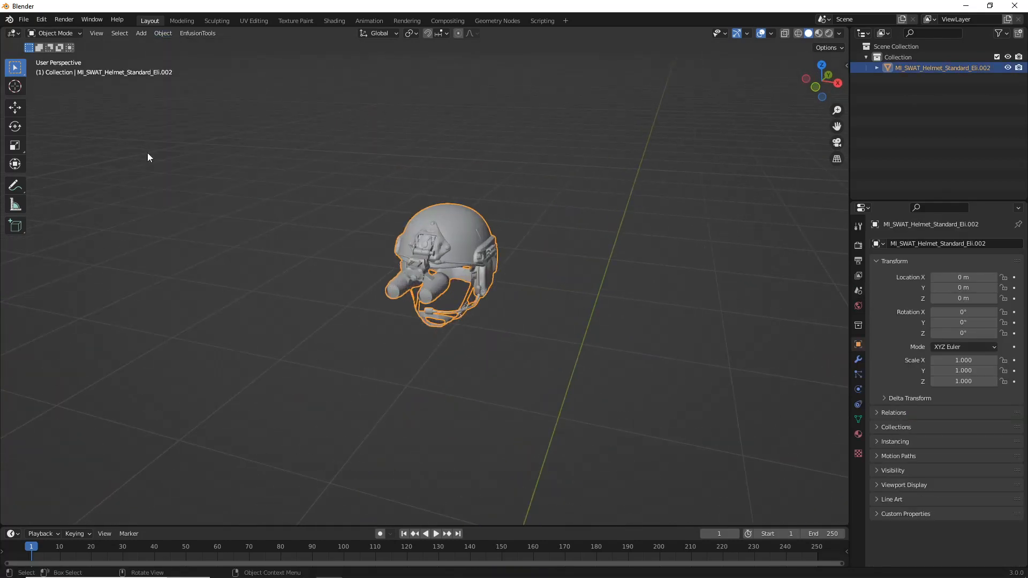
pyautogui.click(163, 33)
pyautogui.click(858, 419)
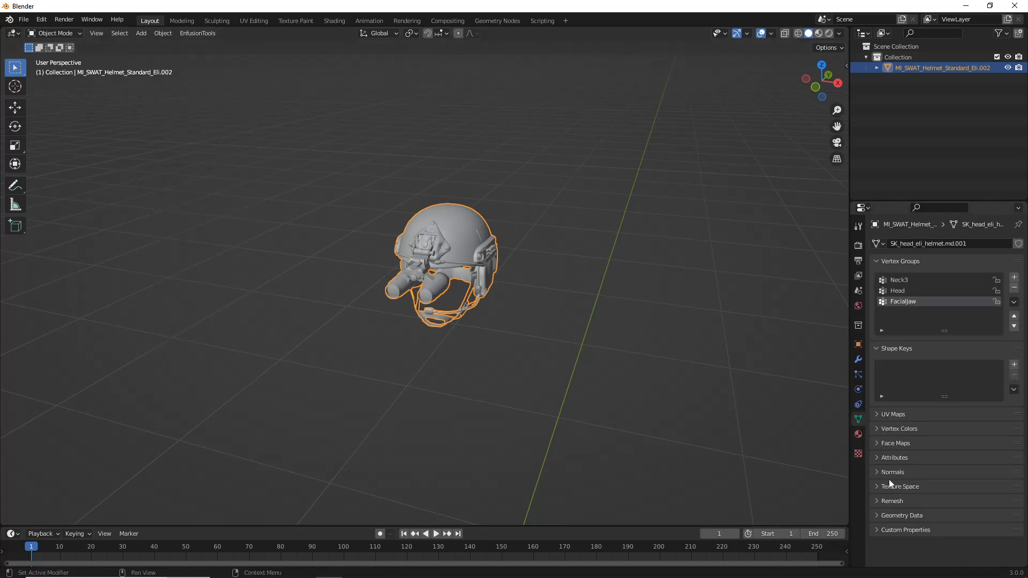
pyautogui.click(856, 390)
pyautogui.click(859, 374)
pyautogui.click(859, 390)
pyautogui.click(859, 376)
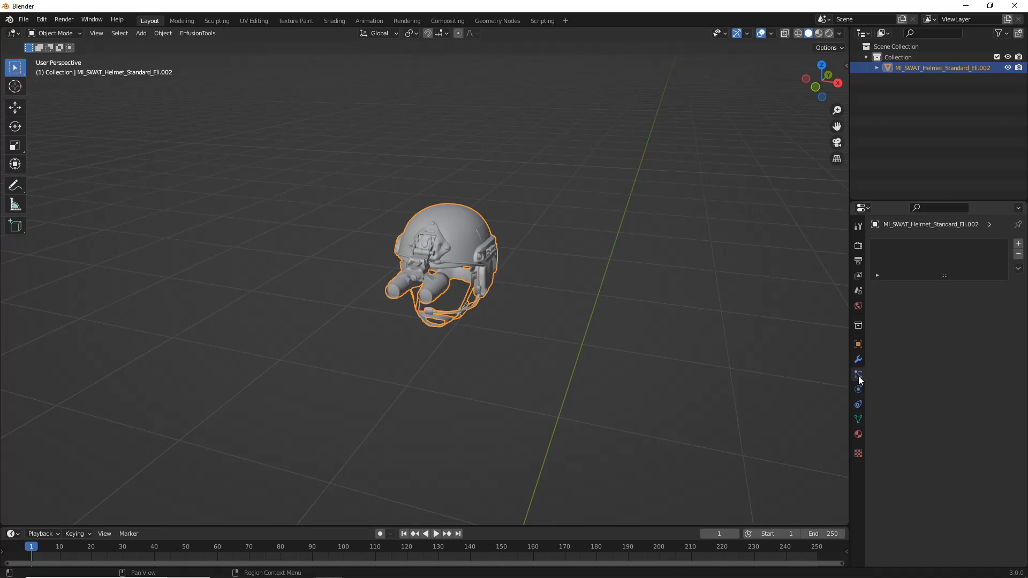
pyautogui.click(859, 360)
pyautogui.click(858, 419)
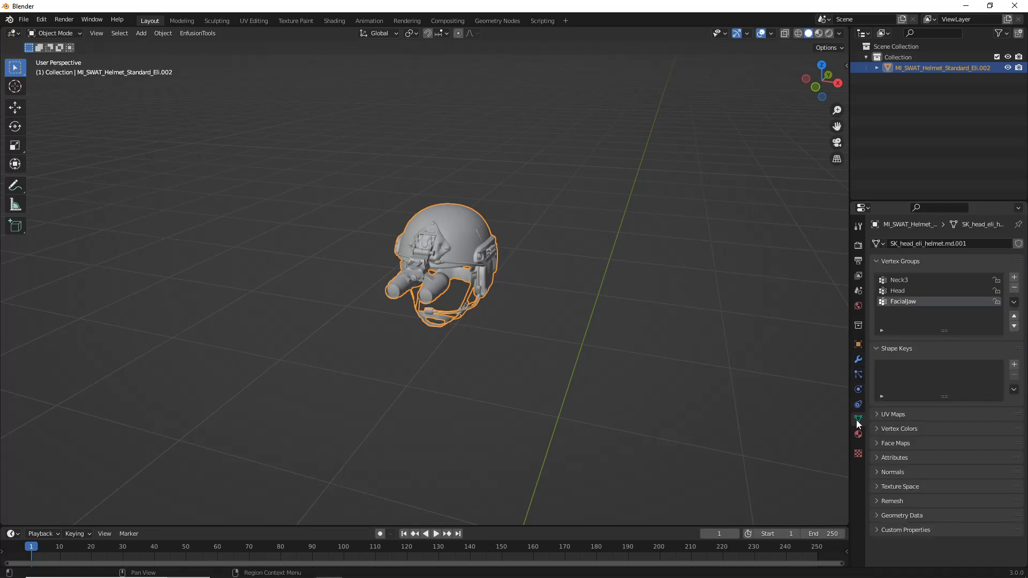
# Step: Examine the helmet's mesh data sections, including UV maps, vertex colors, face maps, texture space, remesh and normals
pyautogui.click(907, 444)
pyautogui.click(907, 444)
pyautogui.click(910, 431)
pyautogui.click(911, 433)
pyautogui.click(907, 486)
pyautogui.click(908, 488)
pyautogui.click(902, 413)
pyautogui.click(903, 414)
pyautogui.click(911, 498)
pyautogui.click(911, 497)
pyautogui.click(914, 492)
pyautogui.click(915, 490)
pyautogui.click(910, 473)
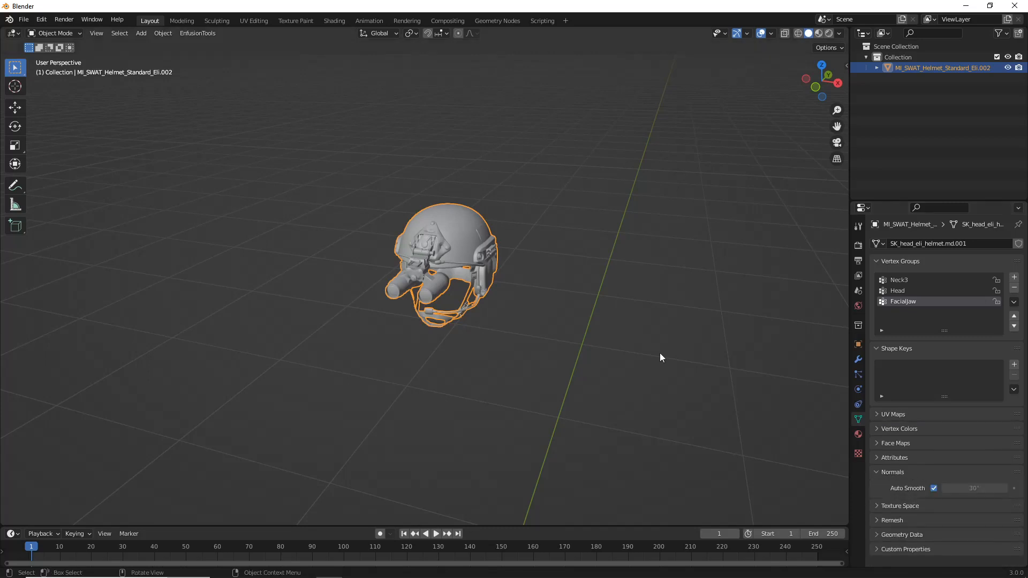
pyautogui.click(660, 352)
pyautogui.click(483, 292)
pyautogui.click(910, 472)
pyautogui.click(477, 365)
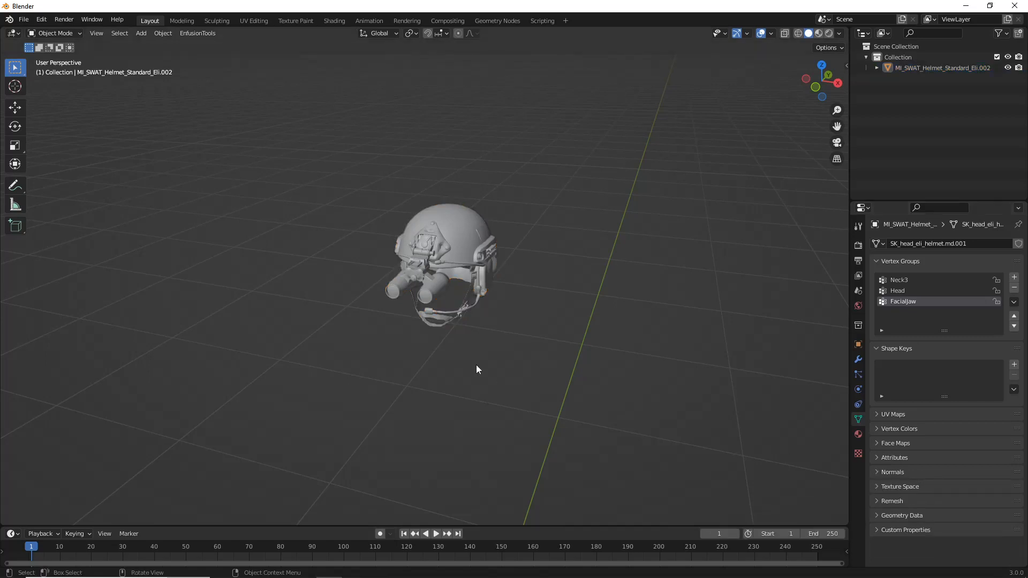
# Step: Import body.fbx from the Desktop1 folder as a size reference for the helmet
pyautogui.moveTo(477, 365); pyautogui.dragTo(510, 314, button='middle')
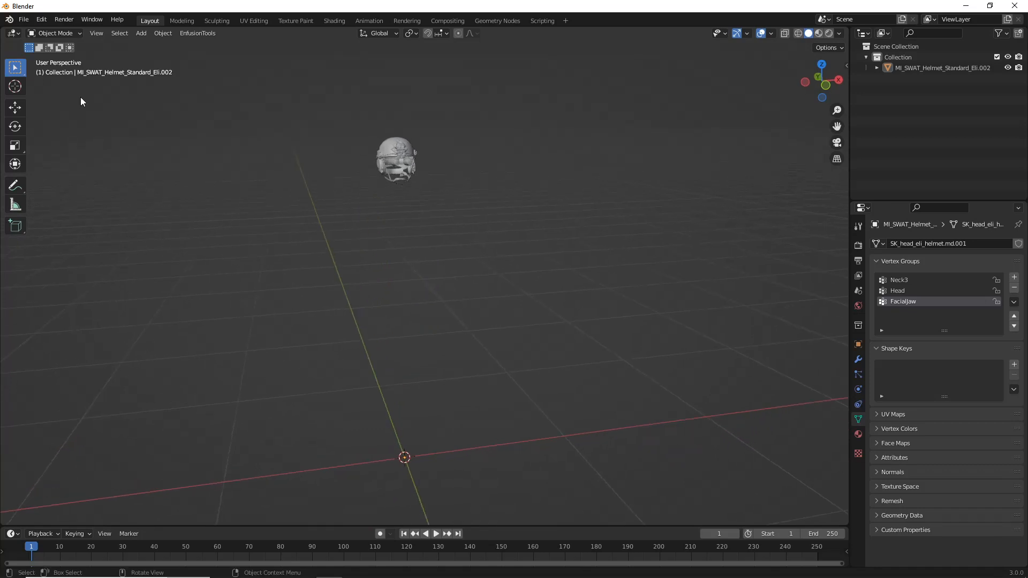
pyautogui.click(24, 19)
pyautogui.click(23, 20)
pyautogui.moveTo(56, 165)
pyautogui.click(166, 244)
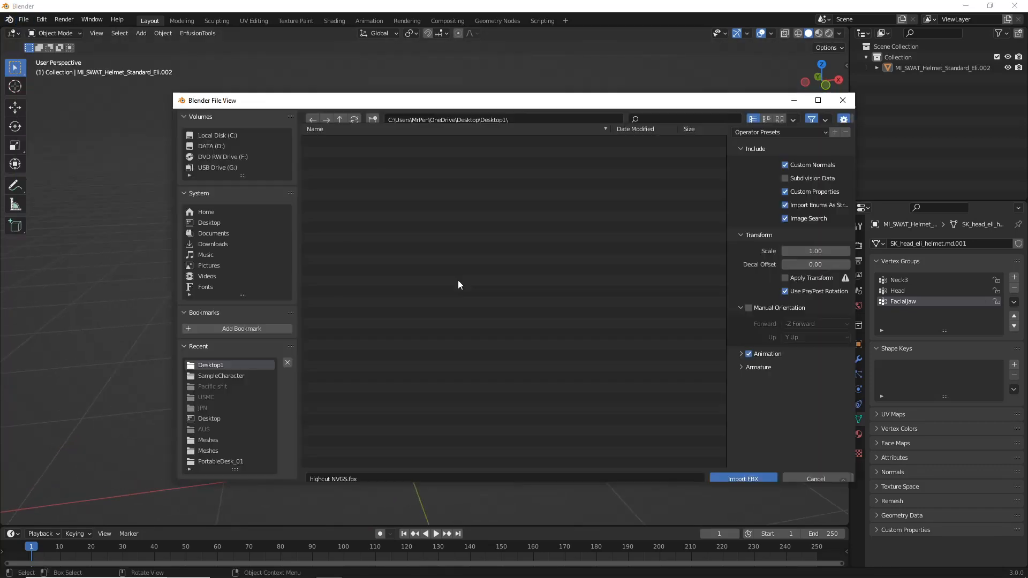
pyautogui.doubleClick(343, 340)
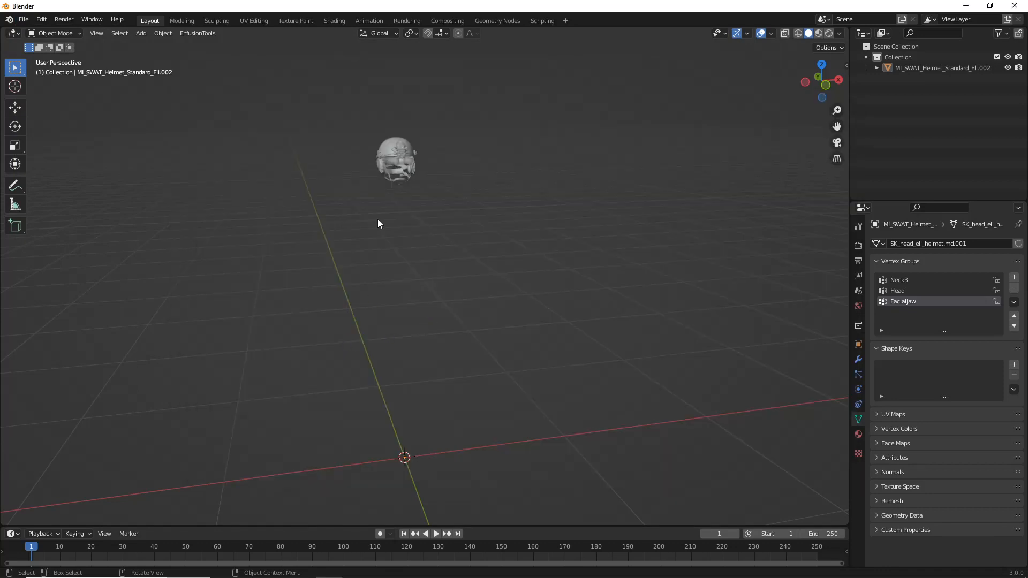
# Step: Scale up the helmet mesh so that it is oversized compared with the body model
pyautogui.moveTo(401, 214); pyautogui.dragTo(480, 220, button='middle')
pyautogui.click(480, 220)
pyautogui.click(481, 161)
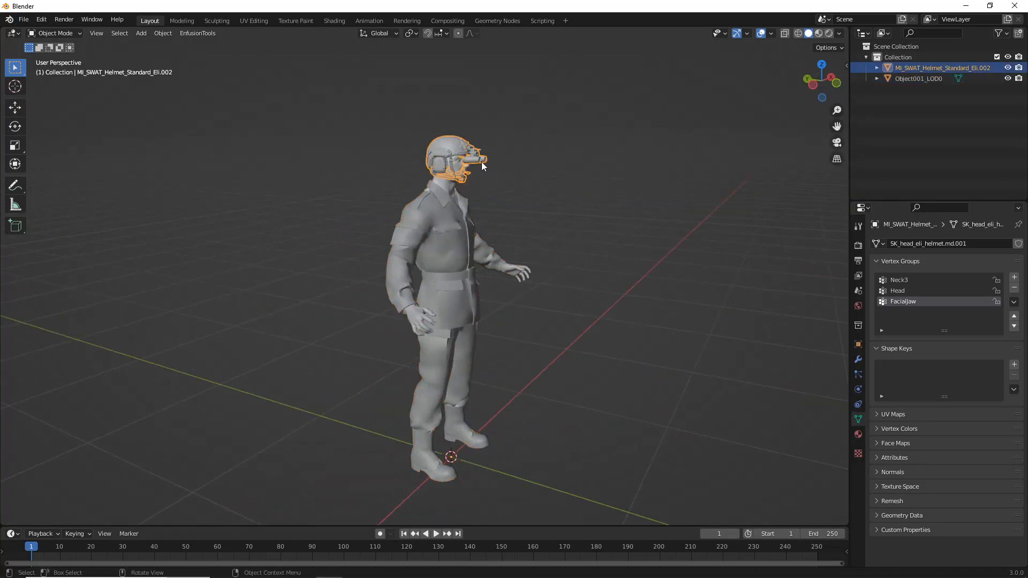
pyautogui.write('s0.01')
pyautogui.press('Return')
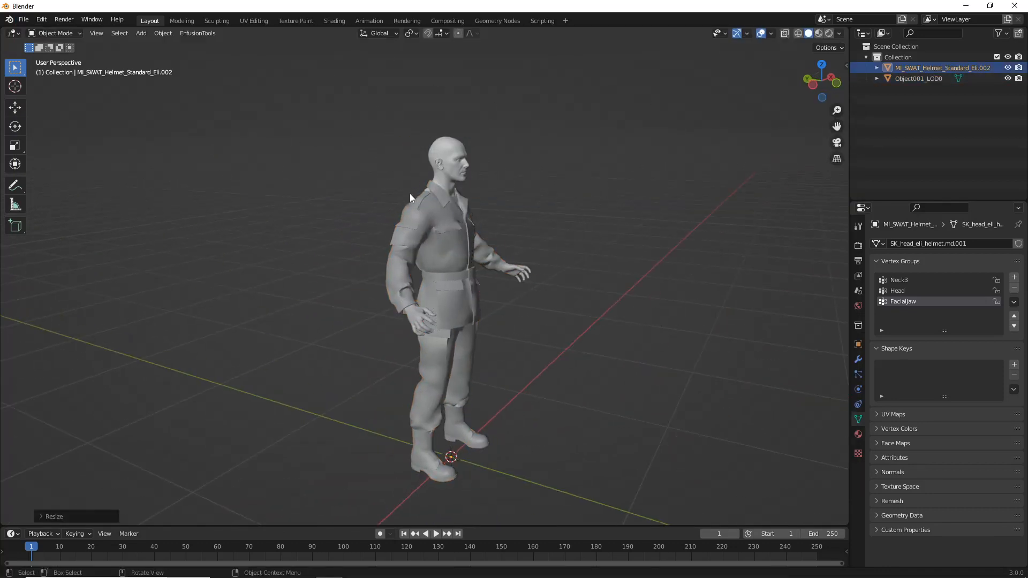
pyautogui.moveTo(409, 194); pyautogui.dragTo(304, 185, button='middle')
pyautogui.scroll(-6, 303, 185)
pyautogui.keyDown('shift'); pyautogui.moveTo(408, 109); pyautogui.dragTo(440, 240, button='middle'); pyautogui.keyUp('shift')
pyautogui.click(520, 235)
pyautogui.moveTo(520, 234); pyautogui.dragTo(476, 239, button='middle')
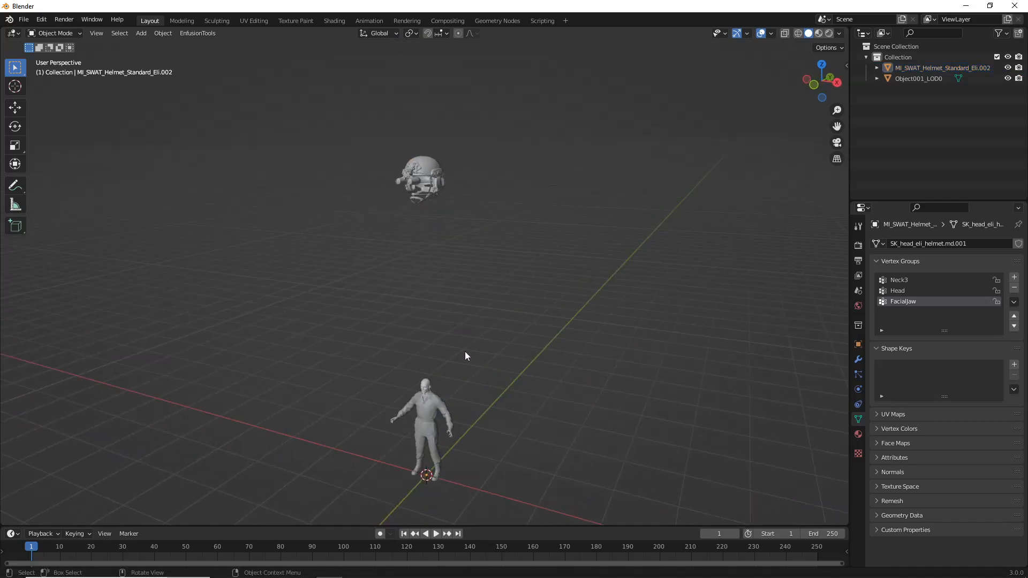
# Step: Lower the oversized helmet about 5 m along Z to the body's feet and apply its object transform
pyautogui.keyDown('shift'); pyautogui.scroll(-3, 464, 327); pyautogui.keyUp('shift')
pyautogui.click(410, 51)
pyautogui.moveTo(463, 330); pyautogui.dragTo(3, 160, button='middle')
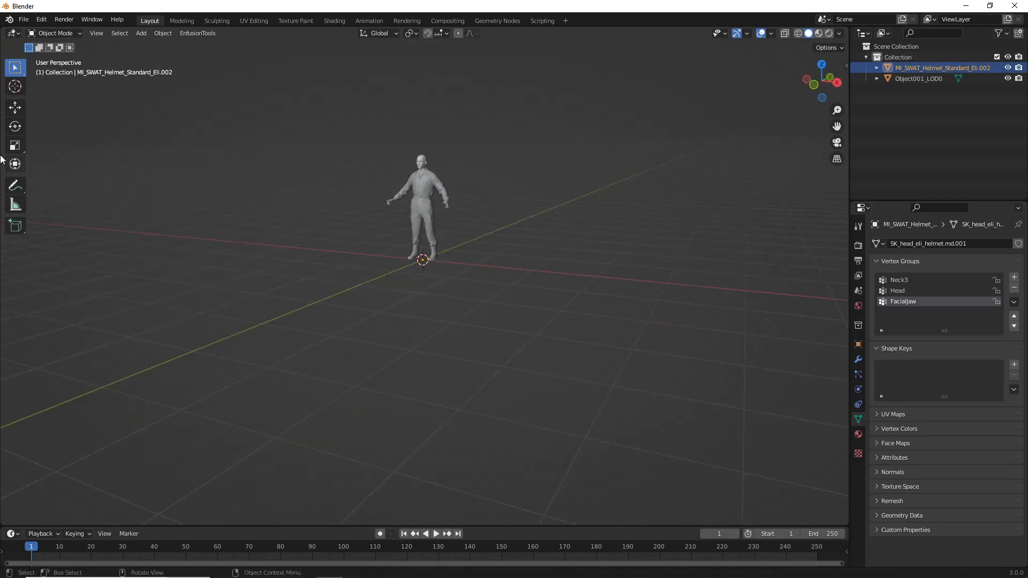
pyautogui.hotkey('shift', 'space')
pyautogui.press('g')
pyautogui.moveTo(434, 238); pyautogui.dragTo(427, 472)
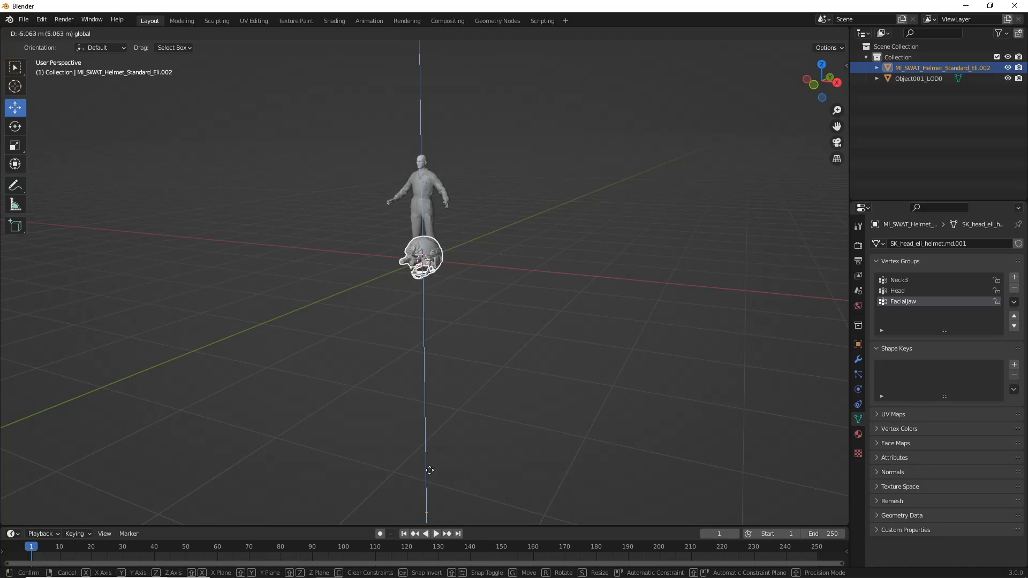
pyautogui.hotkey('ctrl', 'a')
pyautogui.click(423, 460)
# Step: Raise the oversized helmet about 1.65 m along Z over the body model's head
pyautogui.scroll(6, 402, 349)
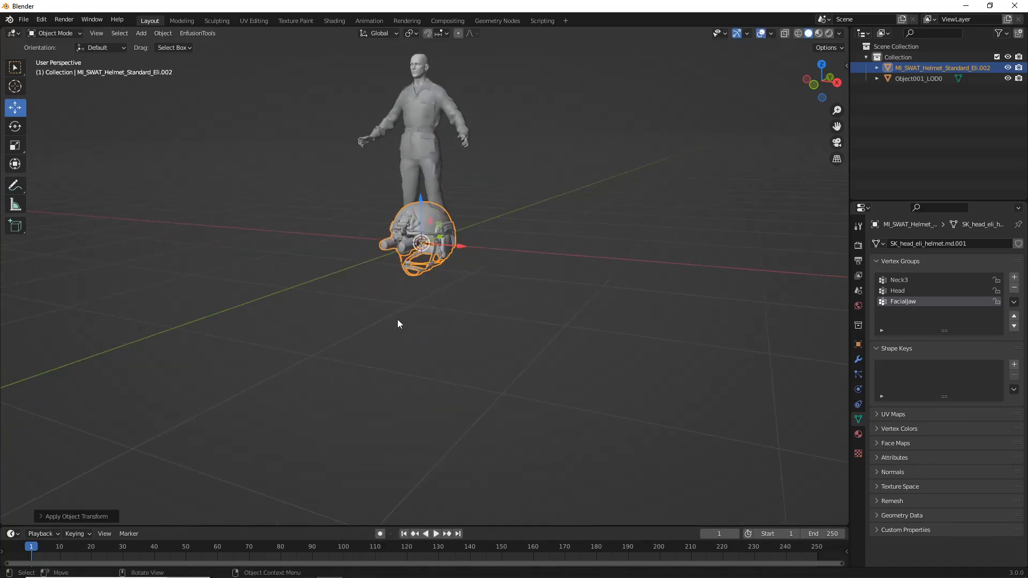
pyautogui.scroll(-3, 414, 181)
pyautogui.keyDown('shift'); pyautogui.moveTo(413, 181); pyautogui.dragTo(439, 364, button='middle'); pyautogui.keyUp('shift')
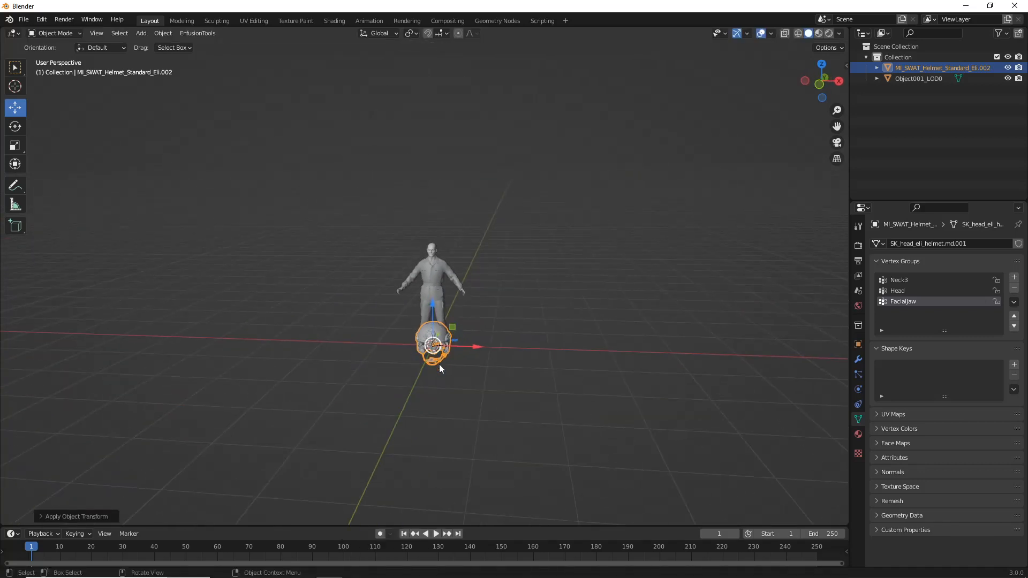
pyautogui.scroll(5, 433, 330)
pyautogui.moveTo(456, 482); pyautogui.dragTo(454, 127)
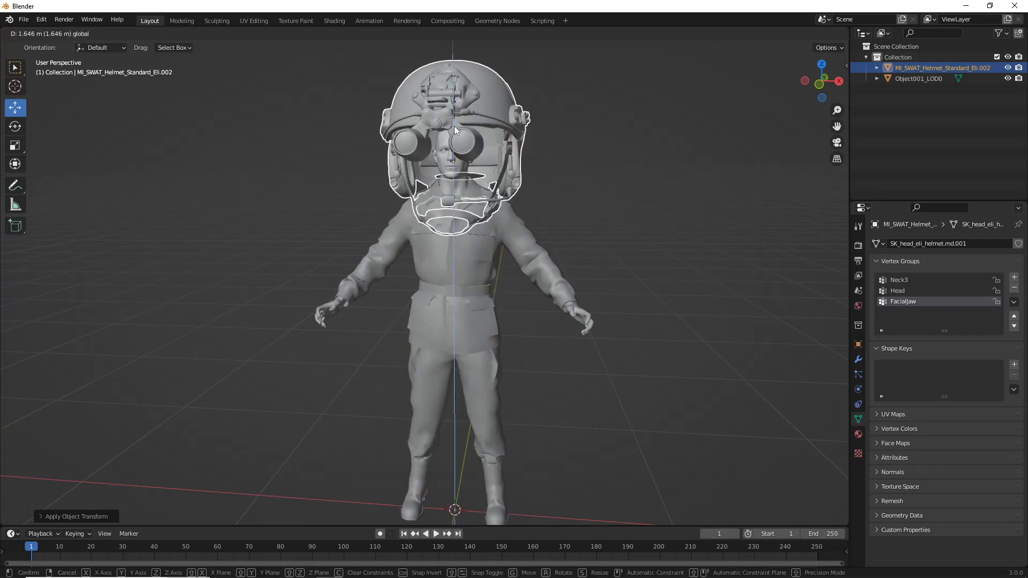
# Step: Undo the helmet's moves and enlargement to return it to its fitted size on the head
pyautogui.hotkey('ctrl', 'z')
pyautogui.hotkey('ctrl', 'z')
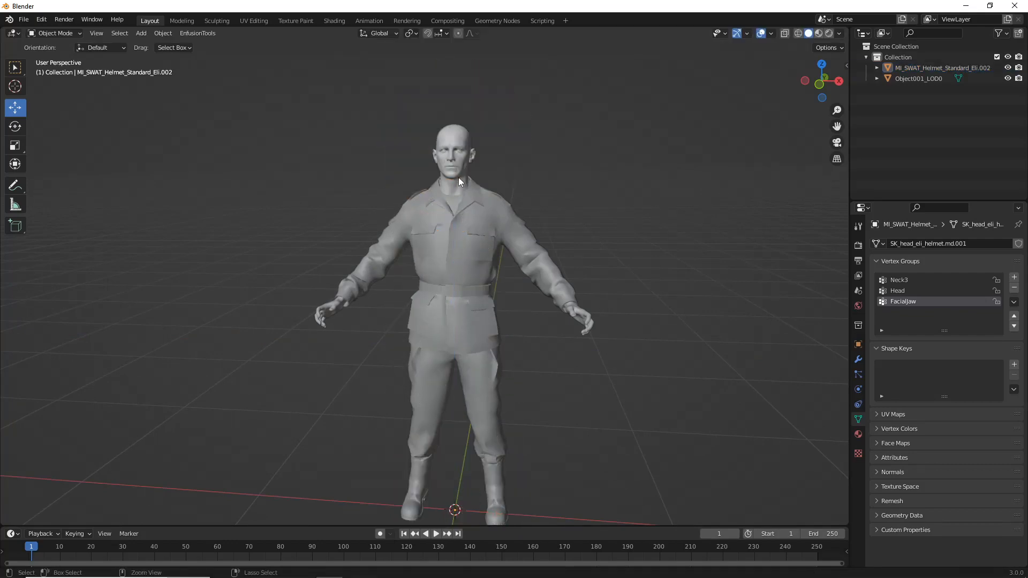
pyautogui.hotkey('ctrl', 'shift', 'z')
pyautogui.moveTo(459, 178); pyautogui.dragTo(379, 189, button='middle')
pyautogui.hotkey('ctrl', 'shift', 'z')
pyautogui.scroll(4, 528, 310)
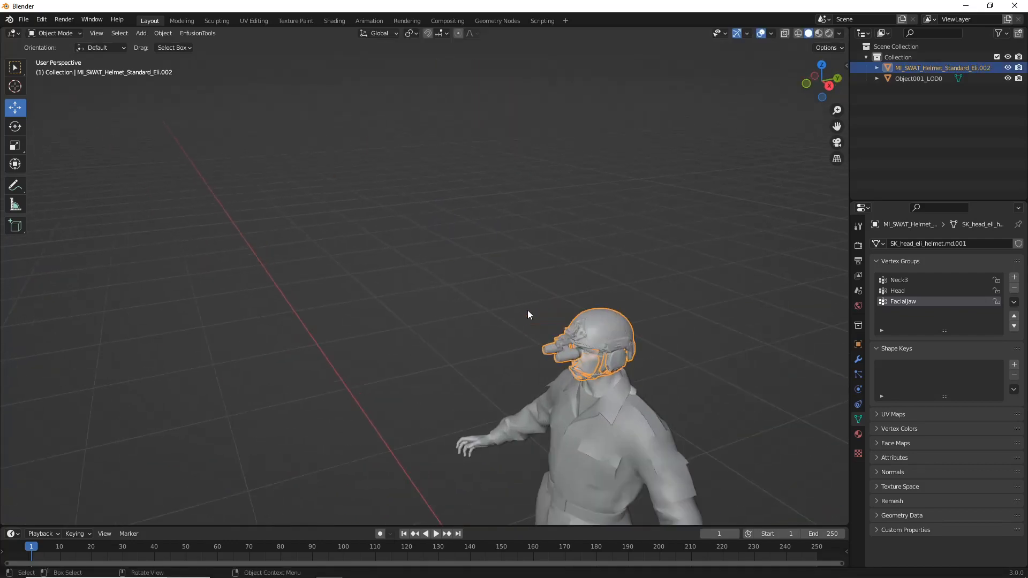
# Step: Frame the selected helmet in the viewport and nudge it about 0.0015 m forward along Y on the head
pyautogui.moveTo(529, 315); pyautogui.dragTo(467, 306, button='middle')
pyautogui.scroll(-8, 467, 307)
pyautogui.click(96, 33)
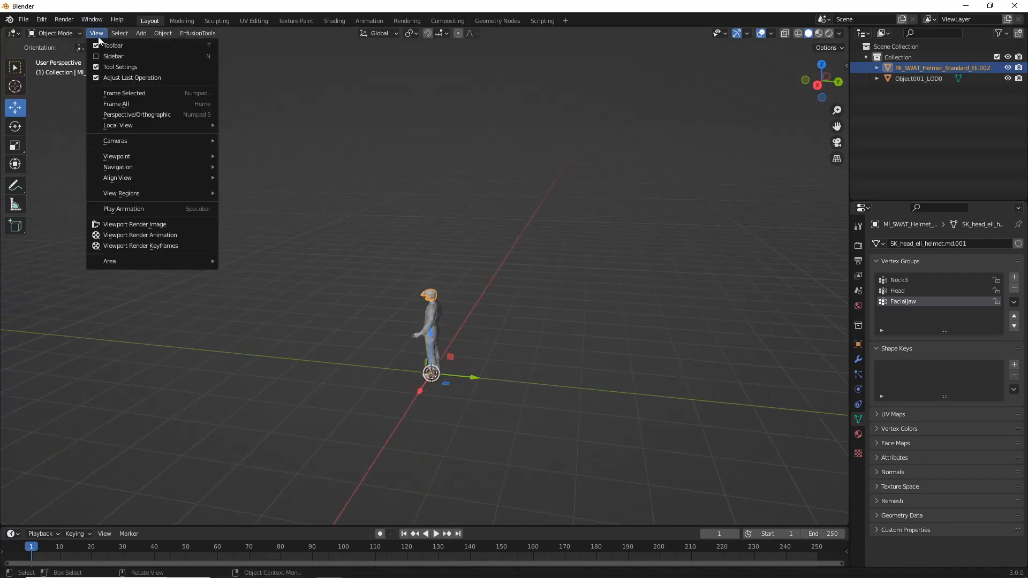
pyautogui.click(124, 93)
pyautogui.press('g')
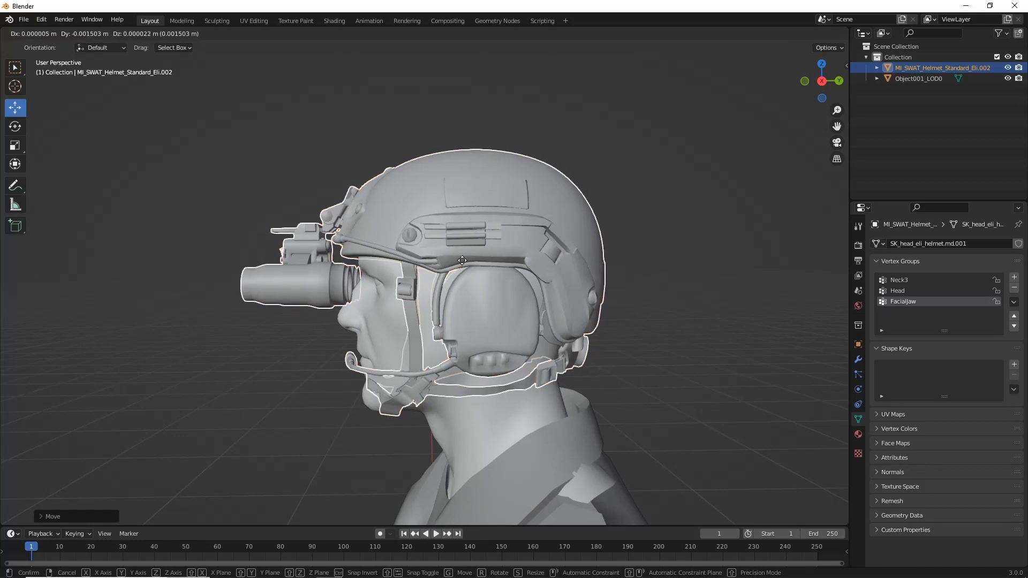
pyautogui.click(462, 261)
# Step: Select the body and check the helmet's fit against the head outline from the back and side
pyautogui.moveTo(552, 288); pyautogui.dragTo(480, 241, button='middle')
pyautogui.click(428, 215)
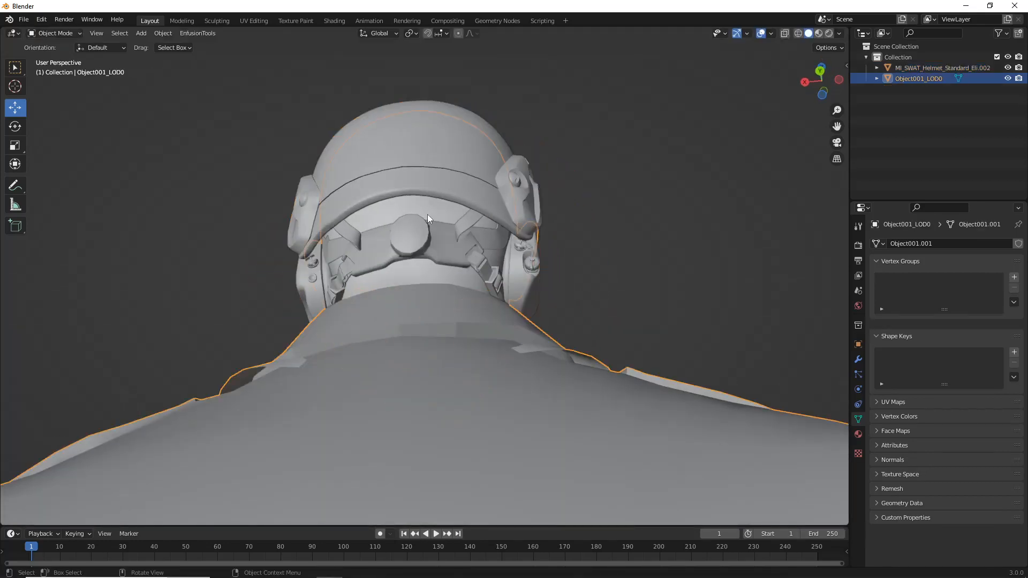
pyautogui.moveTo(427, 214); pyautogui.dragTo(542, 330, button='middle')
pyautogui.moveTo(557, 233); pyautogui.dragTo(566, 252, button='middle')
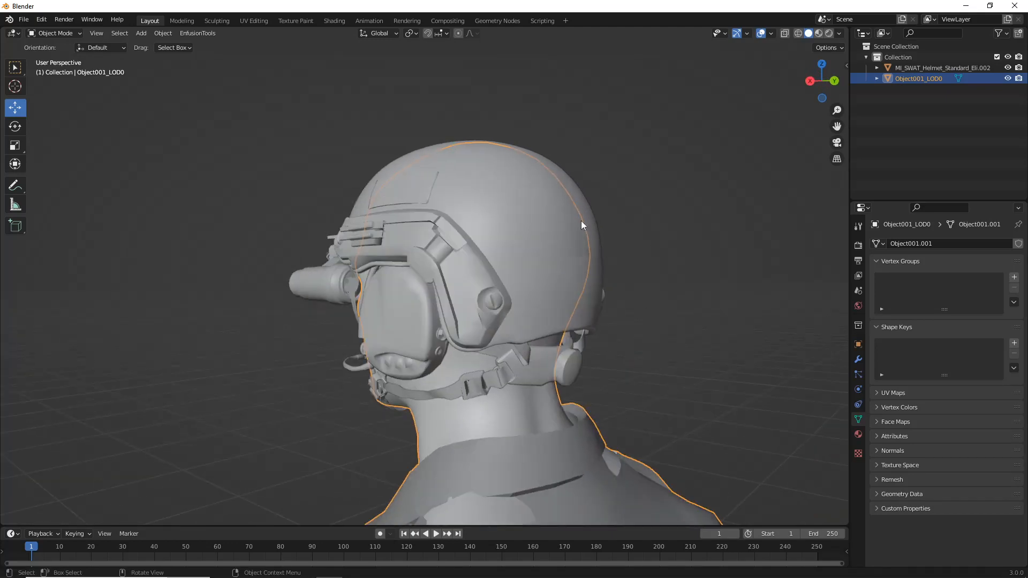
pyautogui.moveTo(543, 293); pyautogui.dragTo(603, 245, button='middle')
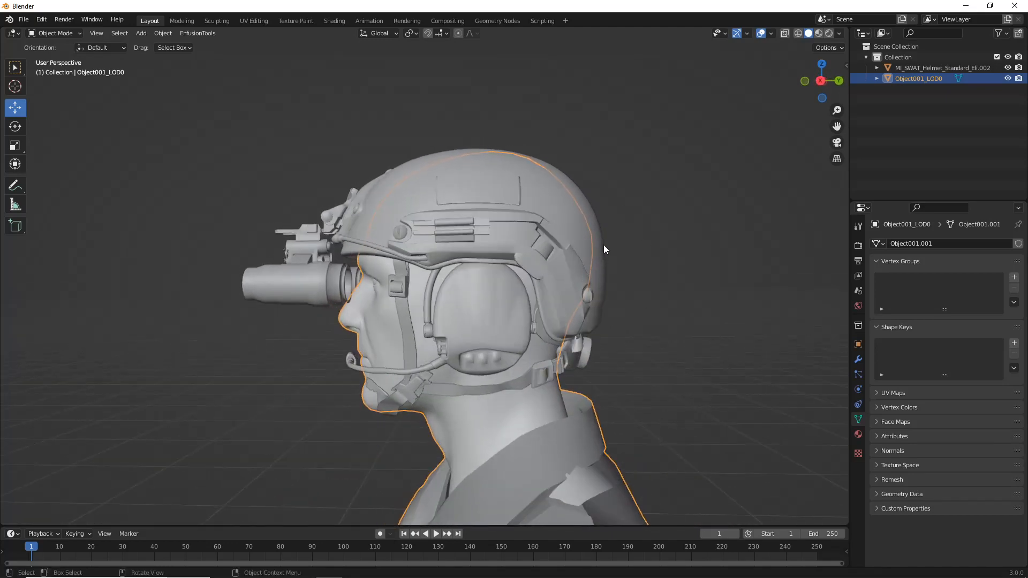
# Step: Try moving the helmet about 0.005 m further forward on the head, and undo the move
pyautogui.click(603, 237)
pyautogui.press('g')
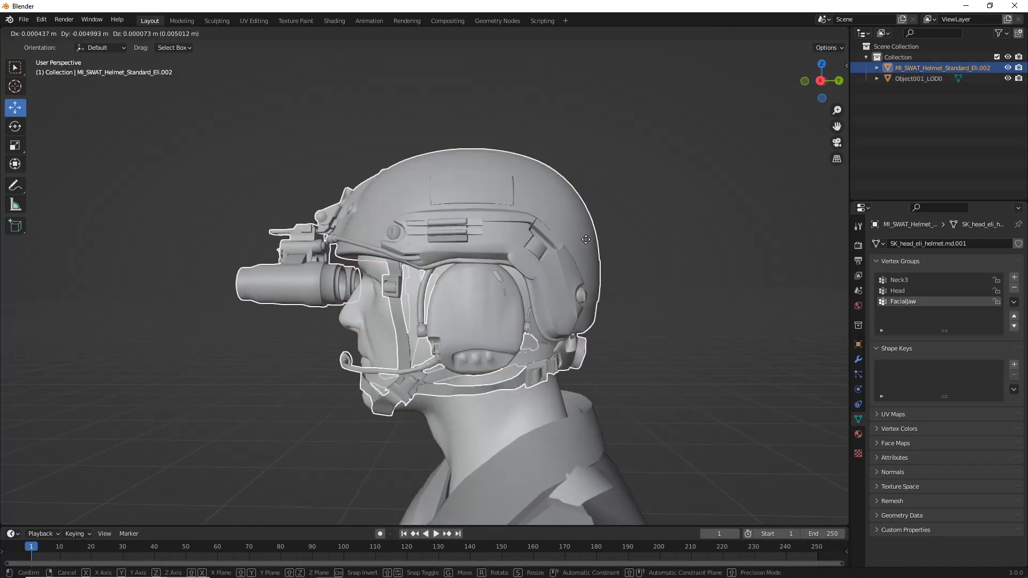
pyautogui.click(578, 240)
pyautogui.moveTo(574, 239); pyautogui.dragTo(562, 263, button='middle')
pyautogui.hotkey('ctrl', 'z')
pyautogui.moveTo(465, 281); pyautogui.dragTo(538, 287, button='middle')
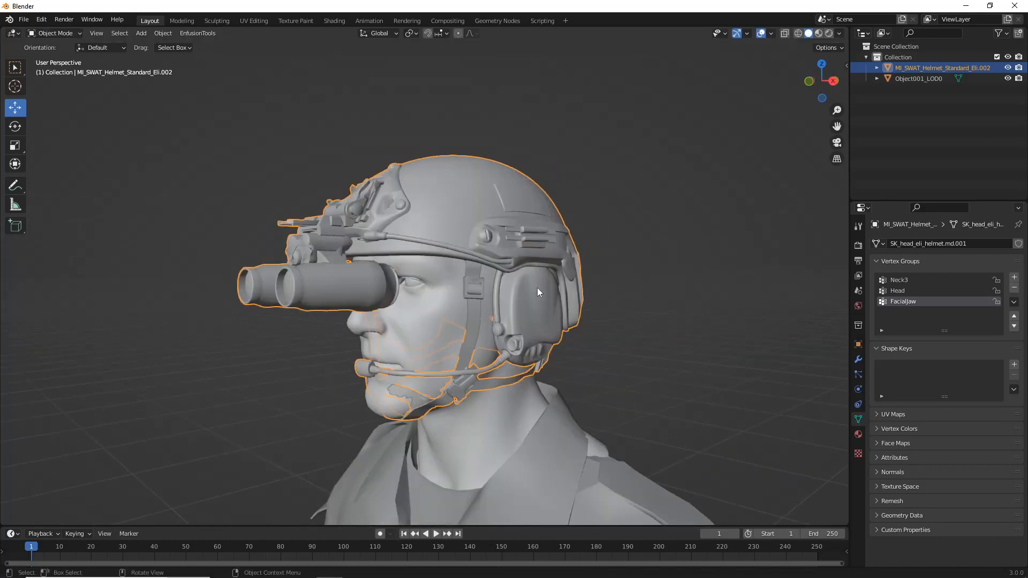
# Step: Inspect the helmet's fit from the front and delete the body reference model
pyautogui.moveTo(640, 282); pyautogui.dragTo(696, 287, button='middle')
pyautogui.click(482, 332)
pyautogui.moveTo(581, 289); pyautogui.dragTo(609, 287, button='middle')
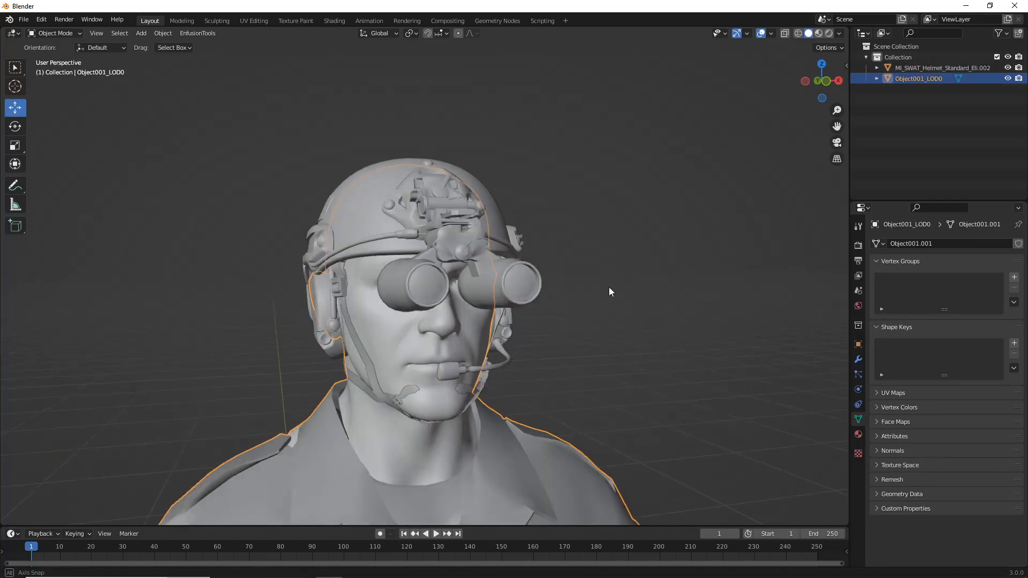
pyautogui.click(469, 284)
pyautogui.moveTo(468, 284); pyautogui.dragTo(438, 360, button='middle')
pyautogui.click(474, 327)
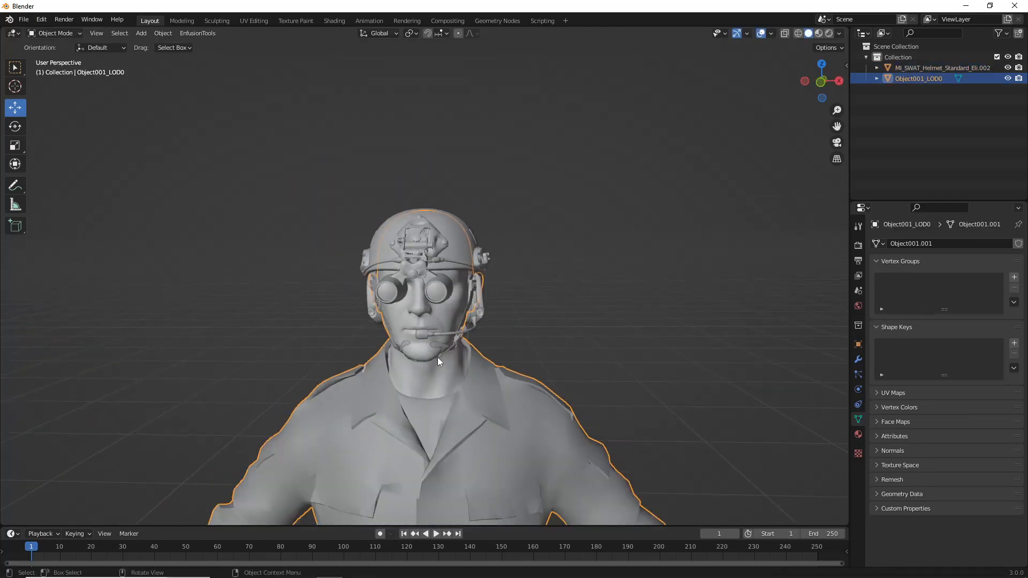
pyautogui.moveTo(569, 358); pyautogui.dragTo(523, 338, button='middle')
pyautogui.press('Delete')
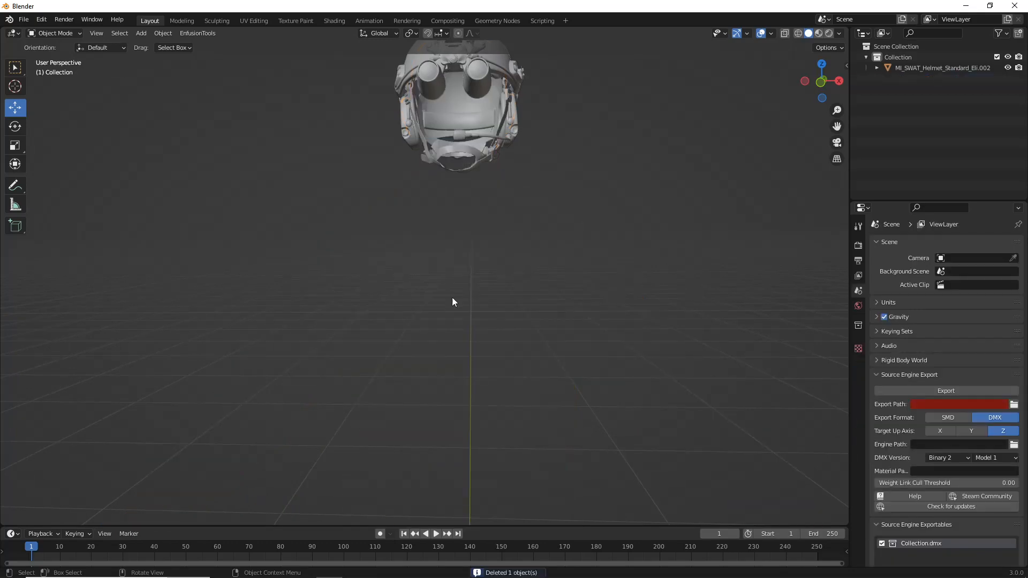
# Step: Remove the Neck3, Head and FacialJaw vertex groups from the helmet mesh and deselect it
pyautogui.moveTo(452, 297); pyautogui.dragTo(300, 179, button='middle')
pyautogui.click(504, 168)
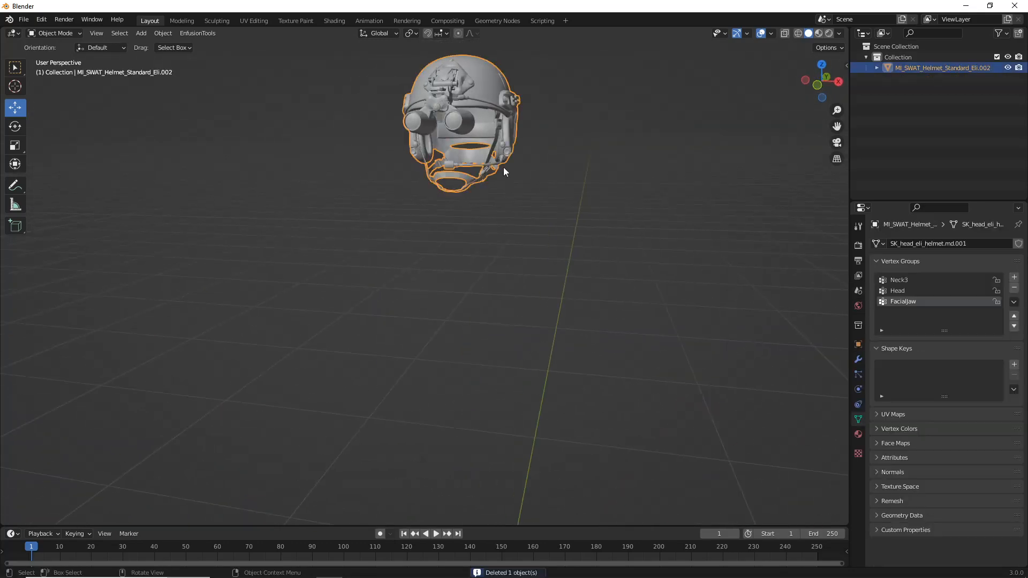
pyautogui.moveTo(504, 167); pyautogui.dragTo(490, 285, button='middle')
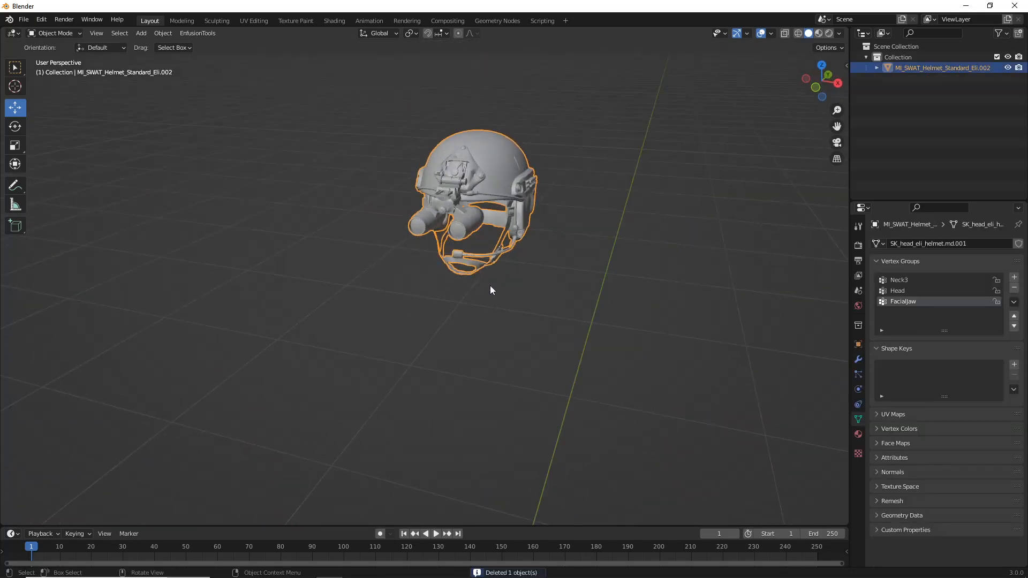
pyautogui.click(1016, 290)
pyautogui.click(1016, 290)
pyautogui.click(1016, 290)
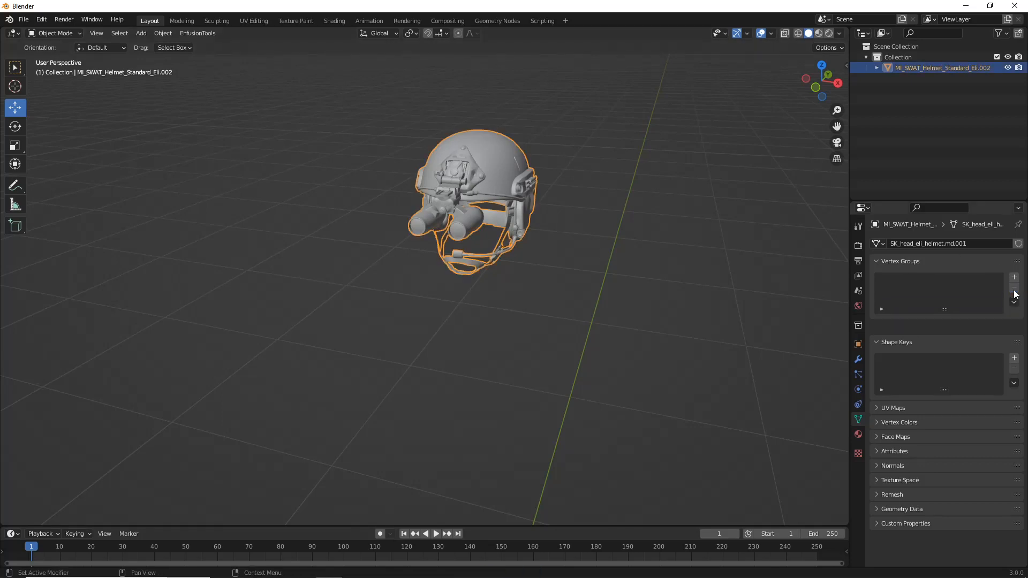
pyautogui.hotkey('alt', 'a')
pyautogui.moveTo(643, 300); pyautogui.dragTo(554, 301, button='middle')
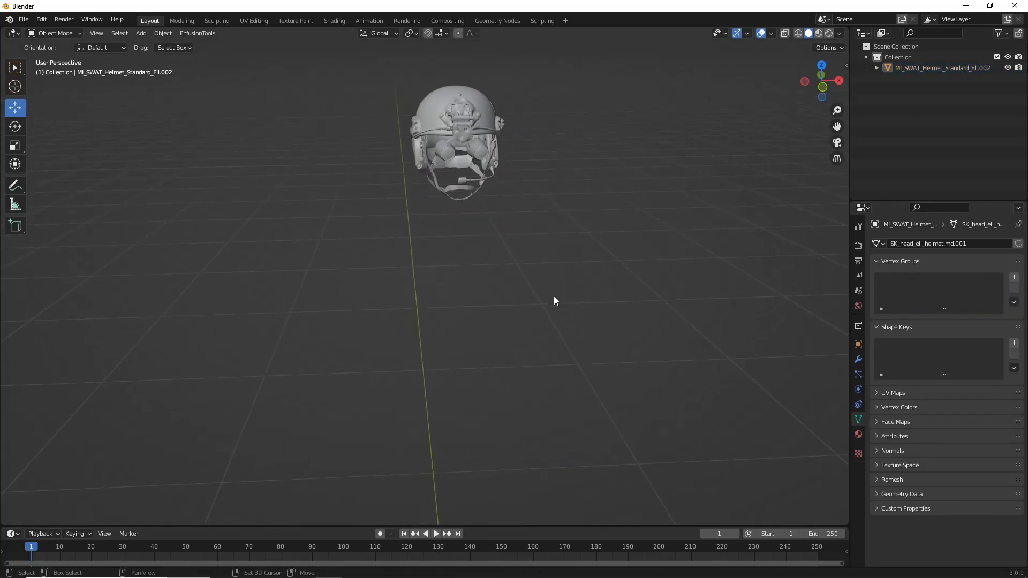
# Step: Import Headgear_Example.fbx from the SampleCharacter folder of the Arma Reforger samples
pyautogui.click(24, 19)
pyautogui.moveTo(87, 159)
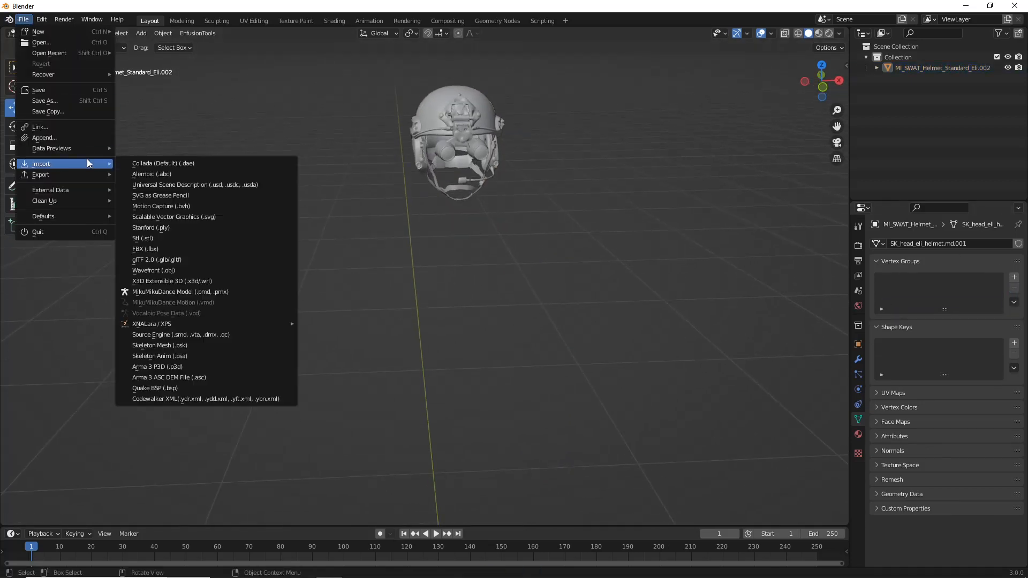
pyautogui.click(194, 249)
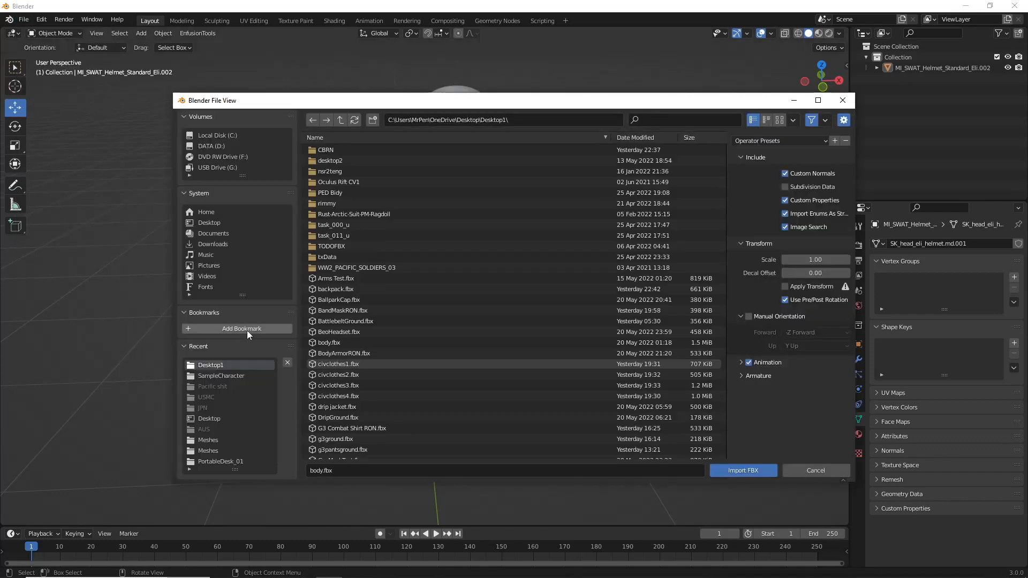
pyautogui.click(238, 452)
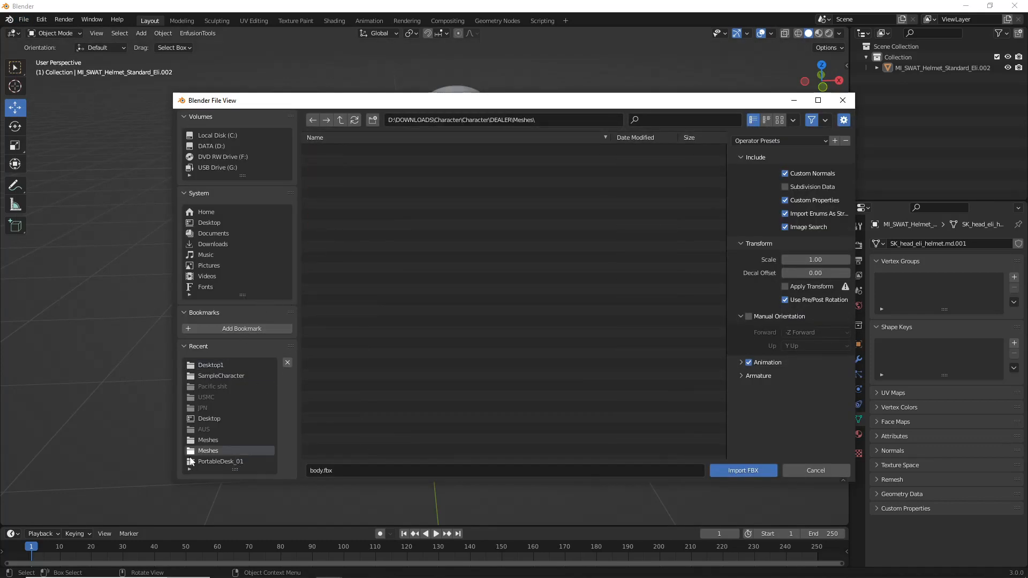
pyautogui.click(214, 462)
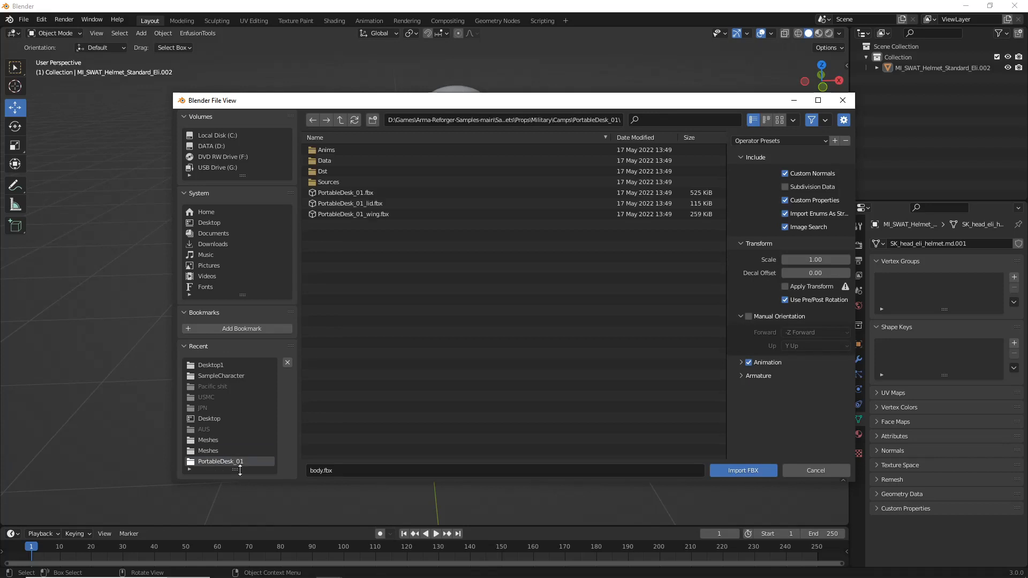
pyautogui.click(225, 375)
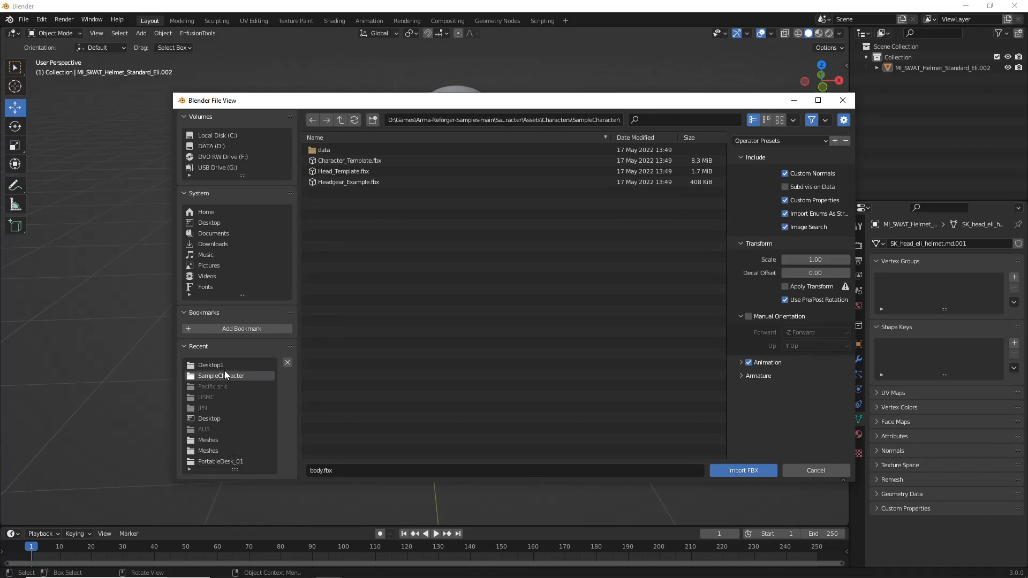
pyautogui.doubleClick(361, 182)
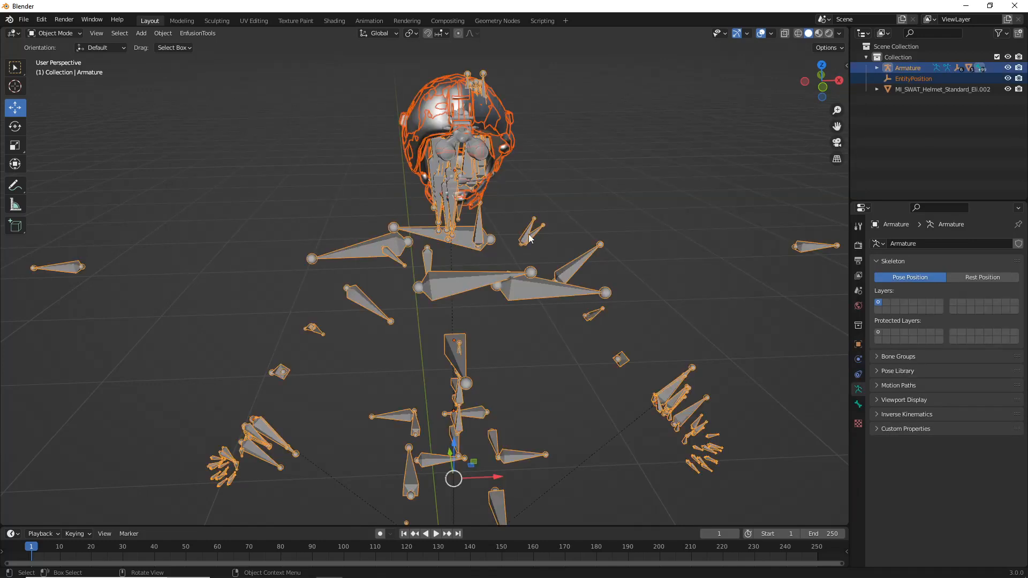
# Step: Select the imported armature and try moving it
pyautogui.moveTo(608, 211); pyautogui.dragTo(571, 310, button='middle')
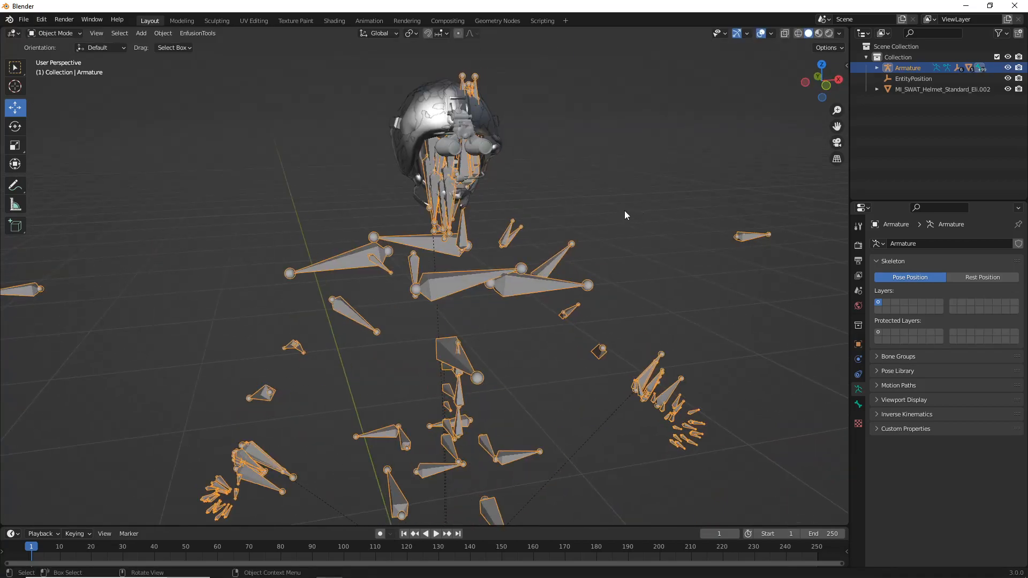
pyautogui.click(625, 211)
pyautogui.click(571, 288)
pyautogui.press('g')
pyautogui.rightClick(617, 292)
pyautogui.moveTo(618, 292); pyautogui.dragTo(511, 343, button='middle')
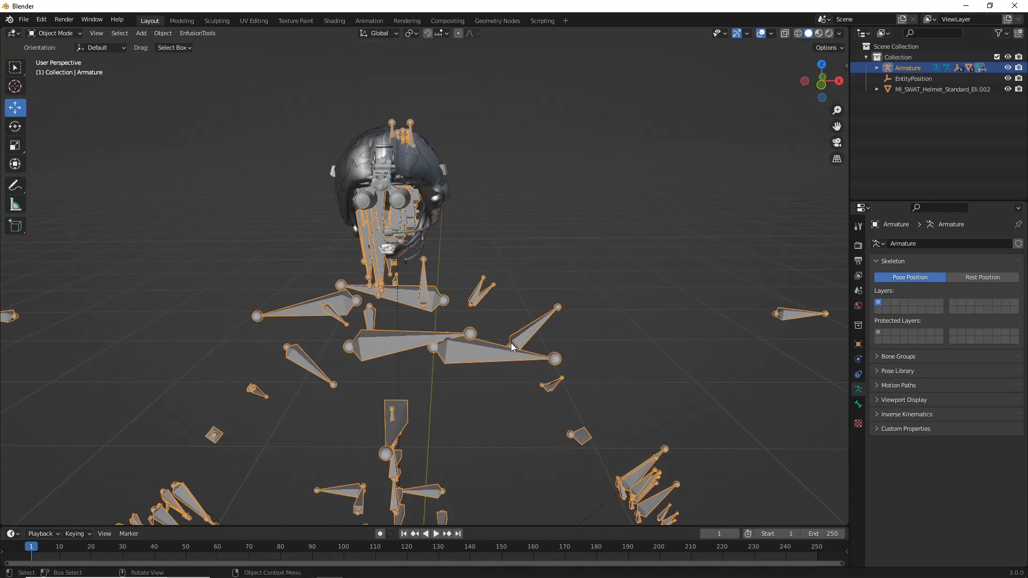
pyautogui.press('g')
pyautogui.rightClick(499, 342)
# Step: Apply the object transforms to all objects in the scene and delete the imported armature
pyautogui.press('Delete')
pyautogui.hotkey('ctrl', 'z')
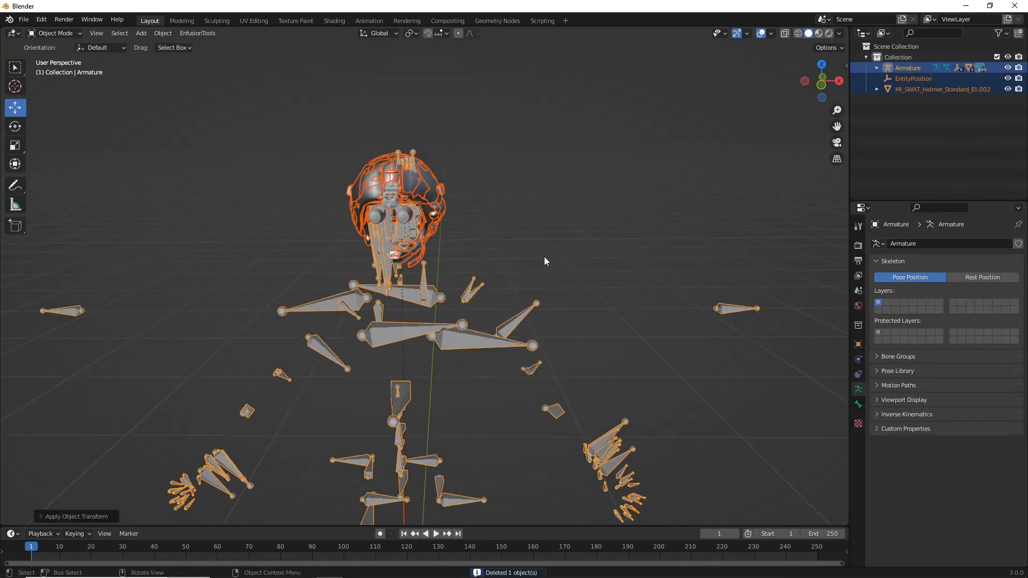
pyautogui.press('Delete')
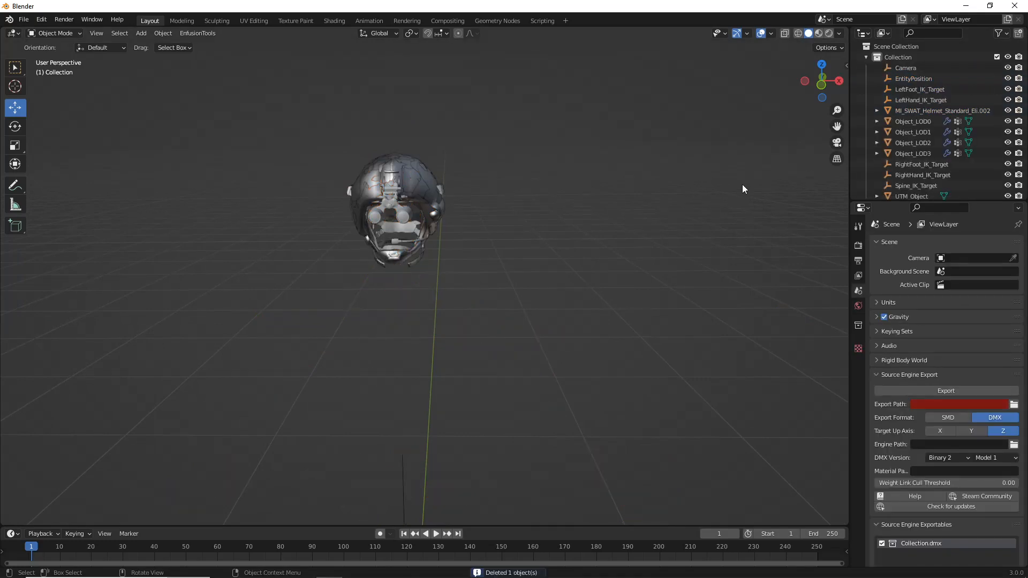
# Step: Delete the objects from Object_LOD1 through UTM_Object, including the lower LOD meshes and the right foot, right hand and spine IK targets
pyautogui.moveTo(742, 188); pyautogui.dragTo(359, 221, button='middle')
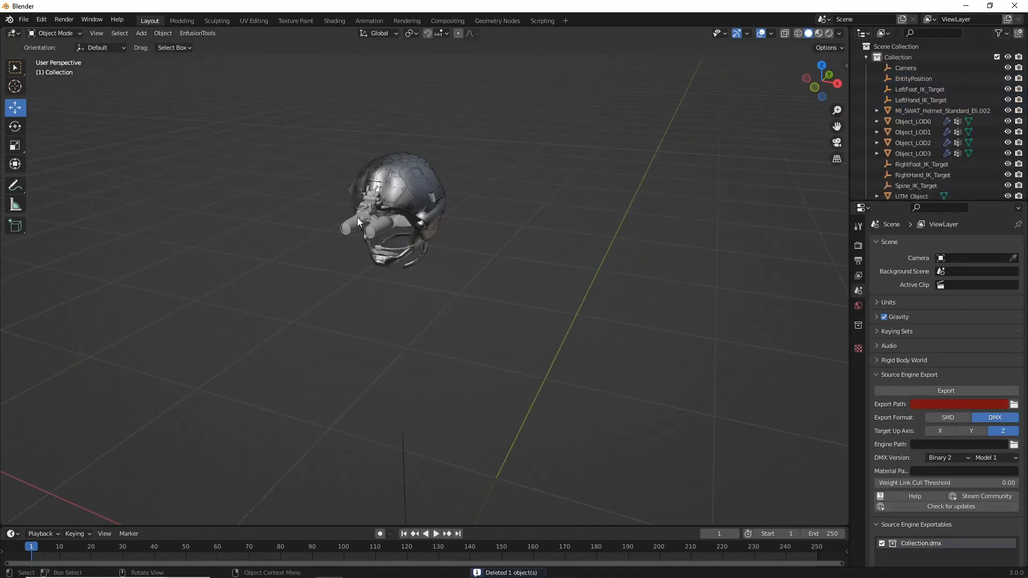
pyautogui.click(912, 132)
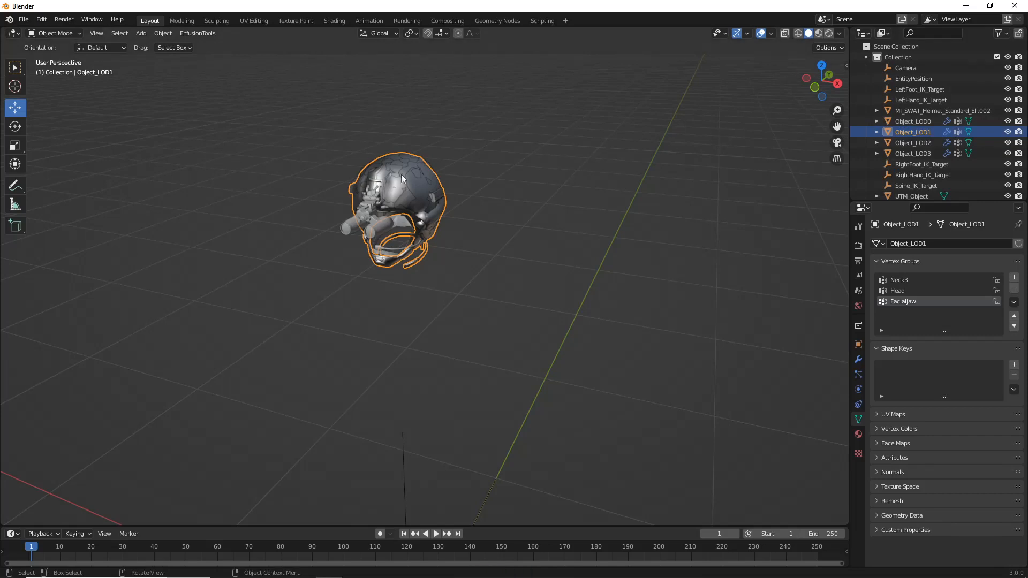
pyautogui.click(421, 177)
pyautogui.click(916, 132)
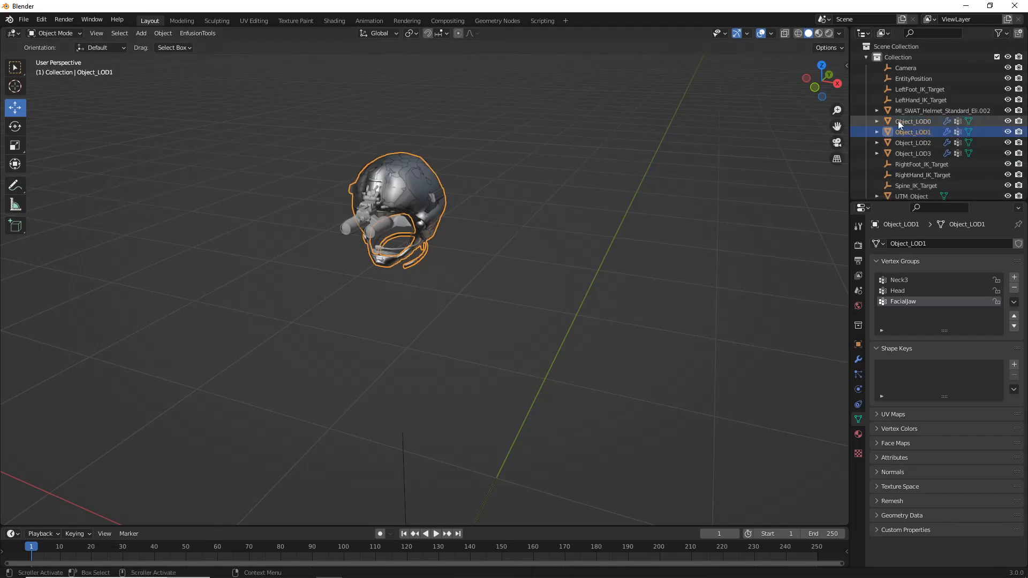
pyautogui.keyDown('shift'); pyautogui.click(913, 196); pyautogui.keyUp('shift')
pyautogui.press('Delete')
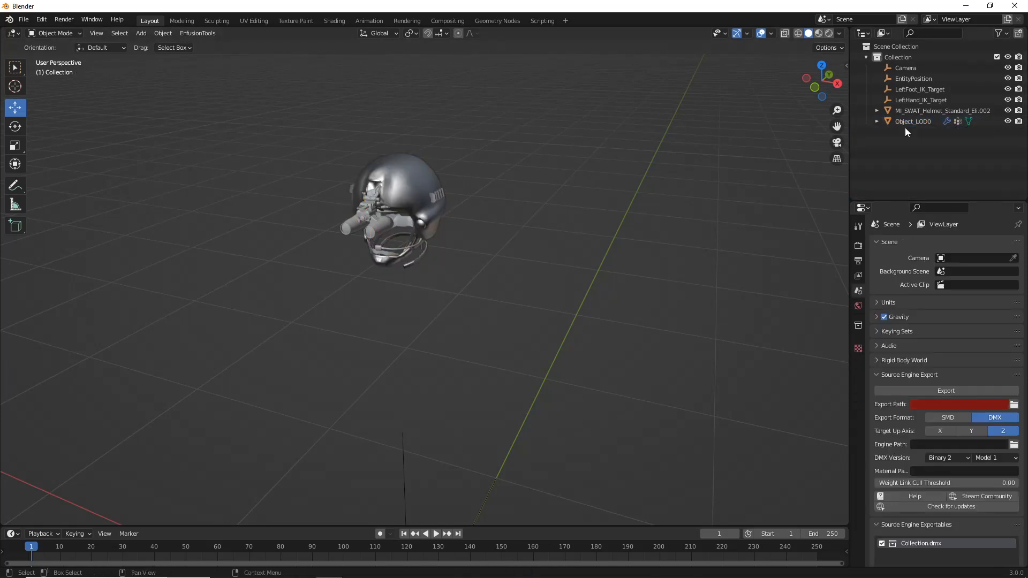
# Step: Delete the Camera, EntityPosition, LeftFoot_IK_Target and LeftHand_IK_Target empties from the collection
pyautogui.click(918, 68)
pyautogui.keyDown('shift'); pyautogui.click(917, 99); pyautogui.keyUp('shift')
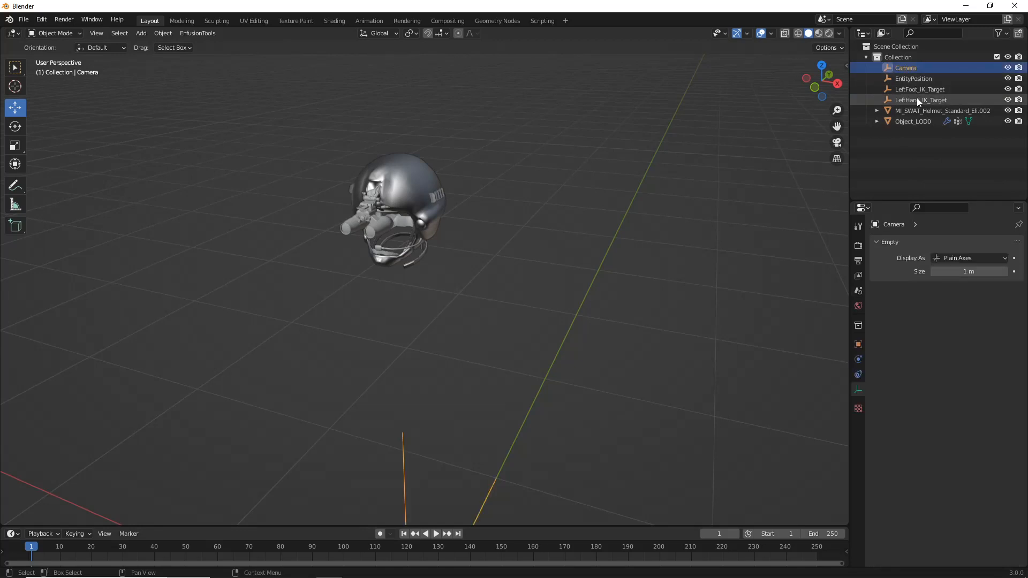
pyautogui.press('Delete')
# Step: Try moving the sample helmet and then the custom helmet on their own
pyautogui.click(433, 165)
pyautogui.press('g')
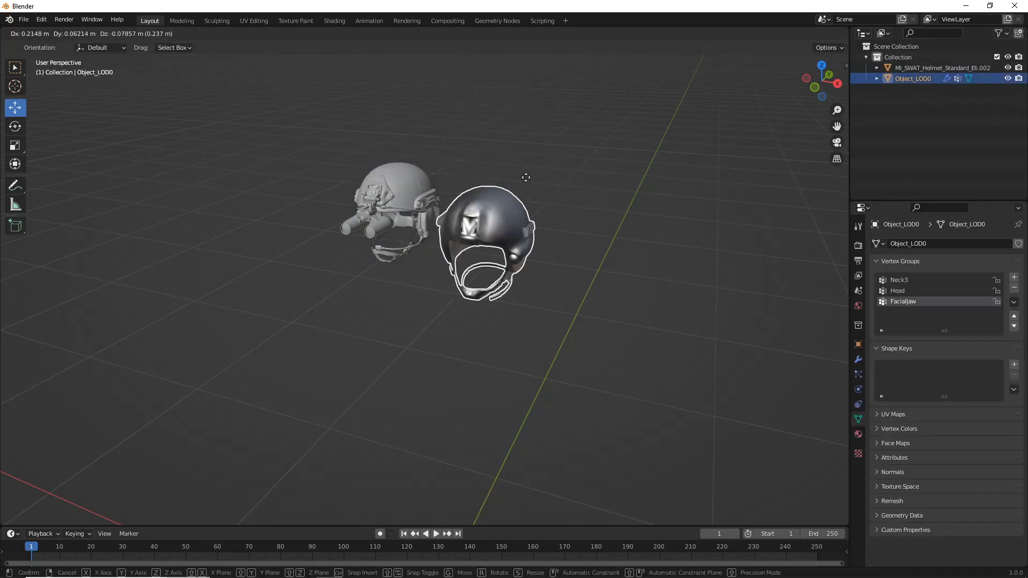
pyautogui.rightClick(541, 174)
pyautogui.moveTo(541, 174); pyautogui.dragTo(522, 186, button='middle')
pyautogui.click(435, 194)
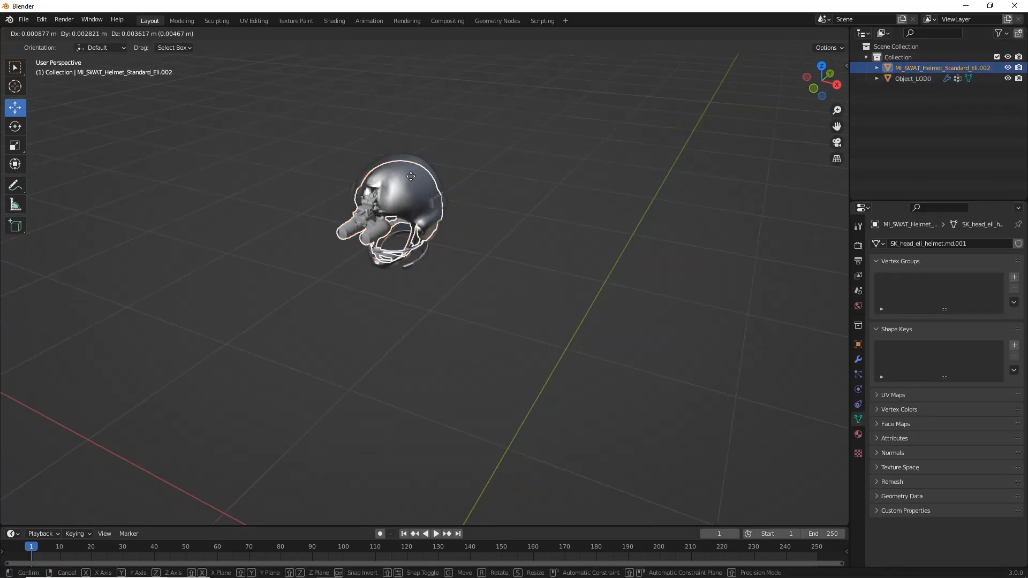
pyautogui.click(434, 194)
# Step: Frame the helmets up close and try shifting the custom helmet inside the sample helmet to compare their fit
pyautogui.moveTo(435, 195); pyautogui.dragTo(445, 188, button='middle')
pyautogui.scroll(-8, 534, 218)
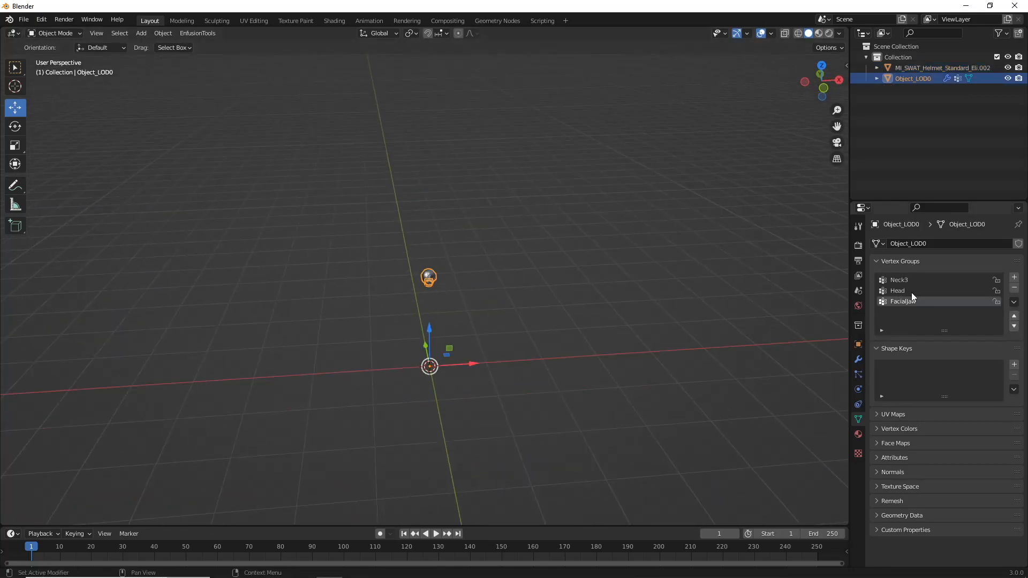
pyautogui.click(96, 33)
pyautogui.click(131, 102)
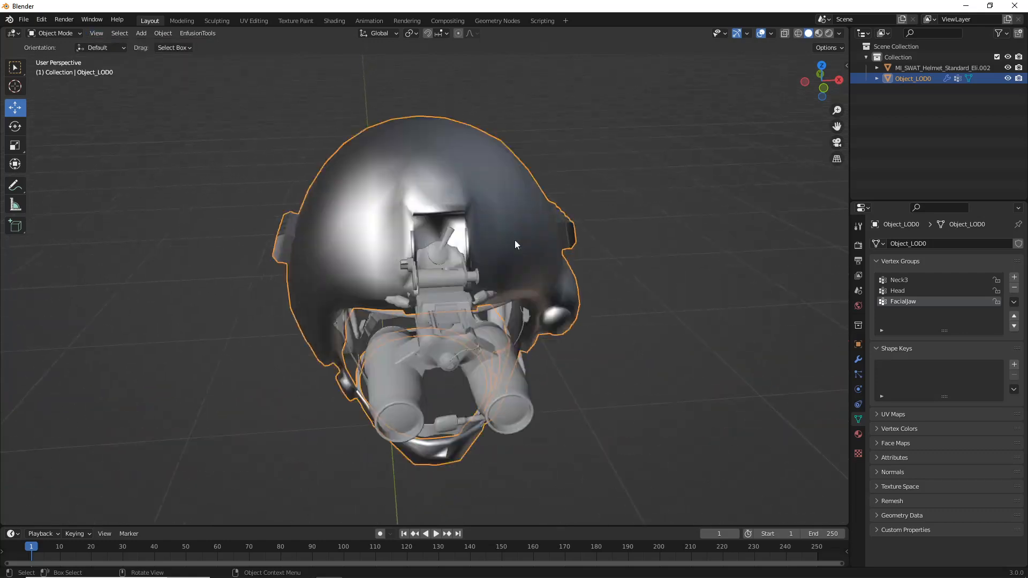
pyautogui.moveTo(515, 240); pyautogui.dragTo(523, 321, button='middle')
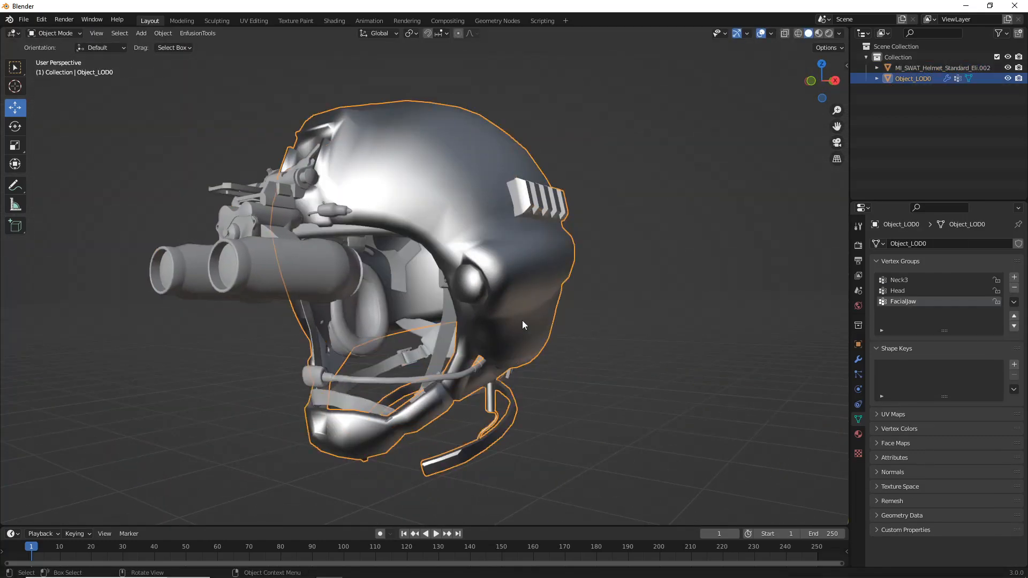
pyautogui.click(326, 408)
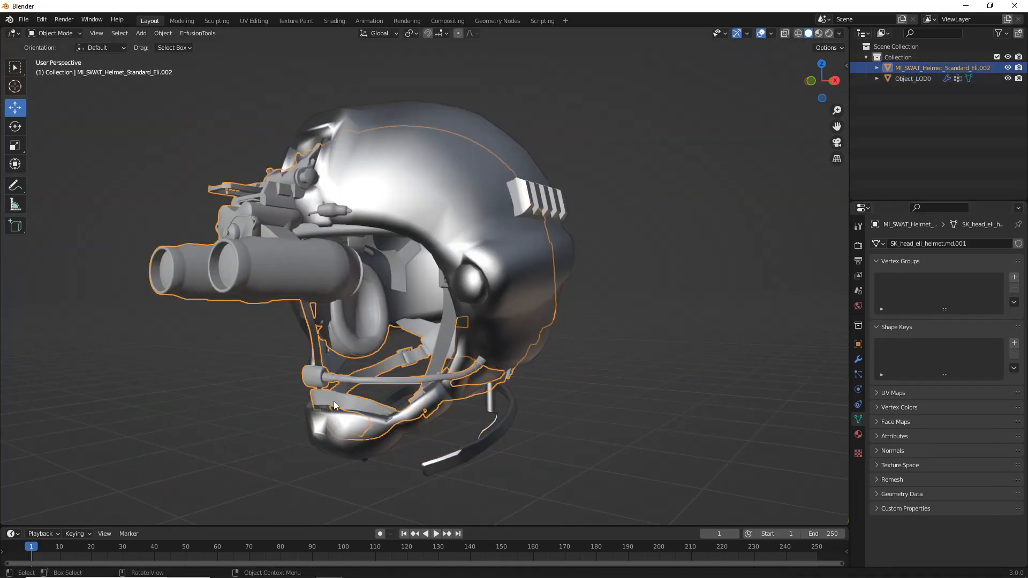
pyautogui.press('g')
pyautogui.rightClick(338, 392)
pyautogui.moveTo(338, 392); pyautogui.dragTo(450, 351, button='middle')
pyautogui.press('g')
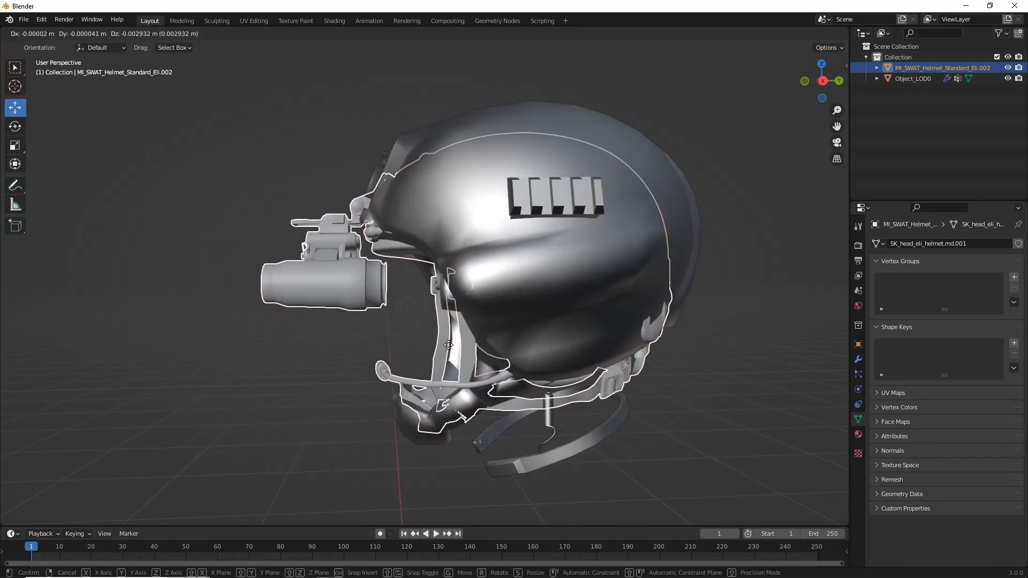
pyautogui.click(456, 344)
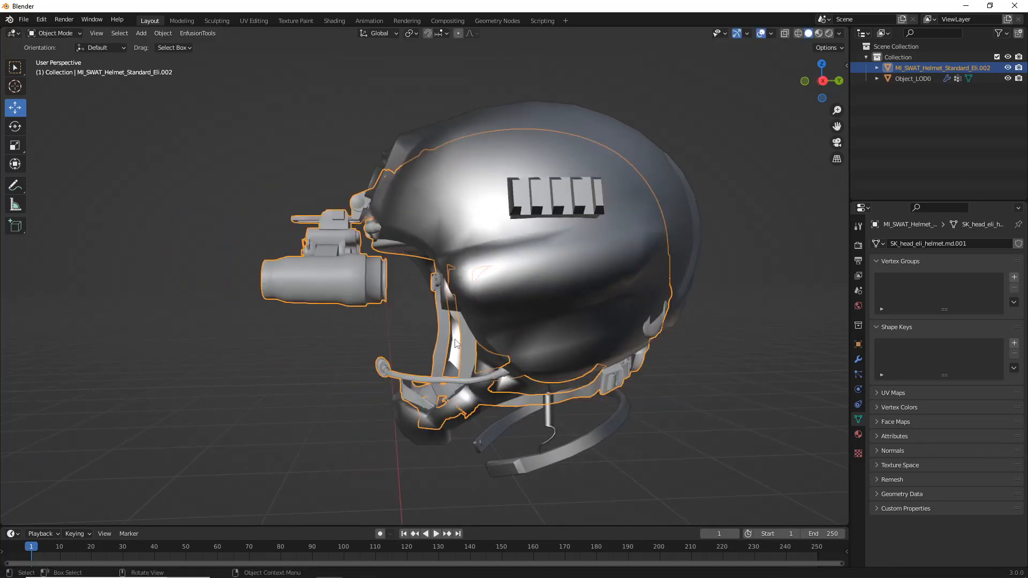
pyautogui.press('g')
pyautogui.rightClick(409, 413)
# Step: Try repositioning the sample helmet Object_LOD0 over the custom helmet
pyautogui.click(409, 418)
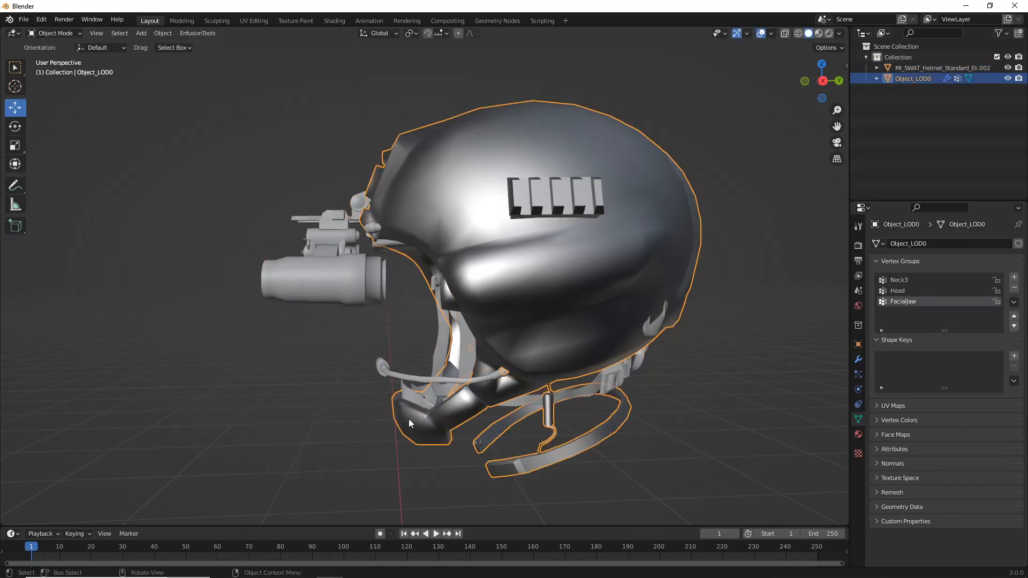
pyautogui.press('g')
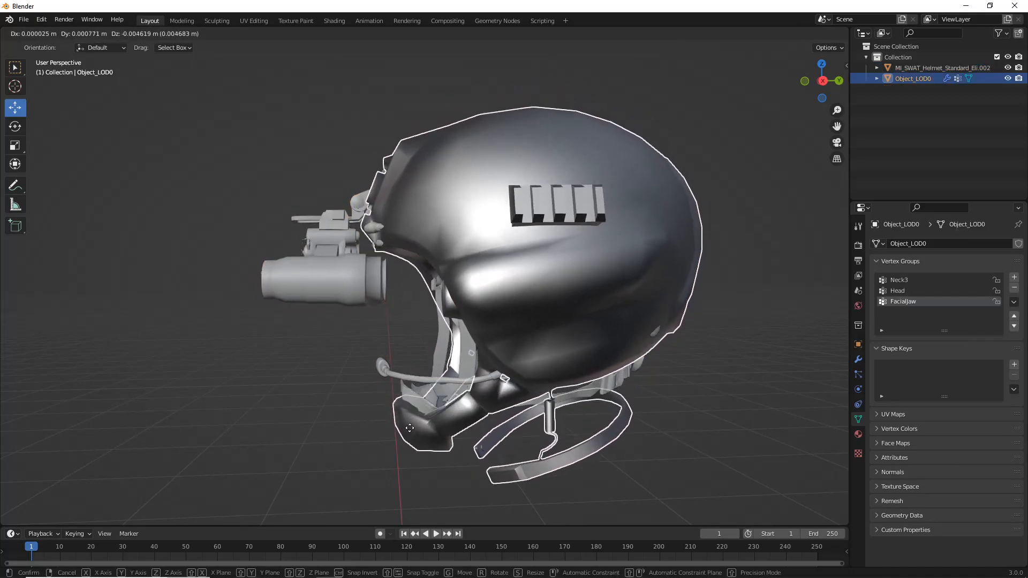
pyautogui.click(409, 358)
pyautogui.click(423, 310)
pyautogui.click(365, 291)
pyautogui.moveTo(364, 291); pyautogui.dragTo(445, 291, button='middle')
pyautogui.press('g')
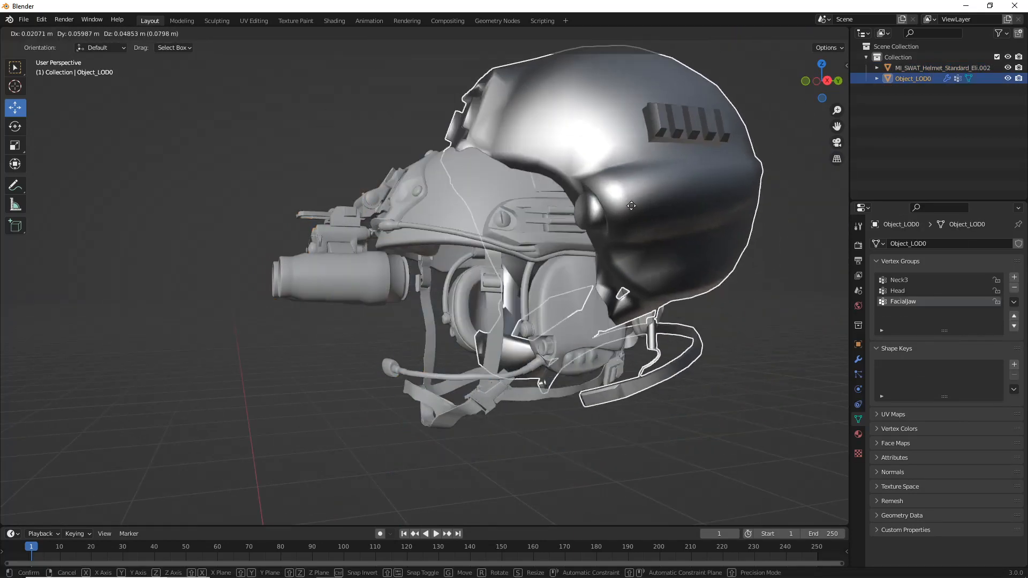
pyautogui.rightClick(638, 211)
pyautogui.press('g')
pyautogui.rightClick(395, 256)
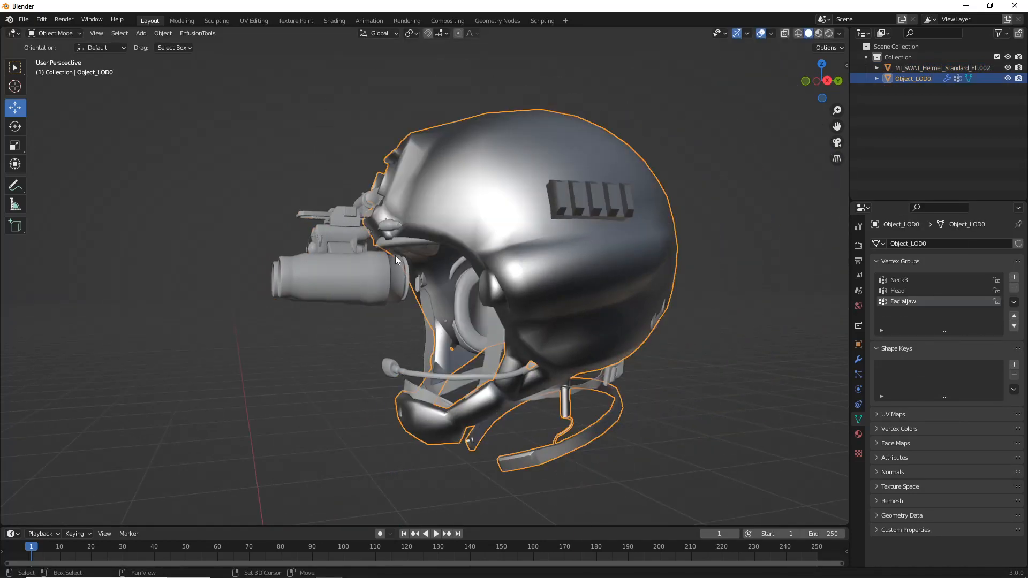
# Step: Transfer the vertex group weights from the sample helmet to the custom helmet in Weight Paint mode, using source layers By Name and destination All Layers
pyautogui.keyDown('shift'); pyautogui.click(340, 274); pyautogui.keyUp('shift')
pyautogui.press('g')
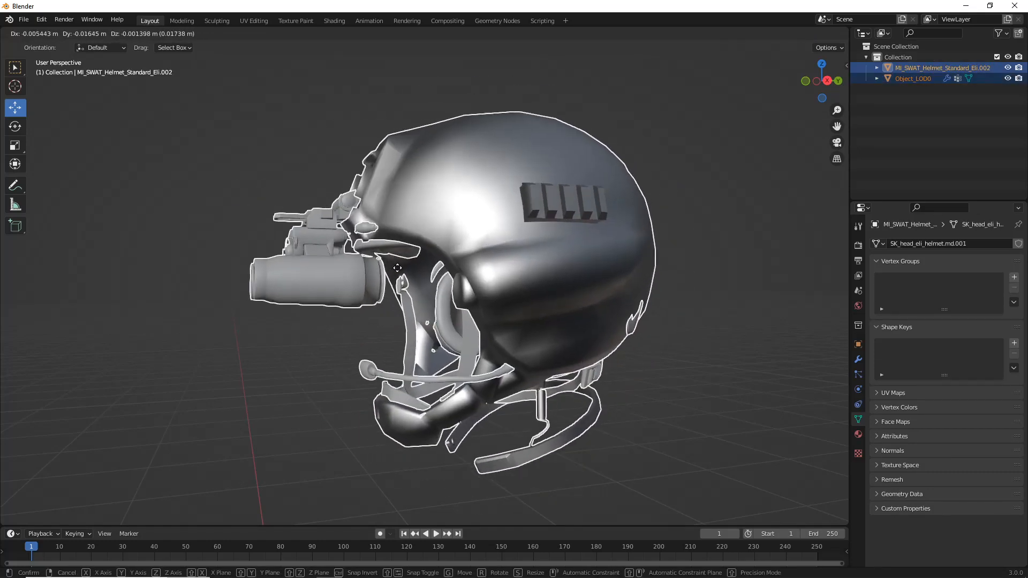
pyautogui.rightClick(272, 167)
pyautogui.click(54, 34)
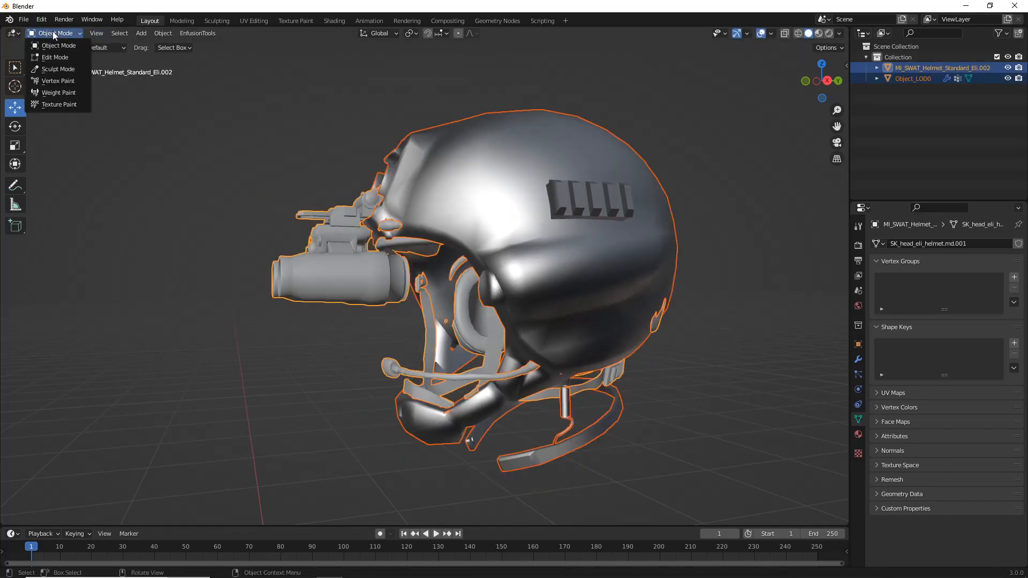
pyautogui.click(60, 92)
pyautogui.click(150, 34)
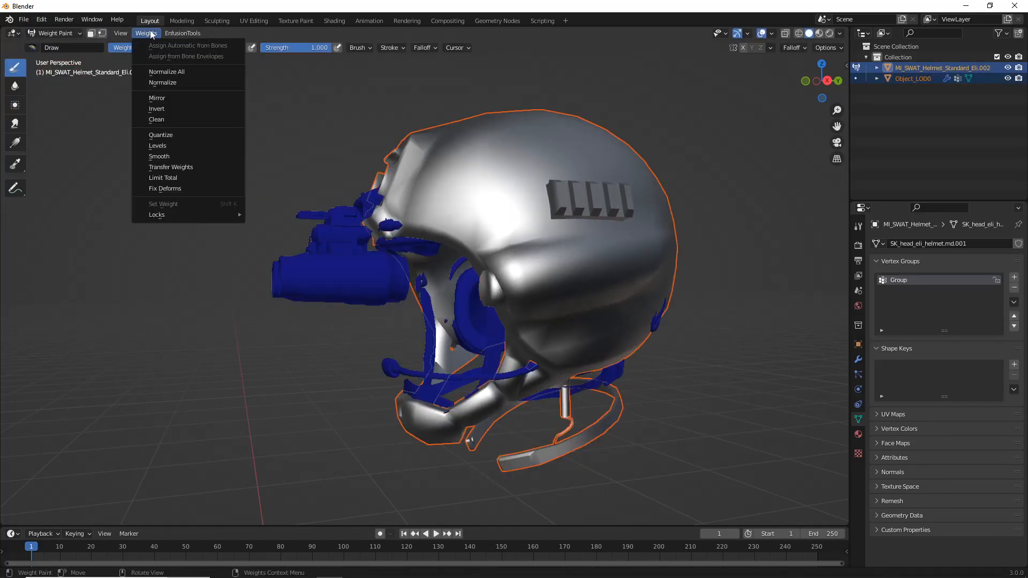
pyautogui.click(194, 167)
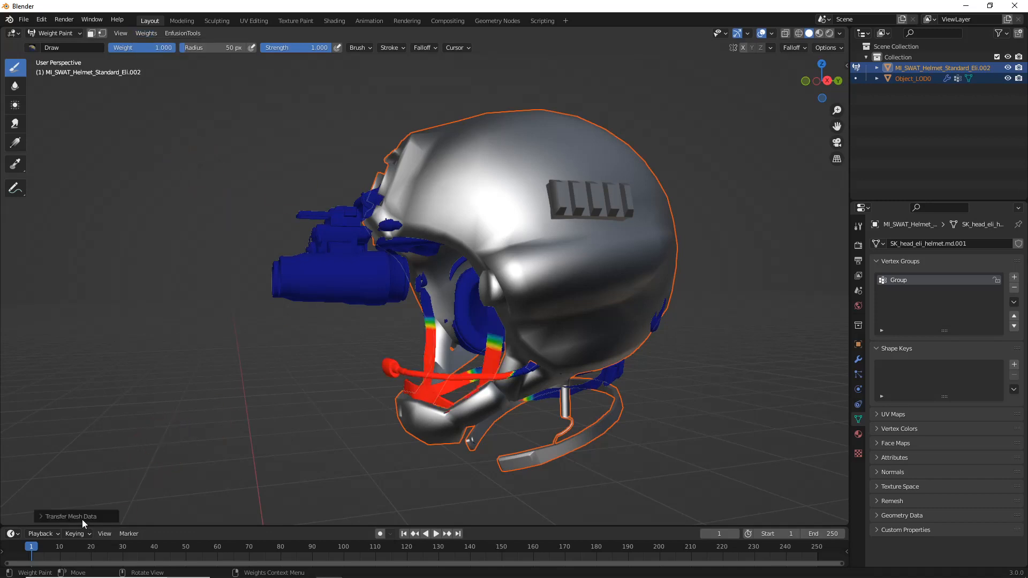
pyautogui.click(67, 517)
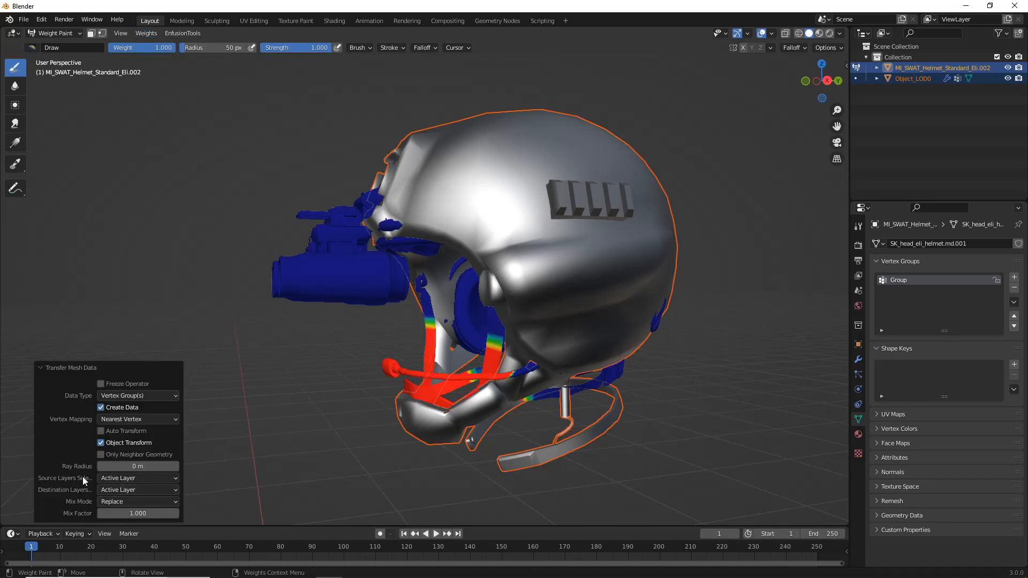
pyautogui.click(107, 479)
pyautogui.click(122, 502)
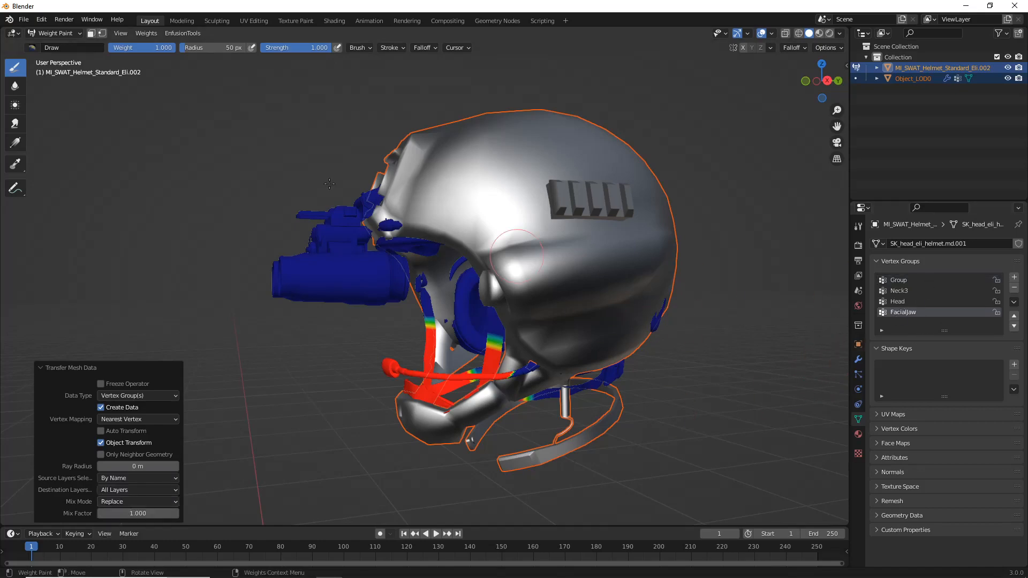
# Step: Delete the sample helmet Object_LOD0 in Object Mode and remove the Group vertex group from the custom helmet
pyautogui.click(72, 33)
pyautogui.click(54, 46)
pyautogui.click(609, 245)
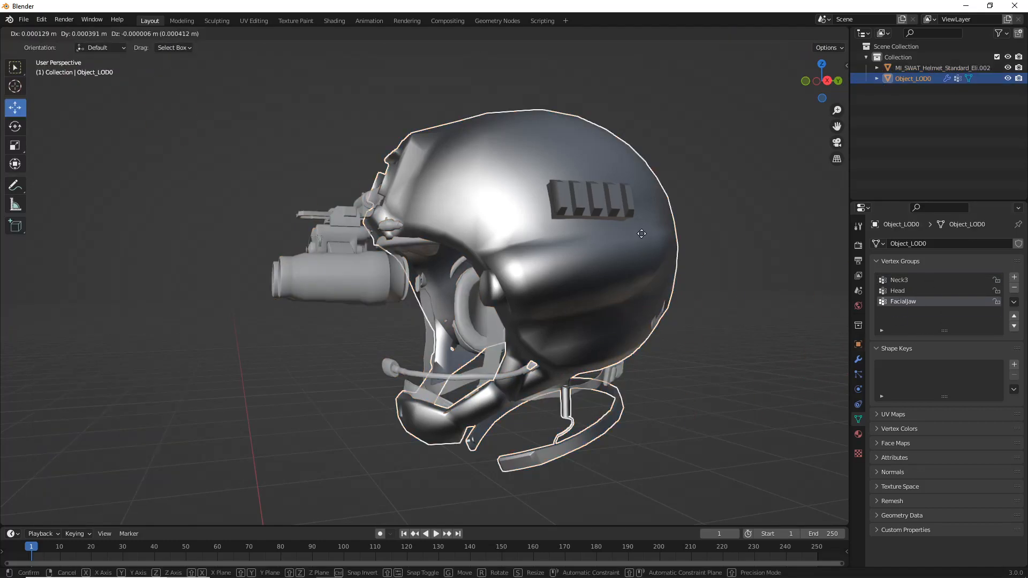
pyautogui.press('Delete')
pyautogui.click(559, 222)
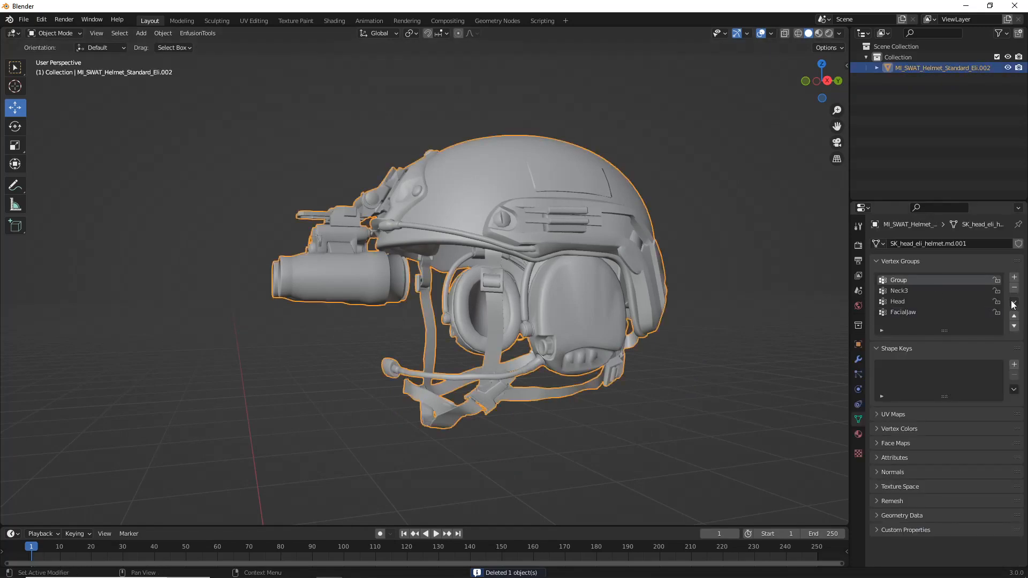
pyautogui.moveTo(549, 251); pyautogui.dragTo(571, 245, button='middle')
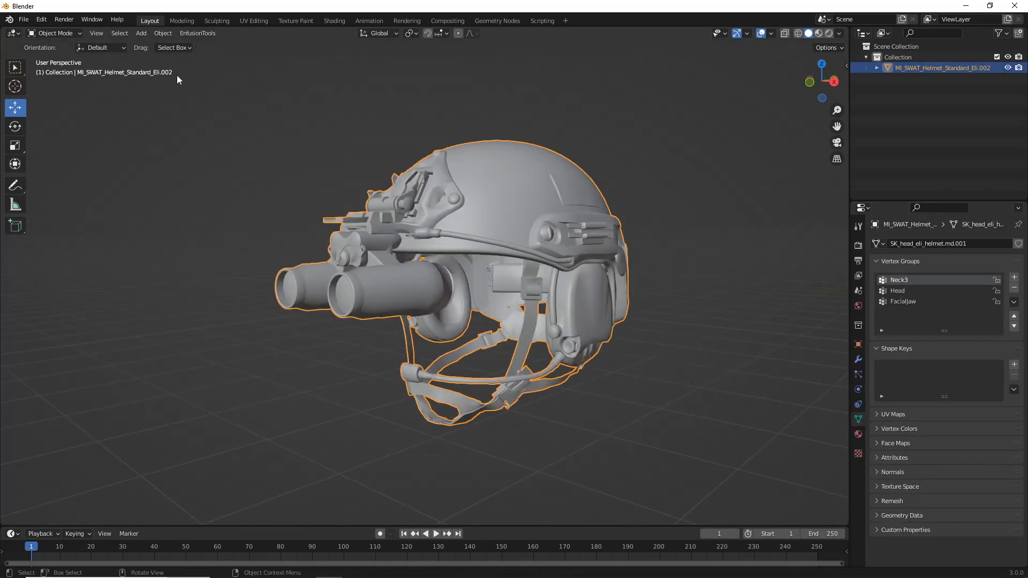
# Step: Switch to Weight Paint mode and check the custom helmet's Neck3, Head and FacialJaw weights
pyautogui.click(63, 34)
pyautogui.click(60, 92)
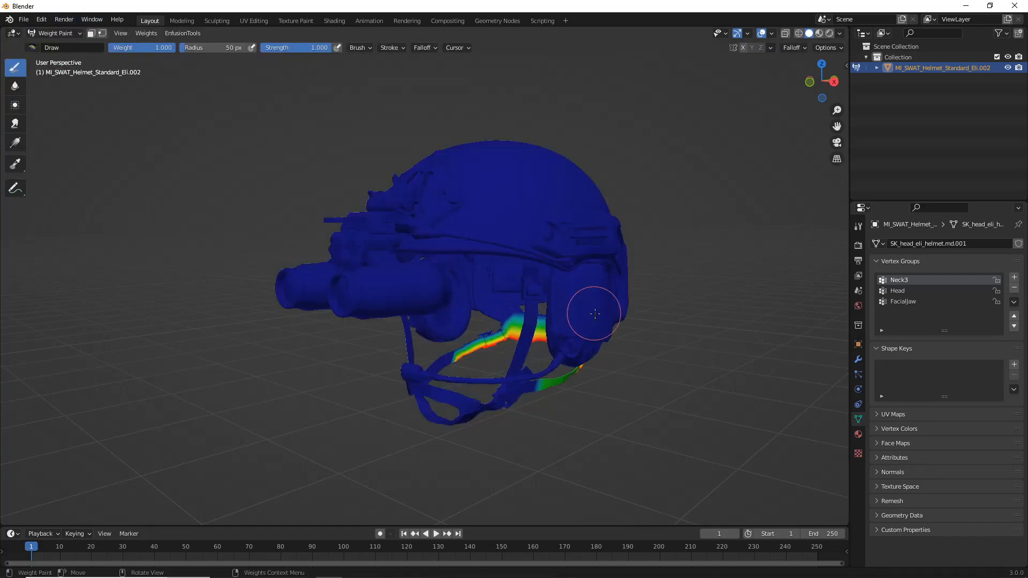
pyautogui.moveTo(594, 326); pyautogui.dragTo(560, 325, button='middle')
pyautogui.keyDown('ctrl'); pyautogui.scroll(-2, 942, 322); pyautogui.keyUp('ctrl')
pyautogui.keyDown('ctrl'); pyautogui.scroll(2, 942, 317); pyautogui.keyUp('ctrl')
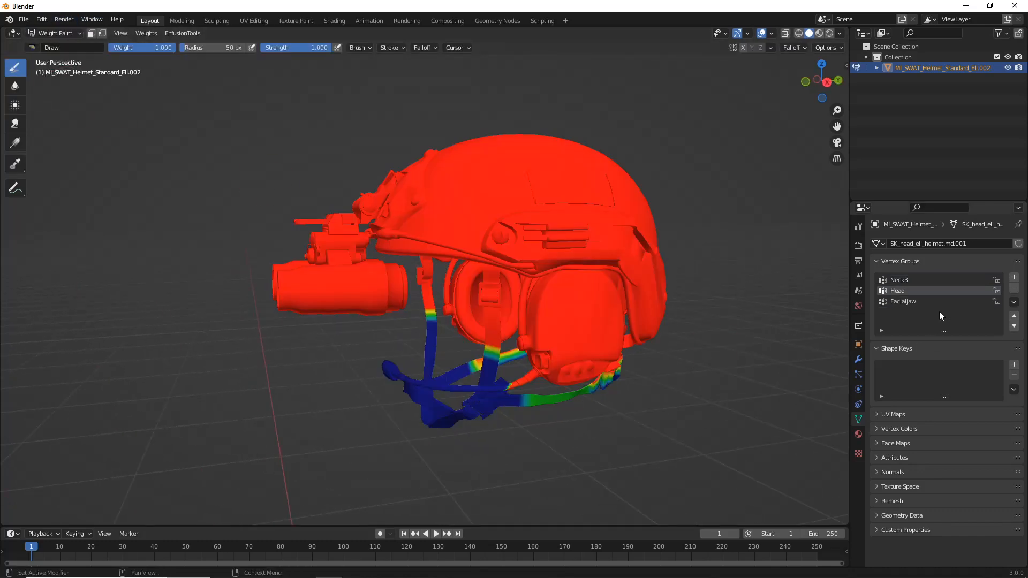
pyautogui.keyDown('ctrl'); pyautogui.scroll(-1, 942, 316); pyautogui.keyUp('ctrl')
pyautogui.moveTo(573, 316); pyautogui.dragTo(697, 348, button='middle')
pyautogui.moveTo(728, 300); pyautogui.dragTo(691, 304, button='middle')
pyautogui.click(911, 301)
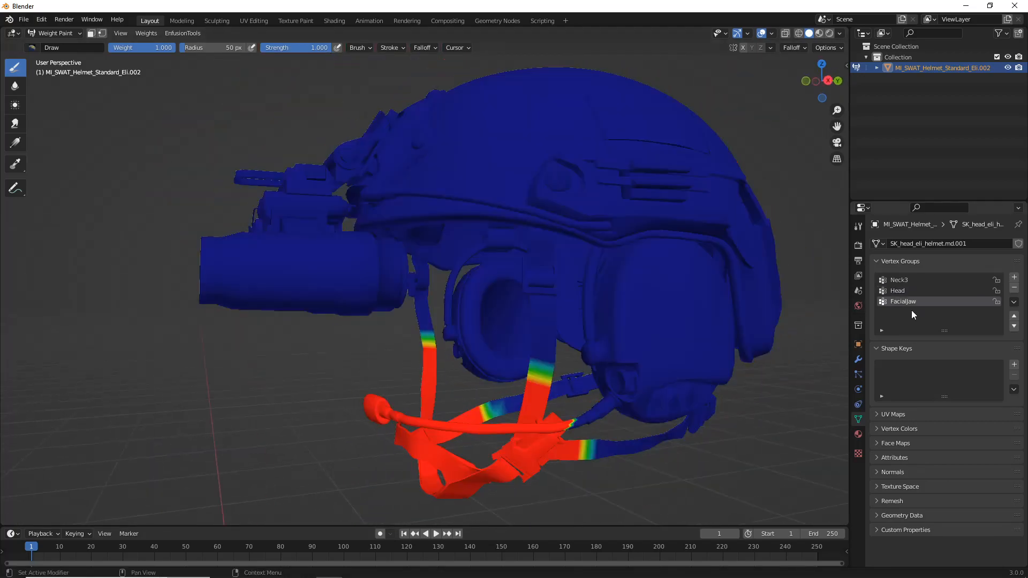
pyautogui.click(911, 280)
pyautogui.click(911, 291)
# Step: Examine the Head weights around the ear cups, microphone boom and chin straps
pyautogui.scroll(4, 585, 268)
pyautogui.moveTo(616, 278); pyautogui.dragTo(536, 300, button='middle')
pyautogui.scroll(-4, 585, 328)
pyautogui.moveTo(585, 329)
pyautogui.mouseDown(button='middle')
pyautogui.moveTo(527, 346)
pyautogui.moveTo(482, 378)
pyautogui.mouseUp(button='middle')
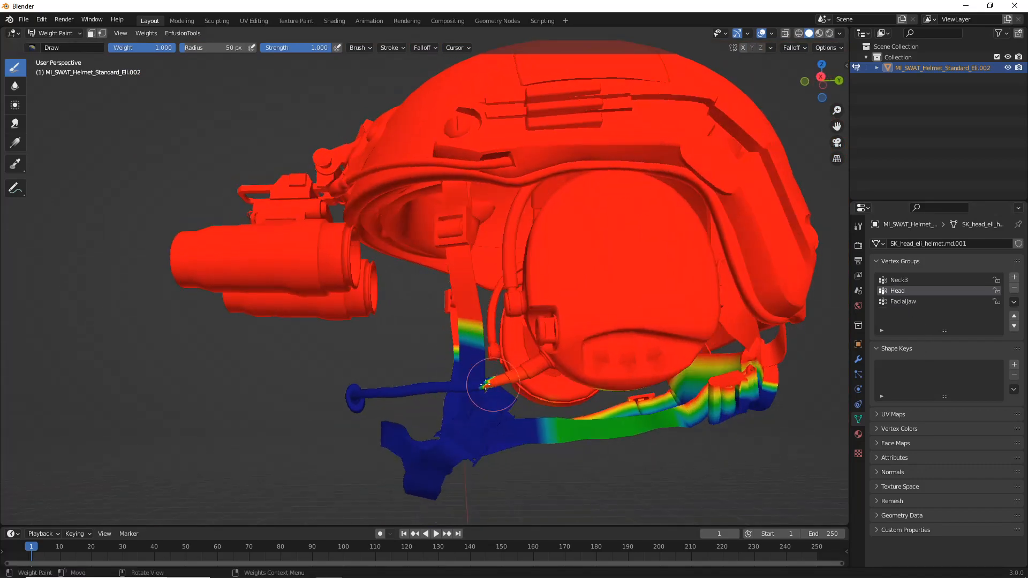
pyautogui.moveTo(413, 379); pyautogui.dragTo(484, 405, button='middle')
pyautogui.moveTo(782, 360); pyautogui.dragTo(897, 333, button='middle')
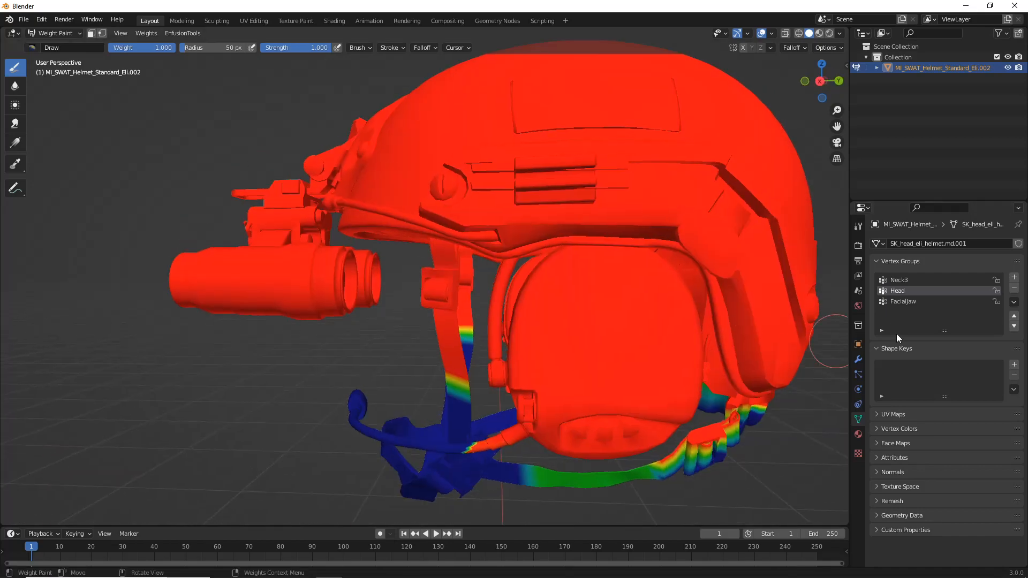
# Step: Compare the FacialJaw weights with the Head weights and inspect the chin straps and microphone from several angles
pyautogui.click(913, 301)
pyautogui.click(899, 290)
pyautogui.click(918, 300)
pyautogui.moveTo(557, 314); pyautogui.dragTo(337, 354, button='middle')
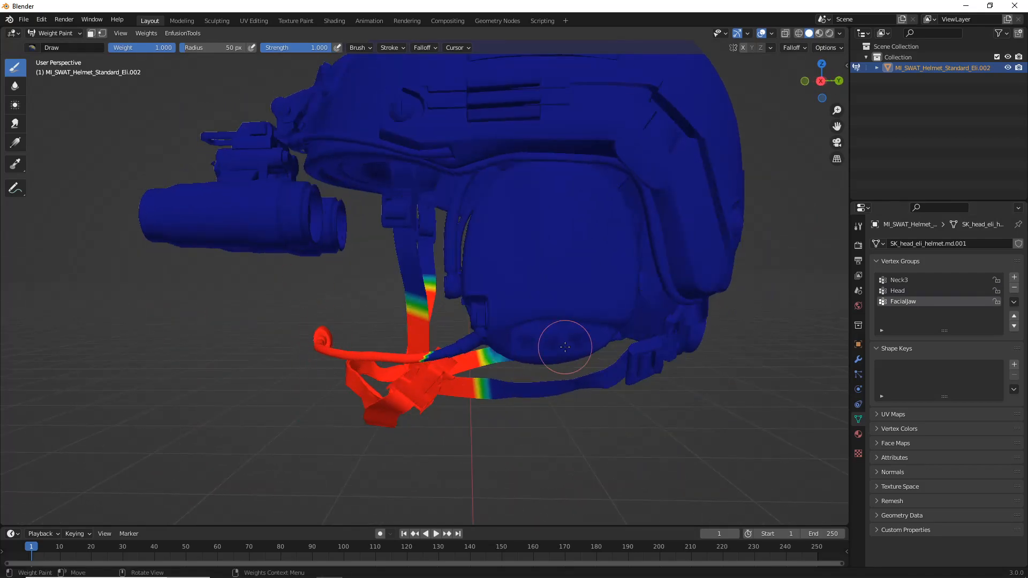
pyautogui.moveTo(565, 347); pyautogui.dragTo(459, 322, button='middle')
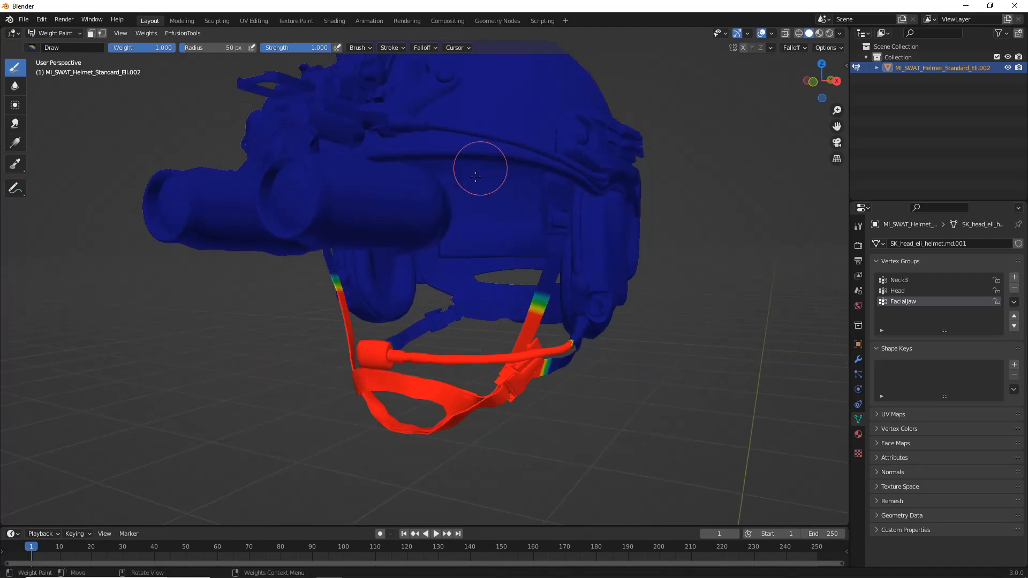
pyautogui.moveTo(475, 177); pyautogui.dragTo(696, 225, button='middle')
# Step: Cycle through the Neck3, Head and FacialJaw vertex groups to compare how their weights divide the helmet and straps
pyautogui.click(924, 279)
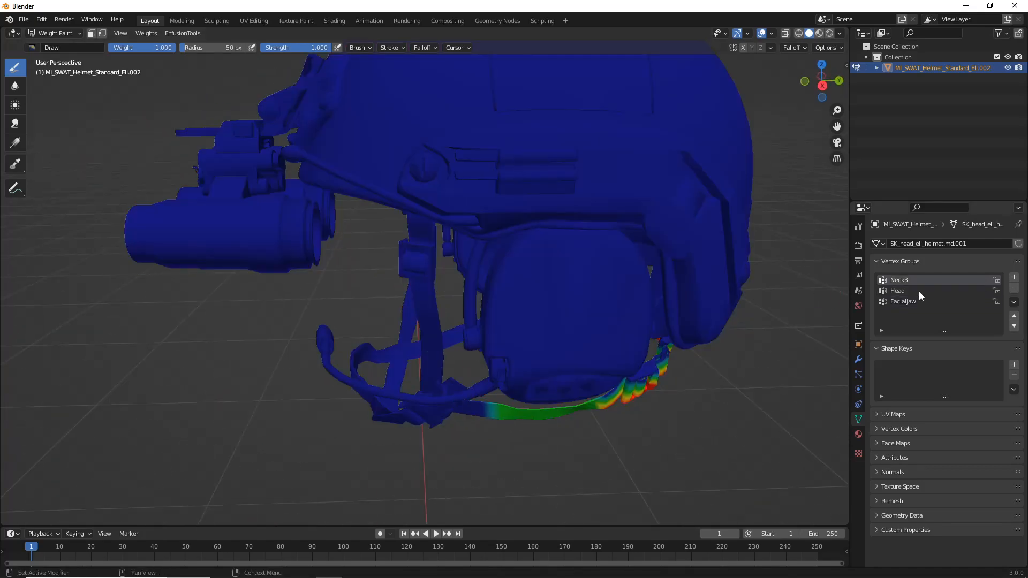
pyautogui.keyDown('ctrl'); pyautogui.scroll(-2, 919, 291); pyautogui.keyUp('ctrl')
pyautogui.keyDown('ctrl'); pyautogui.scroll(2, 919, 291); pyautogui.keyUp('ctrl')
pyautogui.keyDown('ctrl'); pyautogui.scroll(-1, 919, 291); pyautogui.keyUp('ctrl')
pyautogui.keyDown('ctrl'); pyautogui.scroll(-1, 919, 291); pyautogui.keyUp('ctrl')
pyautogui.keyDown('ctrl'); pyautogui.scroll(1, 919, 291); pyautogui.keyUp('ctrl')
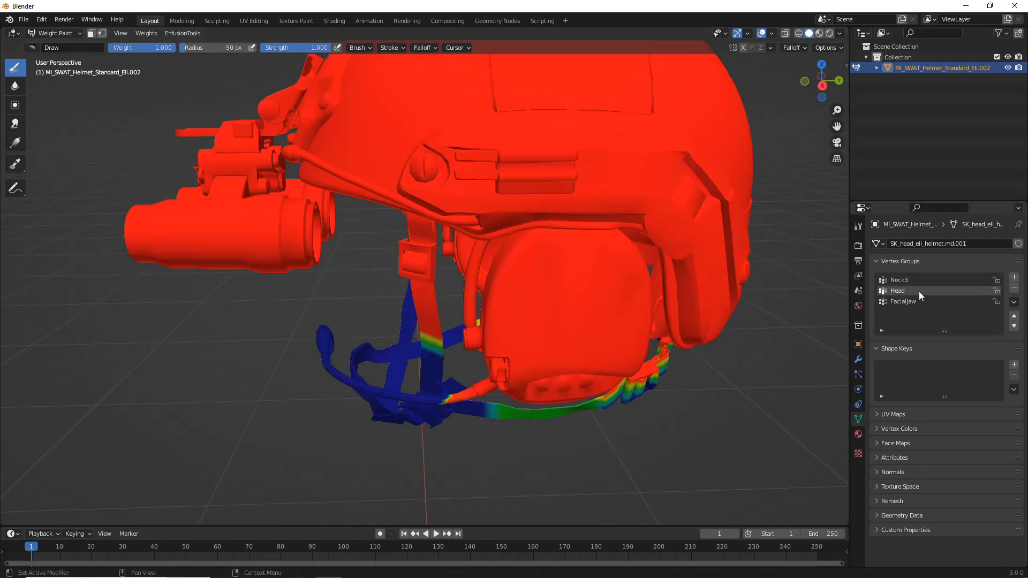
pyautogui.keyDown('ctrl'); pyautogui.scroll(1, 919, 292); pyautogui.keyUp('ctrl')
pyautogui.keyDown('ctrl'); pyautogui.scroll(-1, 919, 291); pyautogui.keyUp('ctrl')
pyautogui.keyDown('ctrl'); pyautogui.scroll(1, 919, 291); pyautogui.keyUp('ctrl')
pyautogui.keyDown('ctrl'); pyautogui.scroll(-2, 919, 292); pyautogui.keyUp('ctrl')
pyautogui.keyDown('ctrl'); pyautogui.scroll(2, 917, 292); pyautogui.keyUp('ctrl')
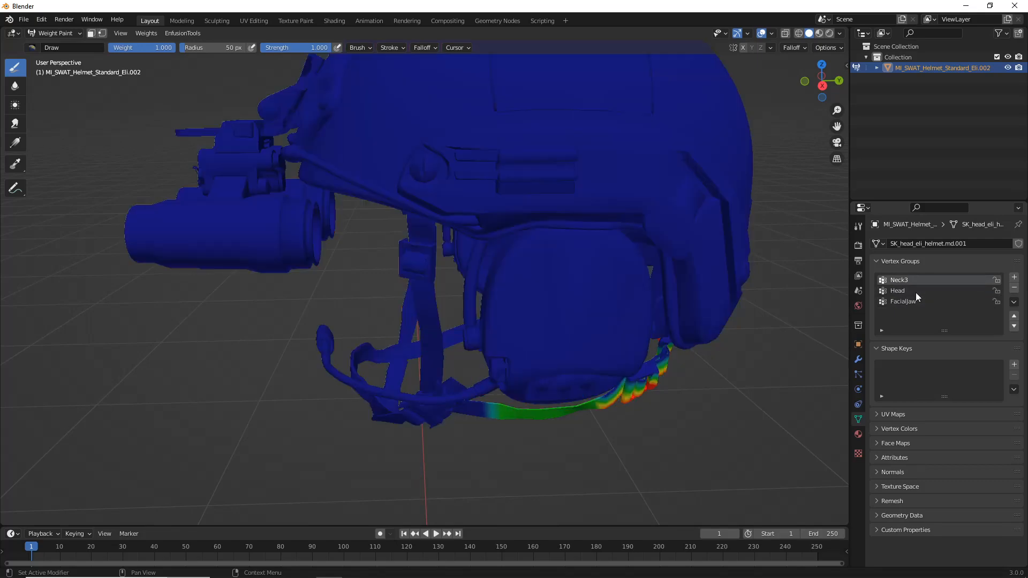
pyautogui.keyDown('ctrl'); pyautogui.scroll(-2, 916, 293); pyautogui.keyUp('ctrl')
pyautogui.moveTo(680, 264); pyautogui.dragTo(375, 252, button='middle')
# Step: Return to Object Mode and select the whole custom helmet
pyautogui.click(53, 34)
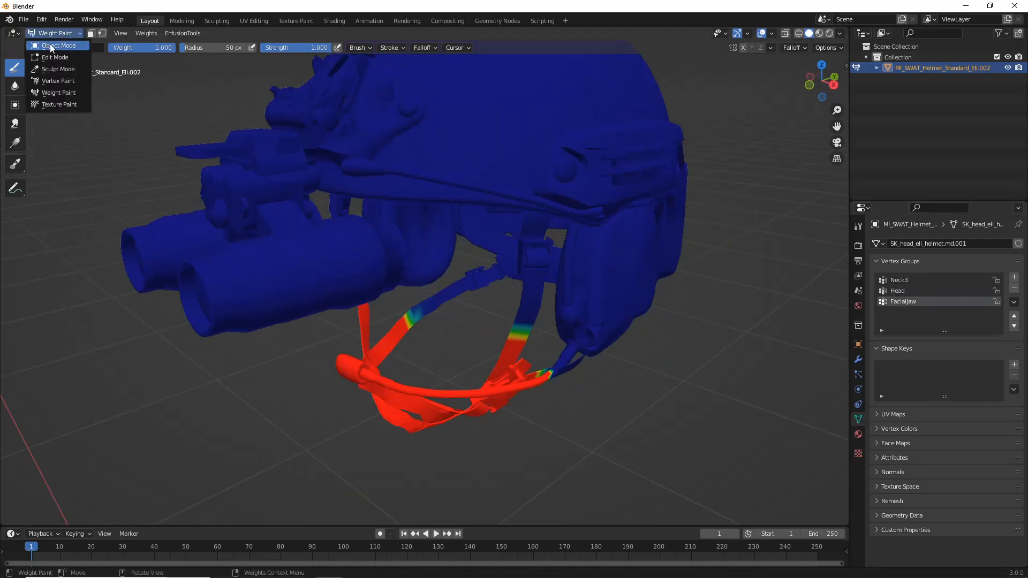
pyautogui.click(54, 34)
pyautogui.click(57, 46)
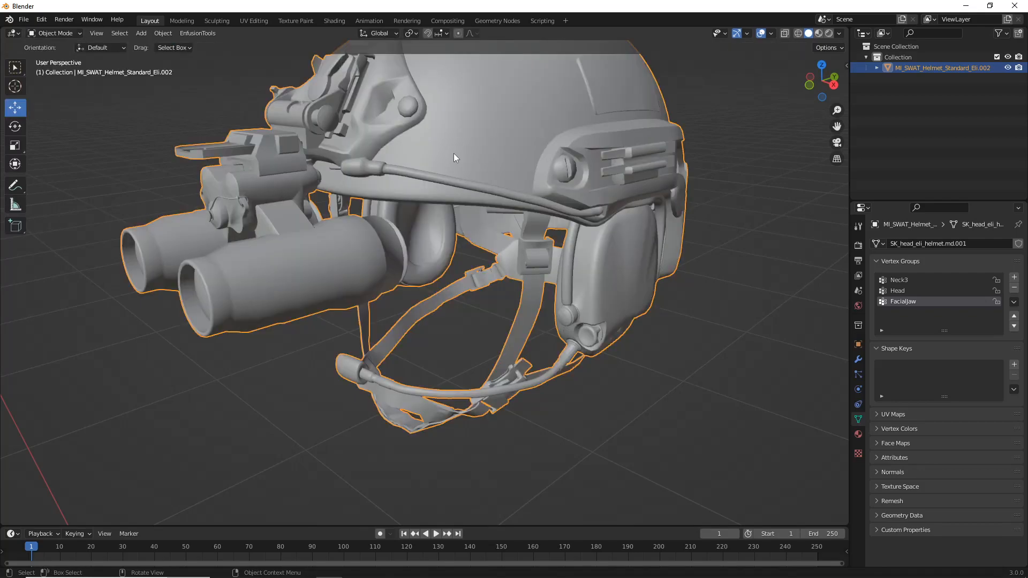
pyautogui.click(731, 313)
pyautogui.scroll(-5, 576, 307)
pyautogui.moveTo(575, 307); pyautogui.dragTo(512, 206, button='middle')
pyautogui.click(493, 207)
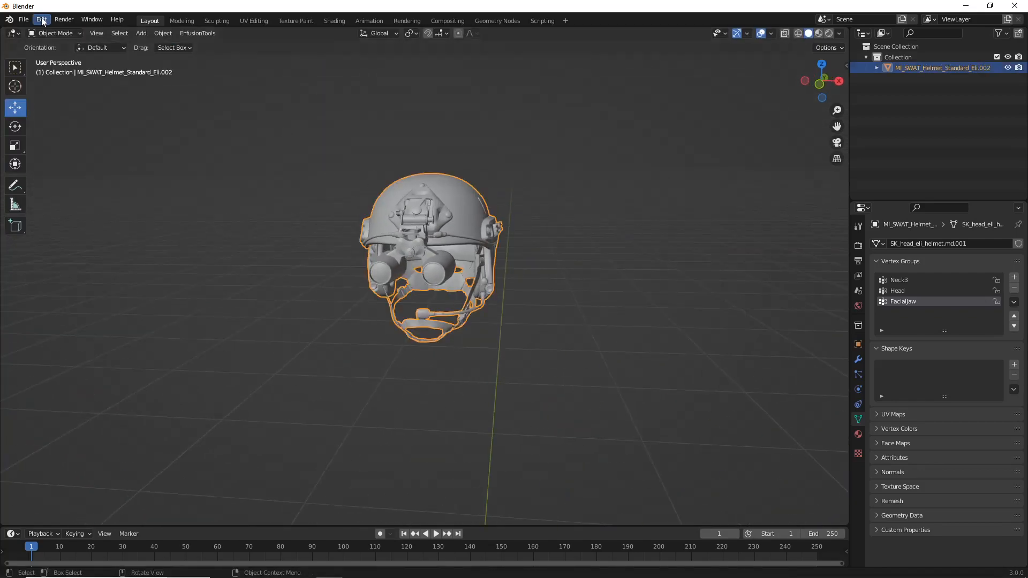
# Step: Import the FBX containing the character skeleton from the Desktop1 folder into the helmet scene
pyautogui.click(24, 20)
pyautogui.moveTo(64, 164)
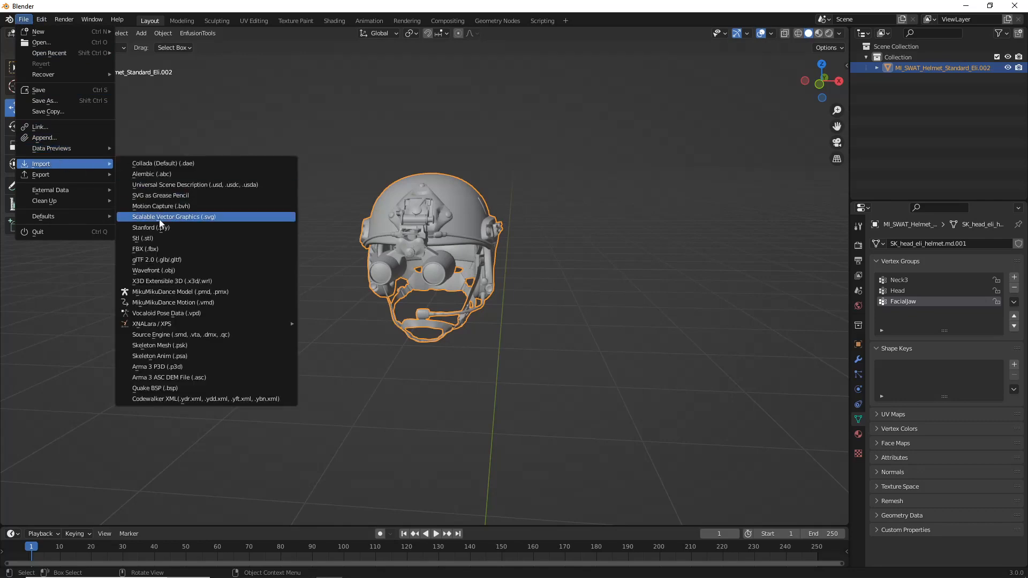
pyautogui.click(159, 249)
pyautogui.click(231, 223)
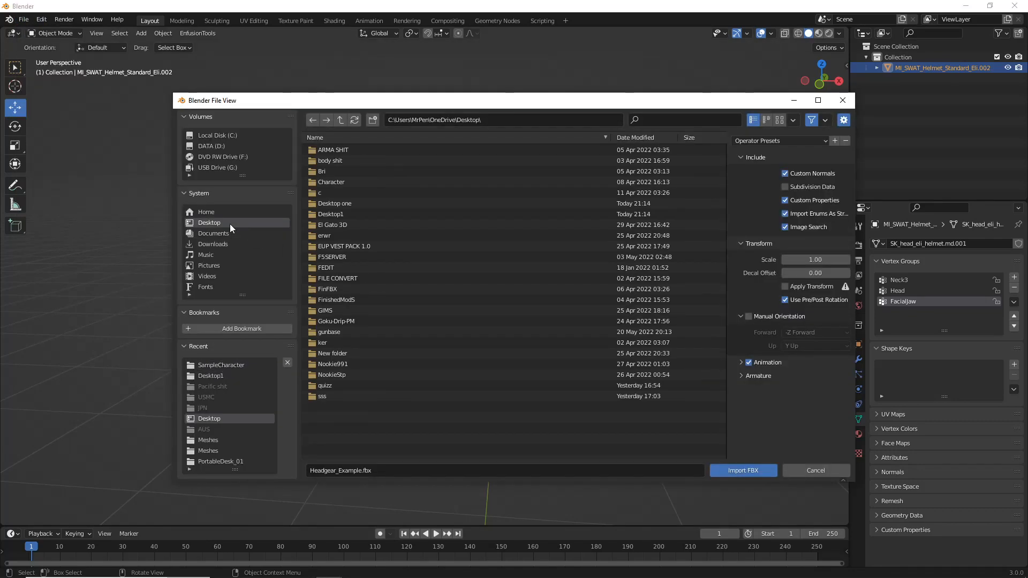
pyautogui.click(241, 376)
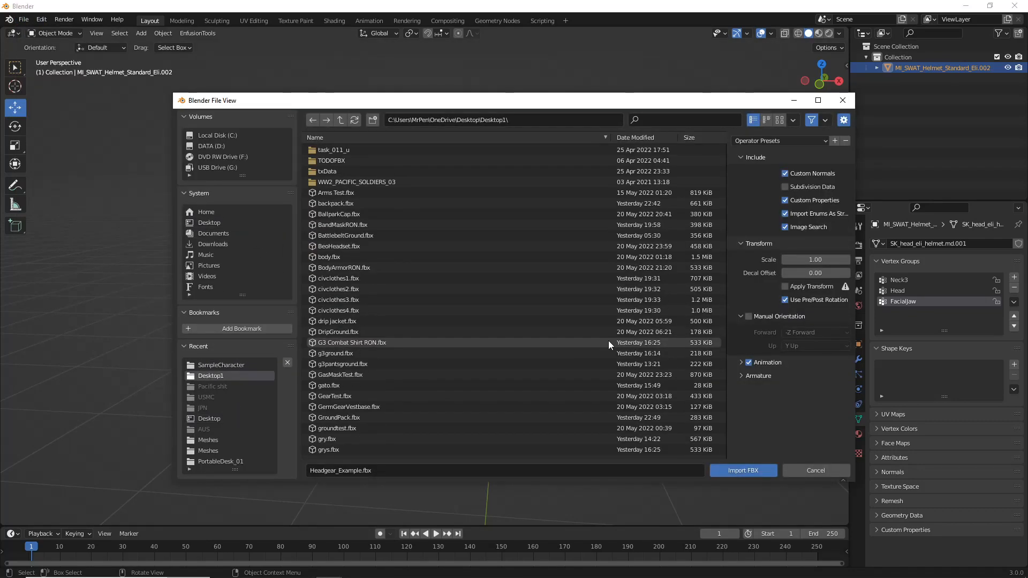
pyautogui.scroll(-2, 609, 341)
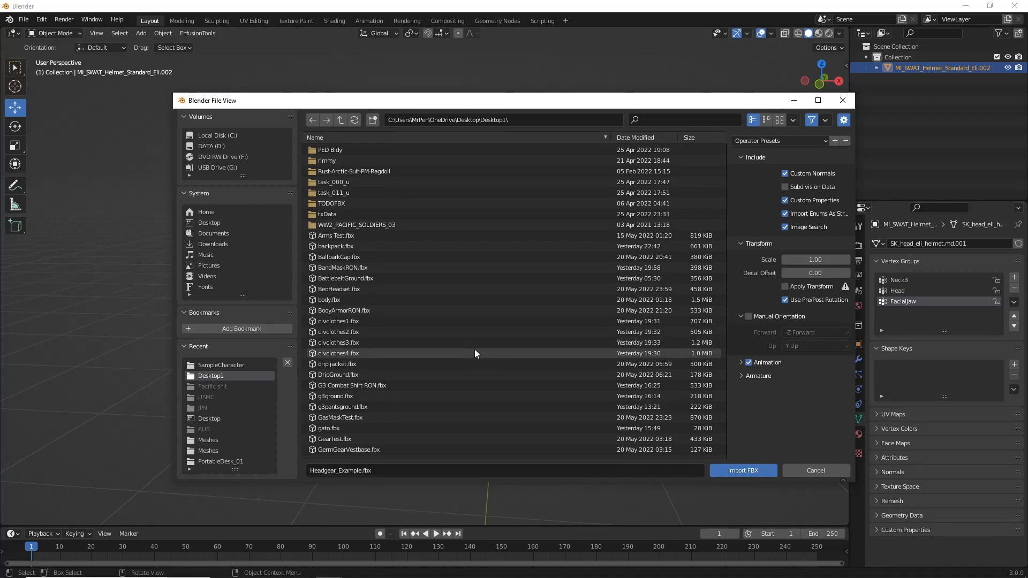
pyautogui.doubleClick(387, 351)
pyautogui.scroll(-5, 500, 362)
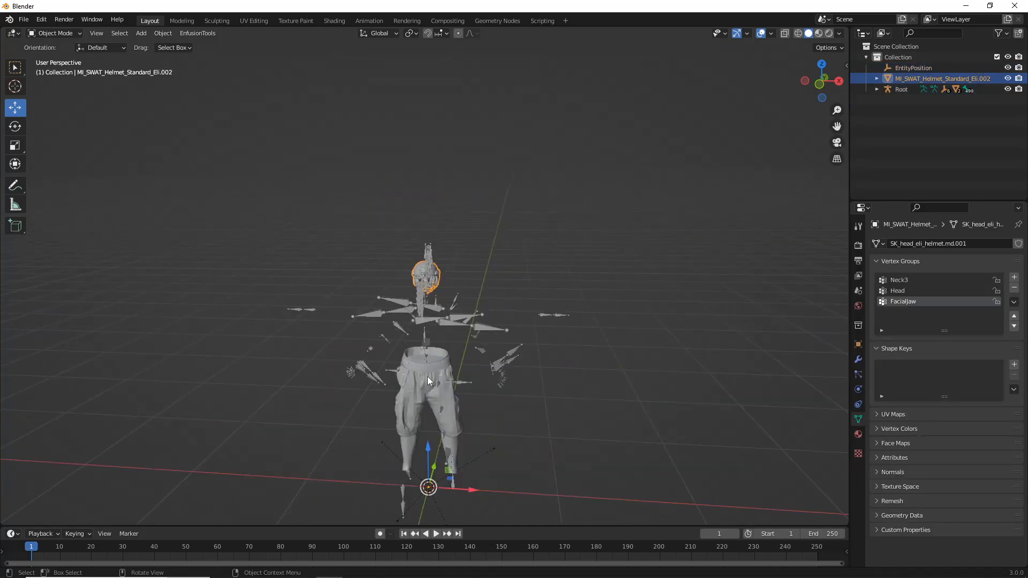
# Step: Delete the imported trouser and lower-body meshes, keeping the skeleton and the custom helmet
pyautogui.click(428, 377)
pyautogui.press('Delete')
pyautogui.click(461, 436)
pyautogui.press('Delete')
pyautogui.scroll(-4, 493, 409)
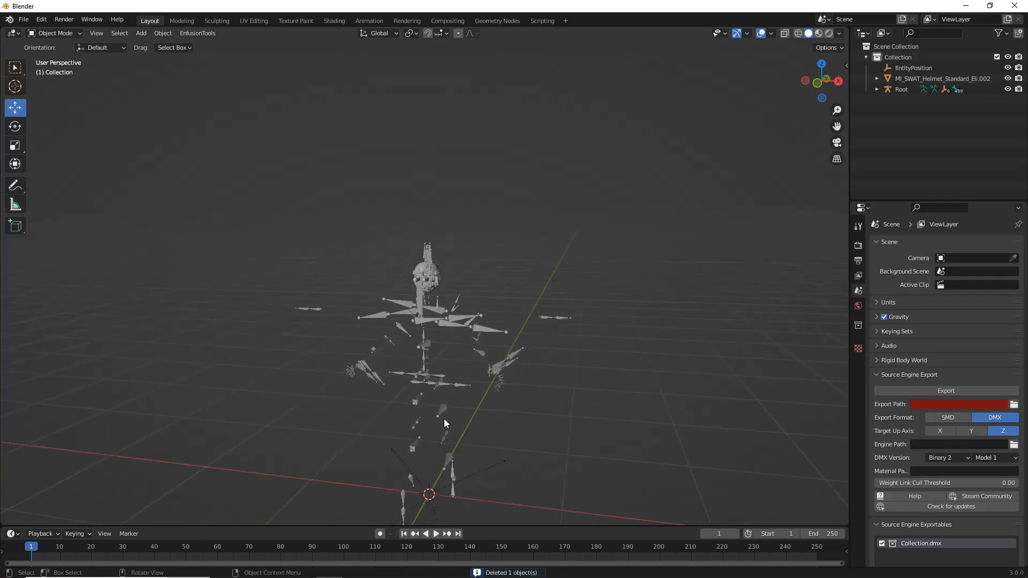
# Step: Select the custom helmet and frame it in the 3D viewport
pyautogui.moveTo(445, 419); pyautogui.dragTo(500, 395, button='middle')
pyautogui.scroll(-2, 471, 271)
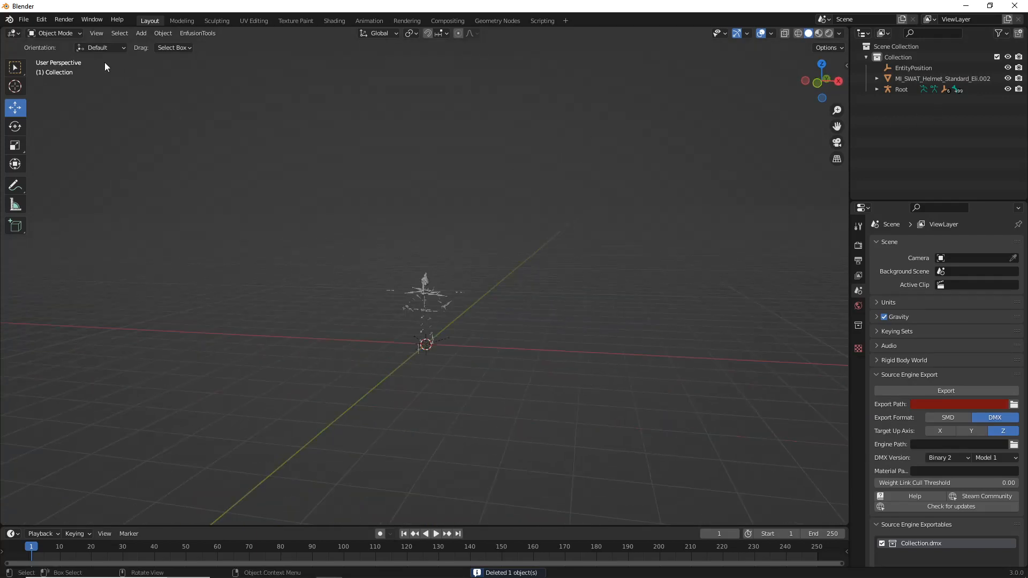
pyautogui.click(96, 33)
pyautogui.click(425, 291)
pyautogui.click(96, 33)
pyautogui.click(115, 91)
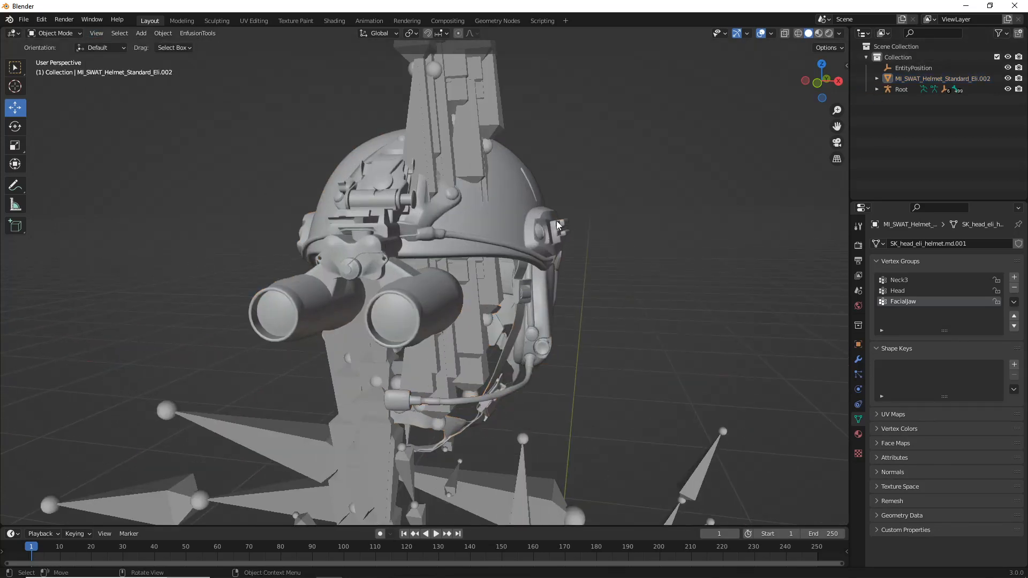
# Step: Select the EntityPosition empty, the Root armature and the helmet in turn, and try rotating the helmet
pyautogui.click(913, 68)
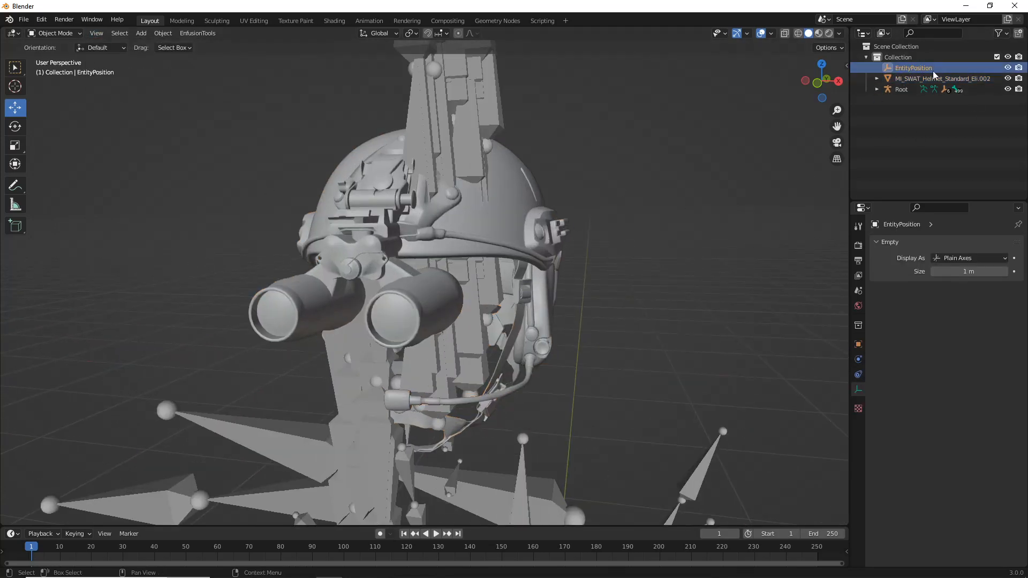
pyautogui.click(902, 89)
pyautogui.click(687, 156)
pyautogui.moveTo(687, 156); pyautogui.dragTo(544, 239, button='middle')
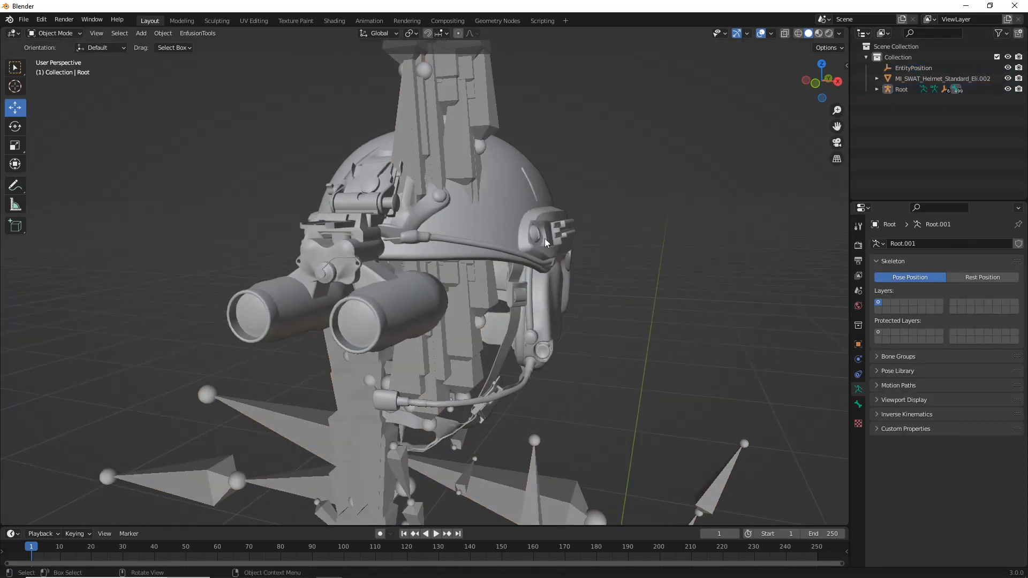
pyautogui.click(545, 239)
pyautogui.press('r')
pyautogui.rightClick(731, 159)
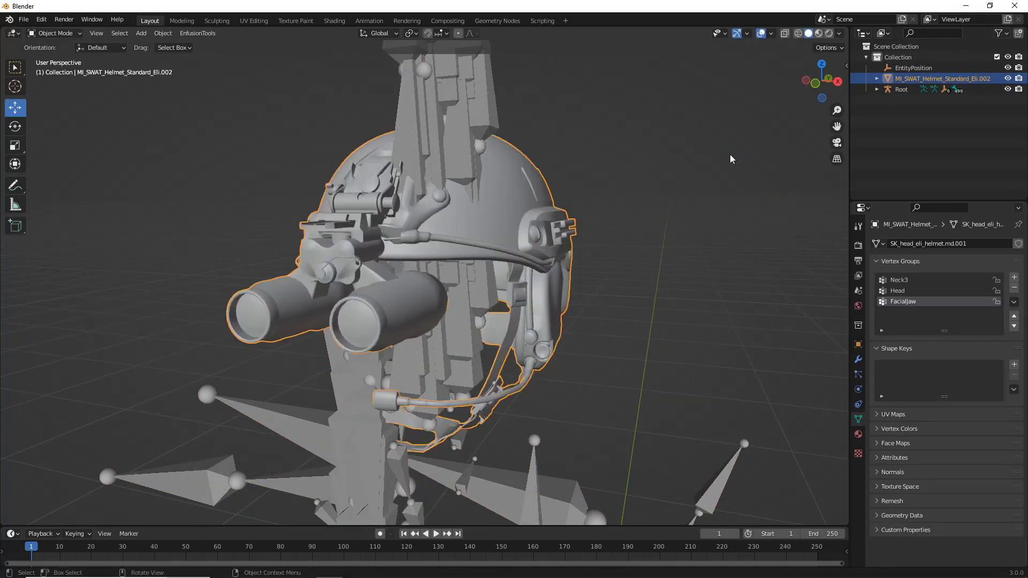
# Step: Parent the custom helmet to the Root armature and expand Root's hierarchy to show the helmet among its children
pyautogui.moveTo(920, 79); pyautogui.dragTo(898, 92)
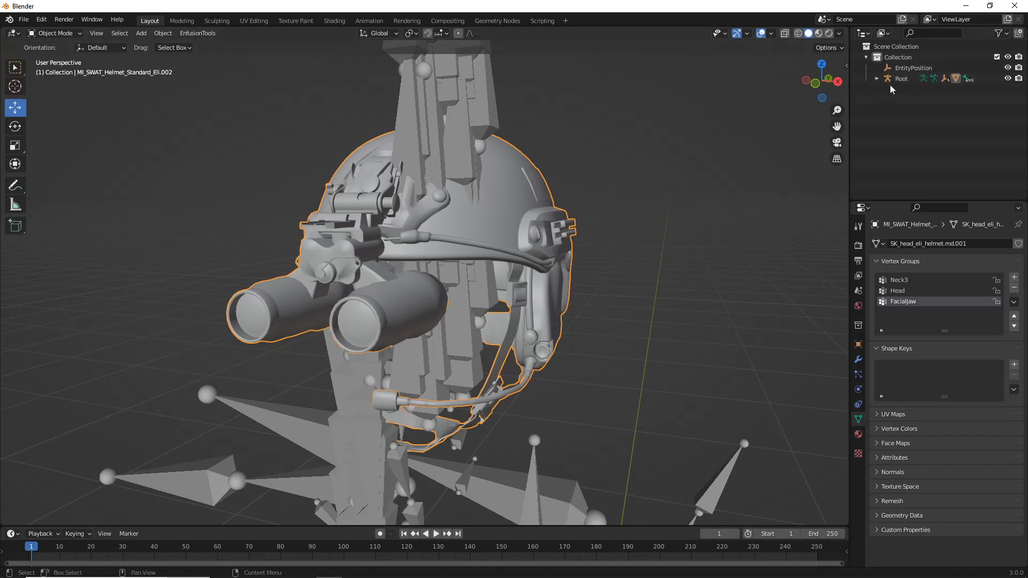
pyautogui.click(877, 79)
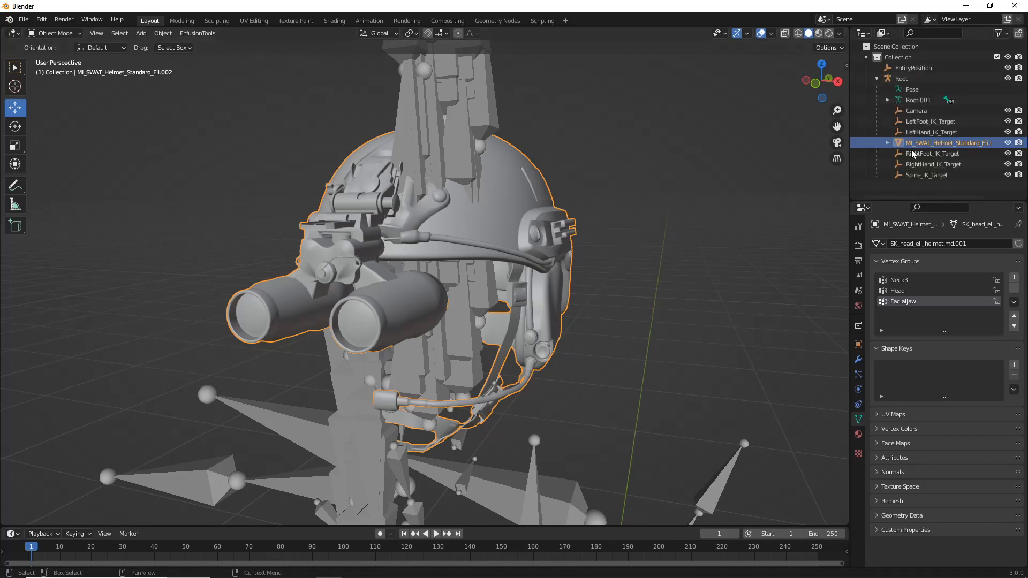
pyautogui.hotkey('alt', 'a')
pyautogui.click(504, 222)
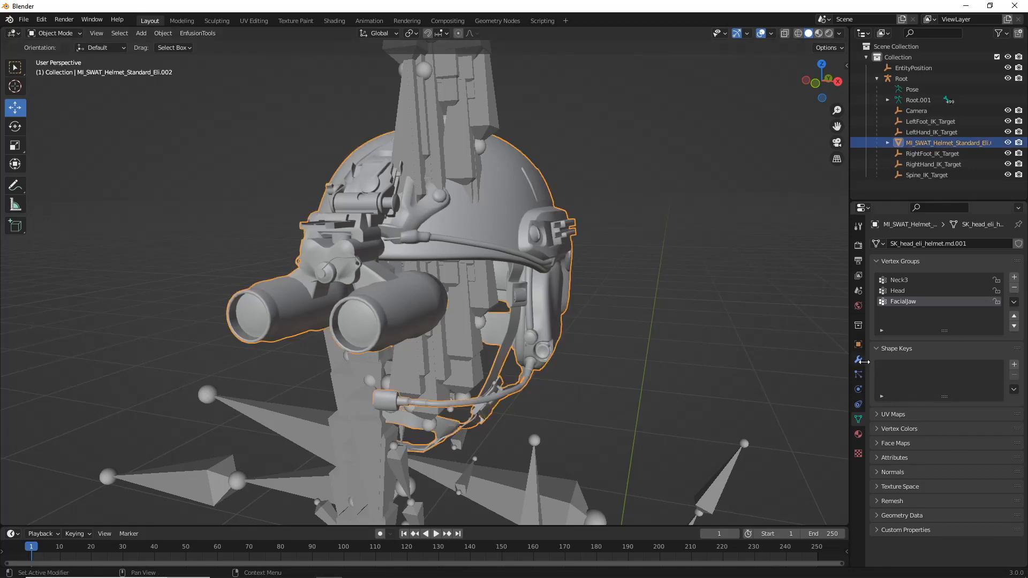
# Step: Add an Armature modifier to the custom helmet with Root as its object
pyautogui.click(859, 360)
pyautogui.click(1004, 262)
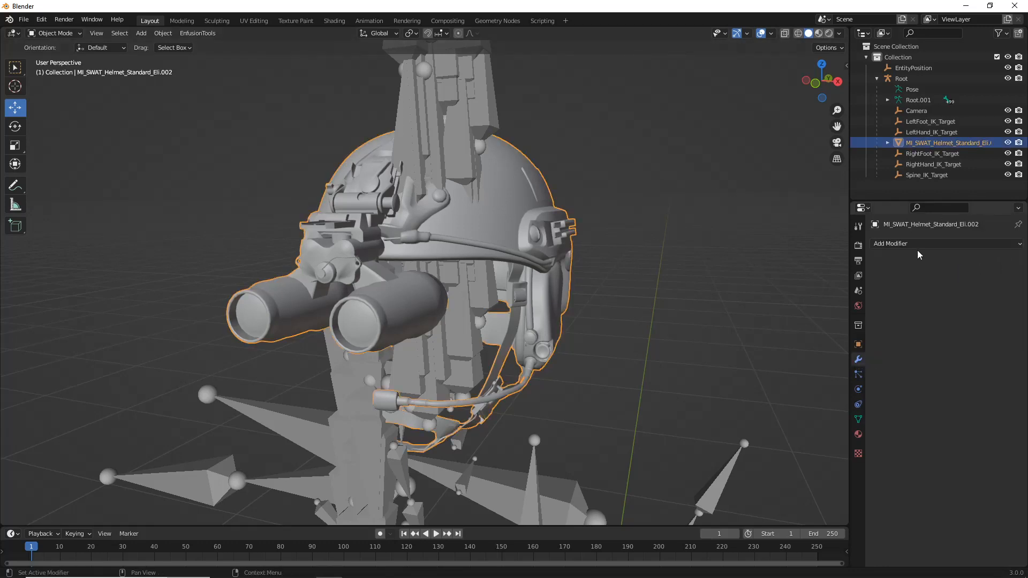
pyautogui.click(952, 245)
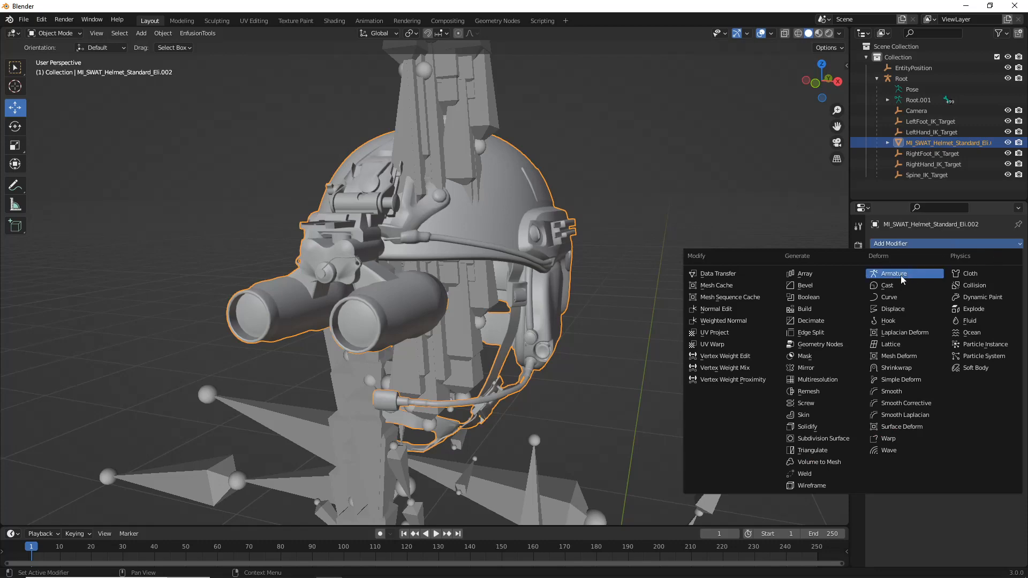
pyautogui.click(916, 276)
pyautogui.click(933, 283)
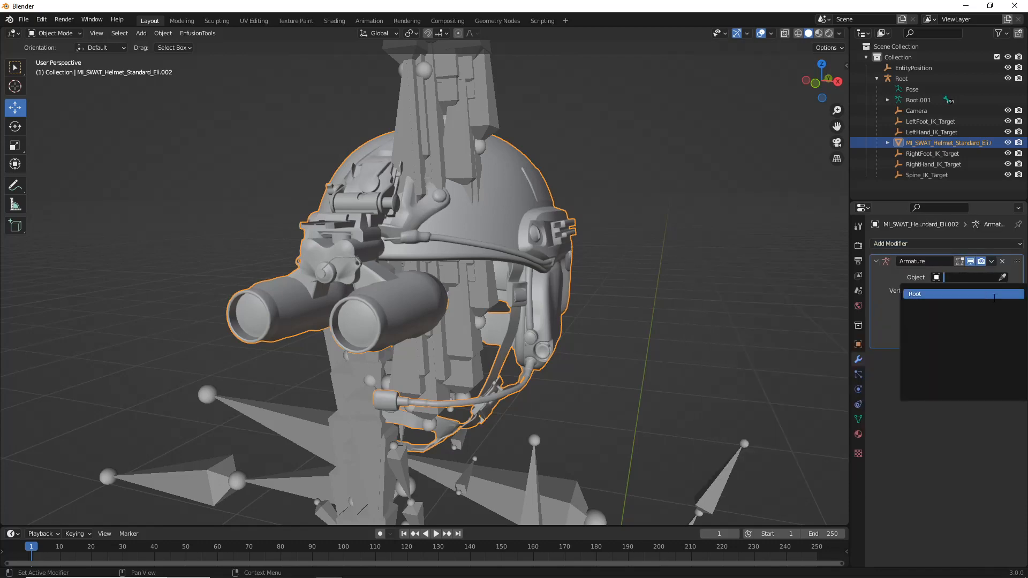
pyautogui.click(923, 296)
# Step: Try moving the Root armature to test the helmet's binding, cancel the move and reselect the helmet
pyautogui.click(635, 281)
pyautogui.click(445, 273)
pyautogui.scroll(-1, 471, 292)
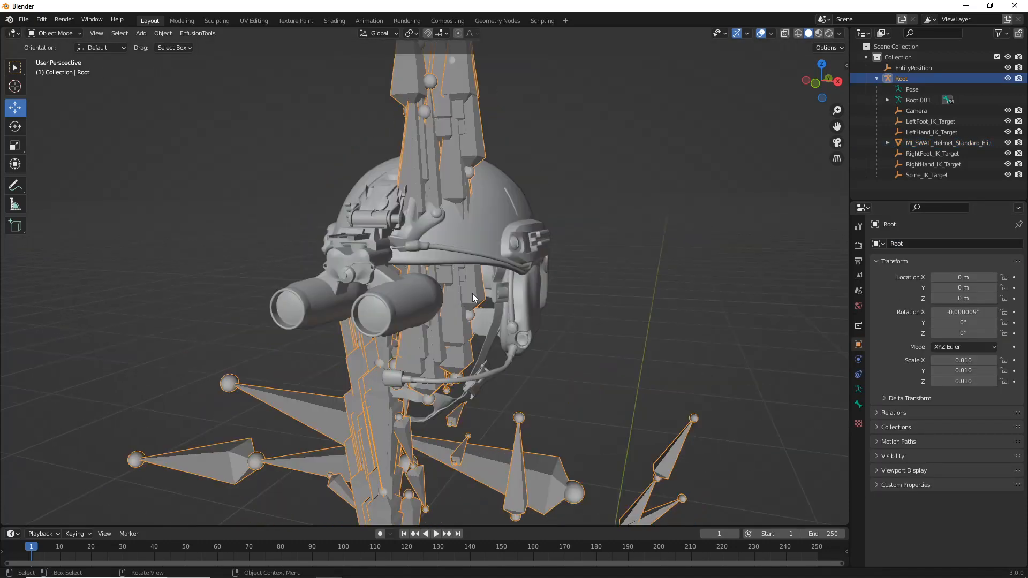
pyautogui.press('g')
pyautogui.rightClick(446, 245)
pyautogui.click(446, 244)
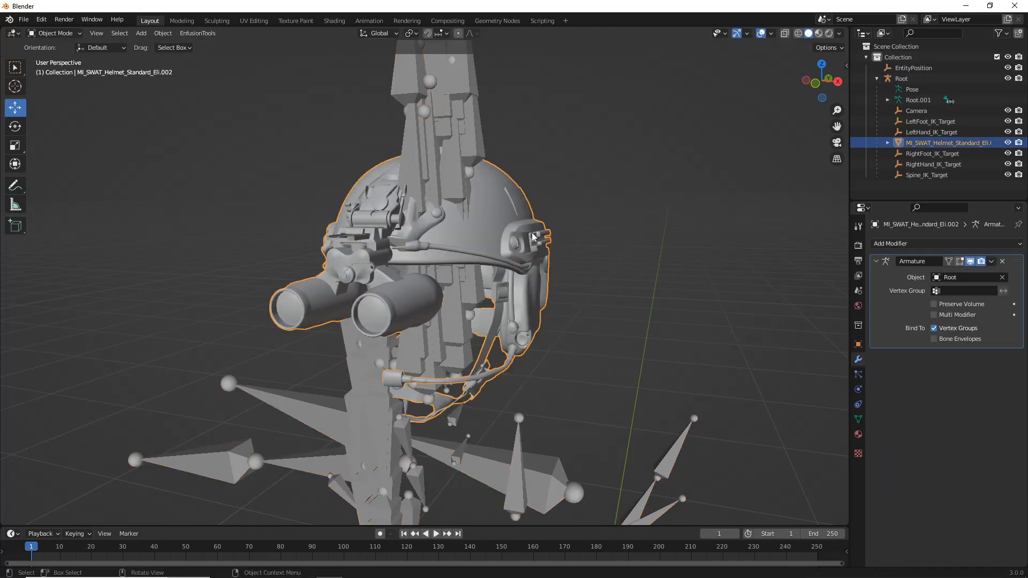
# Step: Collapse the Root hierarchy, check the helmet on the skeleton from several angles and select the Root armature
pyautogui.scroll(7, 629, 327)
pyautogui.scroll(-6, 621, 316)
pyautogui.scroll(-1, 616, 313)
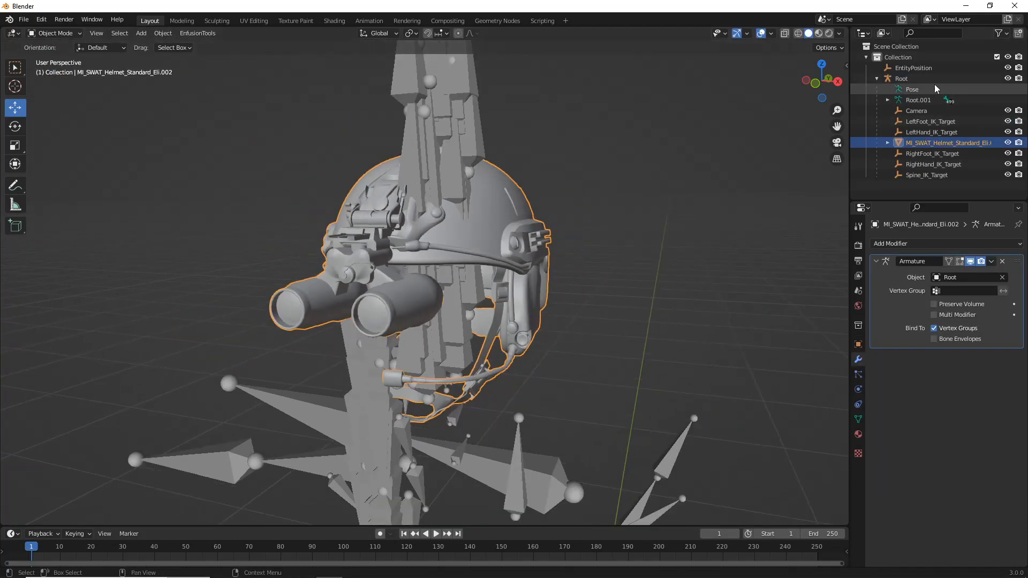
pyautogui.click(877, 78)
pyautogui.scroll(-6, 642, 195)
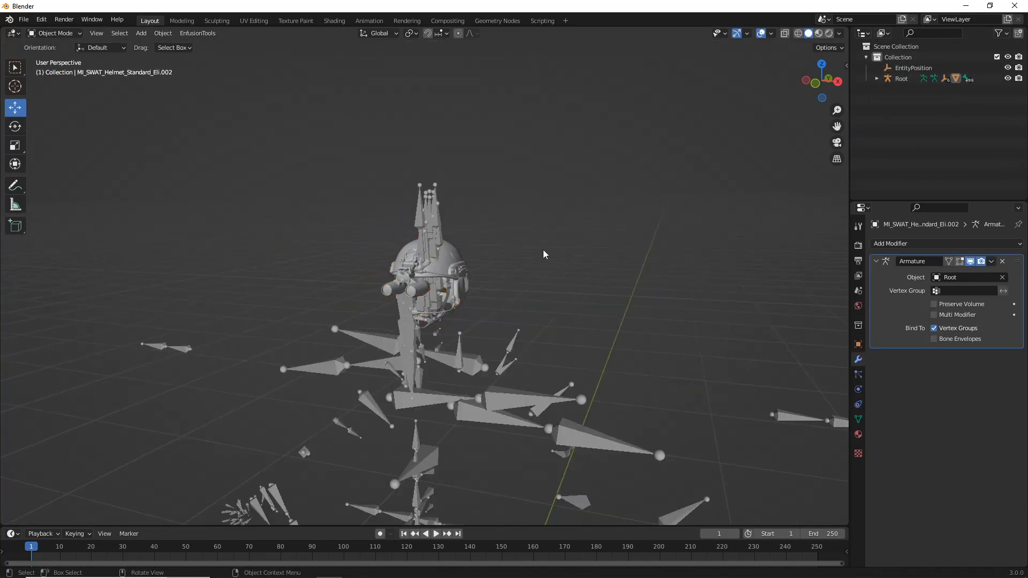
pyautogui.moveTo(545, 269); pyautogui.dragTo(520, 324, button='middle')
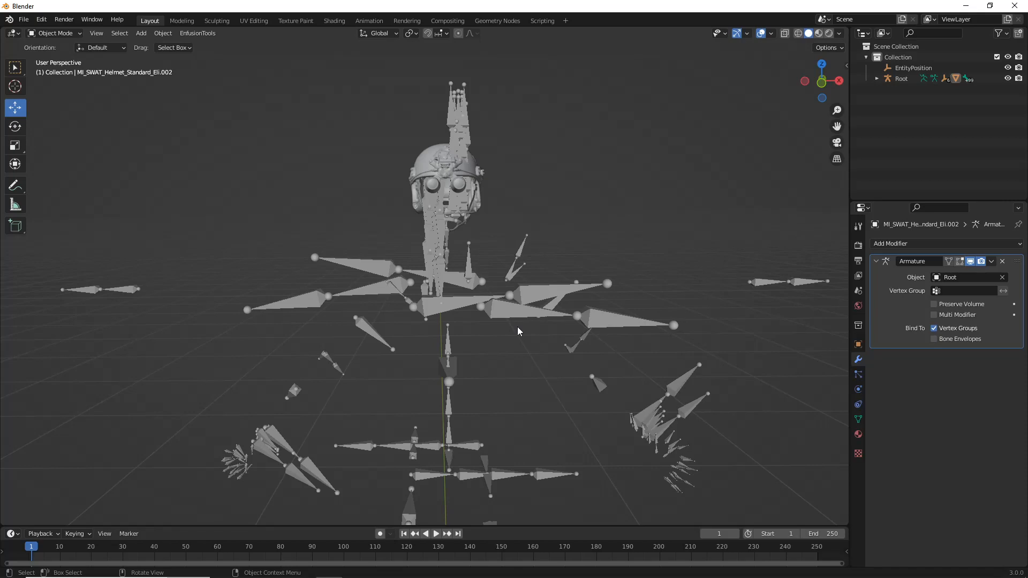
pyautogui.click(543, 314)
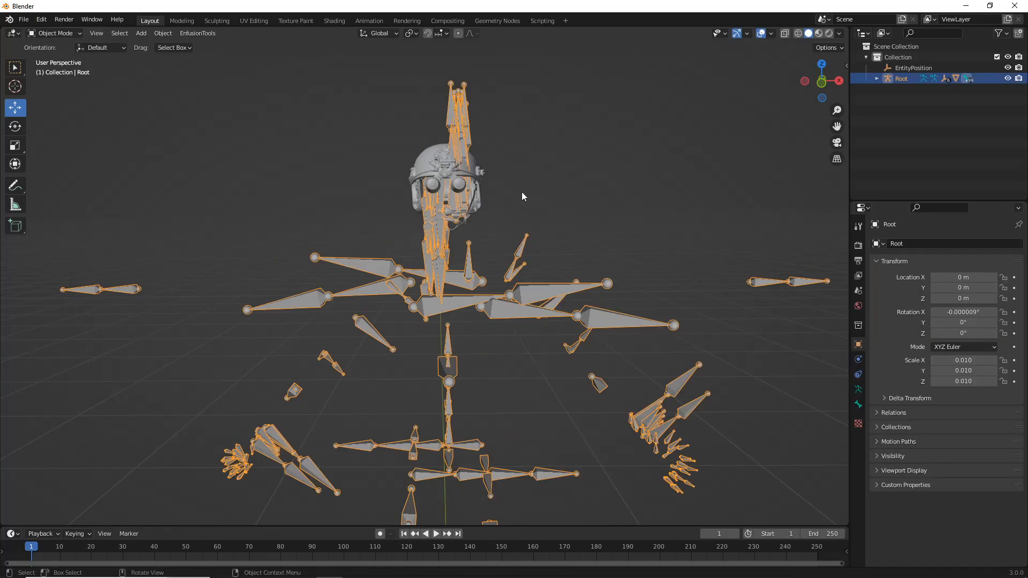
pyautogui.moveTo(602, 209); pyautogui.dragTo(541, 249, button='middle')
pyautogui.click(24, 19)
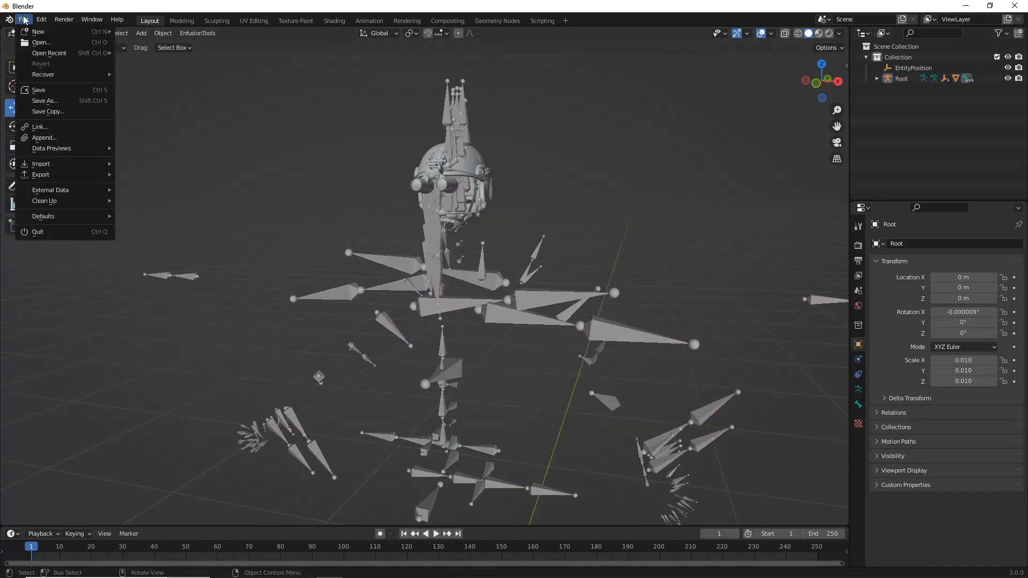
pyautogui.moveTo(69, 176)
pyautogui.click(171, 255)
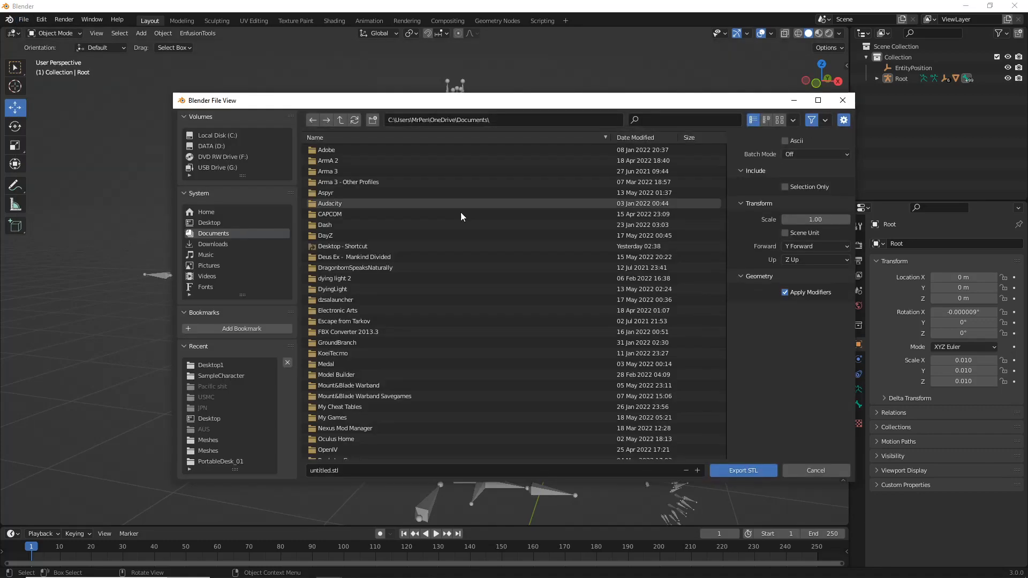
pyautogui.click(845, 102)
# Step: Set up an FBX export to the Desktop folder with the file name TestHat.fbx
pyautogui.click(24, 20)
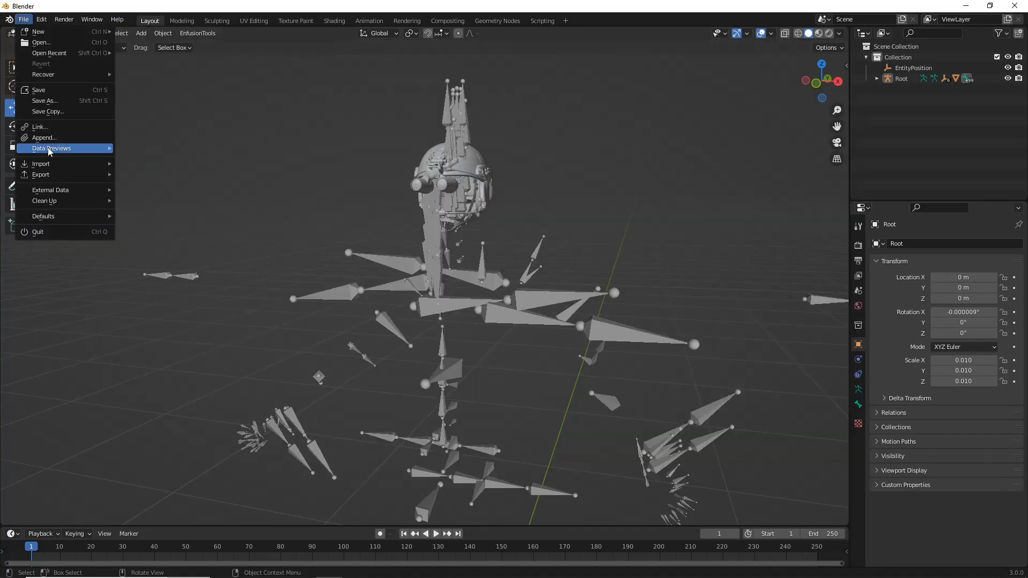
pyautogui.moveTo(68, 176)
pyautogui.click(156, 260)
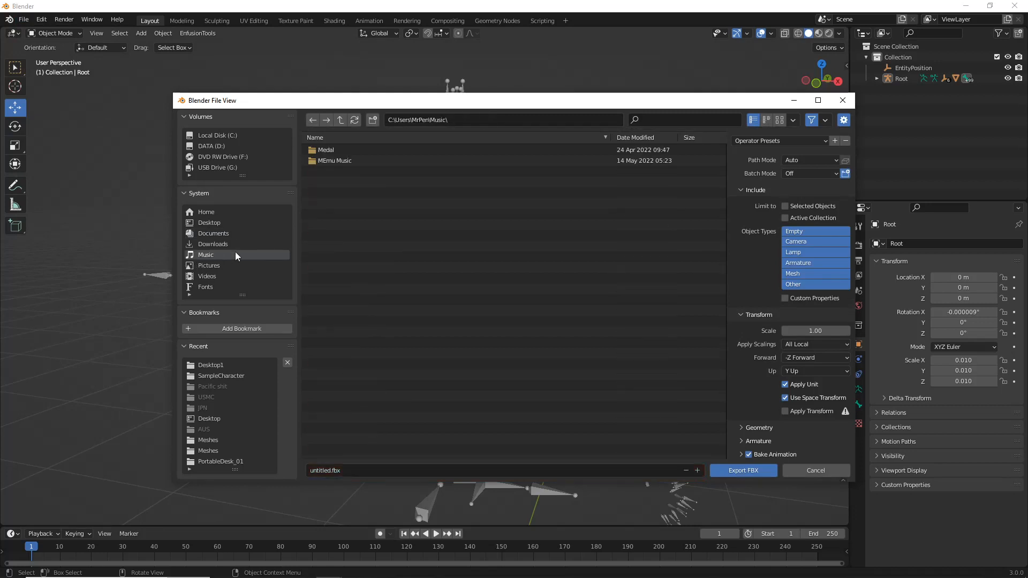
pyautogui.click(225, 224)
pyautogui.click(404, 464)
pyautogui.press('BackSpace')
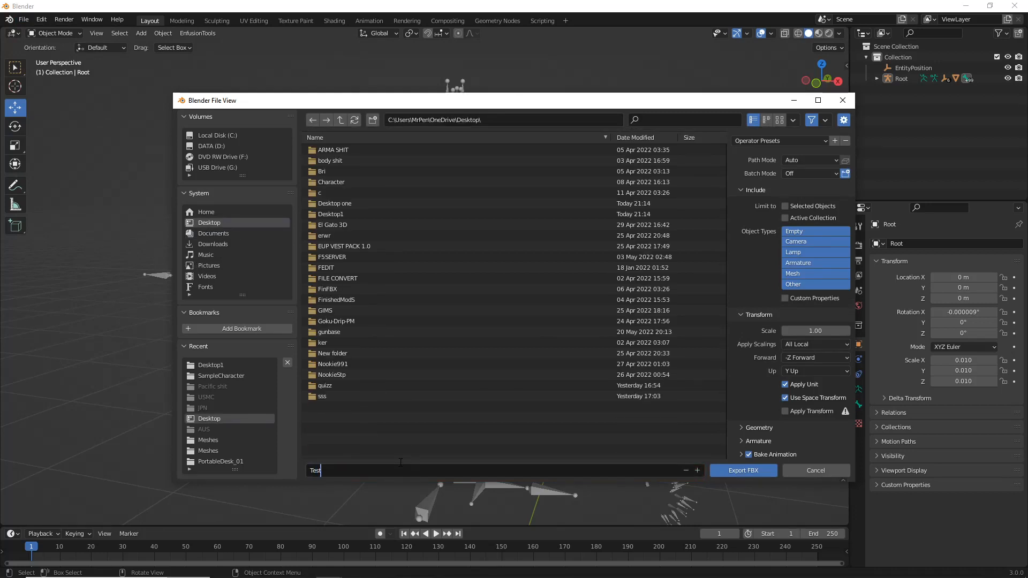
pyautogui.write('TestHat.fbx')
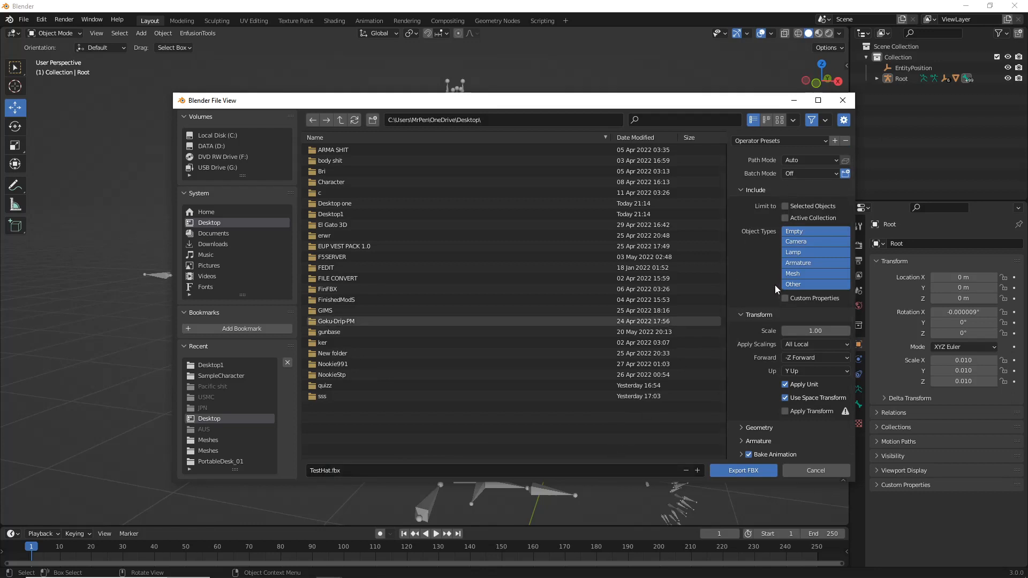
# Step: Enable Custom Properties, disable Add Leaf Bones for the armature and export the FBX
pyautogui.click(813, 301)
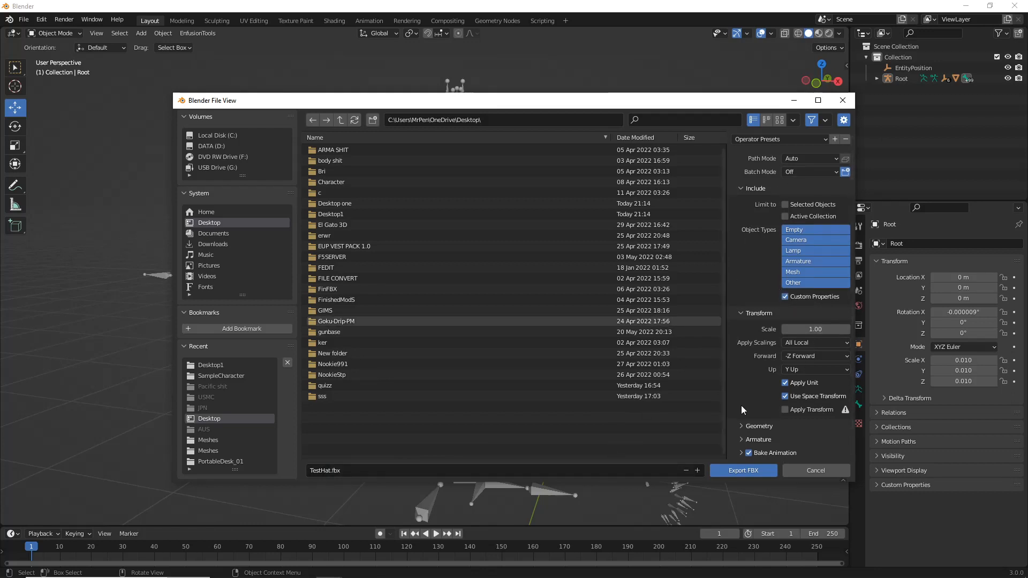
pyautogui.click(756, 443)
pyautogui.scroll(-3, 782, 412)
pyautogui.click(786, 436)
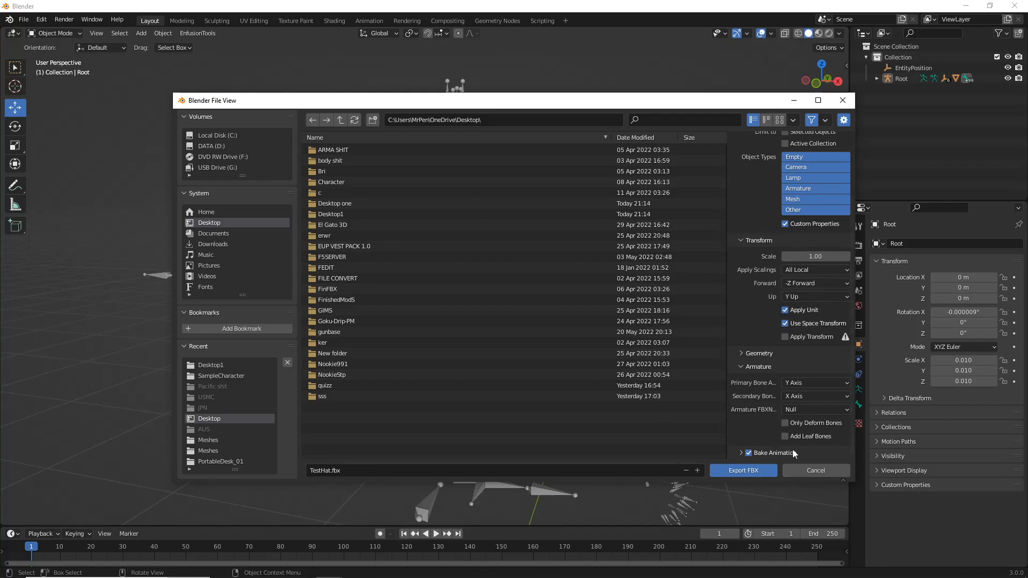
pyautogui.click(750, 471)
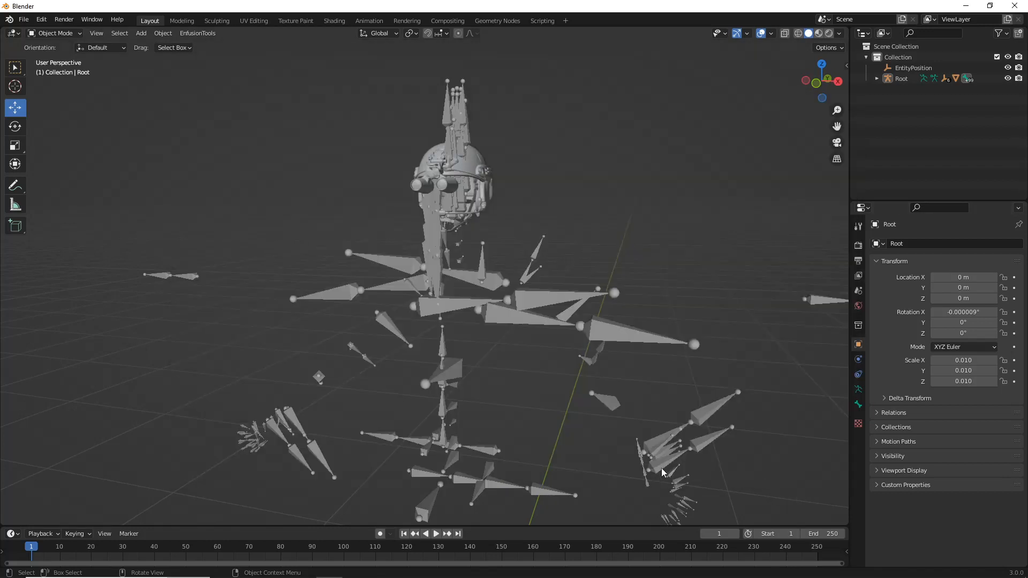
pyautogui.moveTo(541, 320); pyautogui.dragTo(581, 313, button='middle')
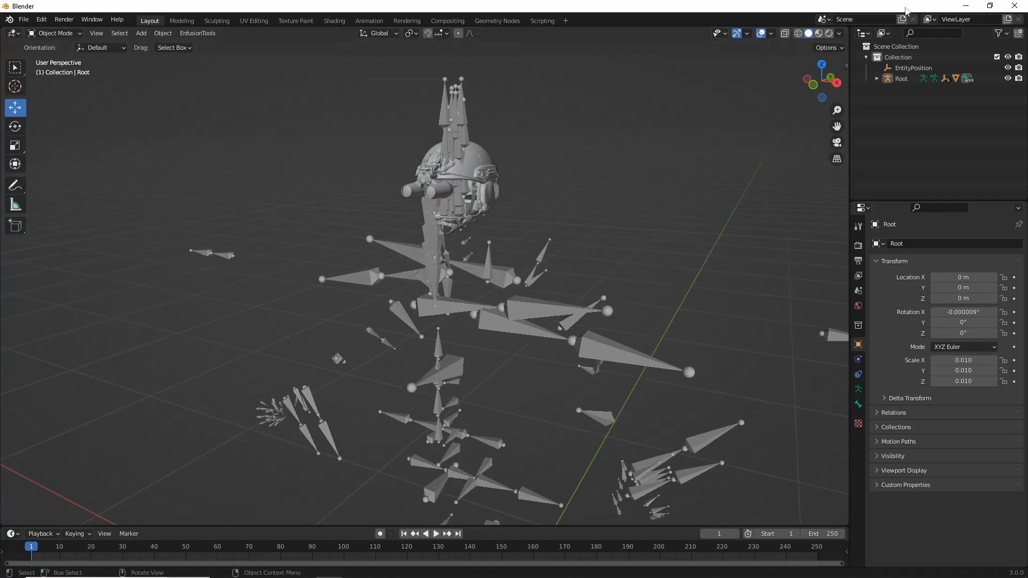
# Step: Switch from Blender to Enfusion Workbench and restore its window to a smaller size beside the desktop files
pyautogui.click(967, 5)
pyautogui.click(591, 573)
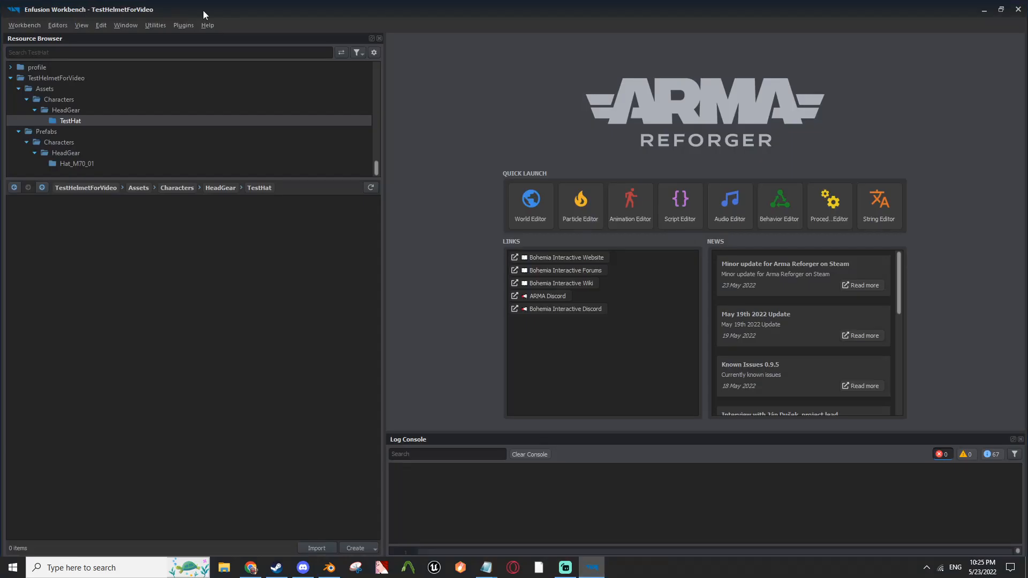
pyautogui.doubleClick(341, 8)
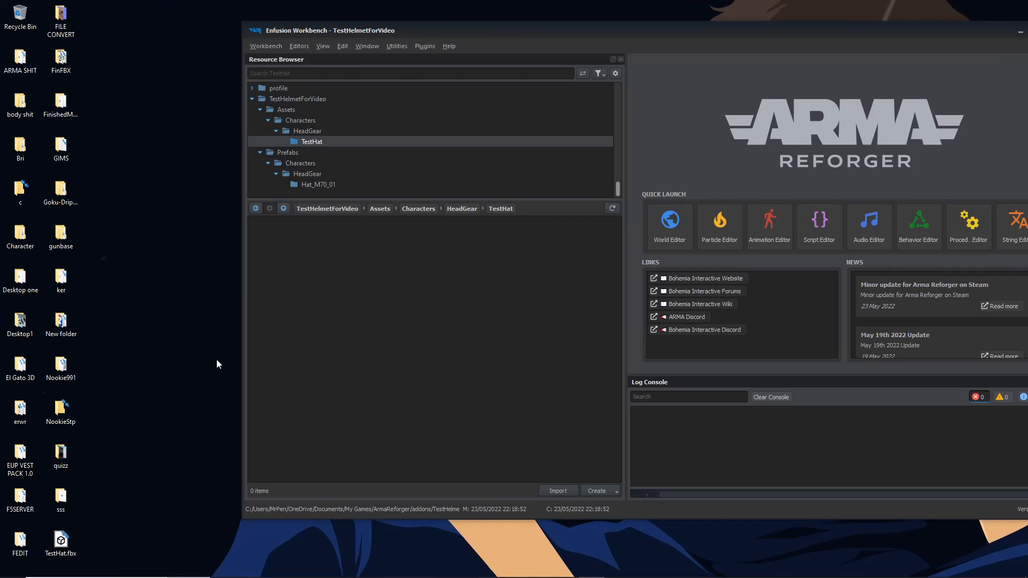
# Step: Import TestHat.fbx from the desktop into the TestHat folder, registering it as a model, and maximise the Workbench window
pyautogui.moveTo(61, 542); pyautogui.dragTo(349, 333)
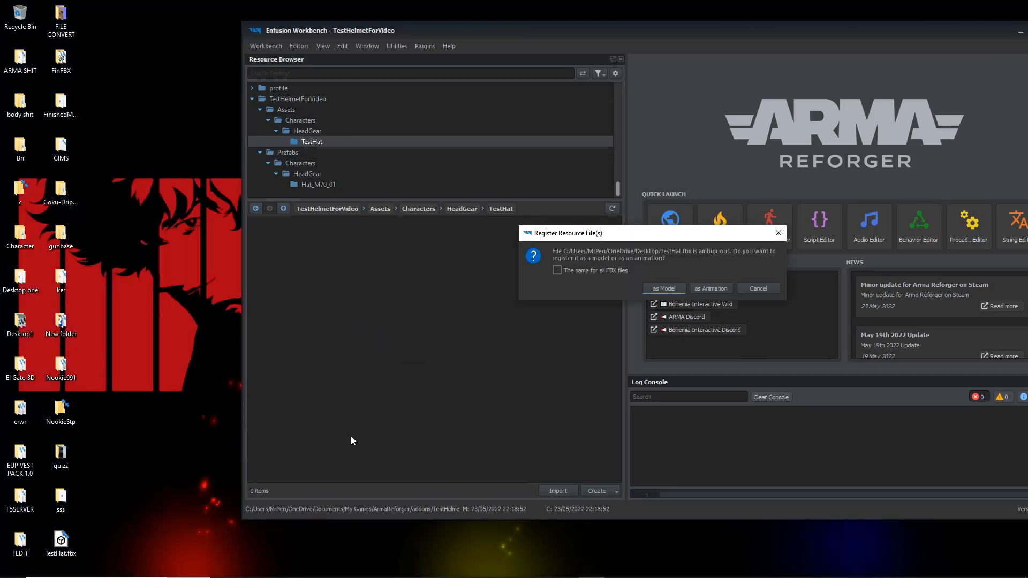
pyautogui.click(657, 292)
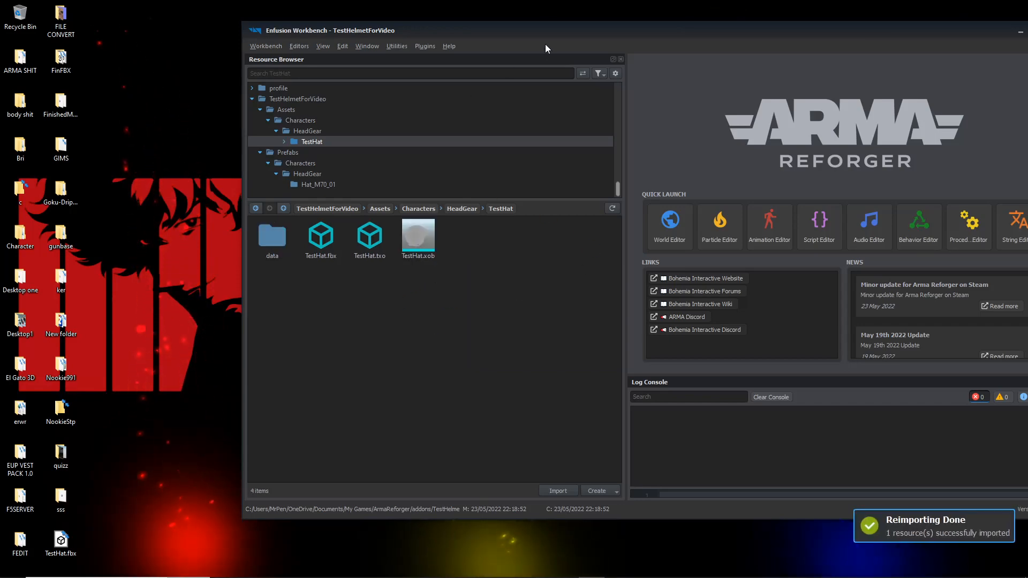
pyautogui.moveTo(545, 44); pyautogui.dragTo(466, 21)
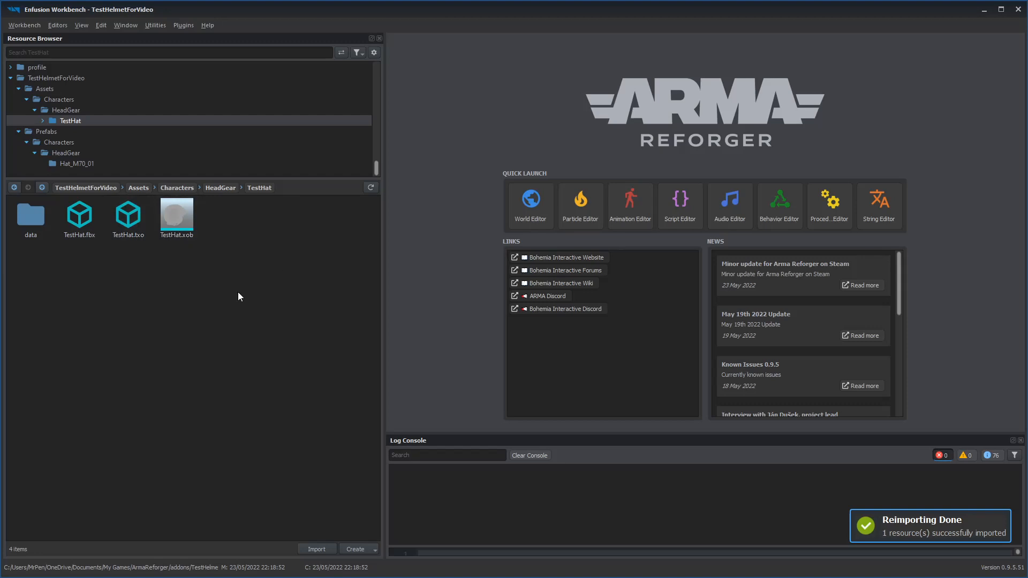
# Step: Open TestHat.xob, enable Export Skinning in its import settings and reimport the resource for PC
pyautogui.doubleClick(171, 220)
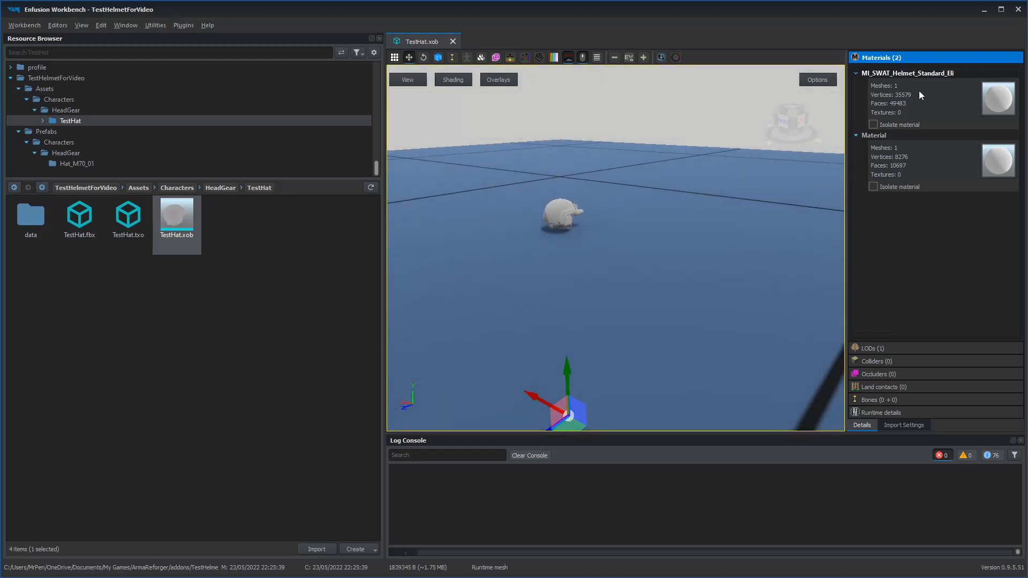
pyautogui.click(904, 425)
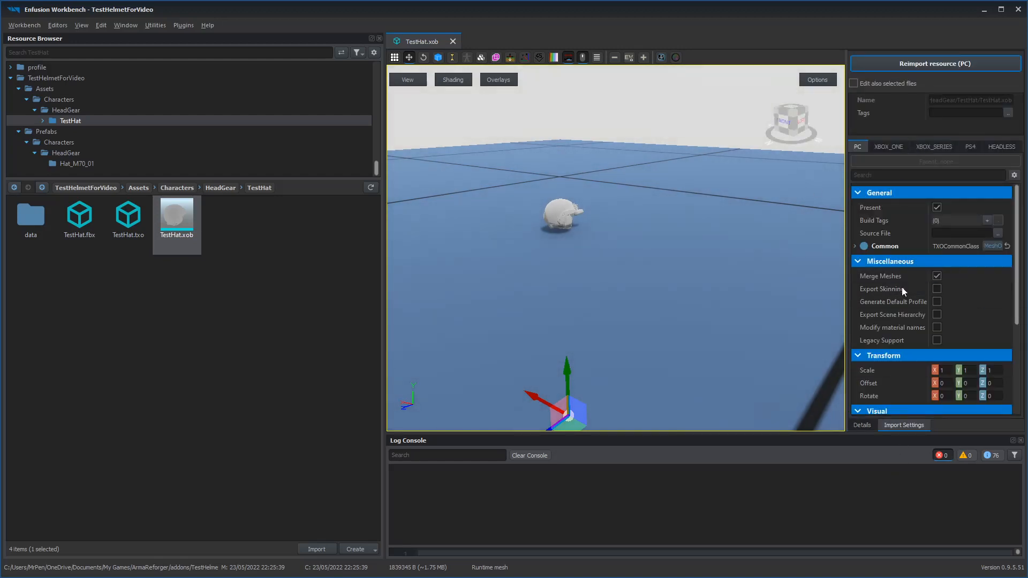
pyautogui.click(937, 289)
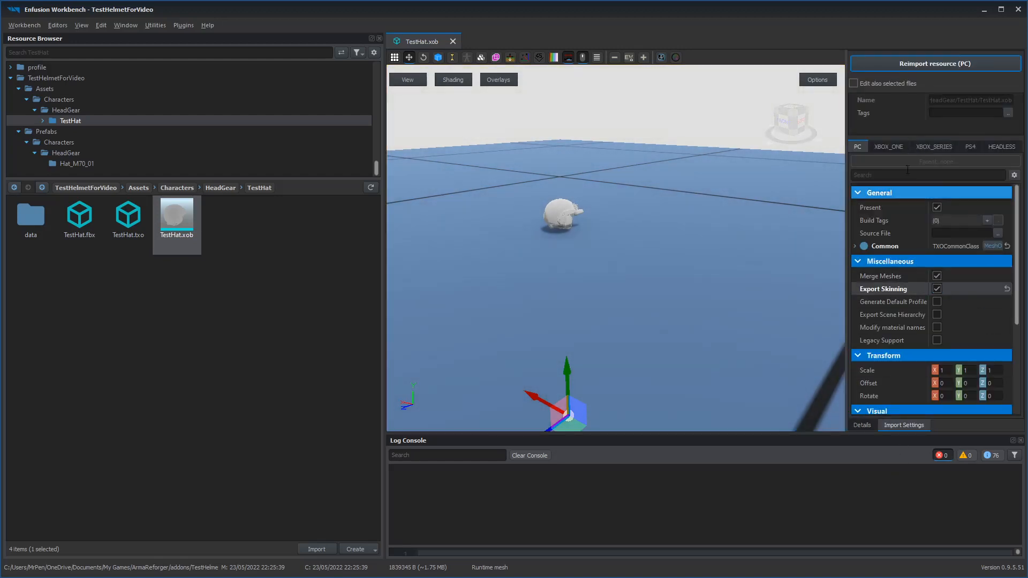
pyautogui.click(937, 62)
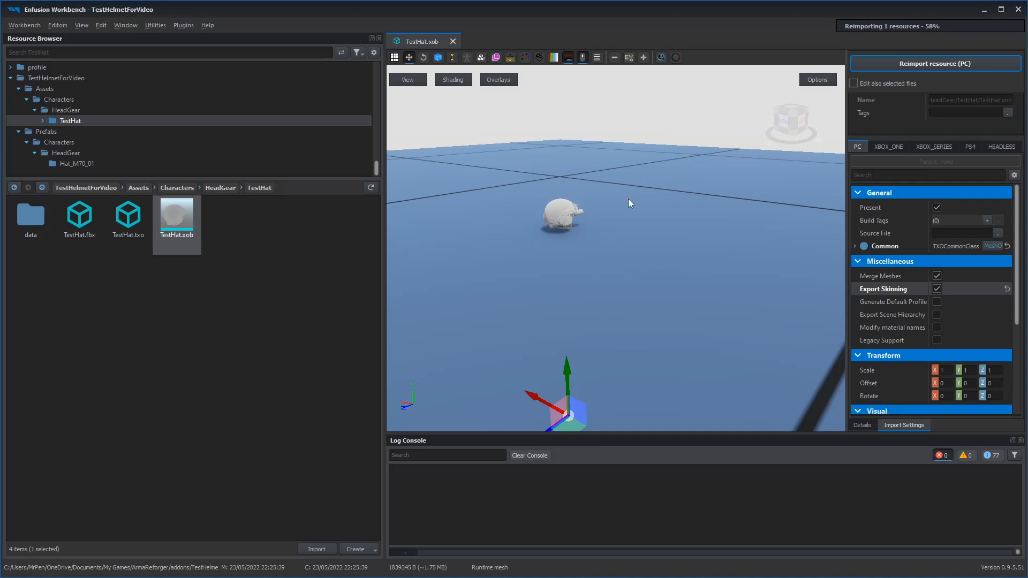
# Step: Examine TestHat.xob's bone hierarchy and check how the skeleton sits against the helmet in the preview
pyautogui.click(862, 425)
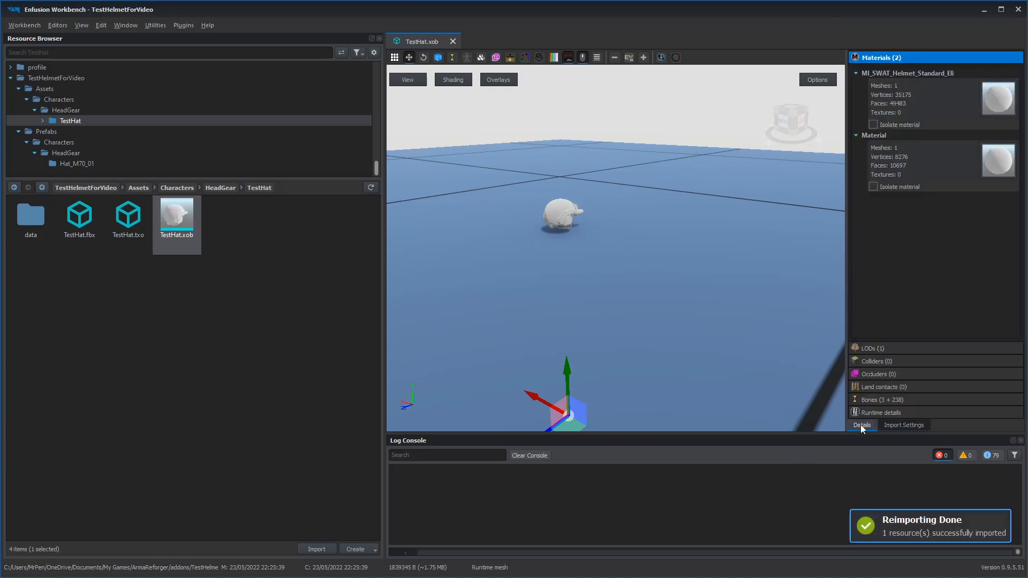
pyautogui.click(894, 403)
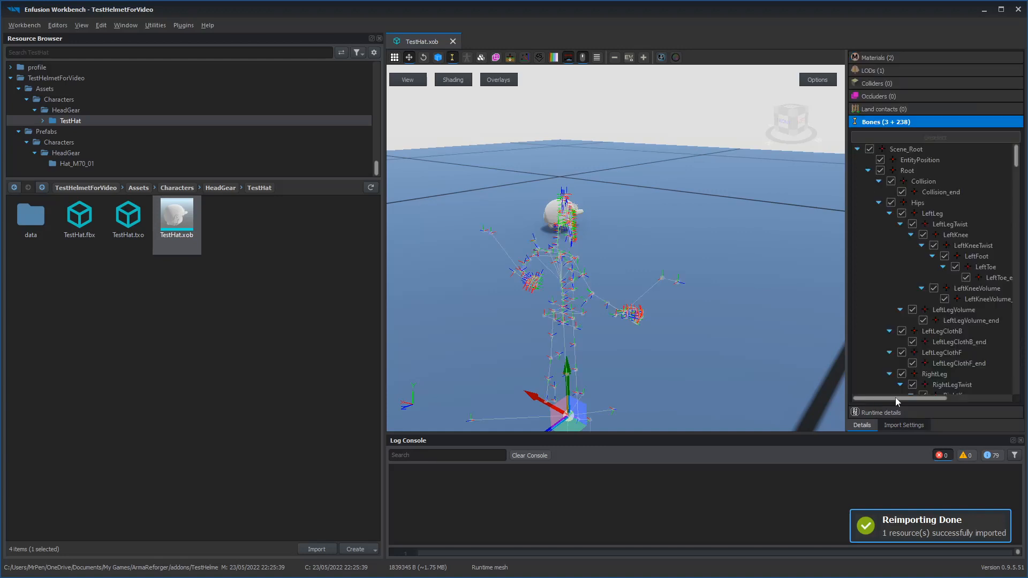
pyautogui.click(884, 116)
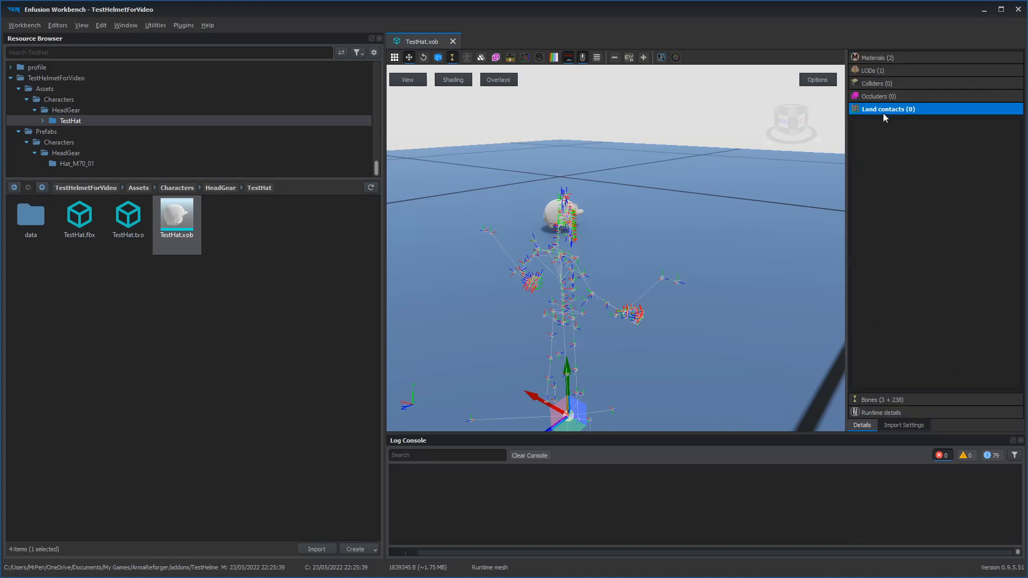
pyautogui.click(901, 396)
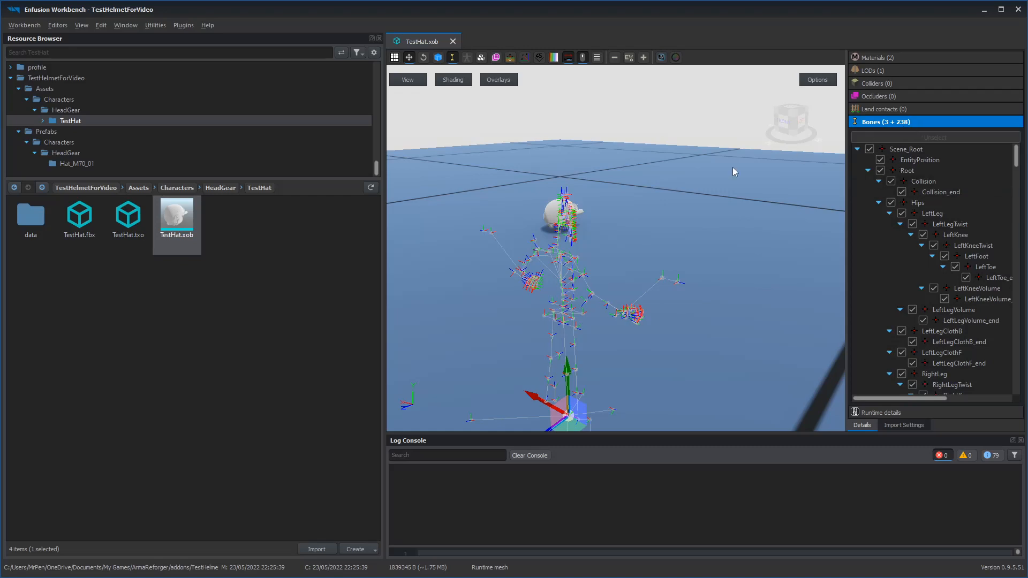
pyautogui.moveTo(735, 172); pyautogui.dragTo(819, 326, button='right')
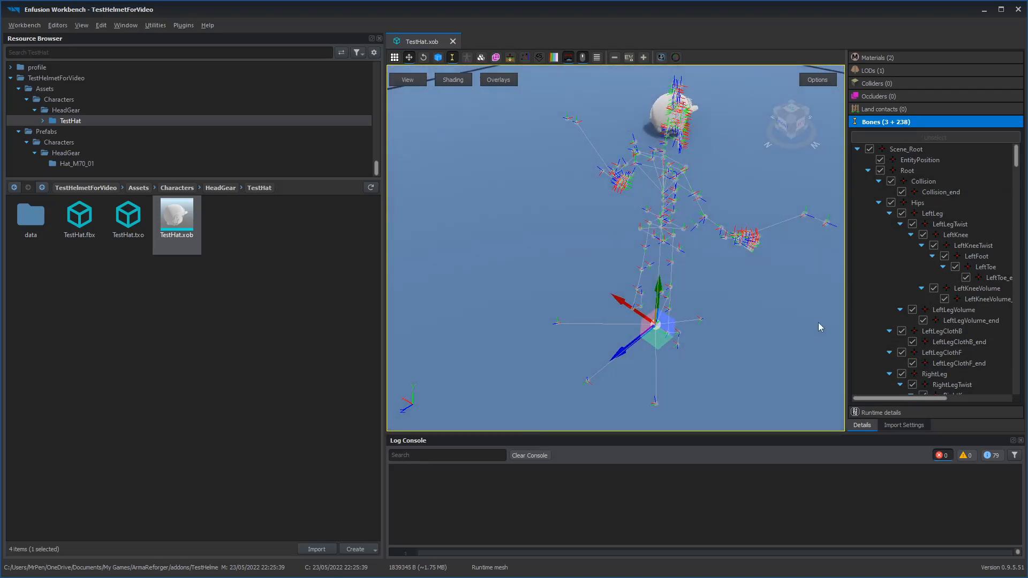
pyautogui.moveTo(803, 198); pyautogui.dragTo(708, 180, button='right')
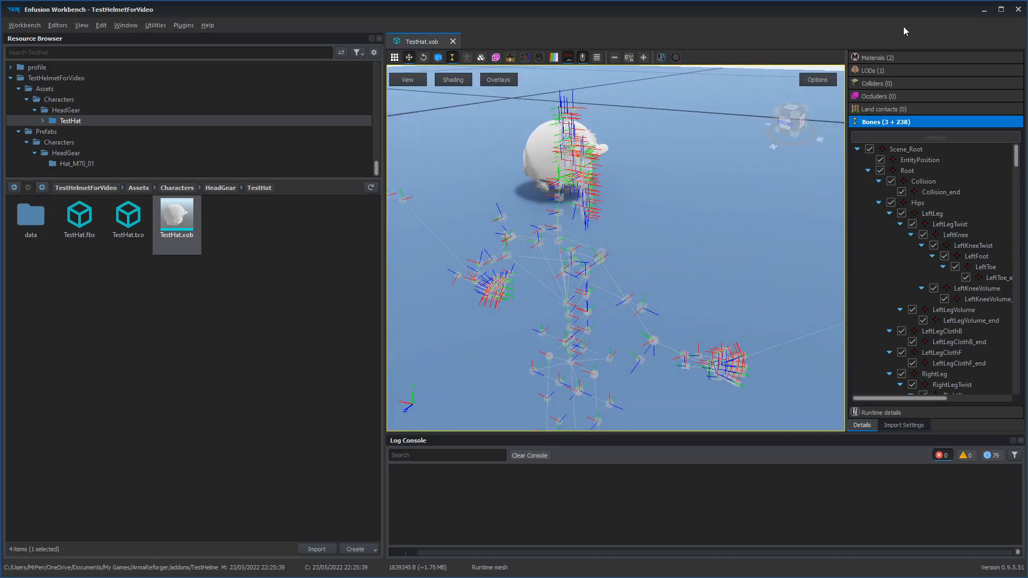
# Step: Minimise Enfusion Workbench and switch back to Blender
pyautogui.click(978, 10)
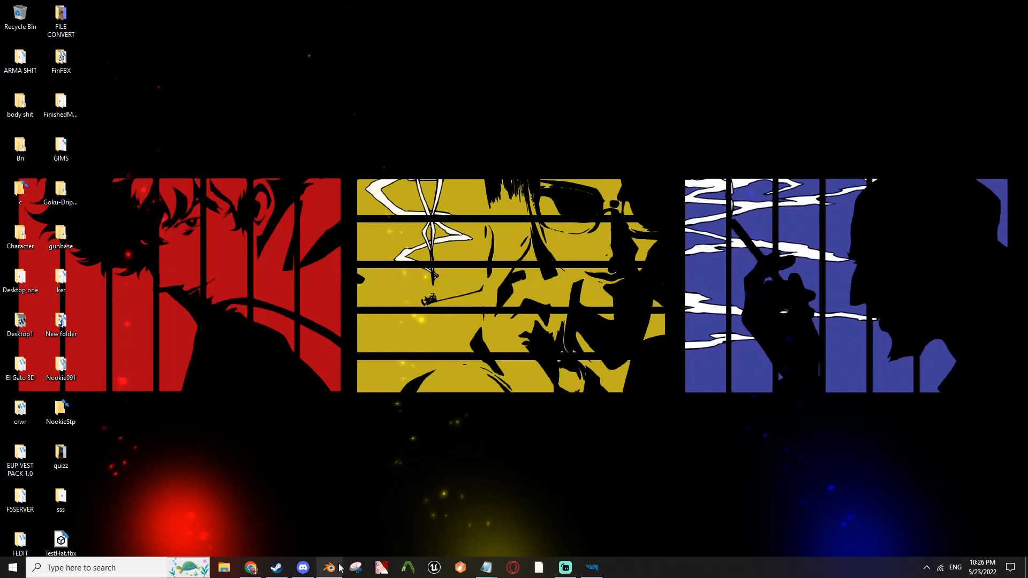
pyautogui.click(330, 568)
pyautogui.press('a')
pyautogui.press('Delete')
pyautogui.click(24, 19)
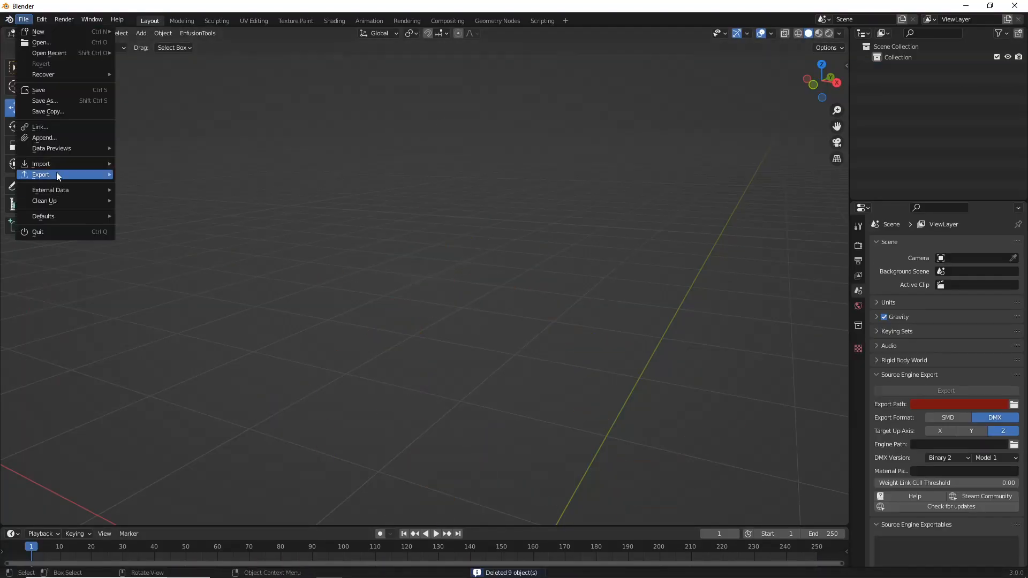
pyautogui.moveTo(56, 164)
pyautogui.click(182, 251)
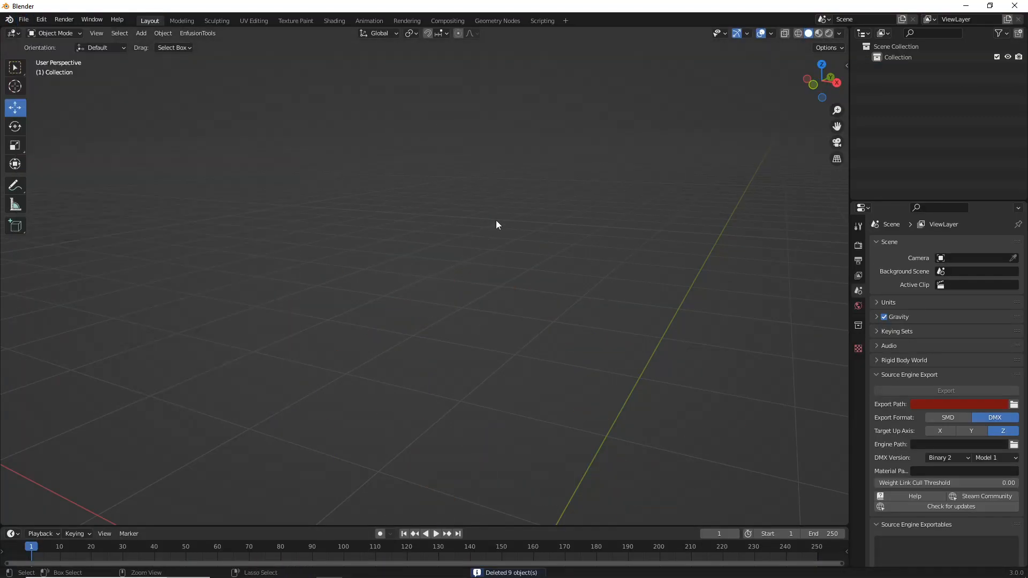
pyautogui.click(509, 257)
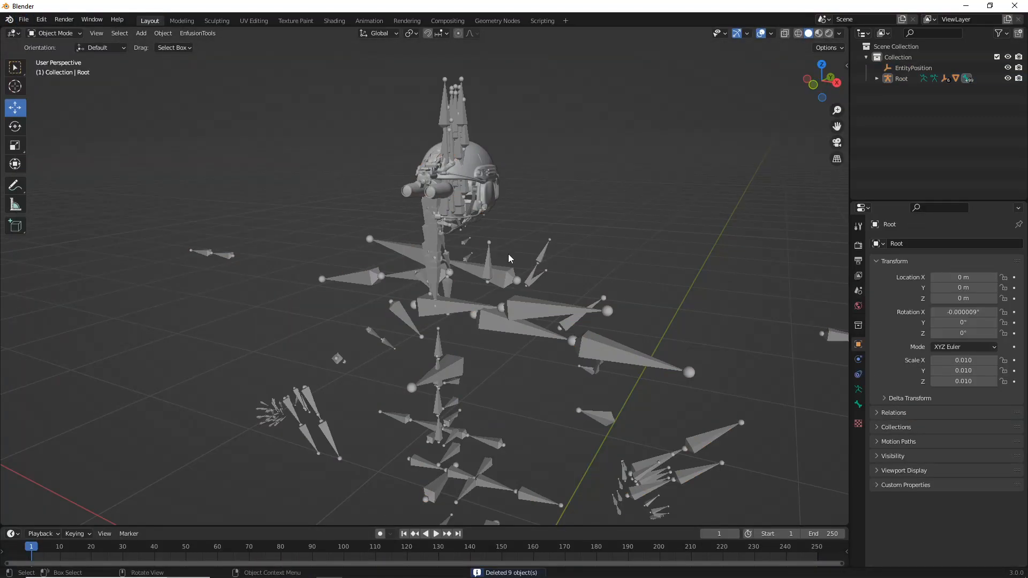
# Step: Delete the Root armature, the Camera, EntityPosition and all IK target empties, keeping only the helmet mesh
pyautogui.moveTo(624, 258); pyautogui.dragTo(362, 472)
pyautogui.press('Delete')
pyautogui.moveTo(927, 142); pyautogui.dragTo(928, 121)
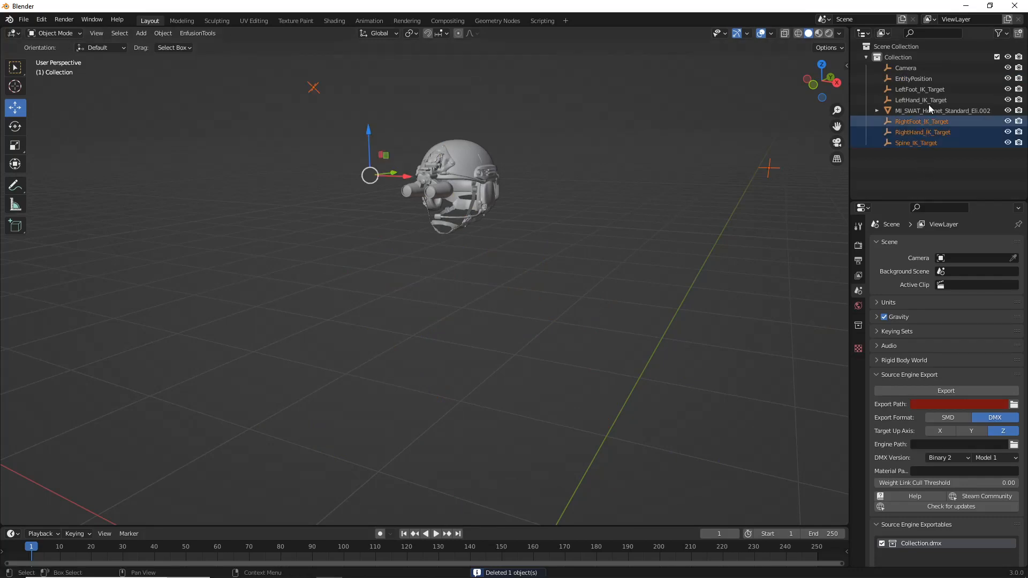
pyautogui.press('Delete')
pyautogui.click(932, 90)
pyautogui.press('Delete')
pyautogui.click(933, 89)
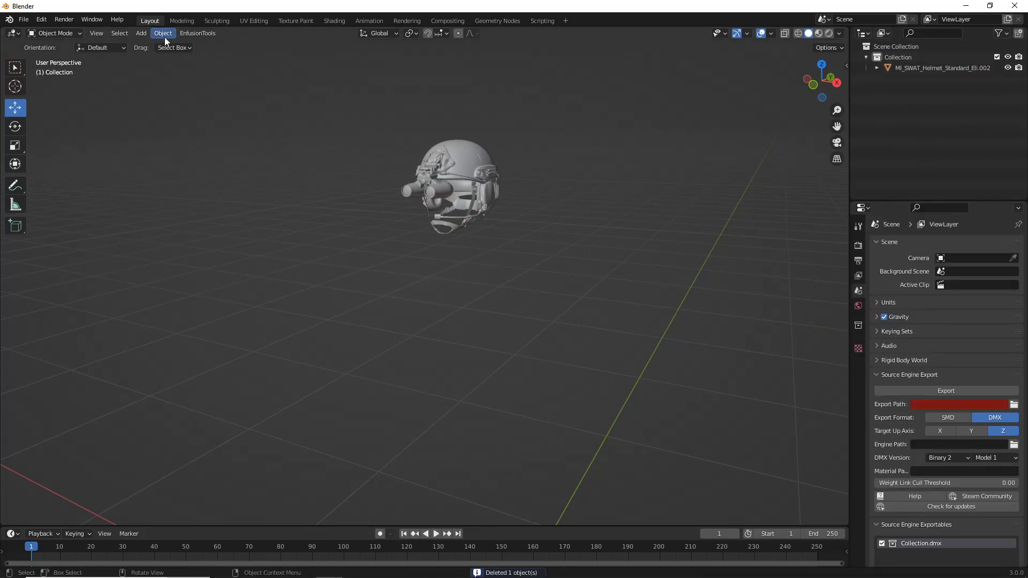
# Step: Import M38Cap.fbx from the Desktop1 folder and delete its cap mesh, keeping the fresh skeleton
pyautogui.click(24, 19)
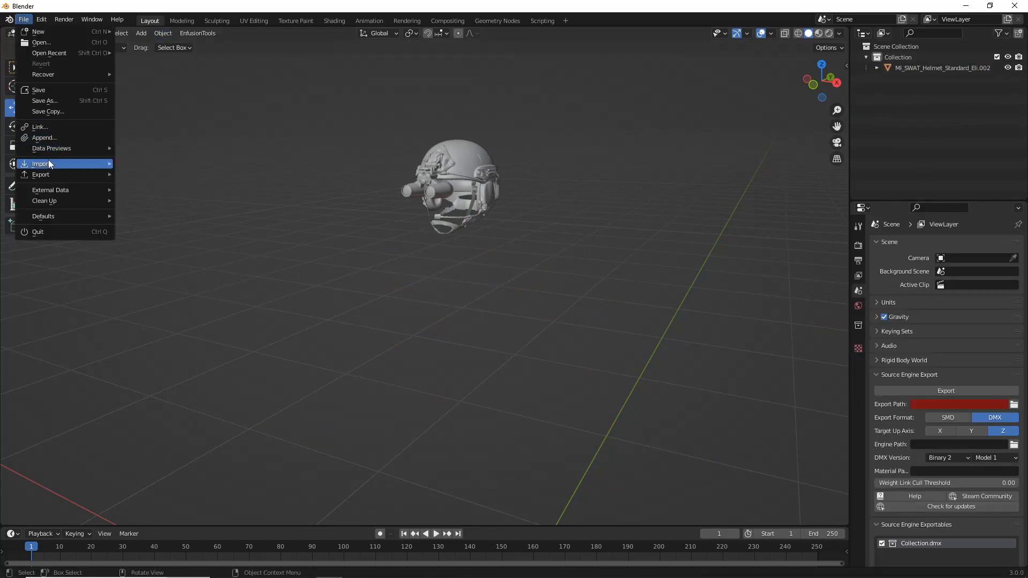
pyautogui.moveTo(49, 163)
pyautogui.click(145, 249)
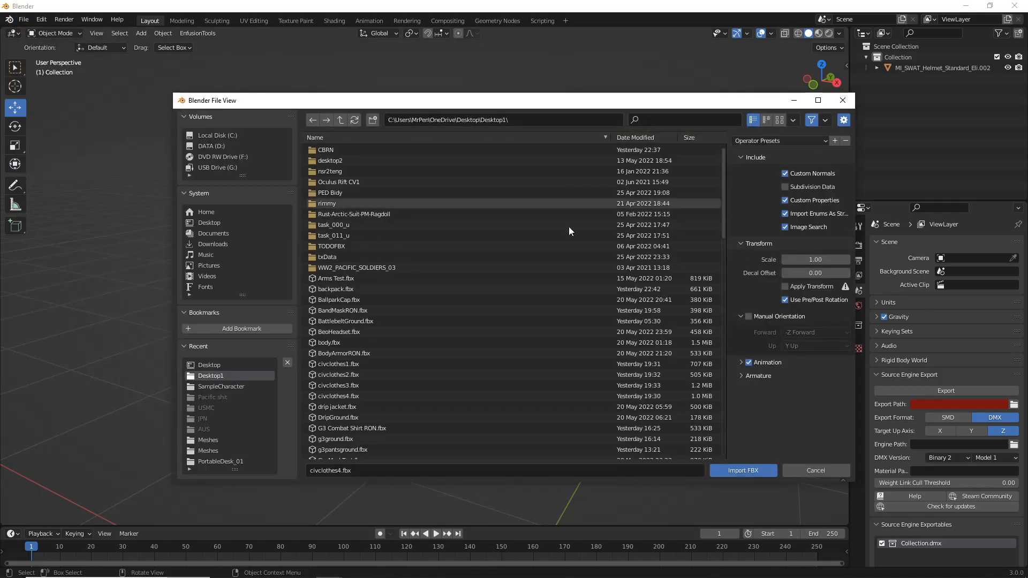
pyautogui.click(274, 224)
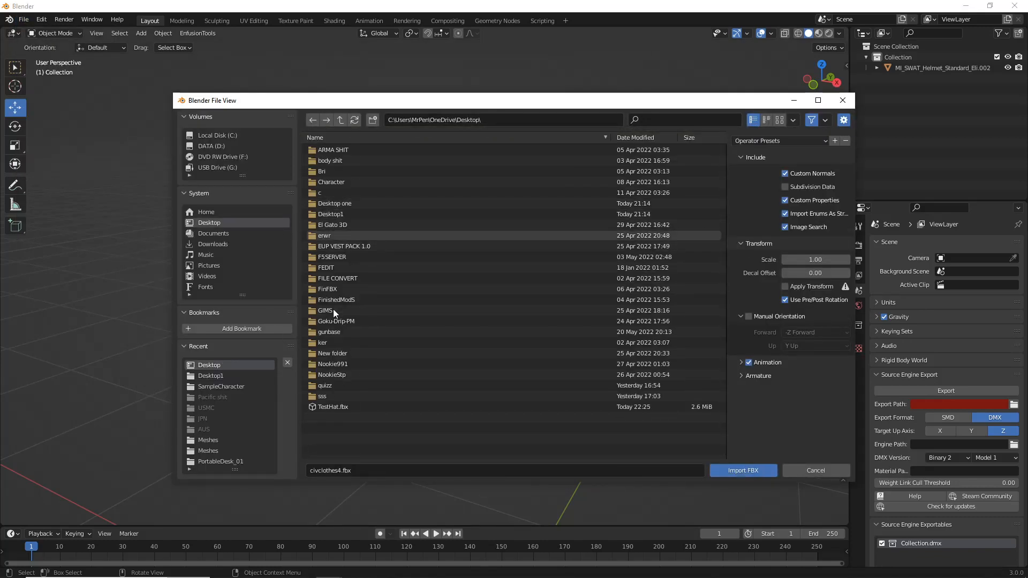
pyautogui.doubleClick(400, 214)
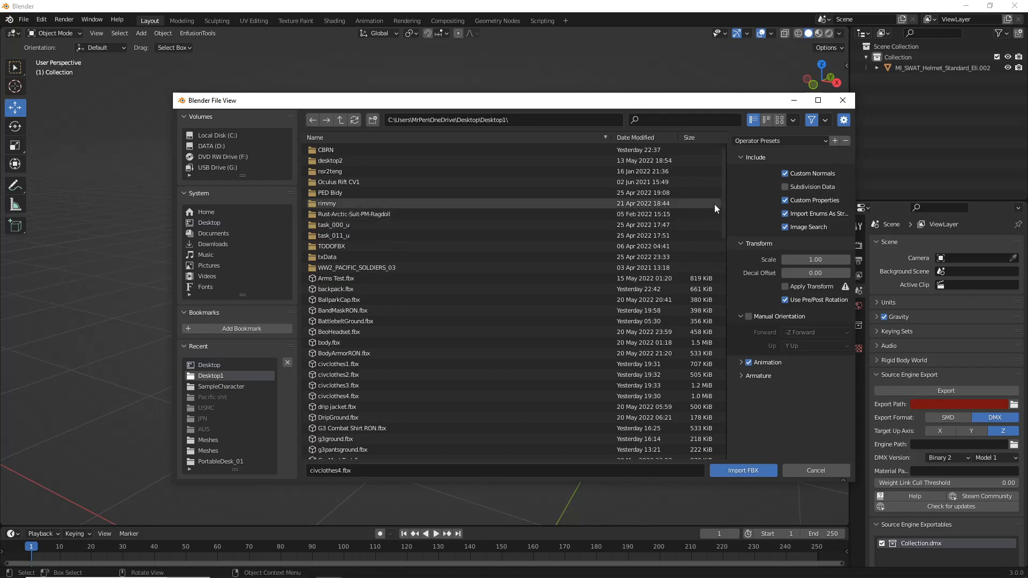
pyautogui.moveTo(722, 213); pyautogui.dragTo(727, 298)
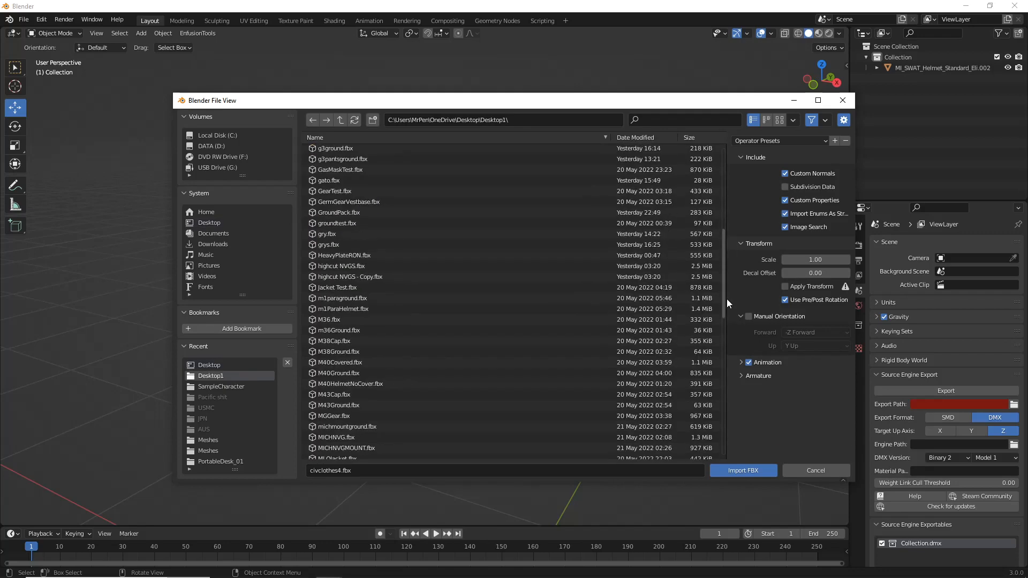
pyautogui.doubleClick(403, 344)
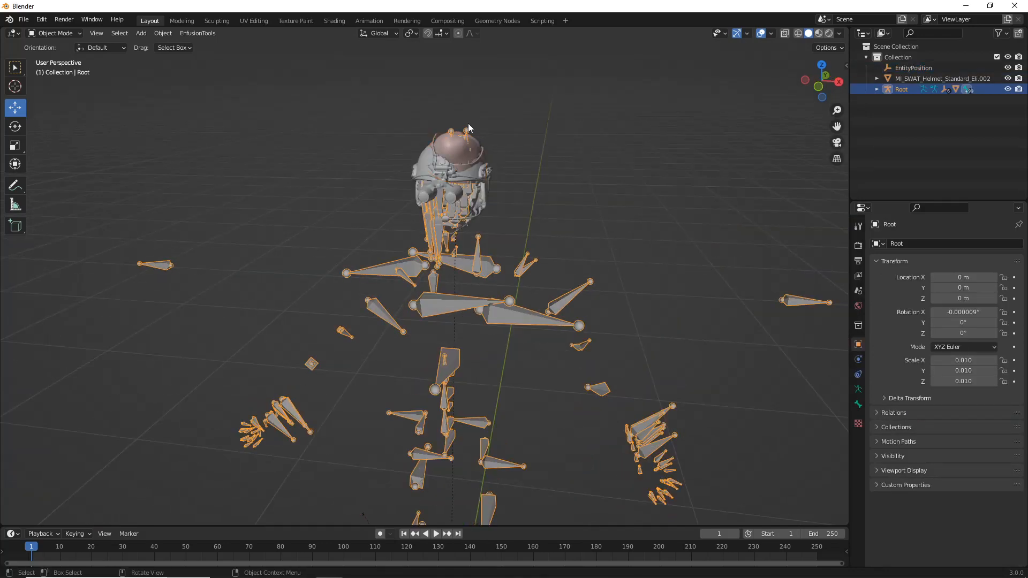
pyautogui.click(469, 126)
pyautogui.press('Delete')
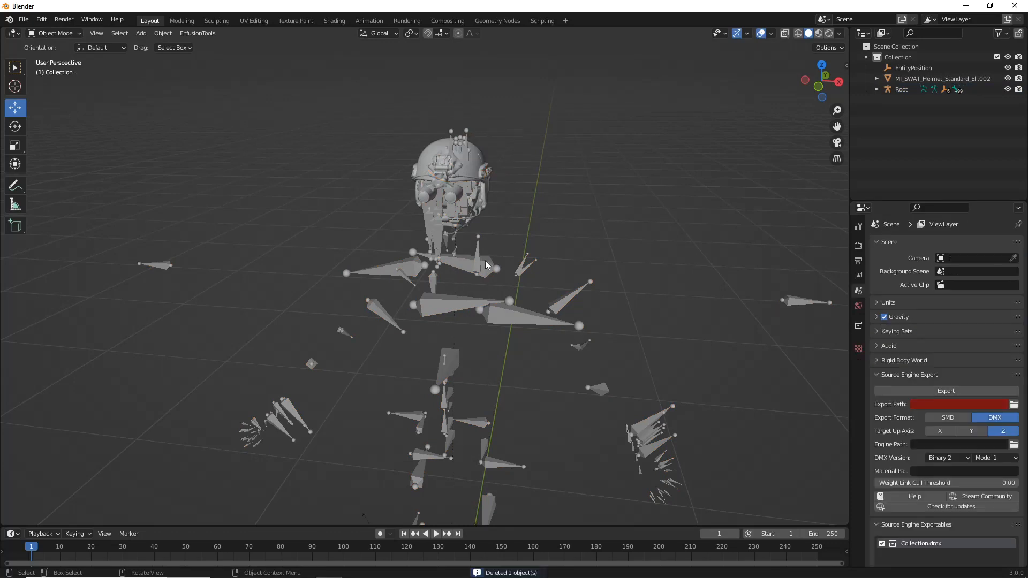
# Step: Parent the MI_SWAT helmet mesh to the Root armature and set its Armature modifier's object to Root
pyautogui.moveTo(907, 78); pyautogui.dragTo(904, 86)
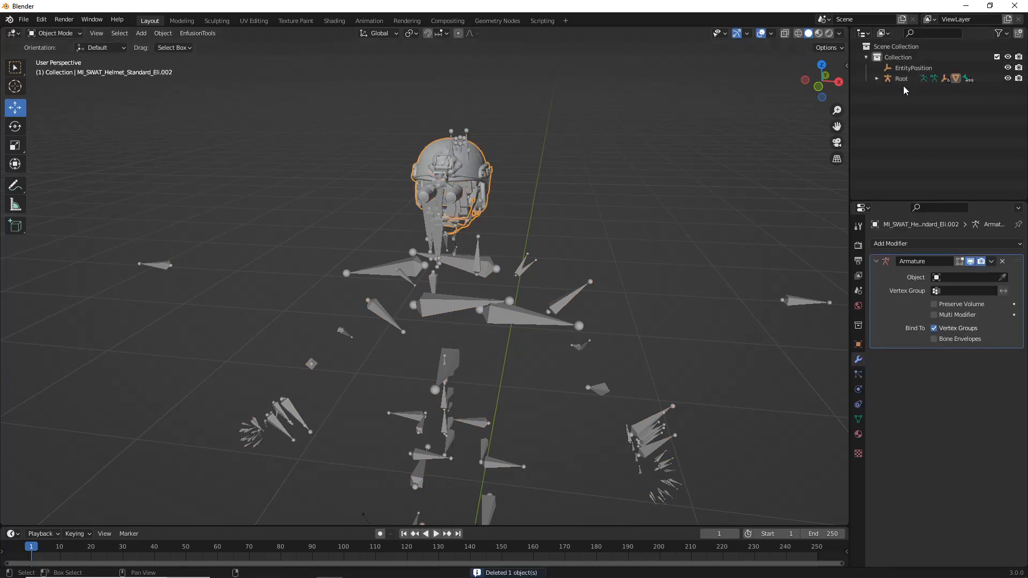
pyautogui.click(877, 78)
pyautogui.click(994, 280)
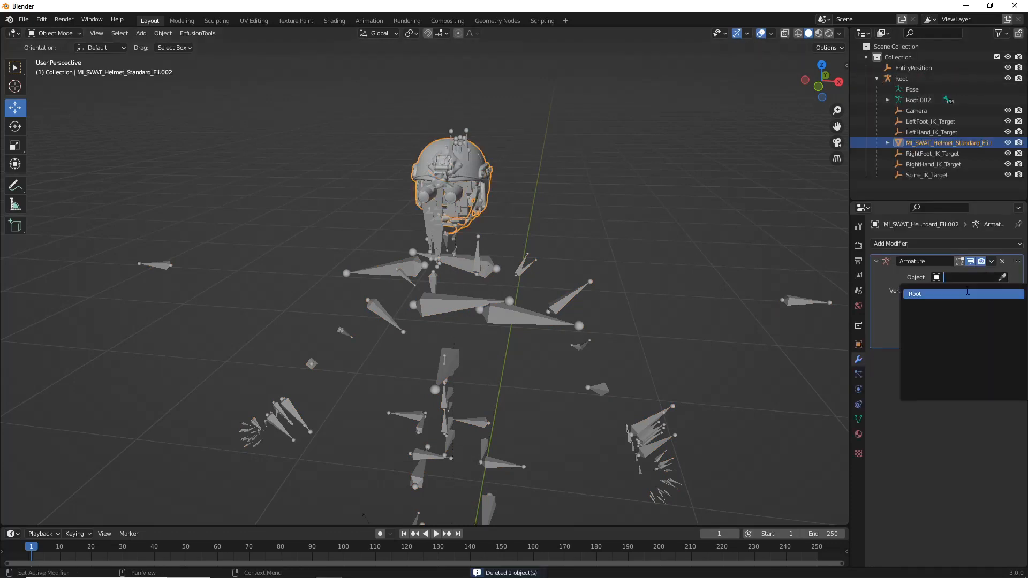
pyautogui.click(959, 296)
pyautogui.click(682, 218)
# Step: Export the scene as FBX, overwriting TestHat.fbx in the Desktop folder
pyautogui.click(25, 19)
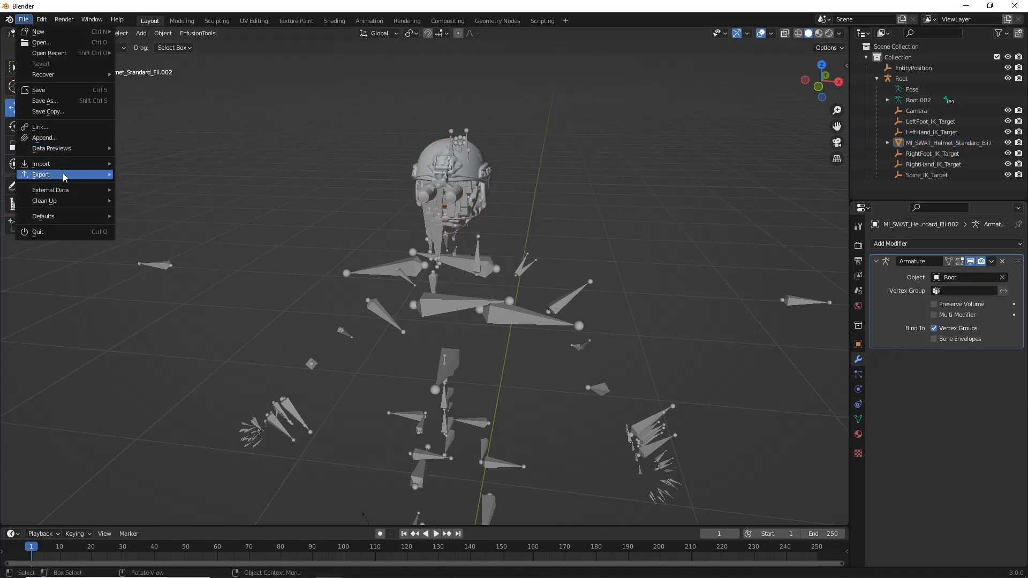
pyautogui.moveTo(65, 177)
pyautogui.click(192, 263)
pyautogui.click(357, 409)
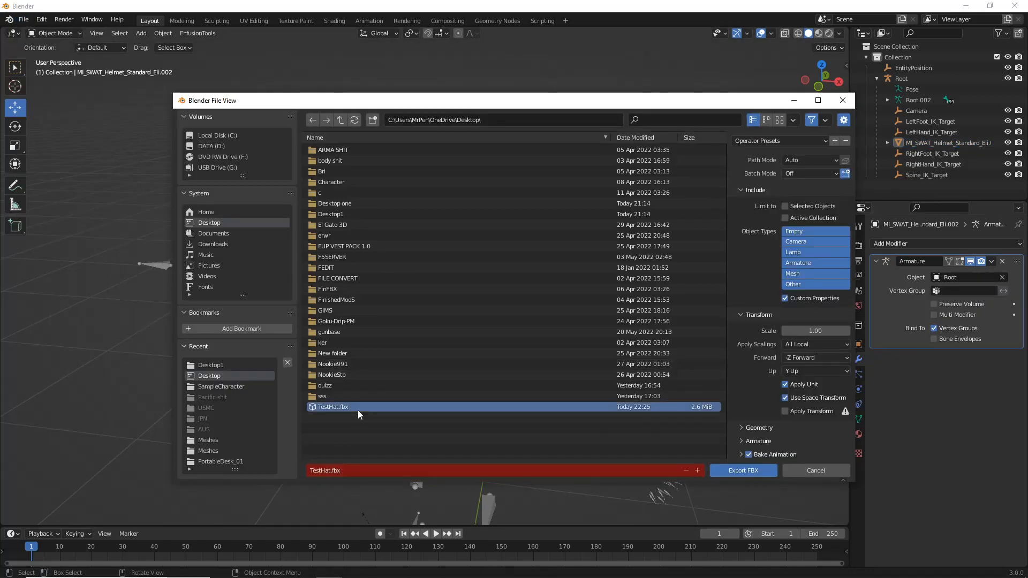
pyautogui.click(743, 471)
# Step: Minimise Blender and switch to Enfusion Workbench
pyautogui.click(967, 5)
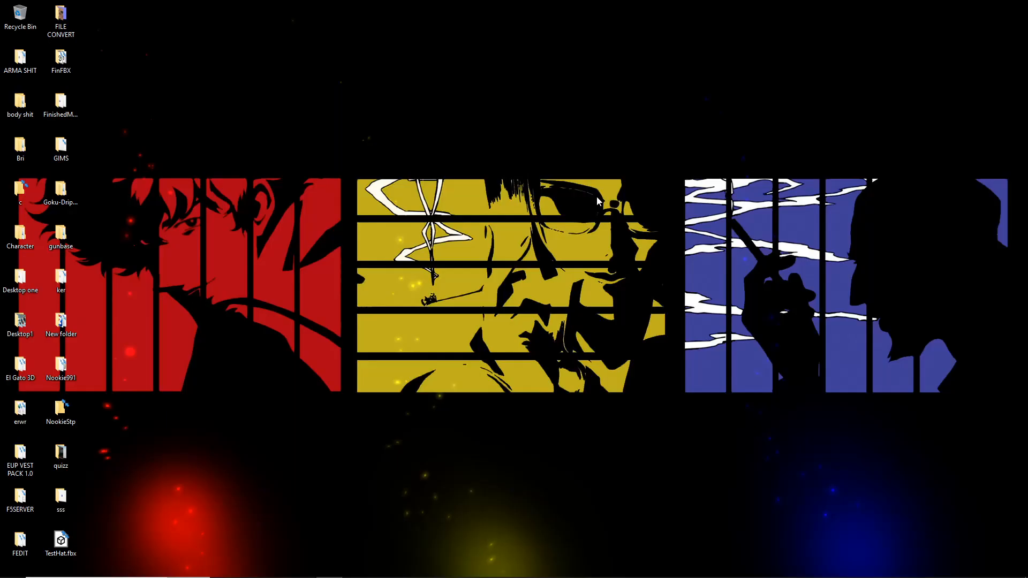
pyautogui.click(329, 569)
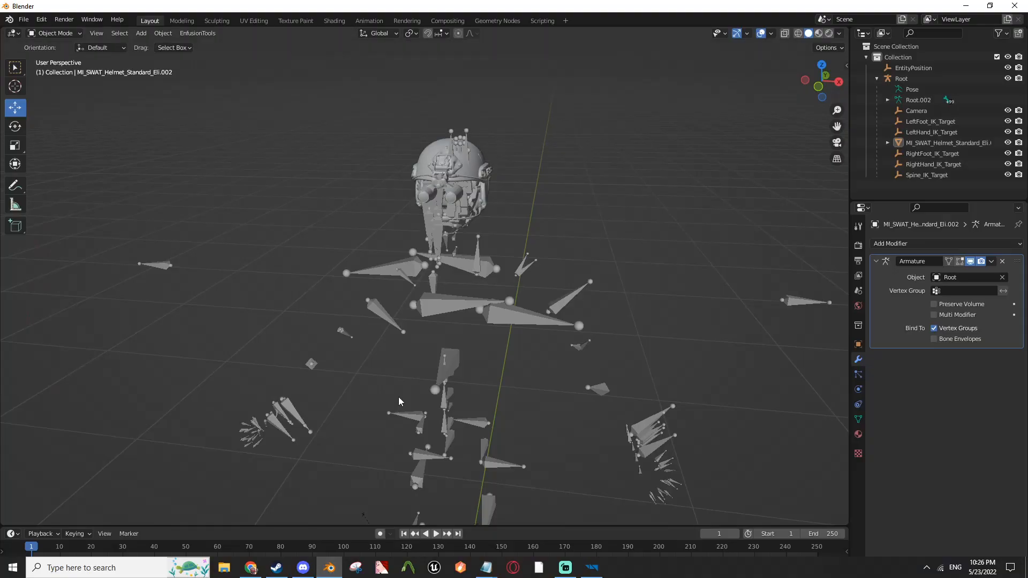
pyautogui.click(967, 5)
pyautogui.click(592, 569)
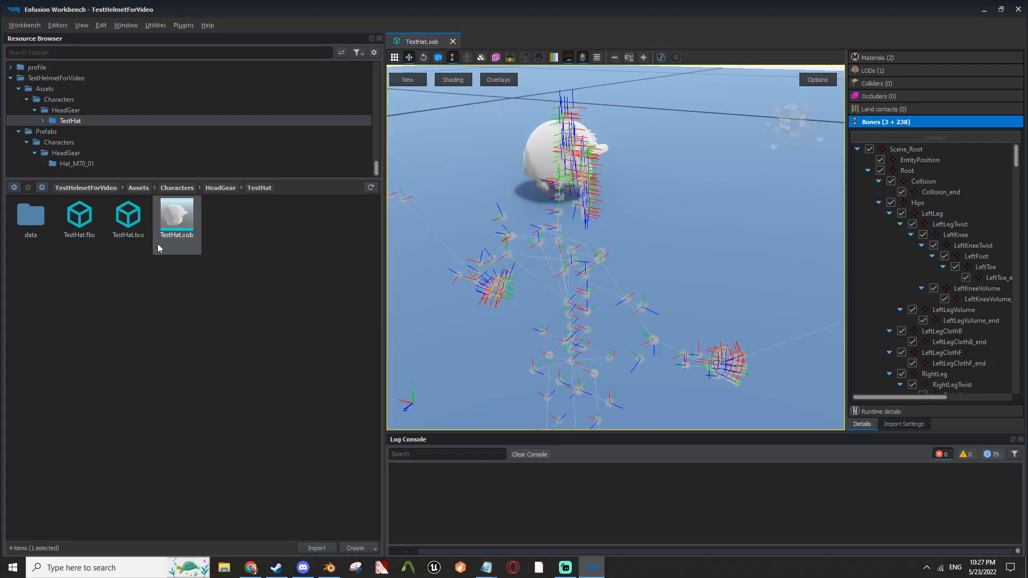
# Step: Delete TestHat.fbx, TestHat.txo and TestHat.xob from the TestHat folder and restore the Workbench window to a smaller size beside the desktop files
pyautogui.moveTo(156, 245); pyautogui.dragTo(98, 235)
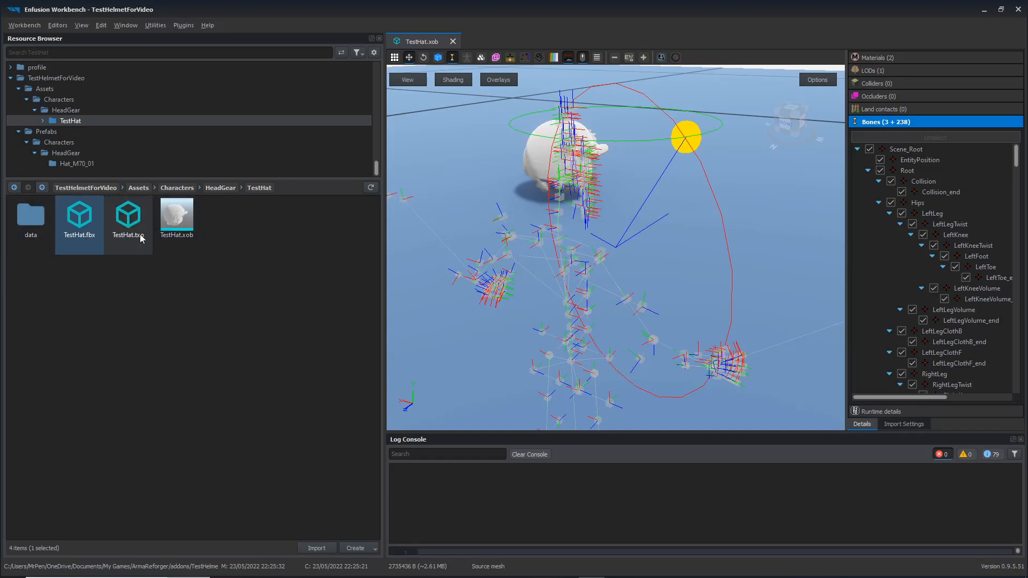
pyautogui.press('Delete')
pyautogui.click(511, 303)
pyautogui.moveTo(390, 10); pyautogui.dragTo(596, 10)
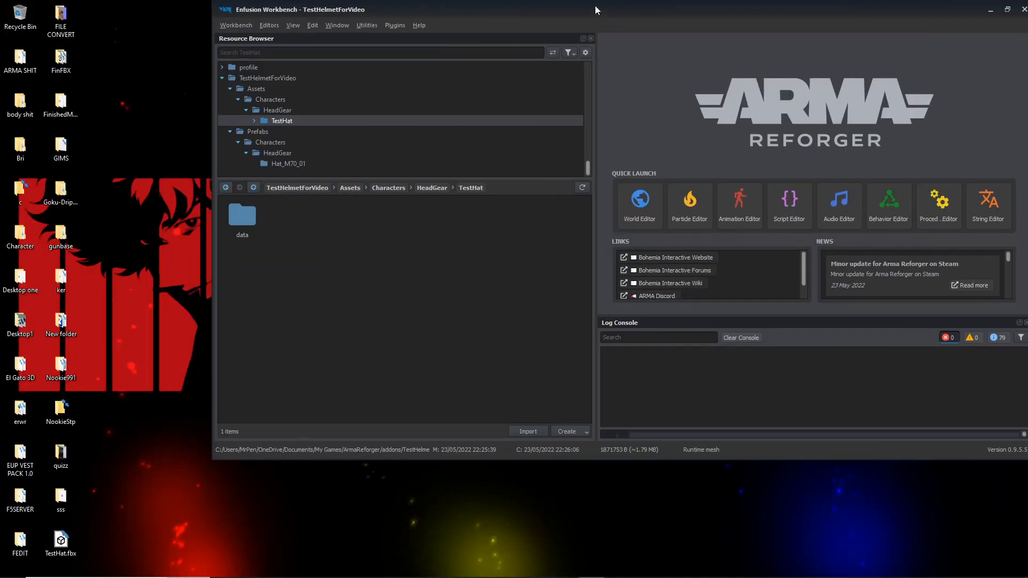
# Step: Import TestHat.fbx from the desktop into the TestHat folder and open the registered TestHat.xob
pyautogui.moveTo(78, 535); pyautogui.dragTo(407, 300)
pyautogui.click(732, 242)
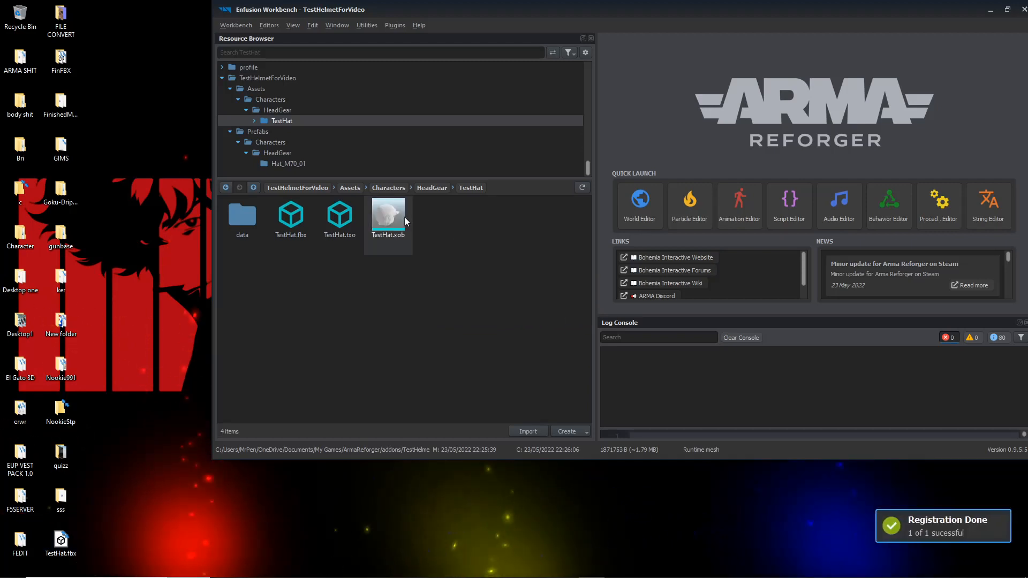
pyautogui.doubleClick(398, 213)
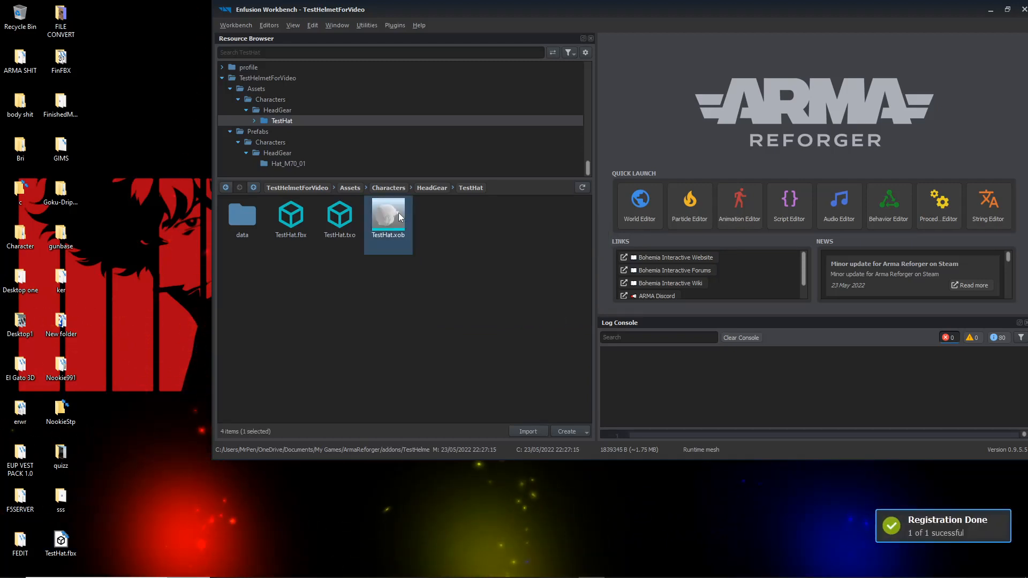
pyautogui.moveTo(709, 32); pyautogui.dragTo(595, 32)
pyautogui.click(566, 568)
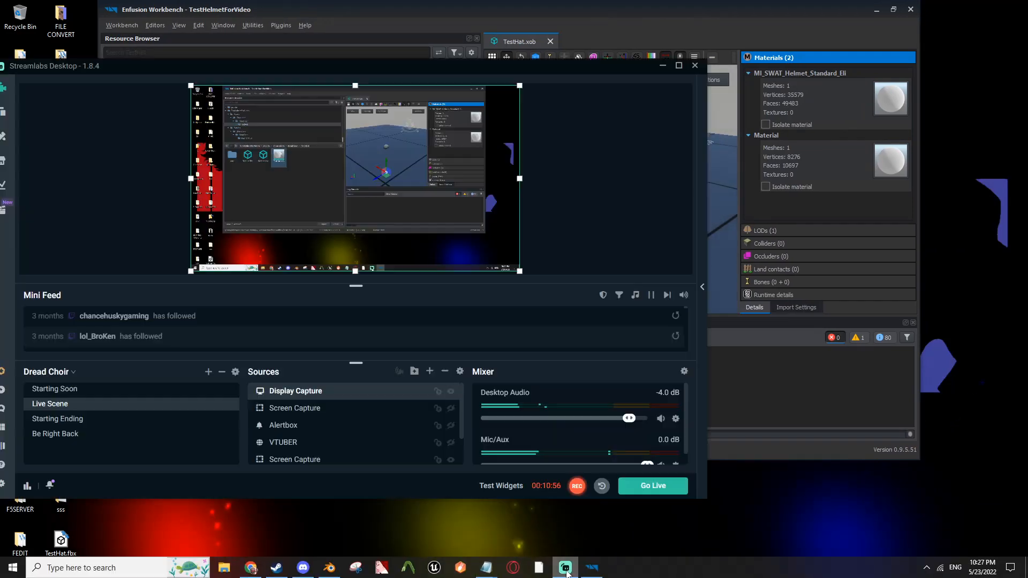
pyautogui.click(566, 568)
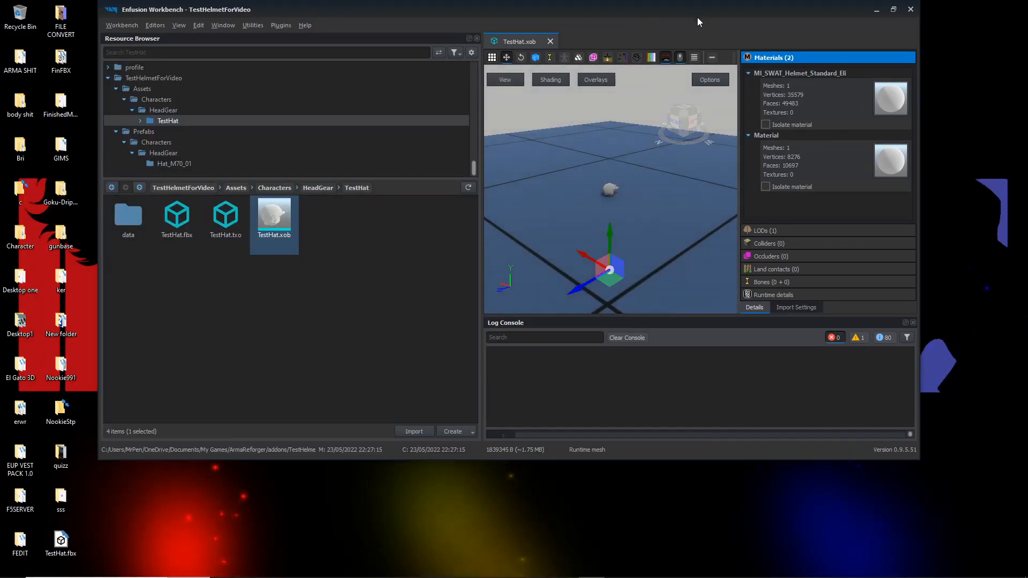
# Step: Enable Export Skinning in the import settings of TestHat.xob and reimport the resource for PC
pyautogui.click(793, 310)
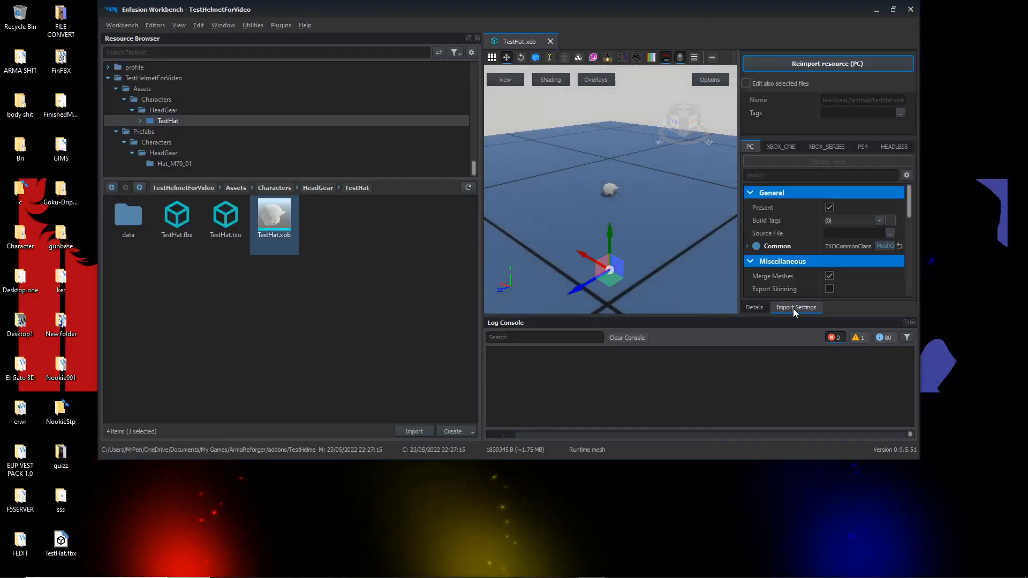
pyautogui.click(818, 66)
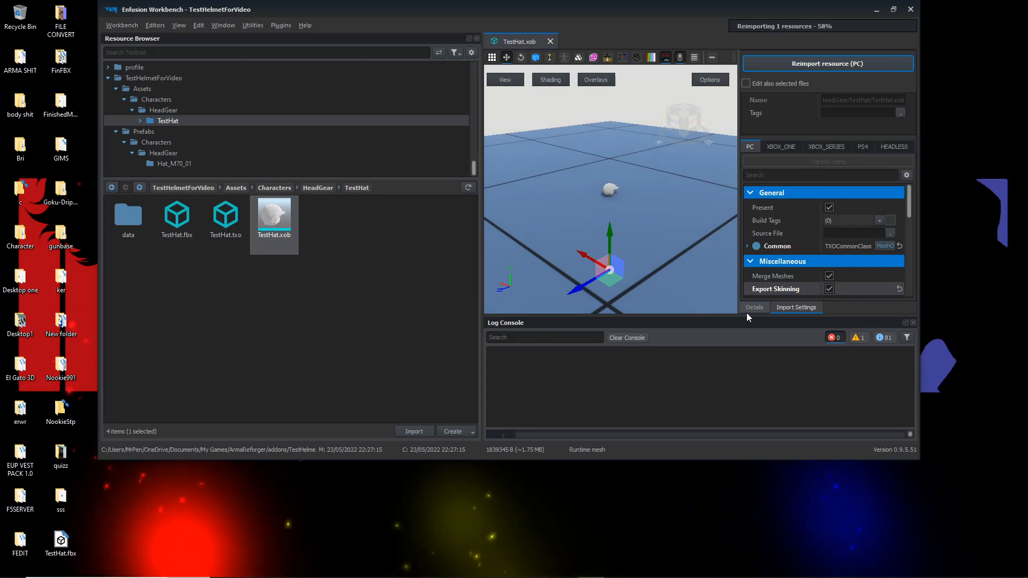
pyautogui.click(764, 306)
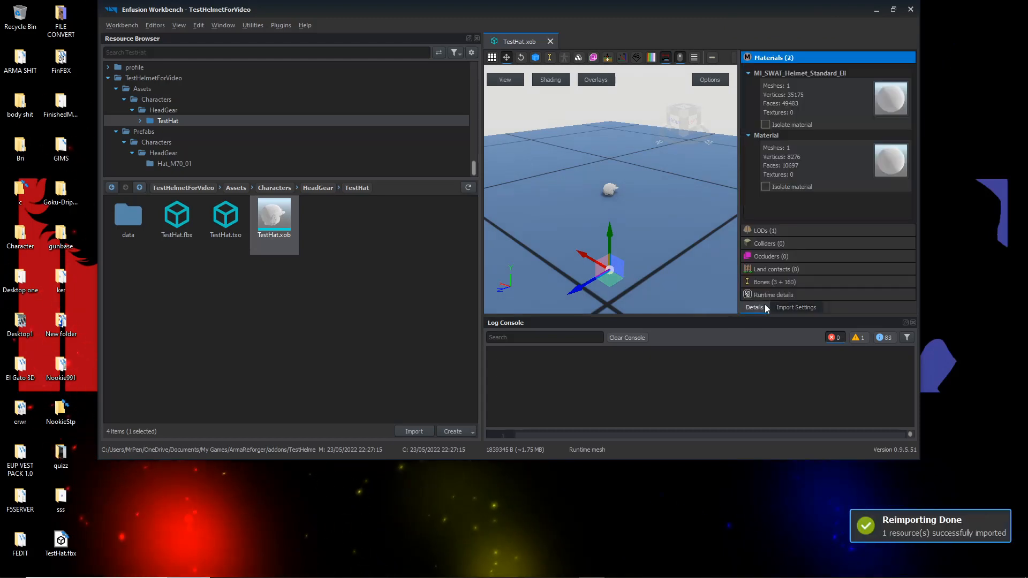
# Step: Enlarge the Workbench window, inspect the reimported helmet up close and show its bone hierarchy
pyautogui.doubleClick(817, 6)
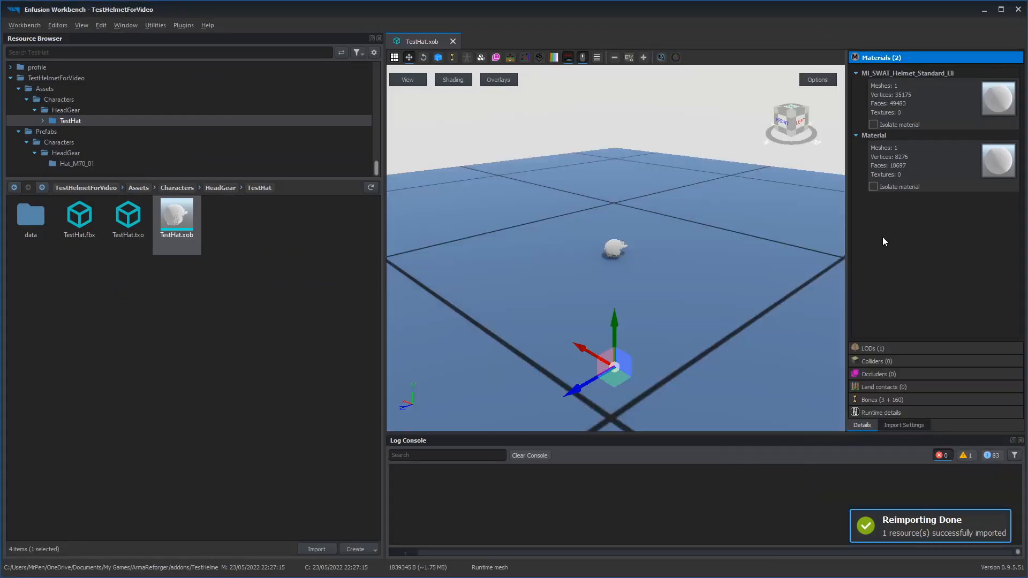
pyautogui.scroll(5, 615, 239)
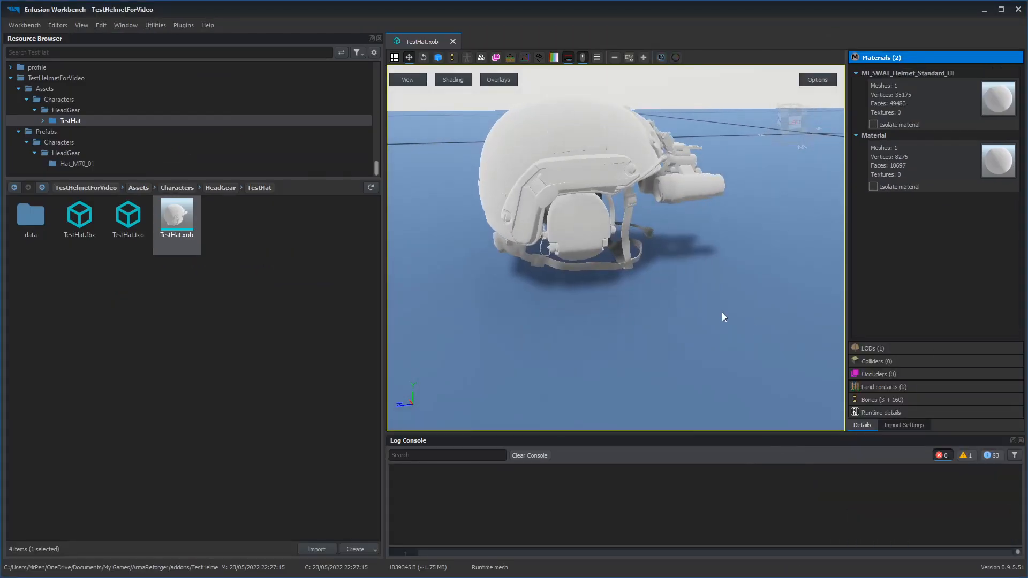
pyautogui.press('d')
pyautogui.moveTo(595, 302); pyautogui.dragTo(575, 297, button='right')
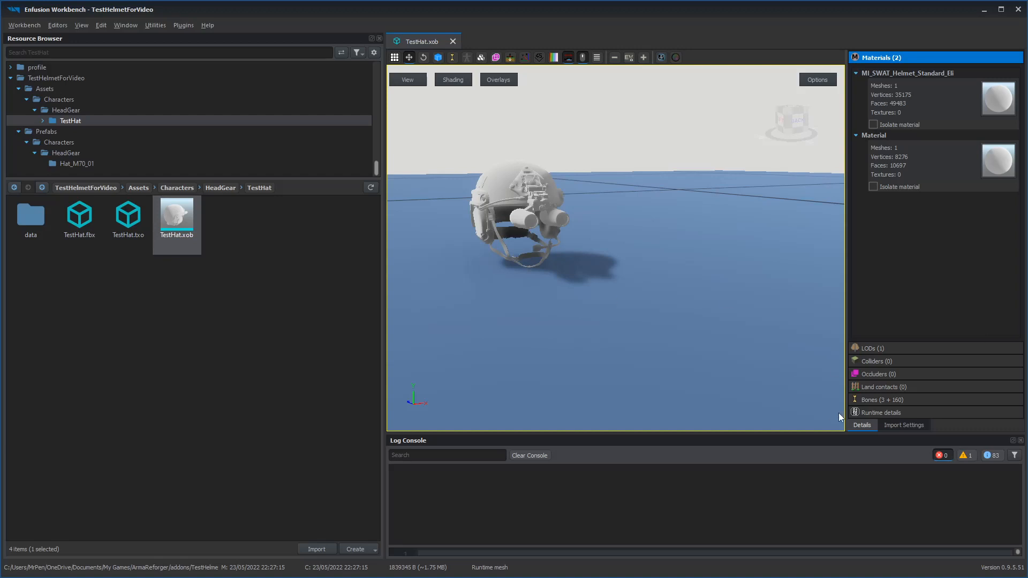
pyautogui.click(910, 400)
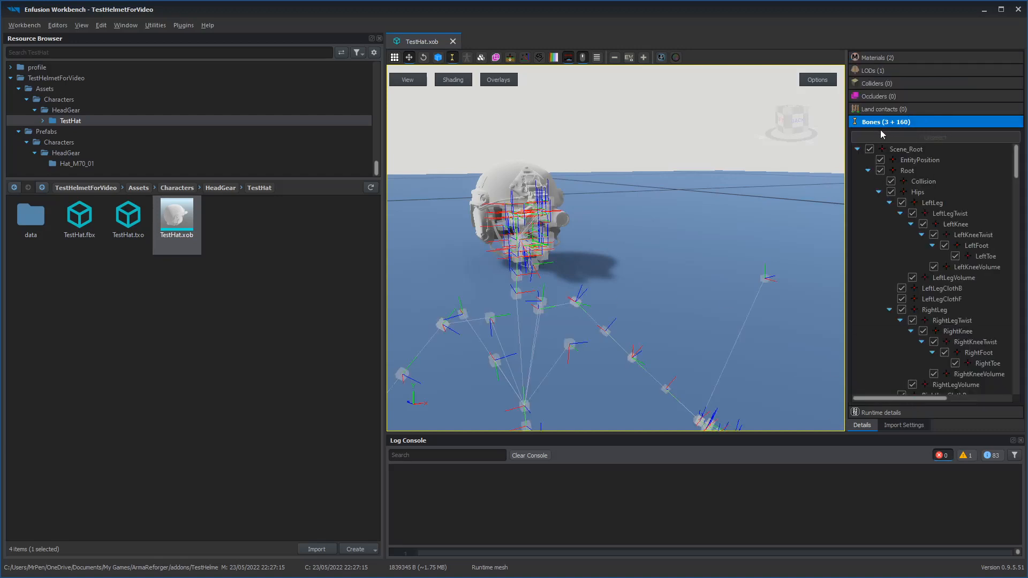
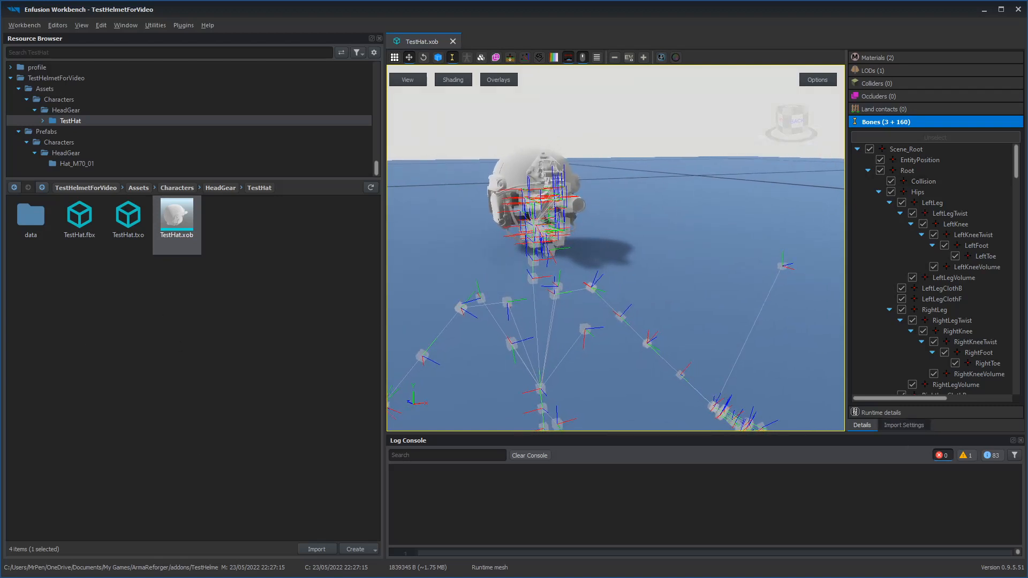
# Step: Switch to Blender and delete the Root armature from the helmet scene
pyautogui.click(985, 9)
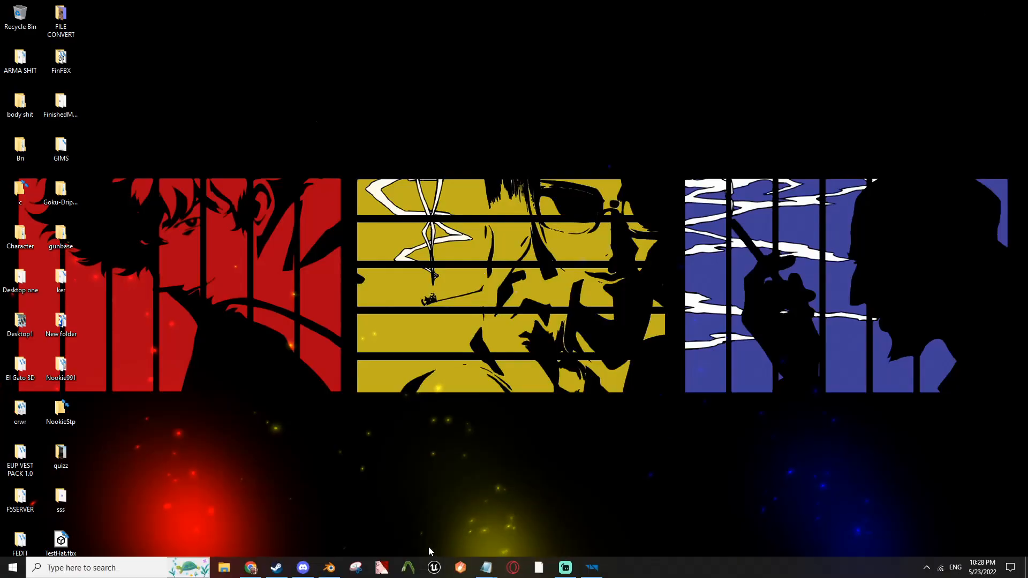
pyautogui.click(329, 567)
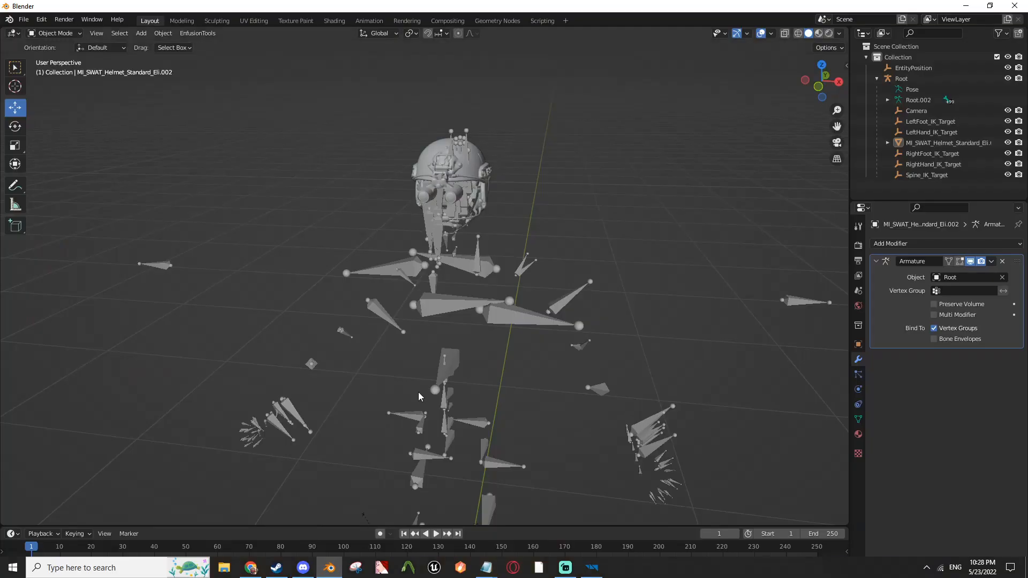
pyautogui.click(490, 255)
pyautogui.press('Delete')
# Step: Delete the remaining empties, including the hand, foot and spine IK targets, Camera and EntityPosition, leaving only the helmet mesh
pyautogui.moveTo(919, 166); pyautogui.dragTo(923, 117)
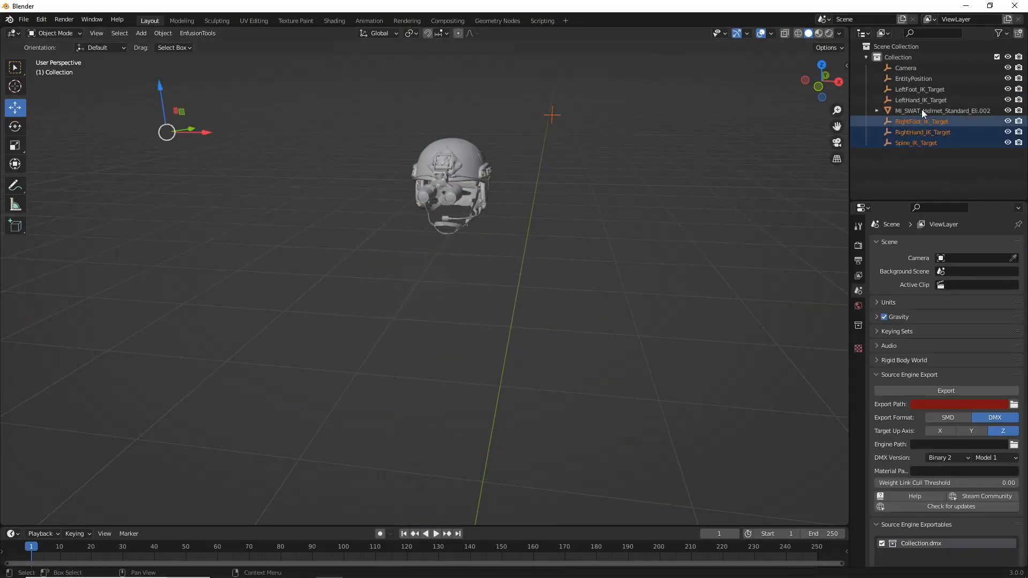
pyautogui.press('Delete')
pyautogui.click(920, 100)
pyautogui.press('Delete')
pyautogui.click(918, 87)
pyautogui.press('Delete')
pyautogui.click(917, 80)
pyautogui.press('Delete')
pyautogui.click(914, 69)
pyautogui.press('Delete')
# Step: Move the helmet mesh down about 1.37 m along Z and apply all its transforms
pyautogui.click(471, 185)
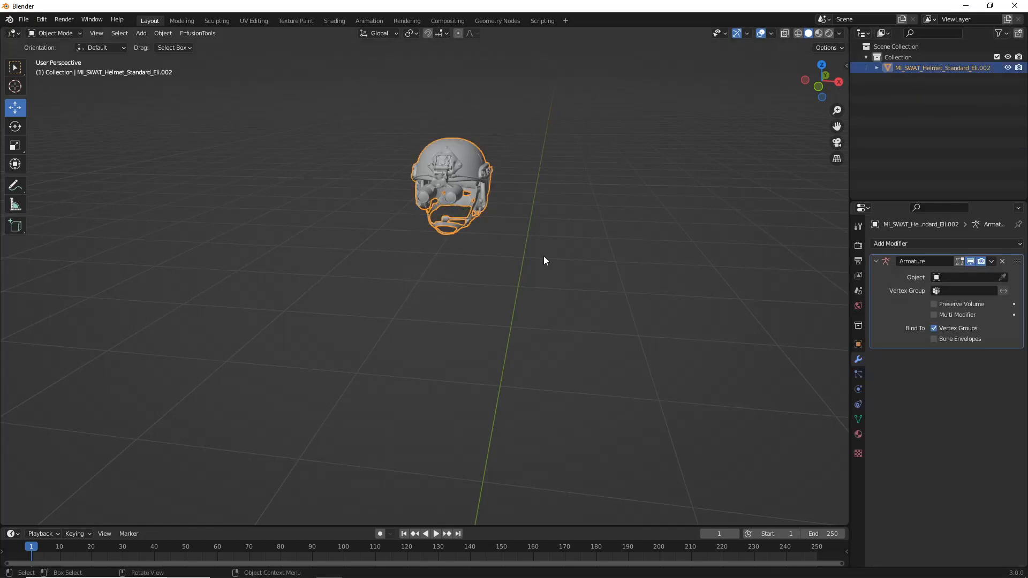
pyautogui.moveTo(544, 257); pyautogui.dragTo(518, 257, button='middle')
pyautogui.keyDown('shift'); pyautogui.moveTo(563, 279); pyautogui.dragTo(586, 150, button='middle'); pyautogui.keyUp('shift')
pyautogui.moveTo(375, 139); pyautogui.dragTo(468, 188, button='middle')
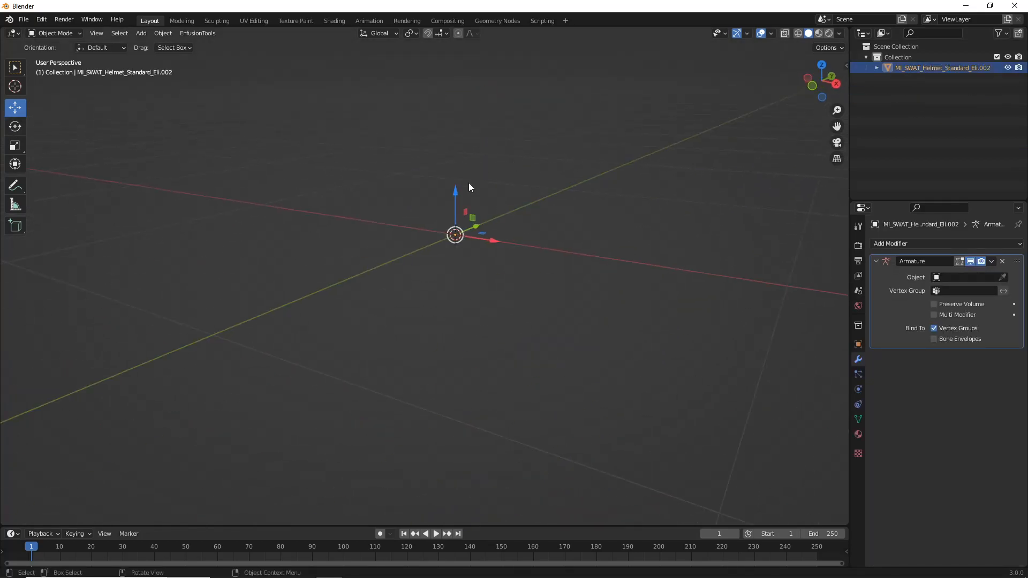
pyautogui.press('g')
pyautogui.press('z')
pyautogui.click(488, 501)
pyautogui.hotkey('ctrl', 'a')
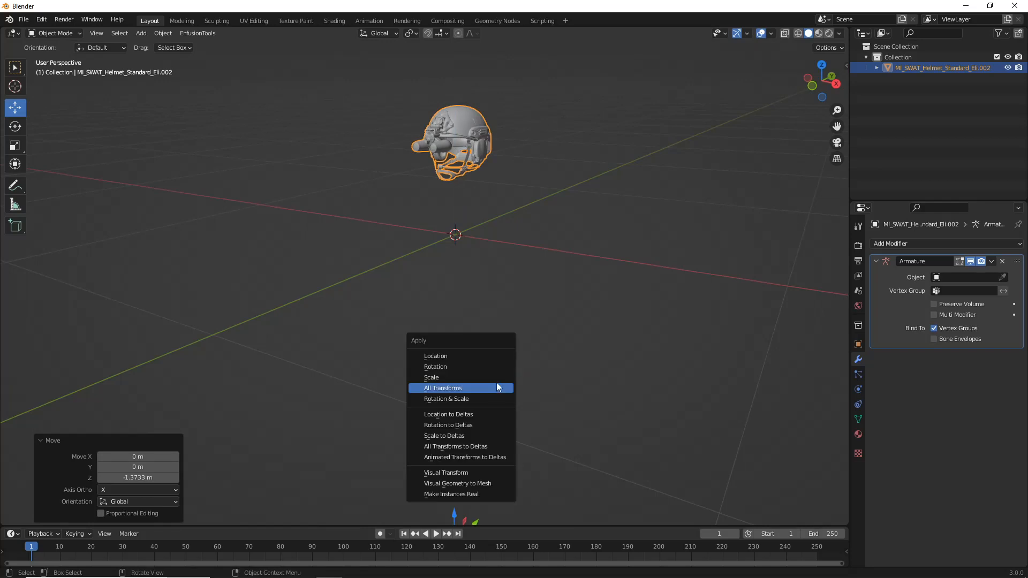
pyautogui.click(496, 383)
# Step: Lower the helmet about another 0.26 m along Z to centre it on the world origin, and apply its transforms
pyautogui.press('g')
pyautogui.press('z')
pyautogui.click(522, 293)
pyautogui.moveTo(522, 293); pyautogui.dragTo(487, 287, button='middle')
pyautogui.scroll(-5, 488, 287)
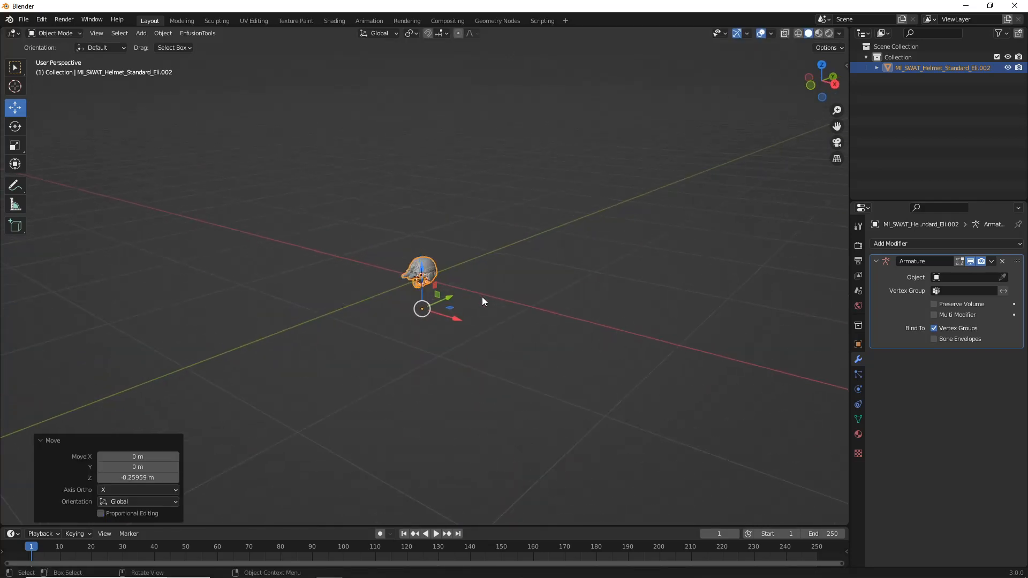
pyautogui.click(96, 33)
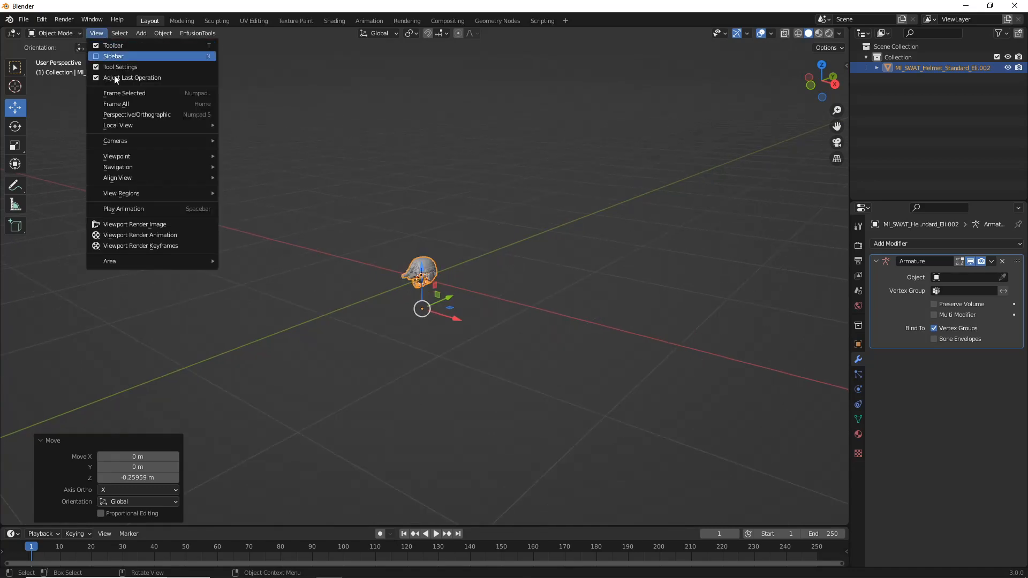
pyautogui.click(115, 94)
pyautogui.hotkey('ctrl', 'a')
pyautogui.moveTo(554, 231); pyautogui.dragTo(593, 242, button='middle')
pyautogui.click(472, 214)
pyautogui.click(552, 246)
pyautogui.click(494, 243)
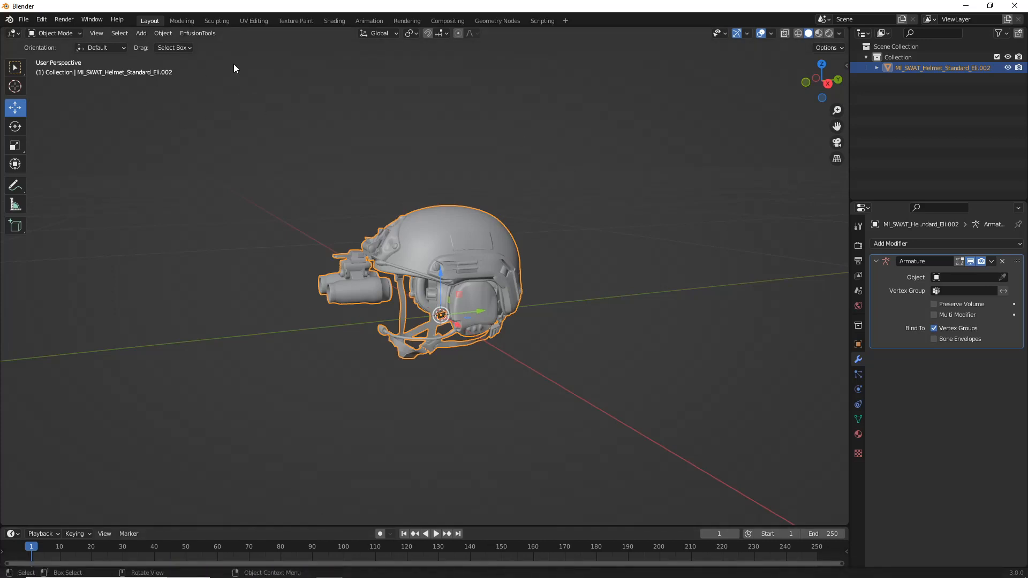
# Step: Add a cube mesh at the world origin around the helmet
pyautogui.click(142, 33)
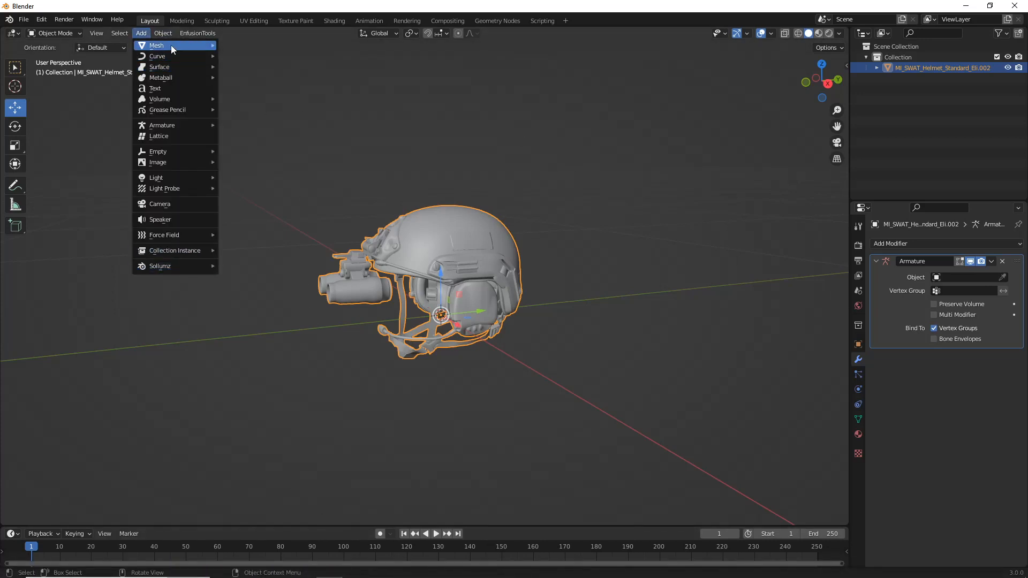
pyautogui.moveTo(171, 45)
pyautogui.click(266, 54)
# Step: Scale the cube to about 0.146 so it roughly encloses the helmet, and apply its transforms
pyautogui.scroll(-6, 476, 200)
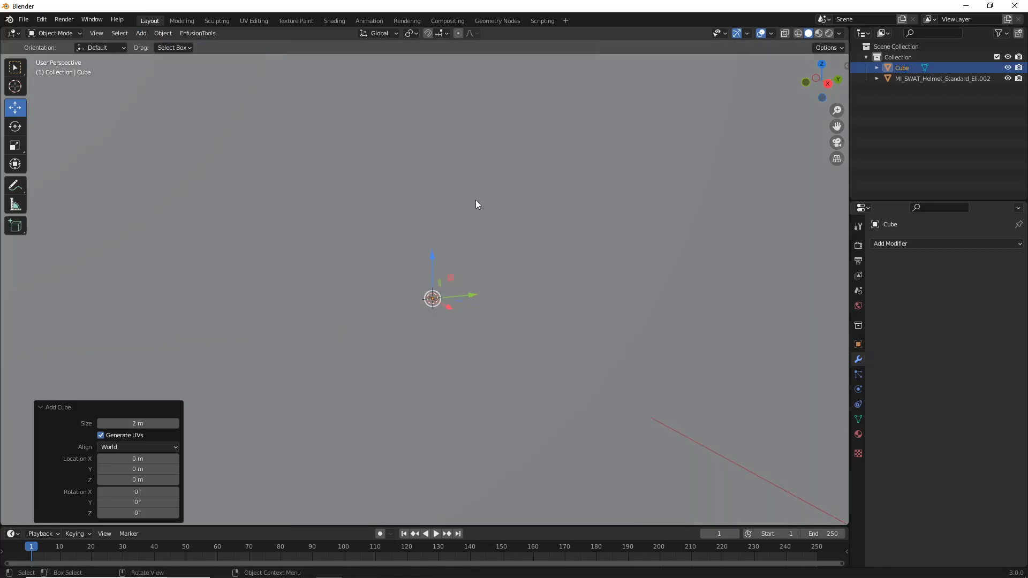
pyautogui.scroll(5, 461, 182)
pyautogui.press('s')
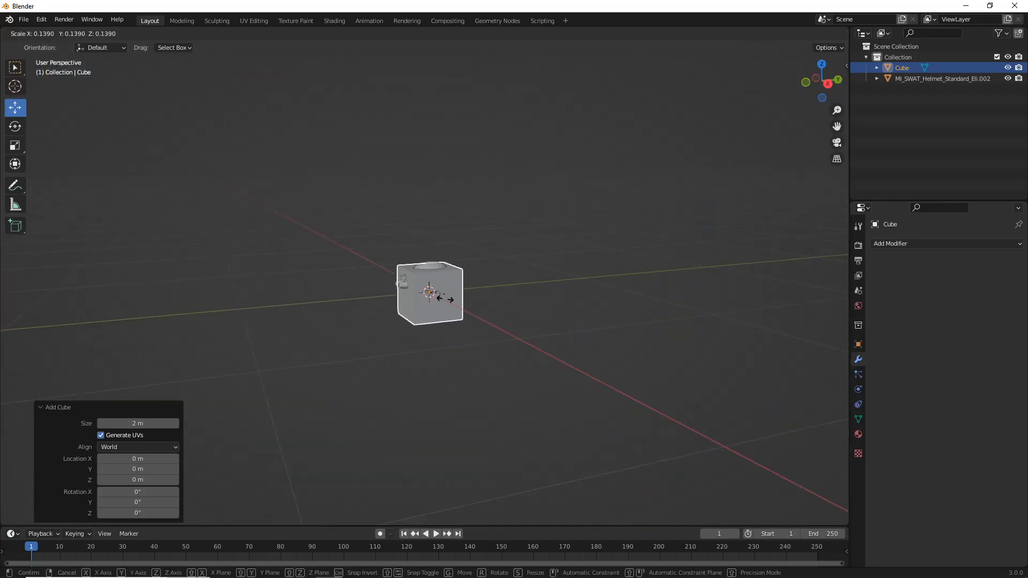
pyautogui.click(446, 288)
pyautogui.moveTo(446, 287); pyautogui.dragTo(413, 288, button='middle')
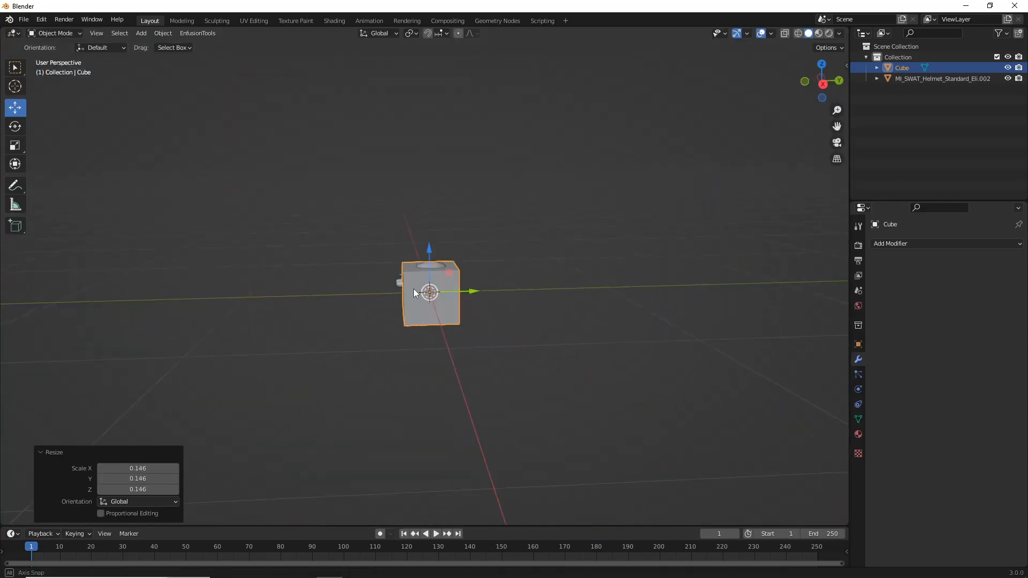
pyautogui.hotkey('ctrl', 'a')
pyautogui.click(412, 289)
# Step: Rename the cube as UCX_TESTHELMET in the scene collection
pyautogui.click(902, 67)
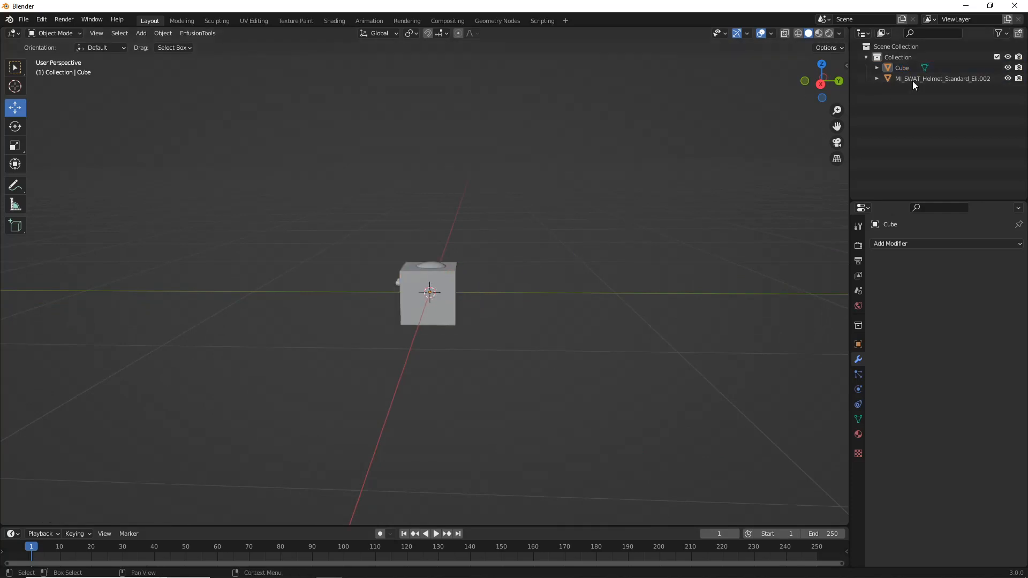
pyautogui.doubleClick(902, 68)
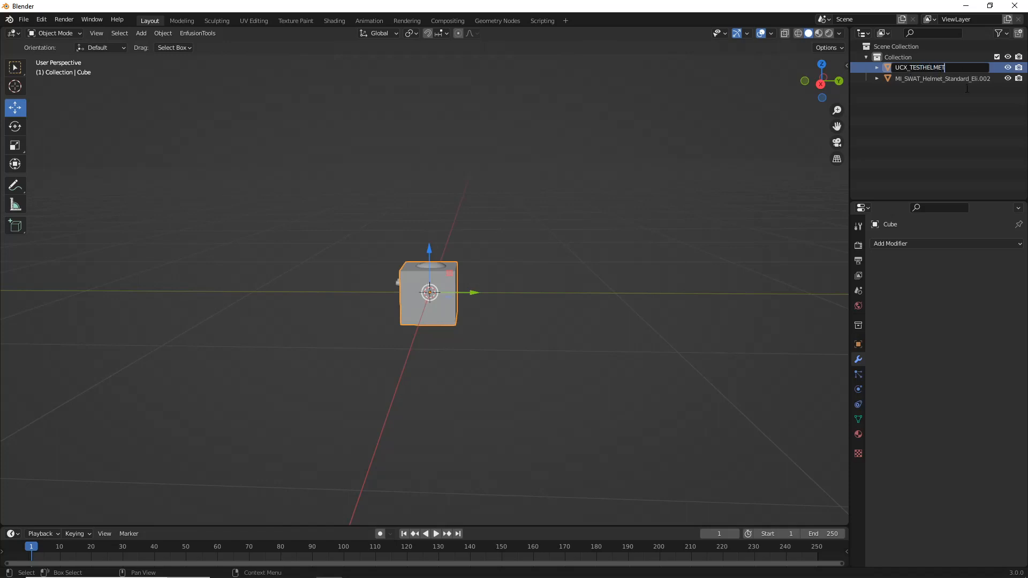
pyautogui.press('Return')
pyautogui.press('Tab')
pyautogui.press('Tab')
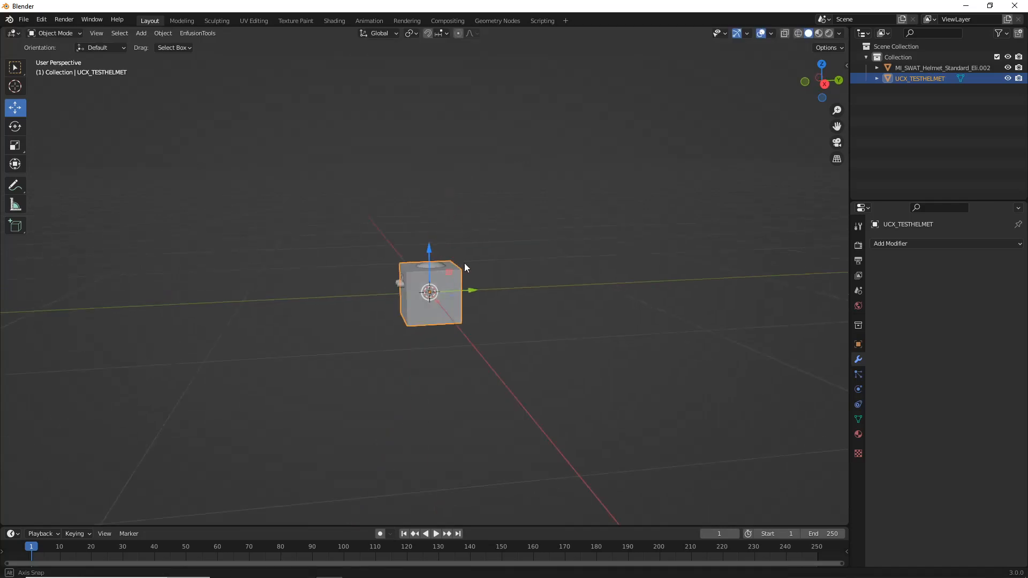
# Step: Select the helmet and the collision cube and export the scene to the desktop as TestGround.fbx
pyautogui.moveTo(465, 263); pyautogui.dragTo(534, 223, button='middle')
pyautogui.click(534, 223)
pyautogui.press('a')
pyautogui.click(24, 19)
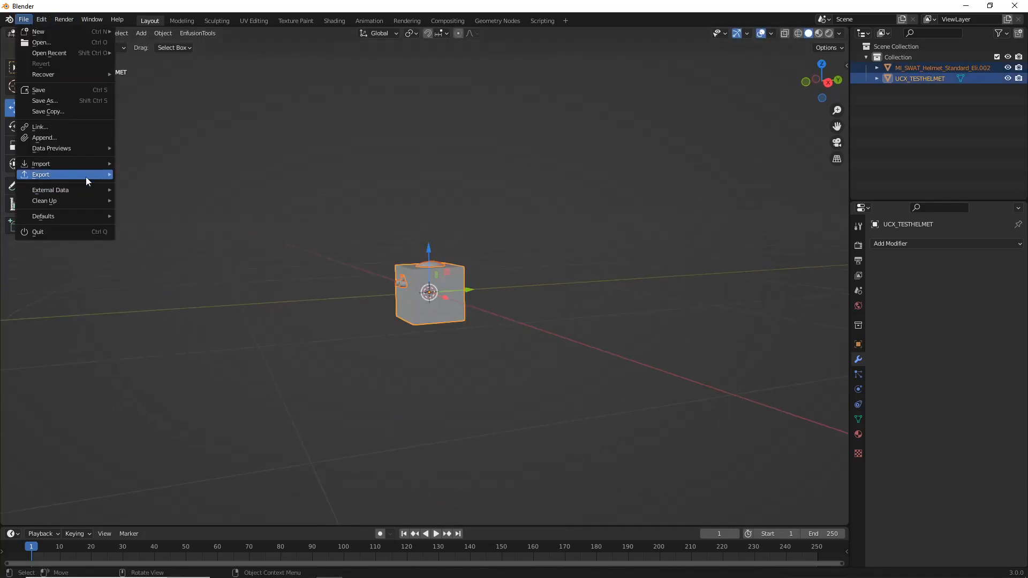
pyautogui.moveTo(86, 177)
pyautogui.click(201, 255)
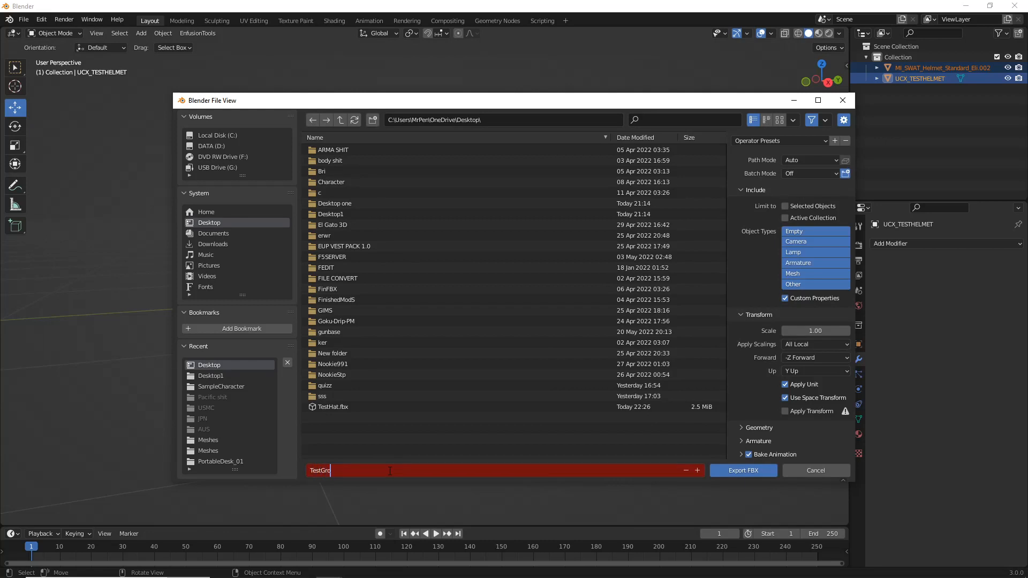
pyautogui.press('Return')
pyautogui.click(750, 469)
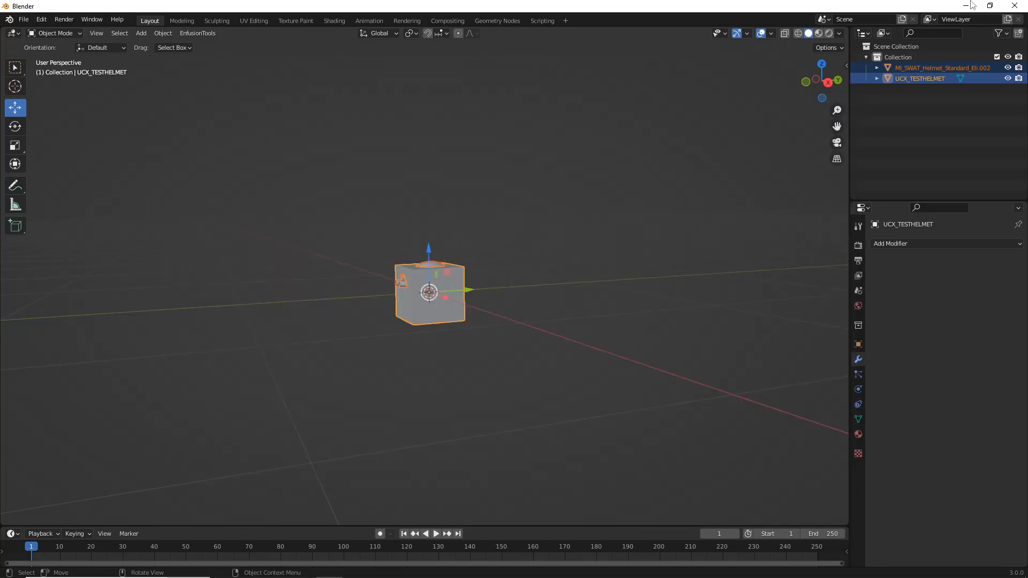
# Step: Switch to Enfusion Workbench, import TestGround.fbx from the desktop into the TestHat folder, and open TestGround.xob
pyautogui.click(968, 5)
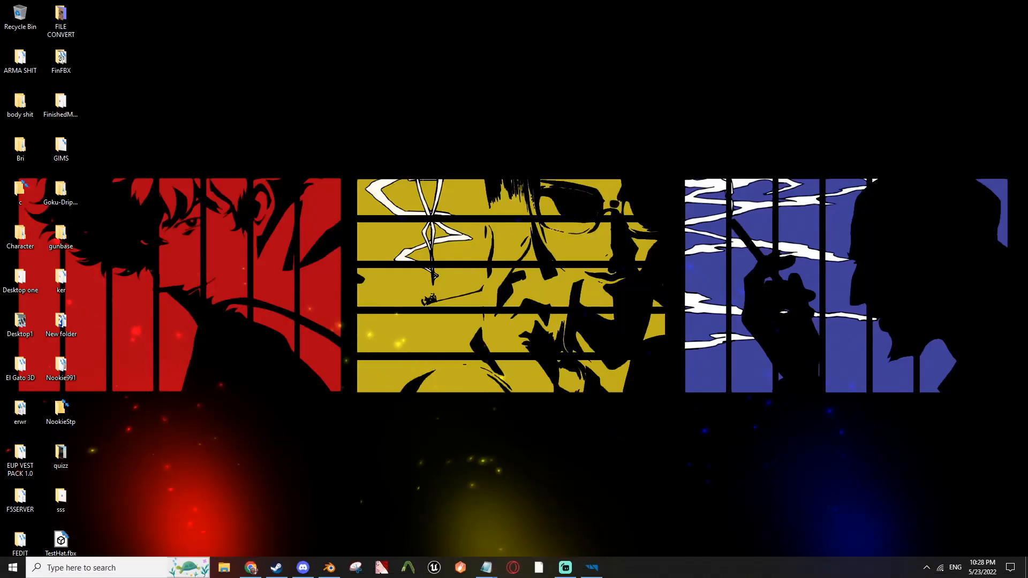
pyautogui.click(594, 569)
pyautogui.moveTo(322, 5); pyautogui.dragTo(342, 46)
pyautogui.moveTo(61, 542); pyautogui.dragTo(464, 323)
pyautogui.click(646, 277)
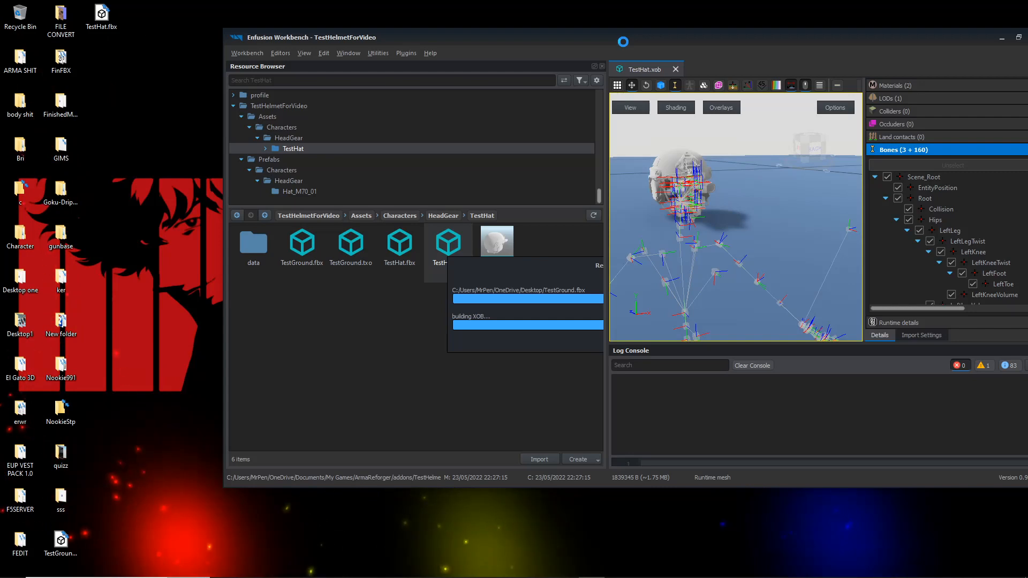
pyautogui.doubleClick(397, 256)
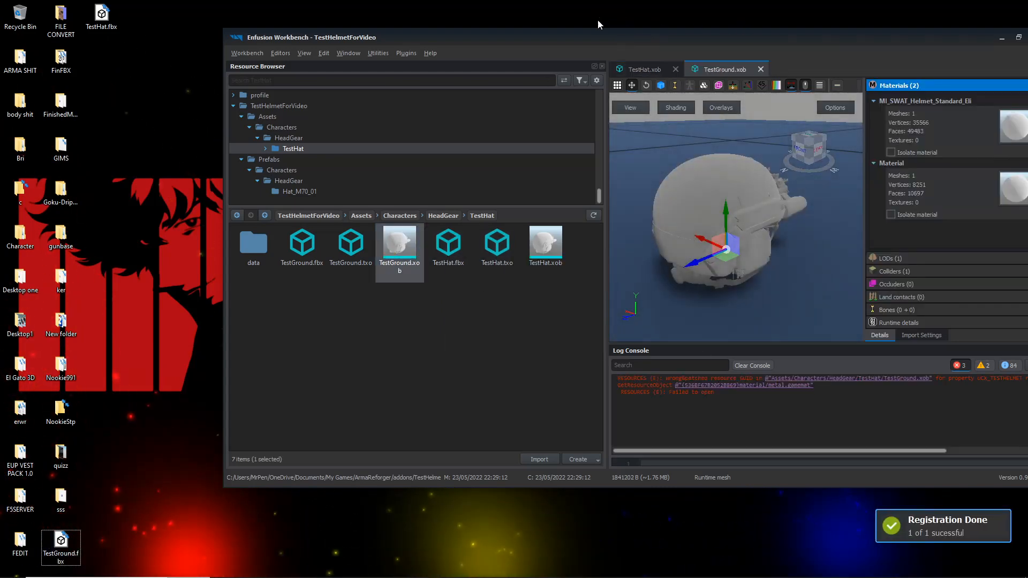
pyautogui.moveTo(630, 44); pyautogui.dragTo(549, 41)
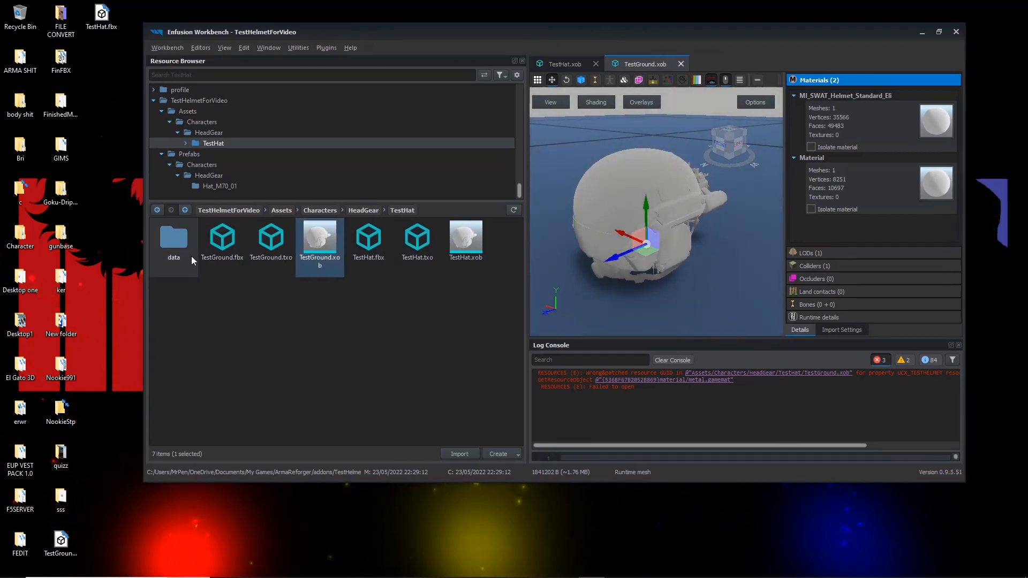
# Step: Open TestHat.xob and examine its material list and the helmet mesh from a closer view
pyautogui.doubleClick(466, 241)
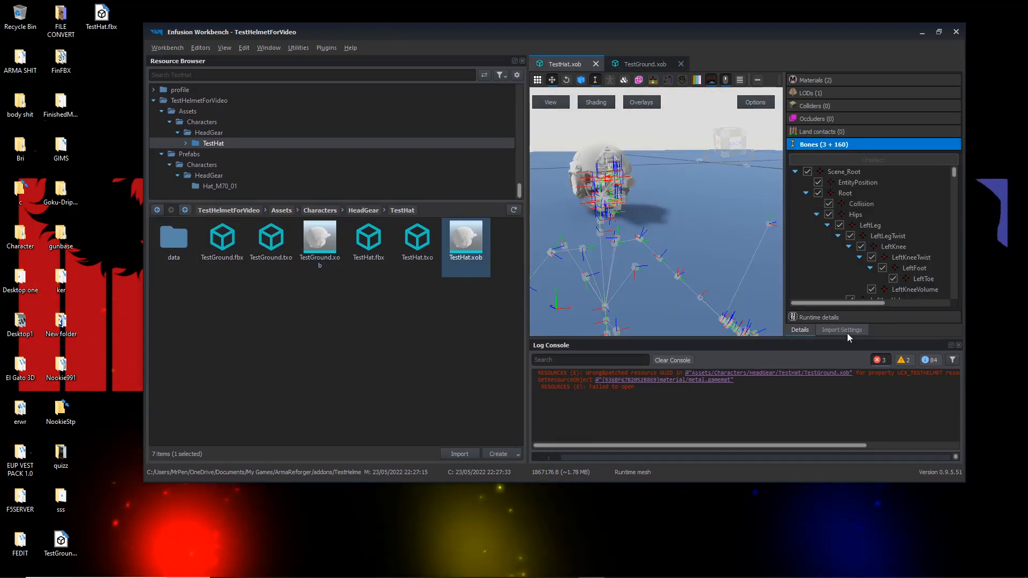
pyautogui.scroll(-1, 937, 204)
pyautogui.click(864, 79)
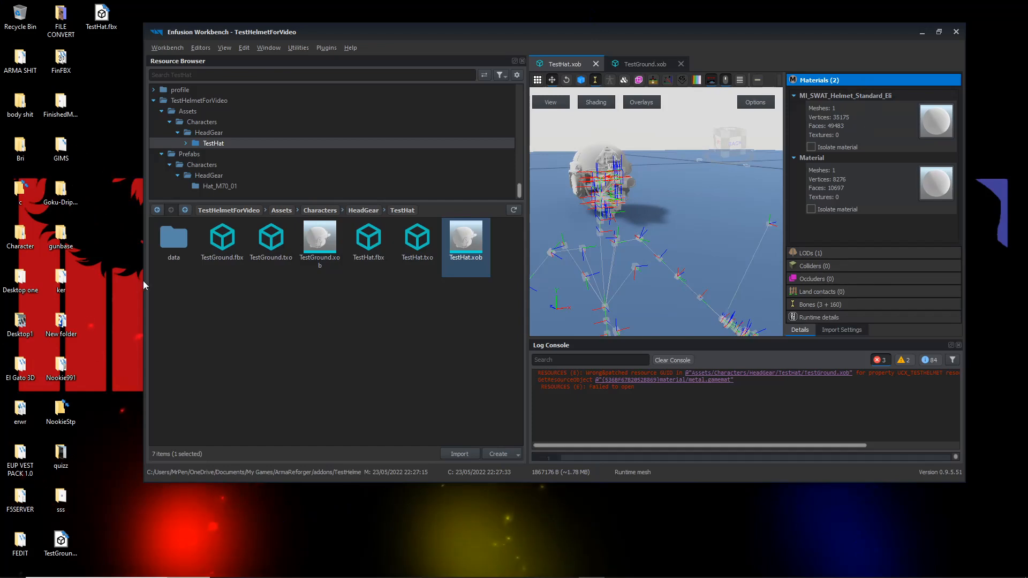
pyautogui.moveTo(614, 237); pyautogui.dragTo(838, 188, button='right')
pyautogui.press('w')
pyautogui.press('s')
# Step: Look through the material files in the TestHat data folder and reopen TestGround.xob for comparison
pyautogui.doubleClick(172, 239)
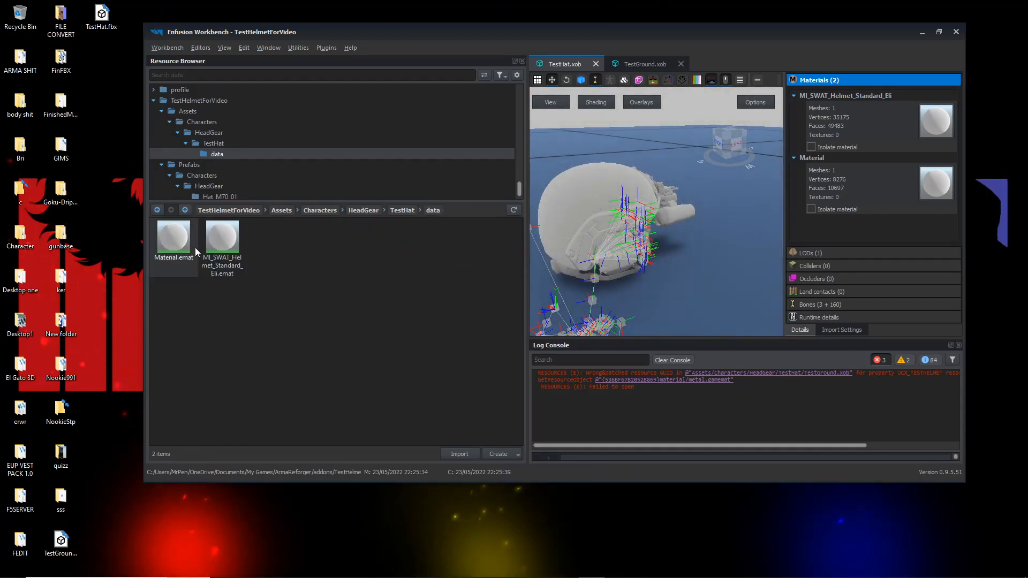
pyautogui.click(228, 146)
pyautogui.click(337, 257)
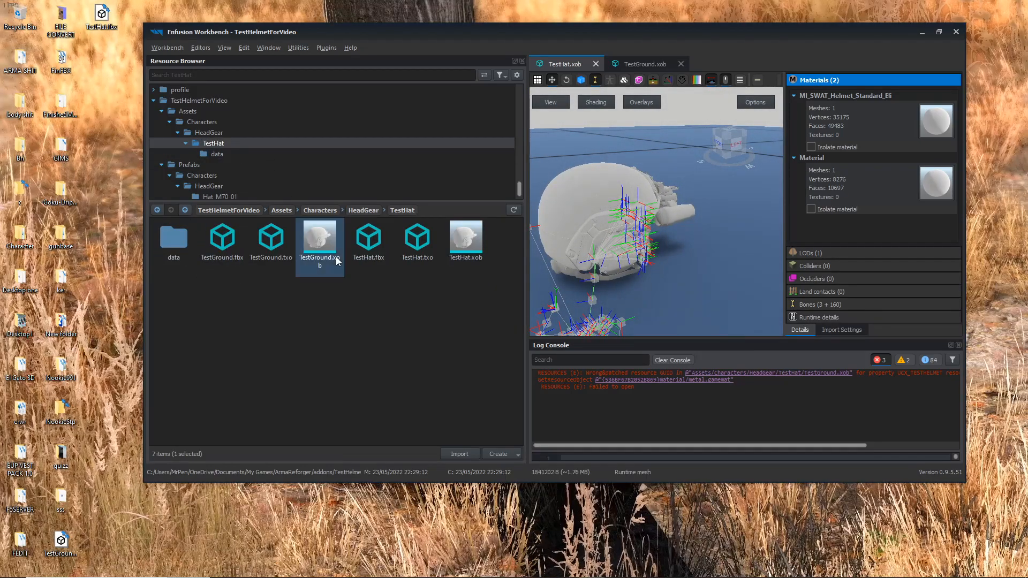
pyautogui.doubleClick(337, 259)
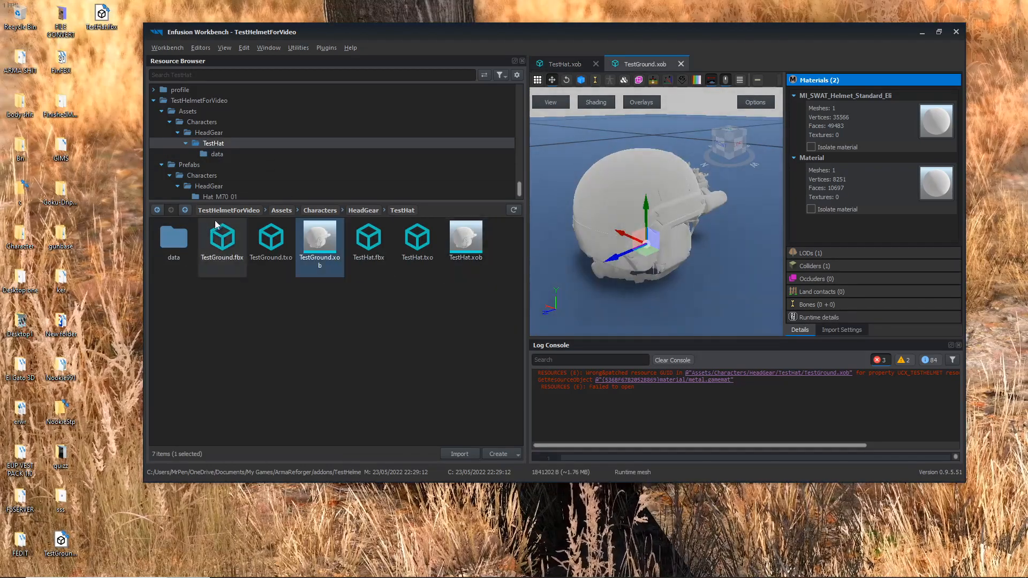
# Step: Open MI_SWAT_Helmet_Standard_Eli.emat from the data folder and assign HeadClipping_A.edds as its opacity map
pyautogui.doubleClick(185, 234)
pyautogui.doubleClick(222, 238)
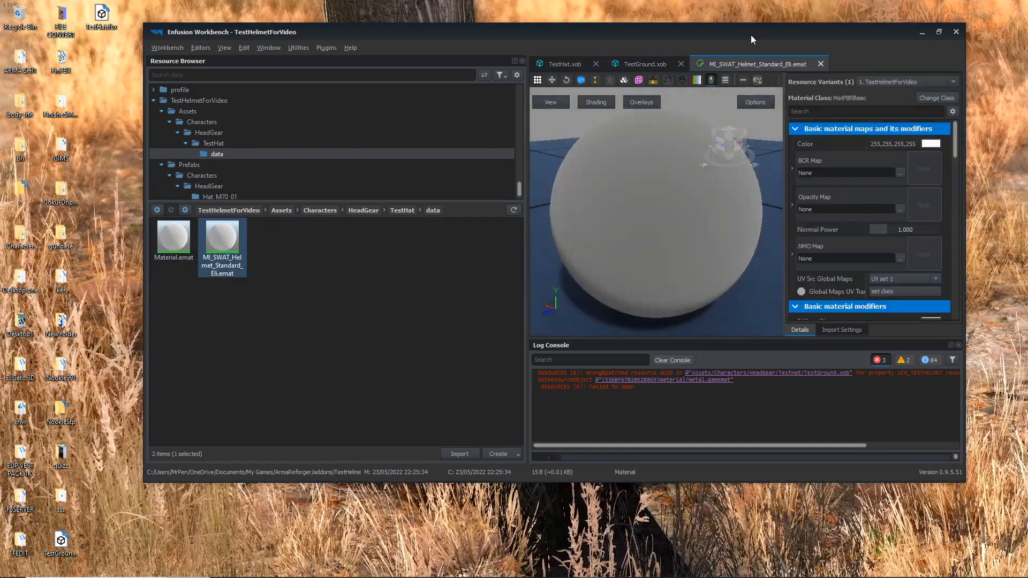
pyautogui.doubleClick(751, 33)
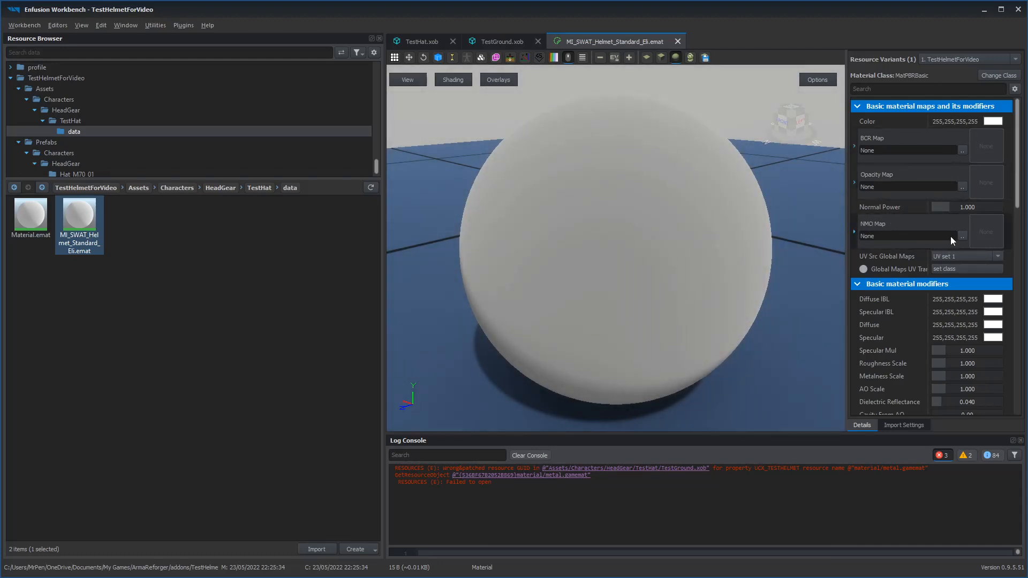
pyautogui.click(959, 187)
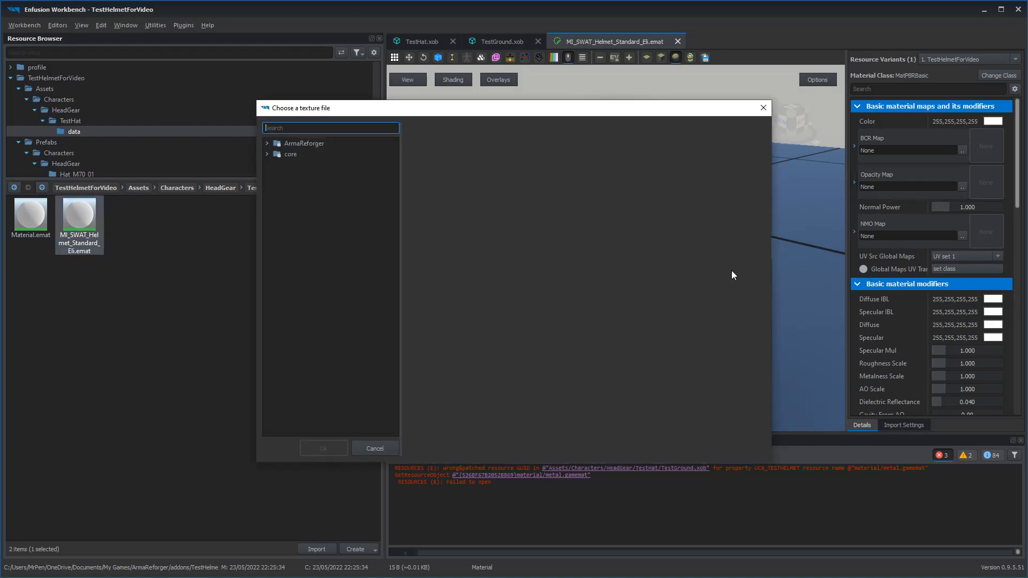
pyautogui.click(340, 240)
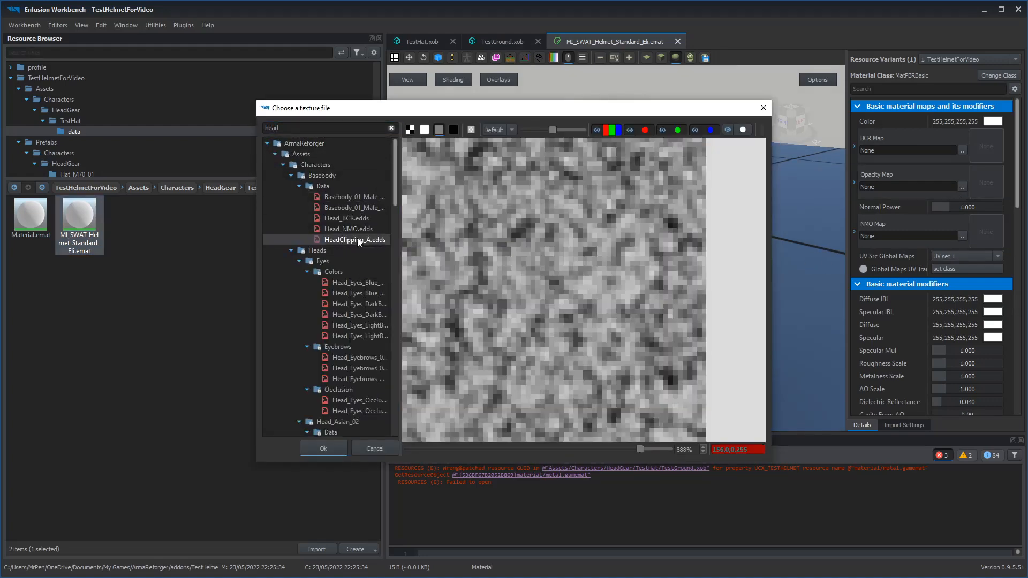
pyautogui.doubleClick(359, 241)
# Step: Enable the Allow User Alpha Bias and Disable User Alpha In Shadow options for the MI_SWAT_Helmet_Standard_Eli material
pyautogui.scroll(-3, 1017, 180)
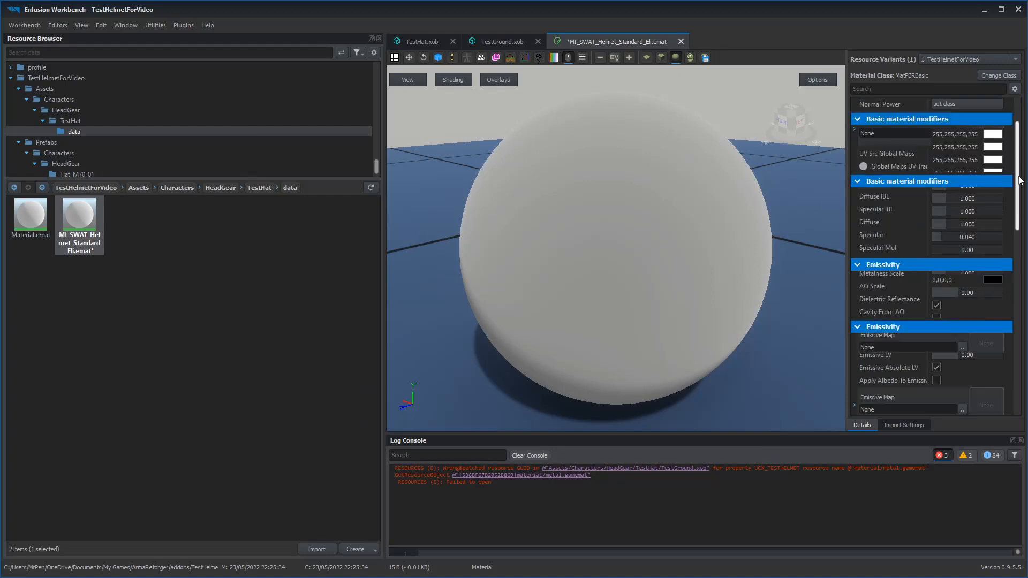
pyautogui.scroll(-15, 1021, 180)
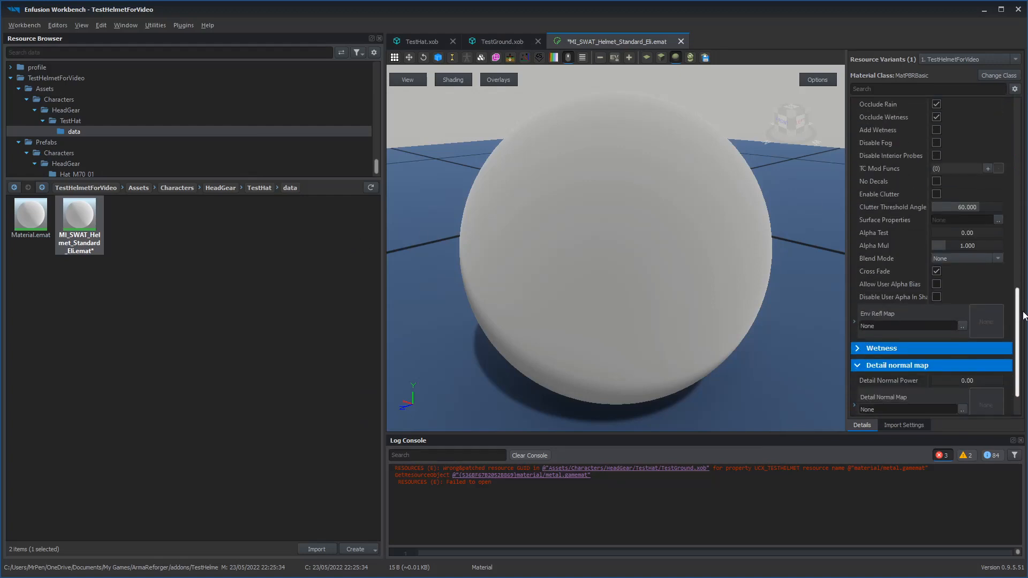
pyautogui.click(937, 297)
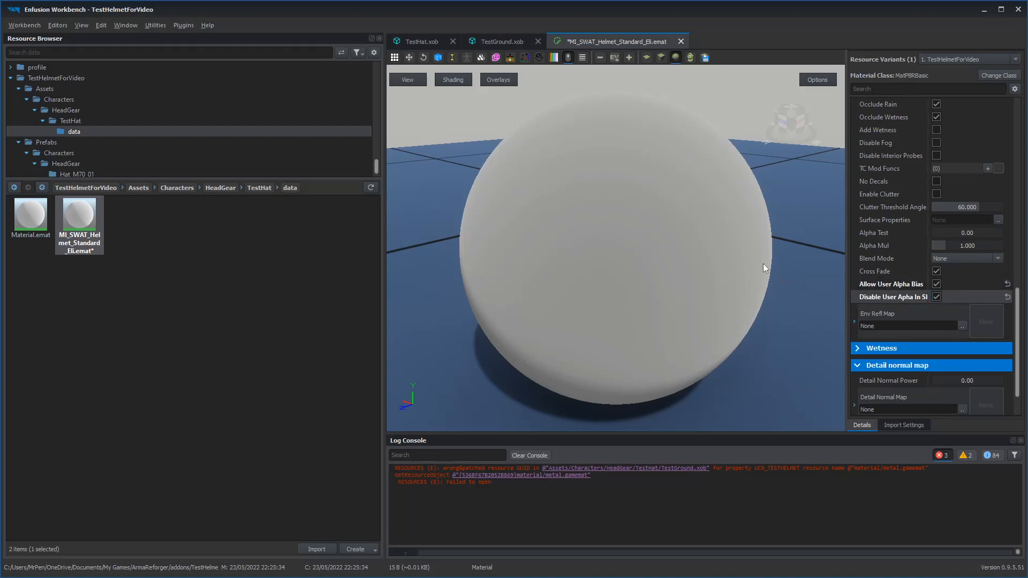
# Step: Open Material.emat and assign HeadClipping_A.edds as its opacity map
pyautogui.doubleClick(31, 215)
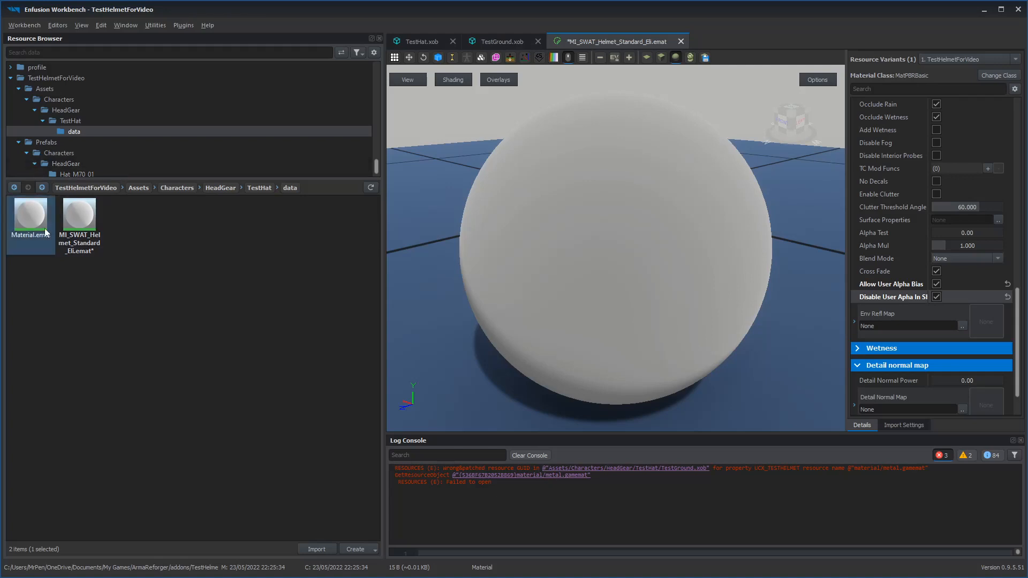
pyautogui.scroll(15, 967, 176)
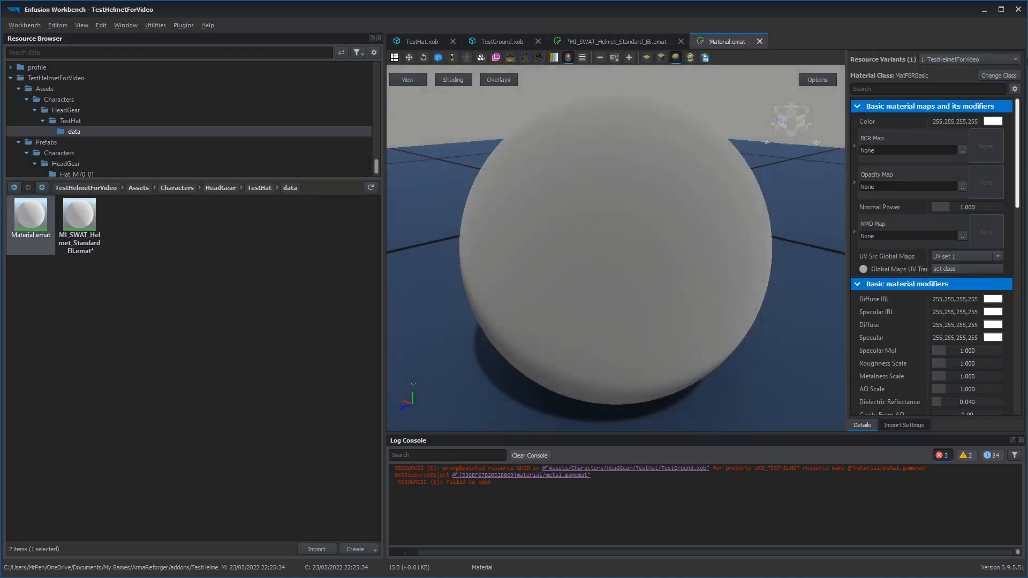
pyautogui.click(963, 187)
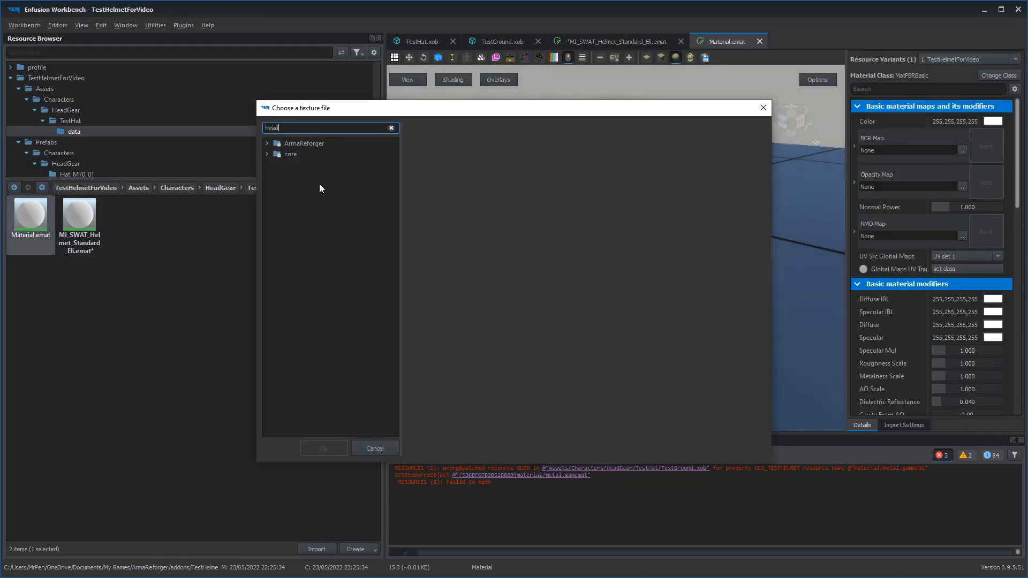
pyautogui.doubleClick(355, 241)
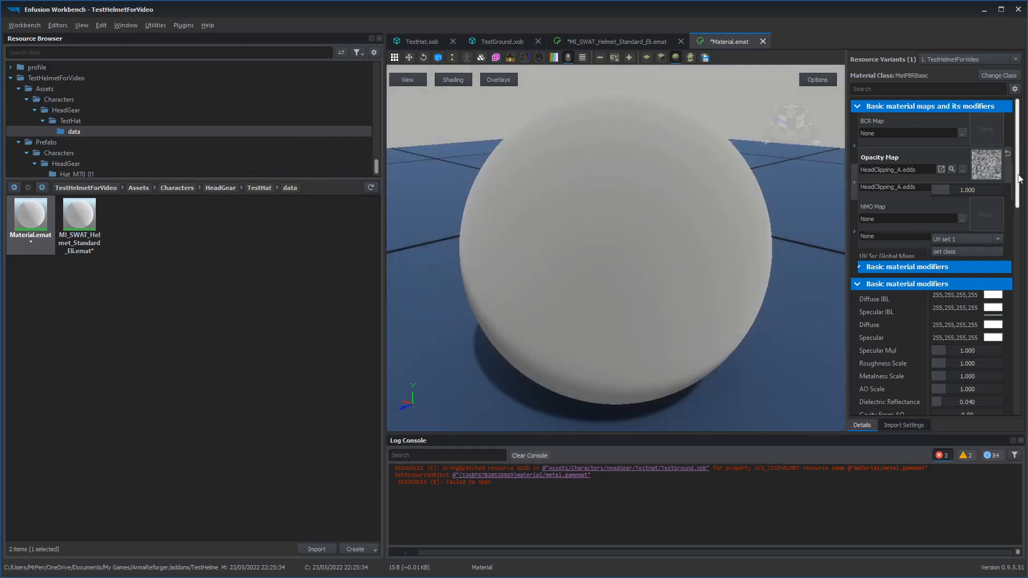
# Step: Enable Allow User Alpha Bias and Disable User Alpha In Shadow for Material.emat, and save all modified materials
pyautogui.moveTo(1019, 179); pyautogui.dragTo(1017, 386)
pyautogui.click(937, 258)
pyautogui.click(937, 245)
pyautogui.hotkey('ctrl', 's')
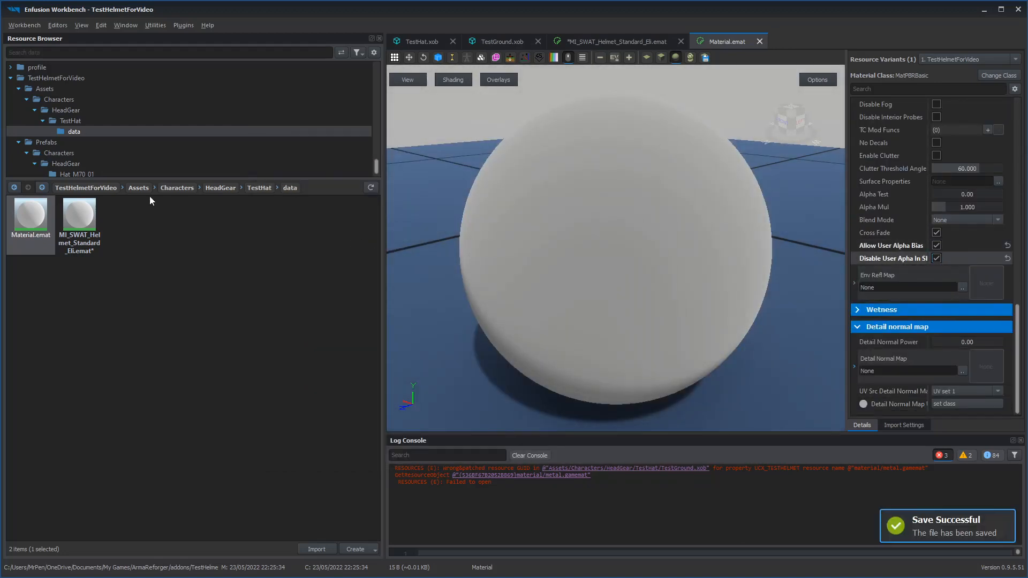
pyautogui.hotkey('ctrl', 'shift', 's')
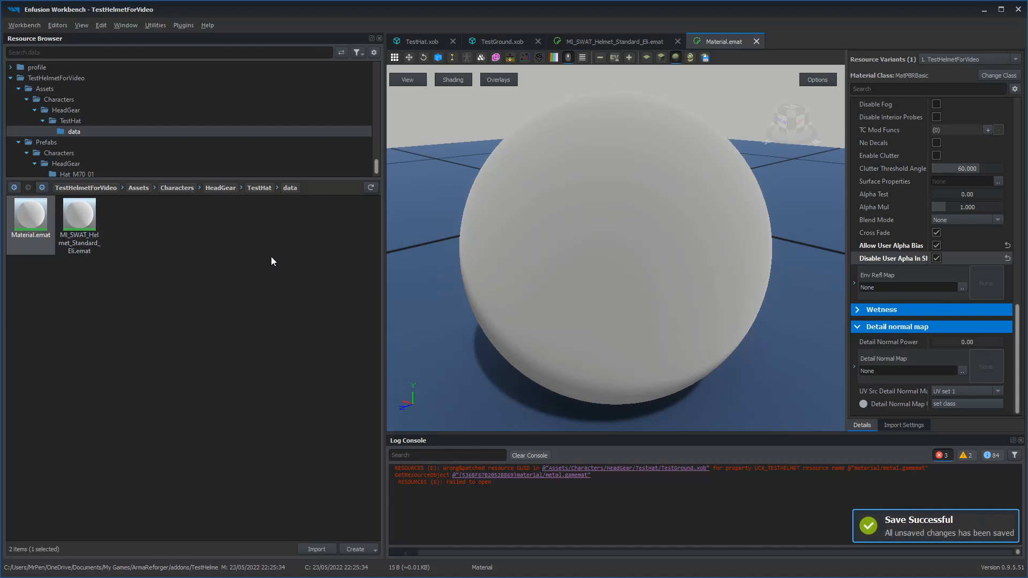
# Step: Return to the TestHat asset folder and check the TestGround.xob and TestHat.xob models
pyautogui.click(253, 275)
pyautogui.click(70, 121)
pyautogui.doubleClick(324, 220)
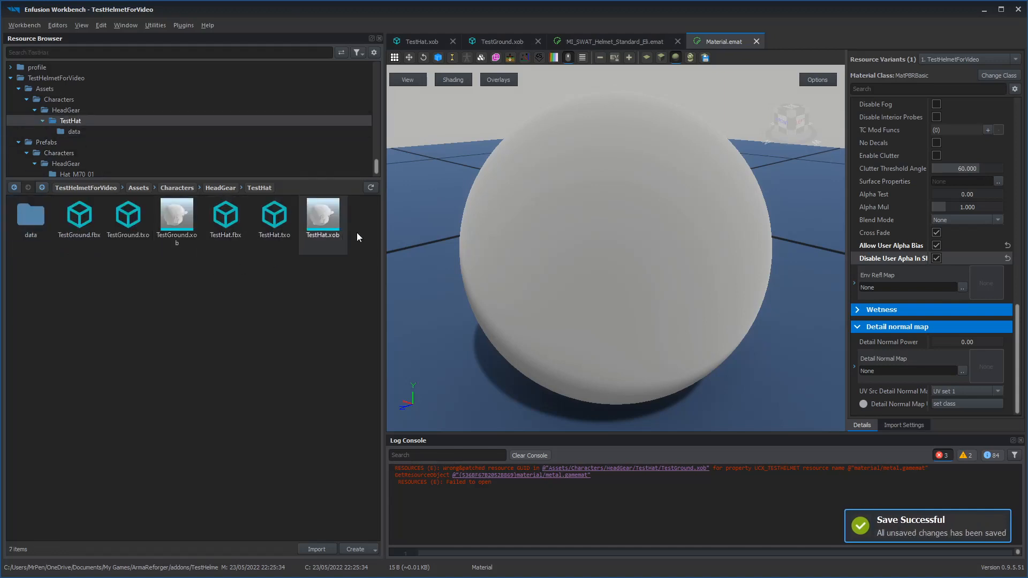
pyautogui.doubleClick(180, 242)
pyautogui.doubleClick(323, 219)
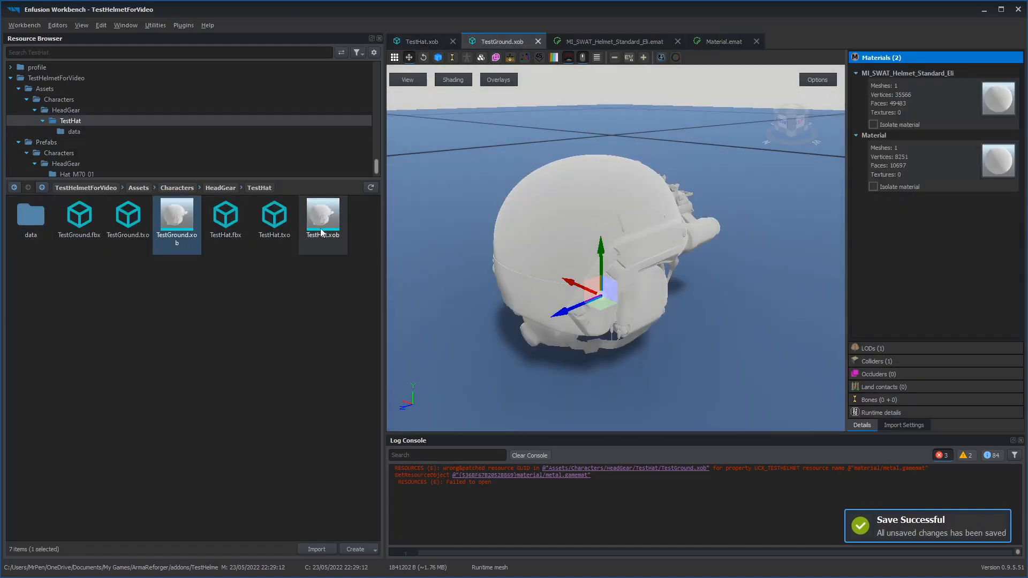
# Step: Open the TestHat.et prefab from the Hat_M70_01 prefab folder for editing in World Editor
pyautogui.scroll(1, 142, 143)
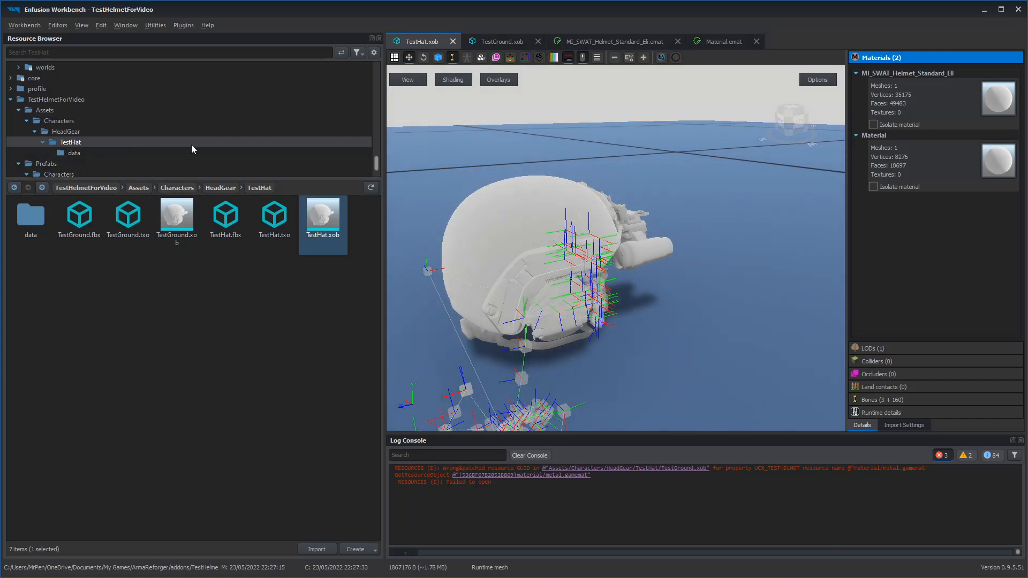
pyautogui.scroll(-1, 377, 143)
pyautogui.click(131, 166)
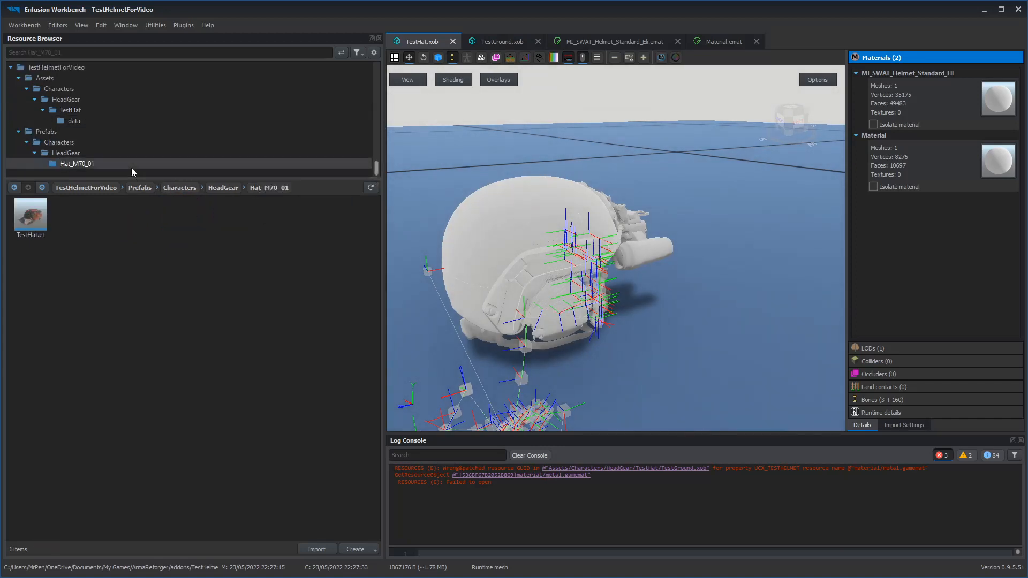
pyautogui.doubleClick(27, 235)
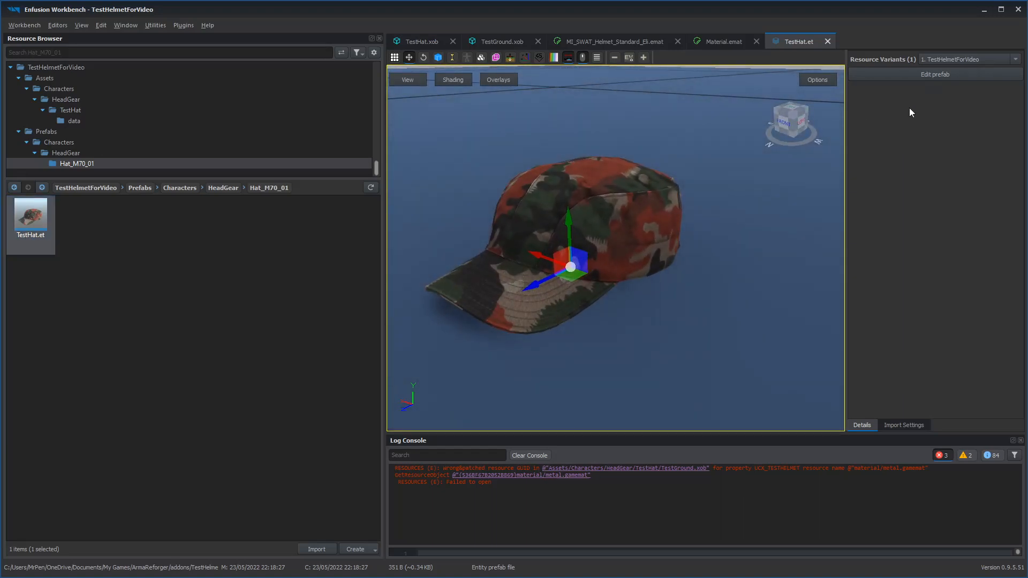
pyautogui.click(932, 76)
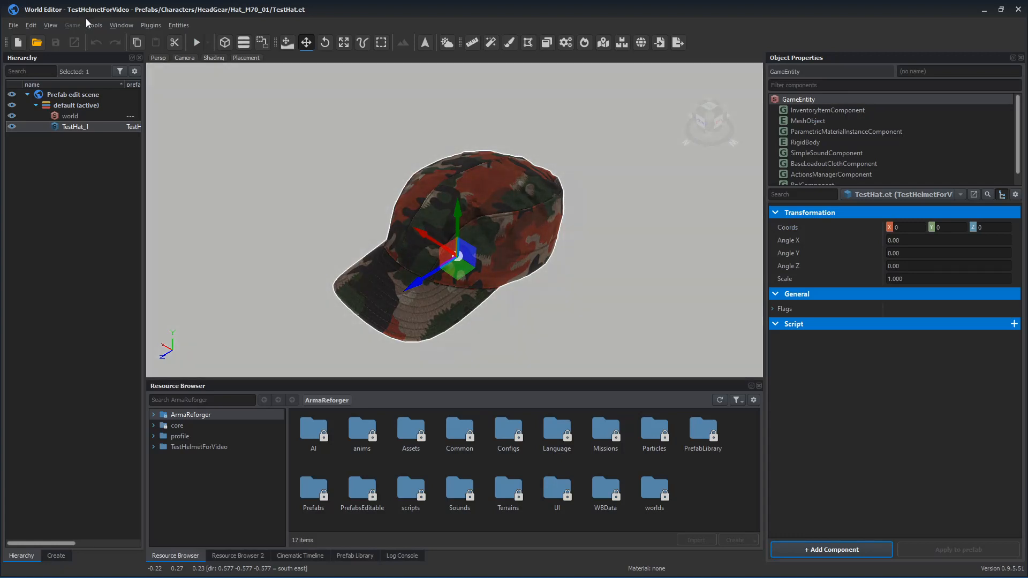
pyautogui.press('s')
pyautogui.moveTo(682, 263)
pyautogui.mouseDown(button='right')
pyautogui.moveTo(665, 248)
pyautogui.moveTo(682, 264)
pyautogui.mouseUp(button='right')
pyautogui.press('w')
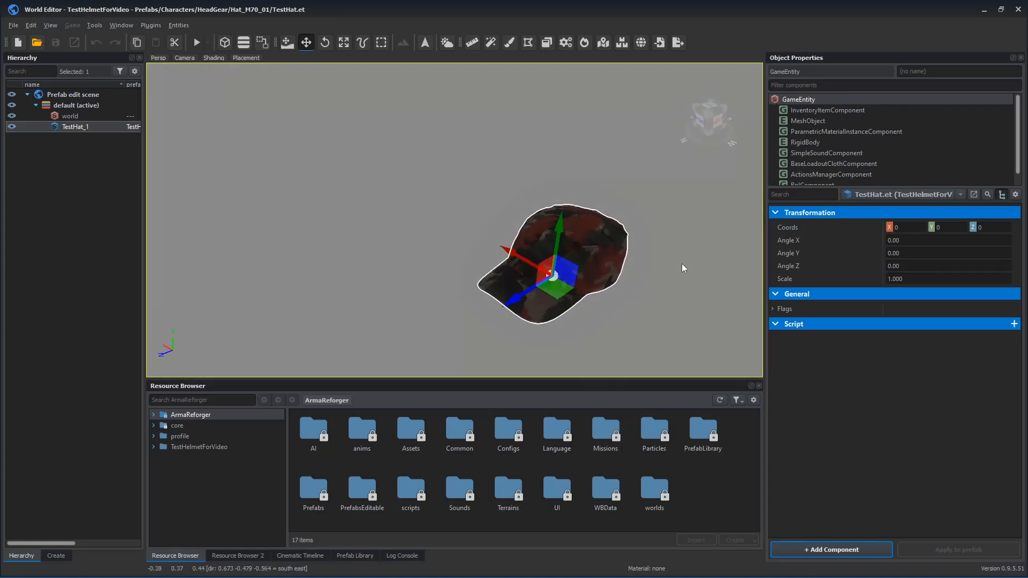
pyautogui.moveTo(589, 141); pyautogui.dragTo(611, 142, button='right')
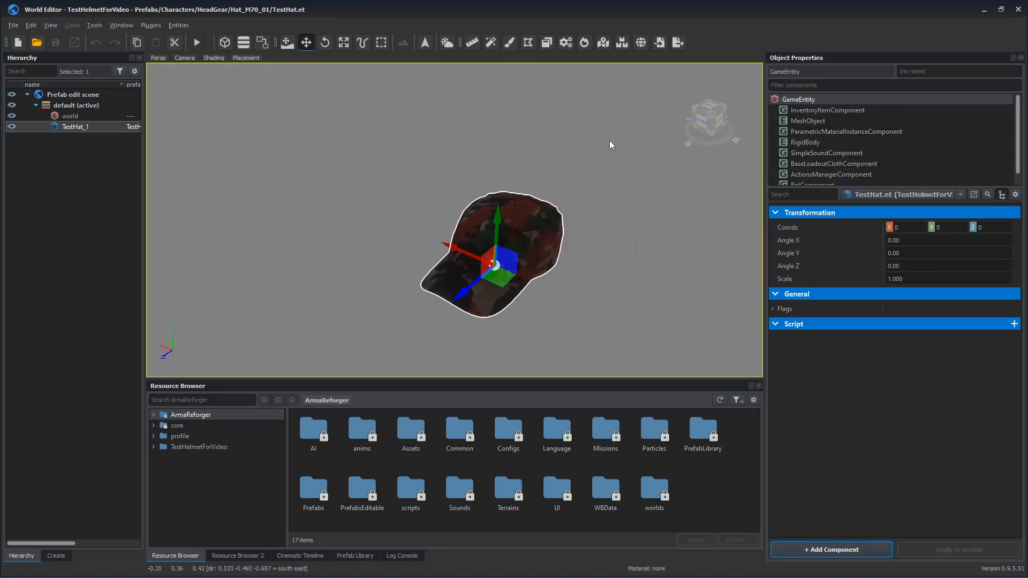
# Step: Set the MeshObject component's object to TestGround.xob from the TestHelmetForVideo project's TestHat asset folder
pyautogui.click(825, 121)
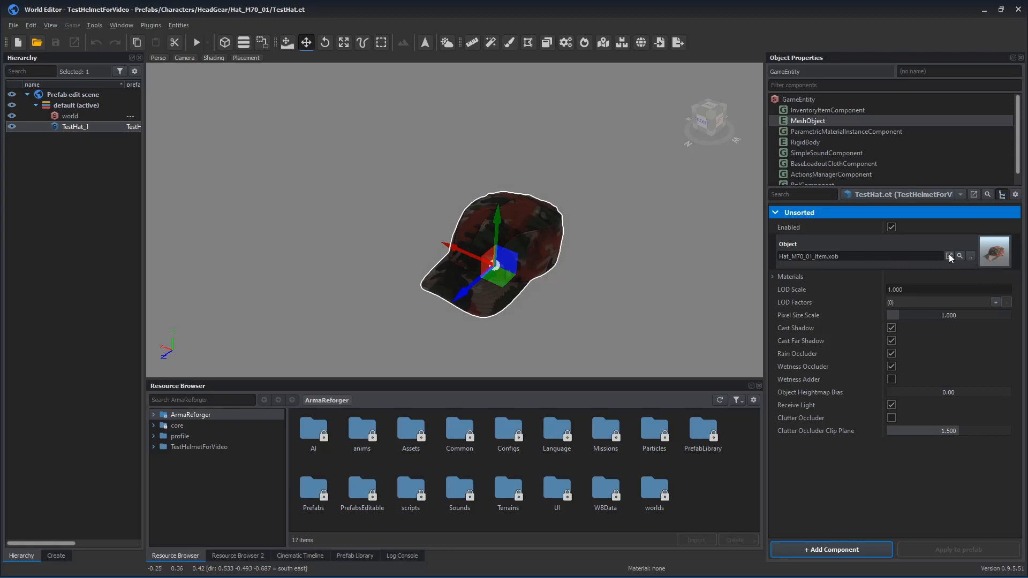
pyautogui.click(971, 256)
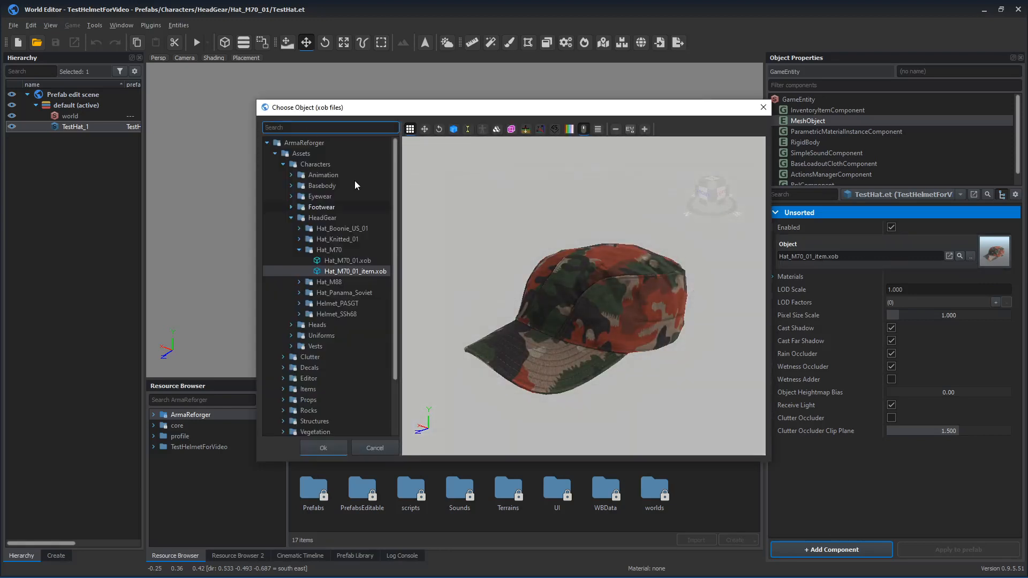
pyautogui.click(267, 143)
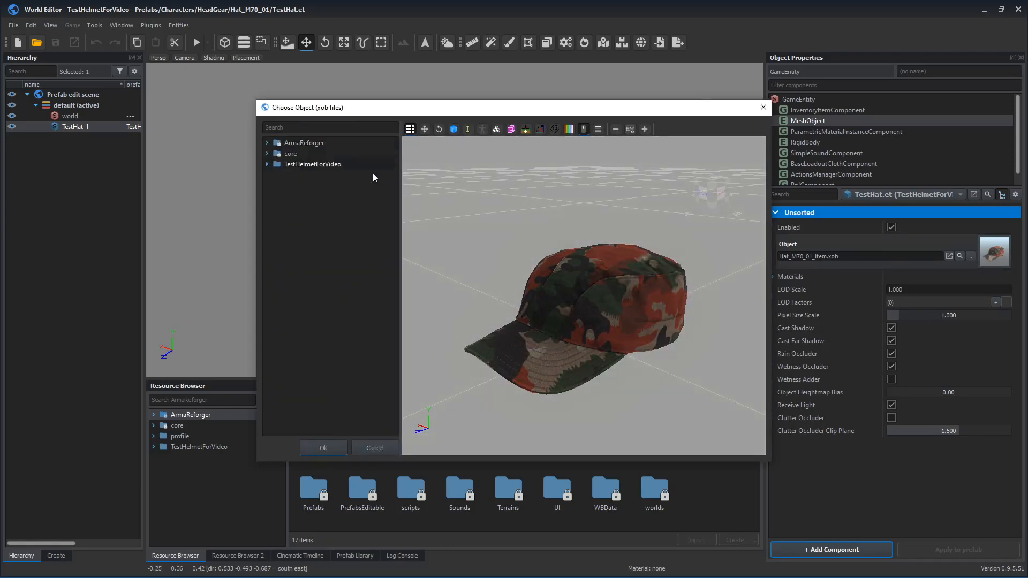
pyautogui.click(267, 164)
pyautogui.click(275, 174)
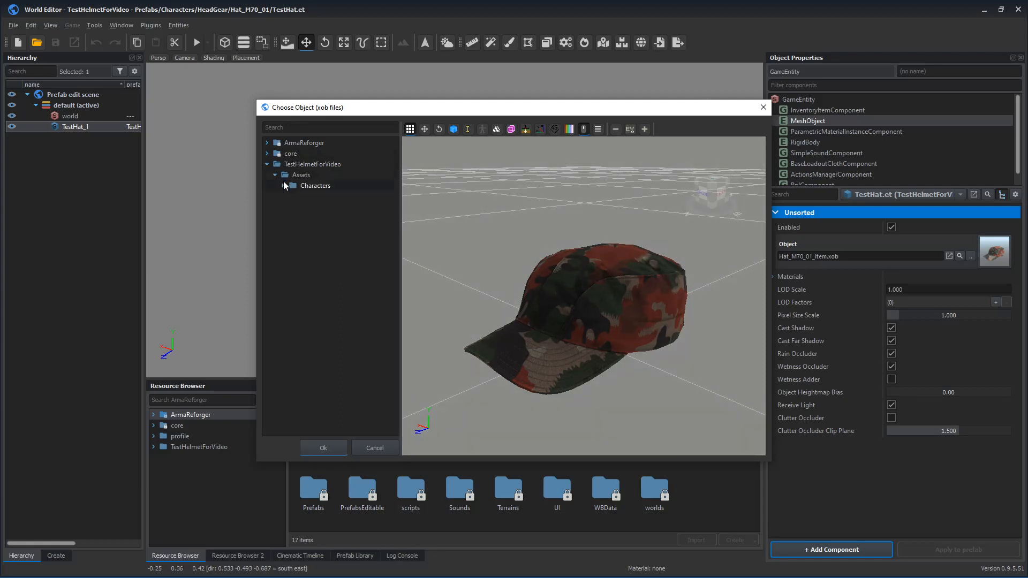
pyautogui.click(284, 185)
pyautogui.click(290, 196)
pyautogui.click(298, 206)
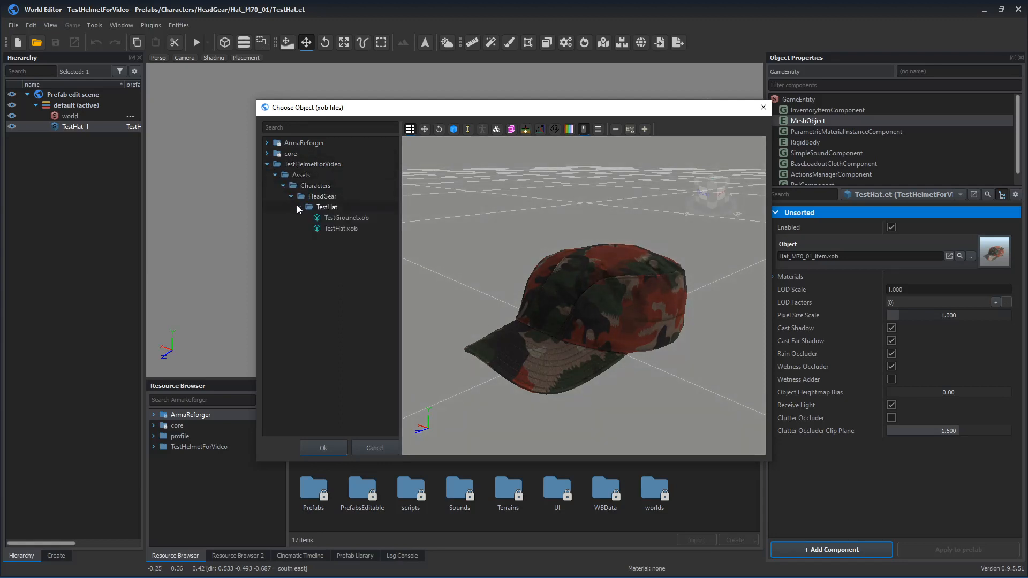
pyautogui.click(333, 220)
pyautogui.click(345, 228)
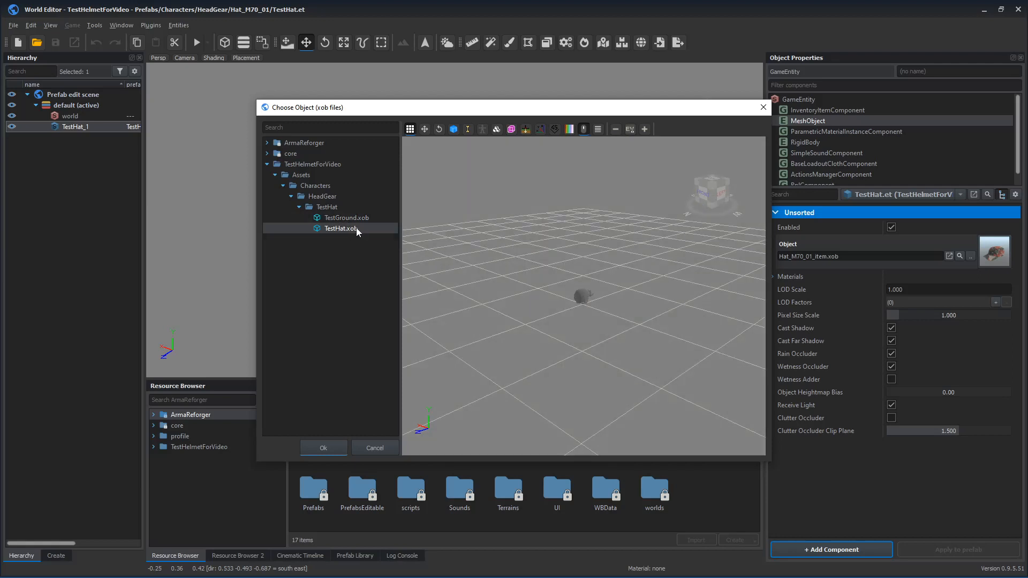
pyautogui.click(343, 217)
pyautogui.click(320, 443)
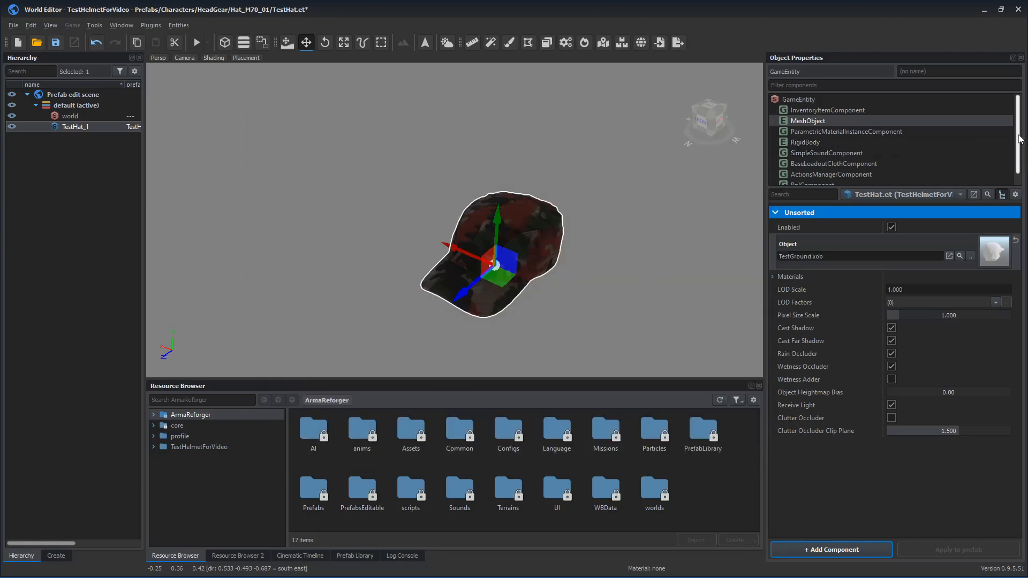
# Step: Set the BaseLoadoutClothComponent's worn model to TestHat.xob from the TestHelmetForVideo project's TestHat asset folder
pyautogui.scroll(-1, 1007, 139)
pyautogui.click(867, 153)
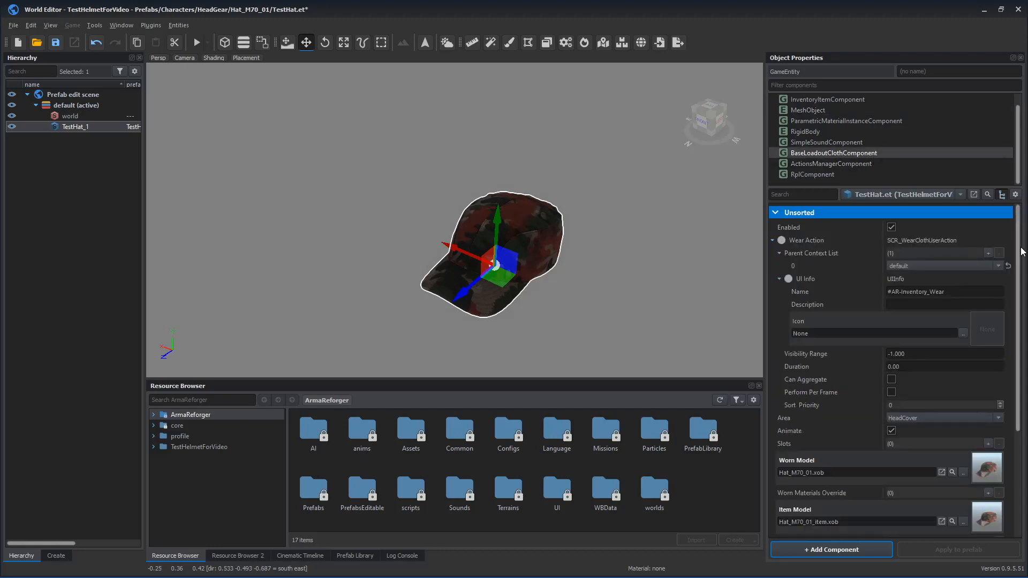
pyautogui.scroll(-3, 1007, 292)
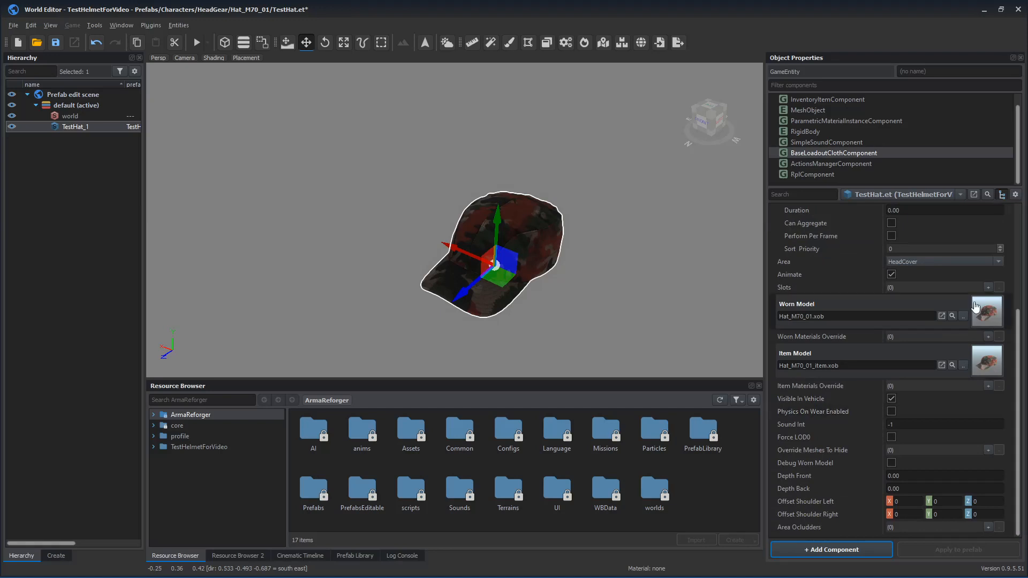
pyautogui.click(962, 317)
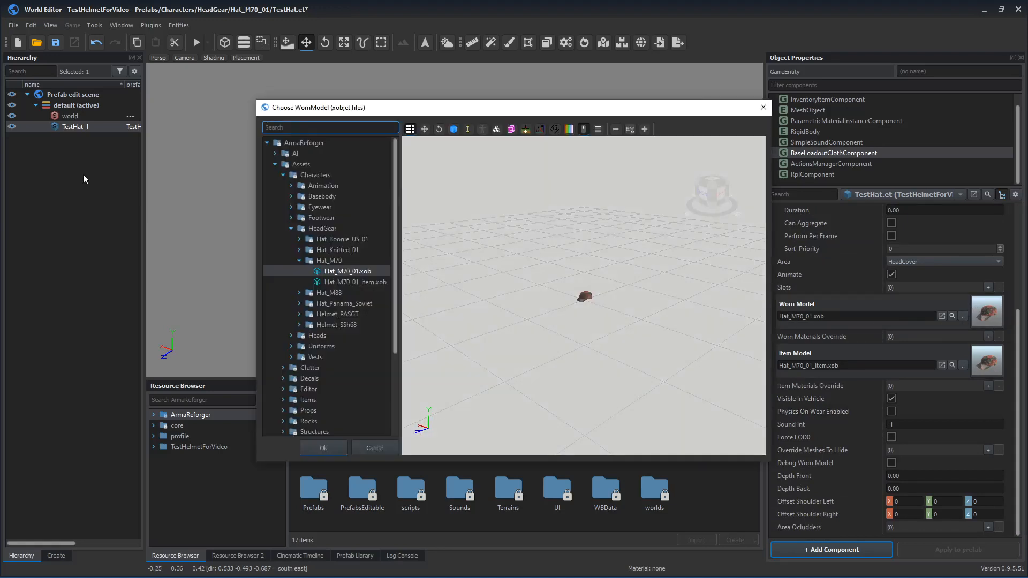
pyautogui.click(268, 143)
pyautogui.click(267, 164)
pyautogui.click(276, 175)
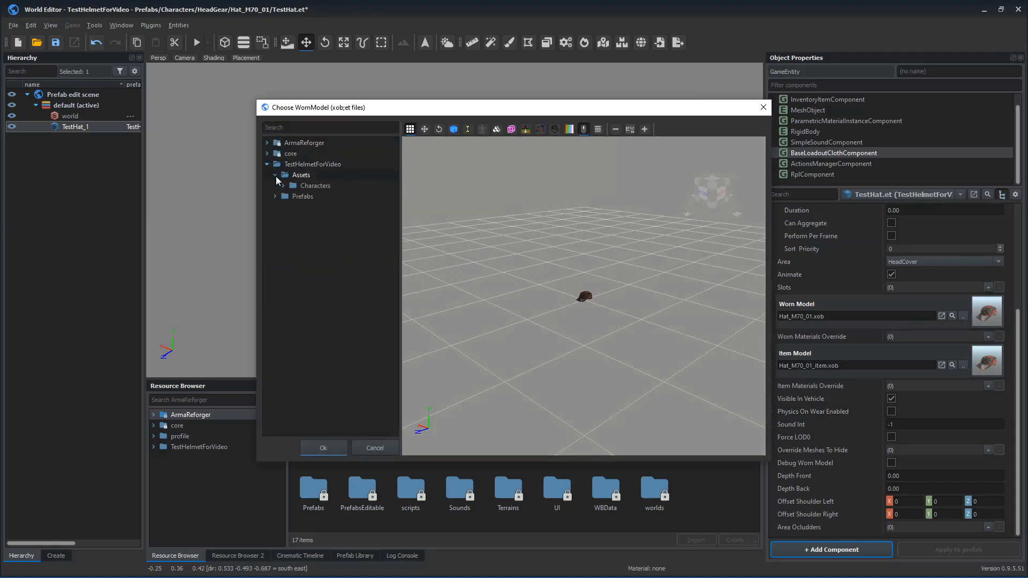
pyautogui.click(299, 206)
pyautogui.click(327, 228)
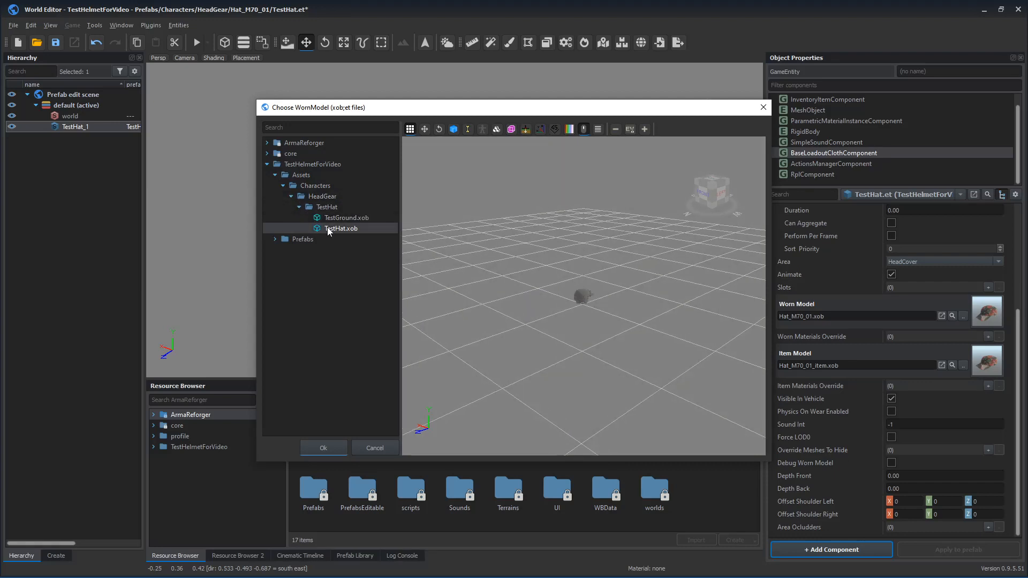
pyautogui.doubleClick(332, 230)
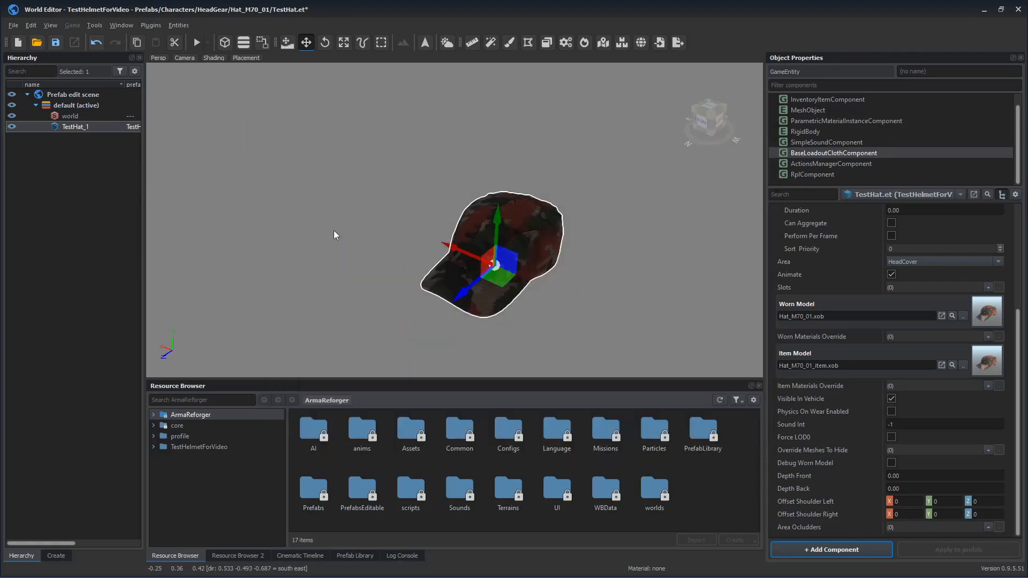
# Step: Set the BaseLoadoutClothComponent's item model to TestGround.xob from the same TestHat asset folder
pyautogui.click(963, 367)
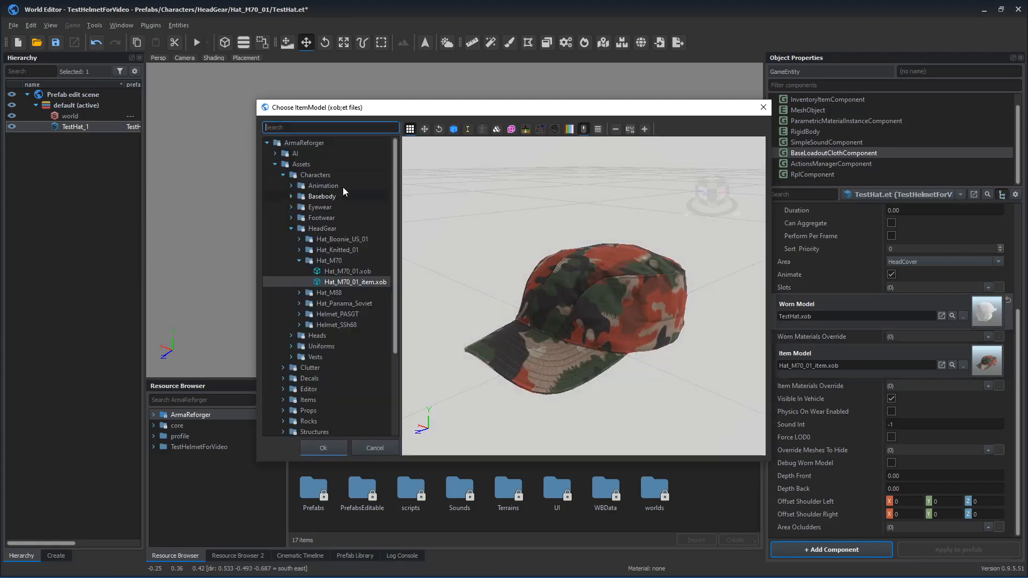
pyautogui.click(267, 143)
pyautogui.click(267, 165)
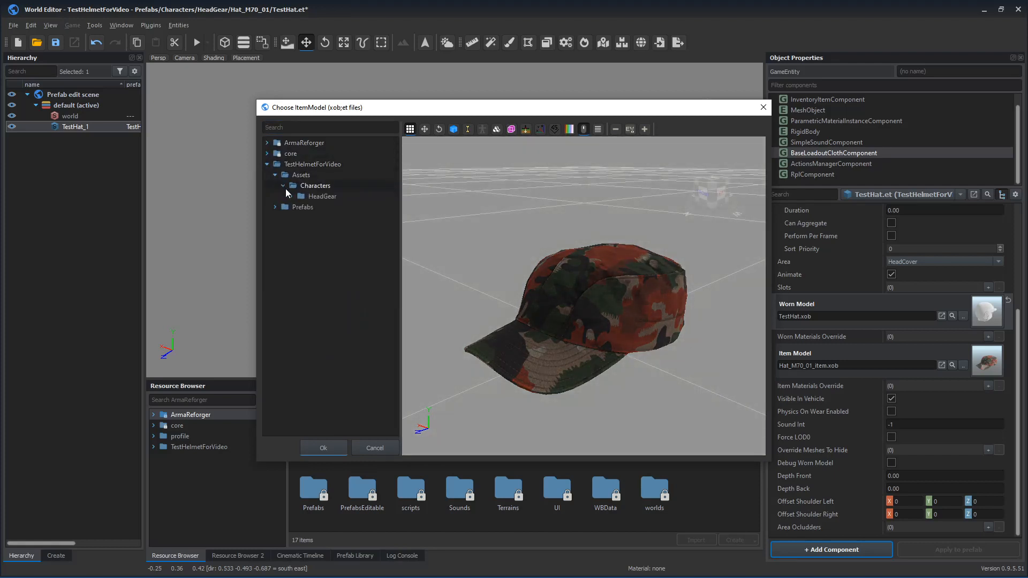
pyautogui.click(291, 197)
pyautogui.doubleClick(349, 217)
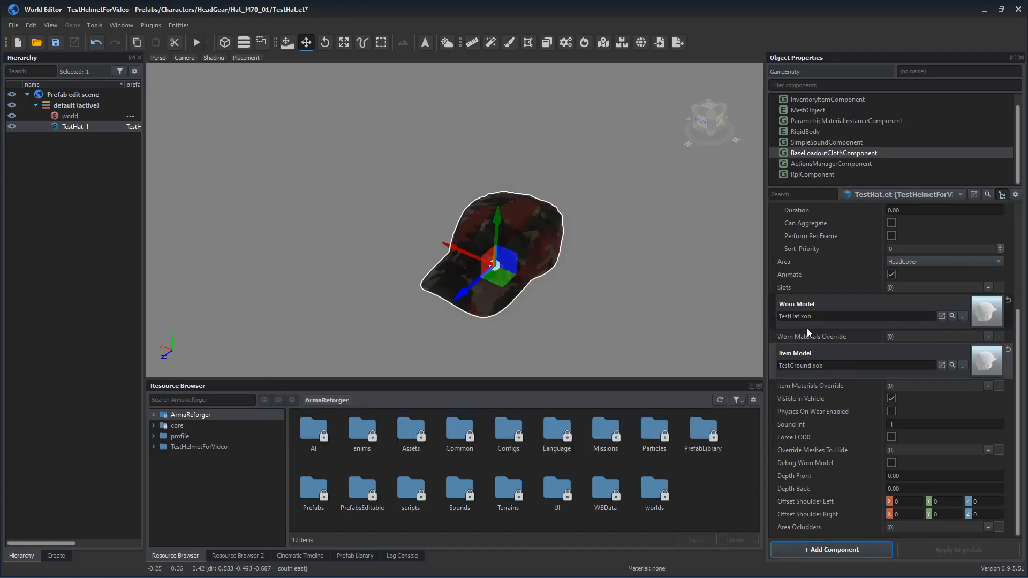
# Step: Break the TestHat entity's prefab instance and raise the entity to a Y coordinate of about 0.011
pyautogui.moveTo(448, 246); pyautogui.dragTo(472, 264, button='right')
pyautogui.click(445, 246)
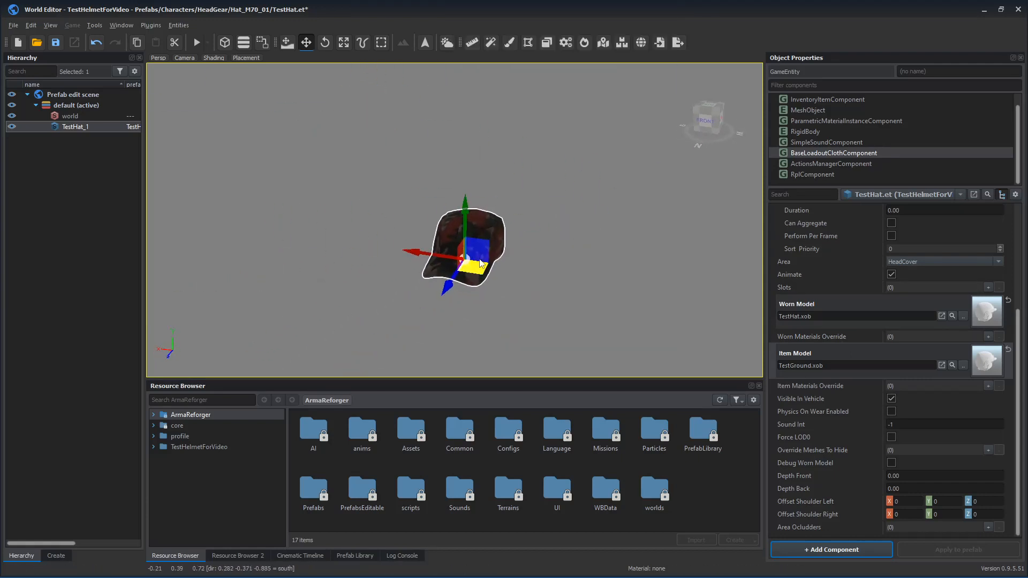
pyautogui.rightClick(461, 249)
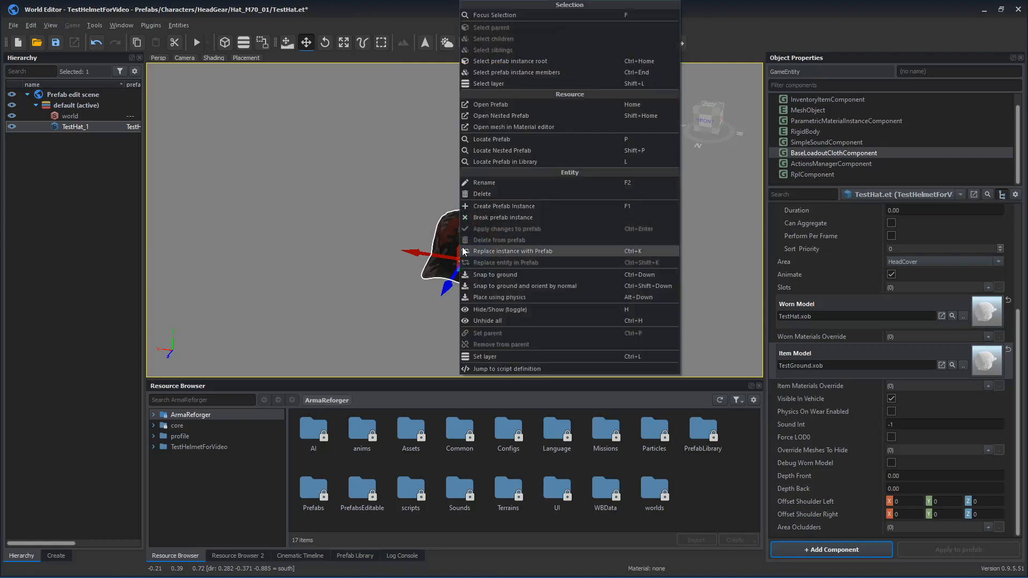
pyautogui.click(505, 216)
pyautogui.moveTo(503, 243); pyautogui.dragTo(440, 172, button='right')
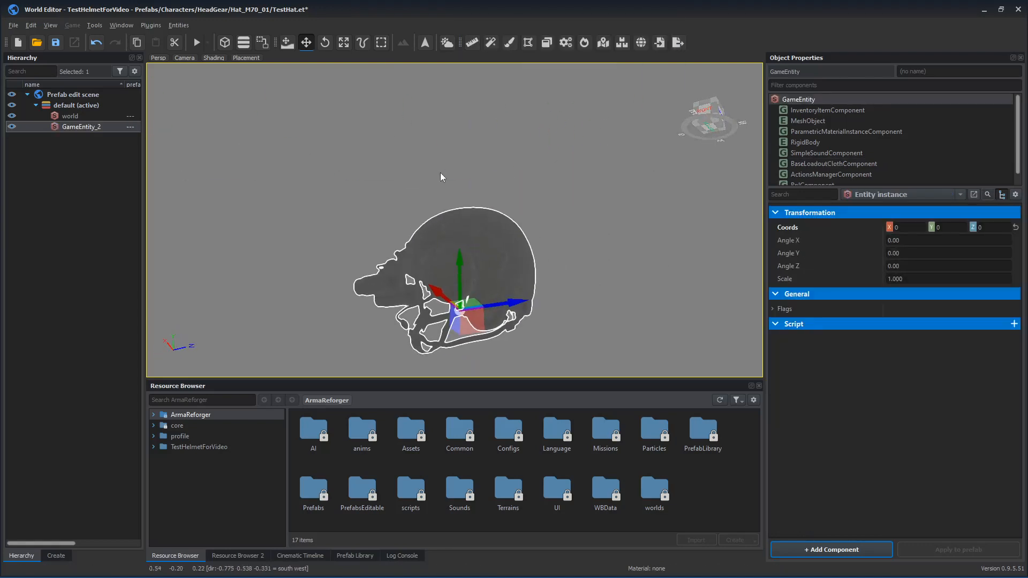
pyautogui.moveTo(459, 254); pyautogui.dragTo(460, 247)
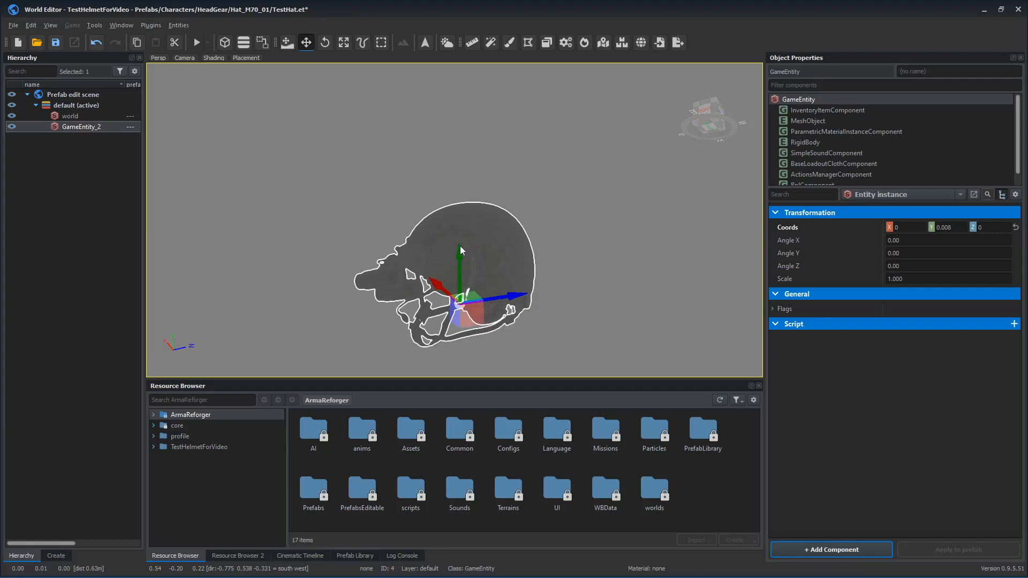
# Step: Find TestHat.et in the TestHelmetForVideo project's Hat_M70_01 prefab folder and refresh its thumbnail
pyautogui.click(196, 448)
pyautogui.doubleClick(362, 431)
pyautogui.doubleClick(302, 440)
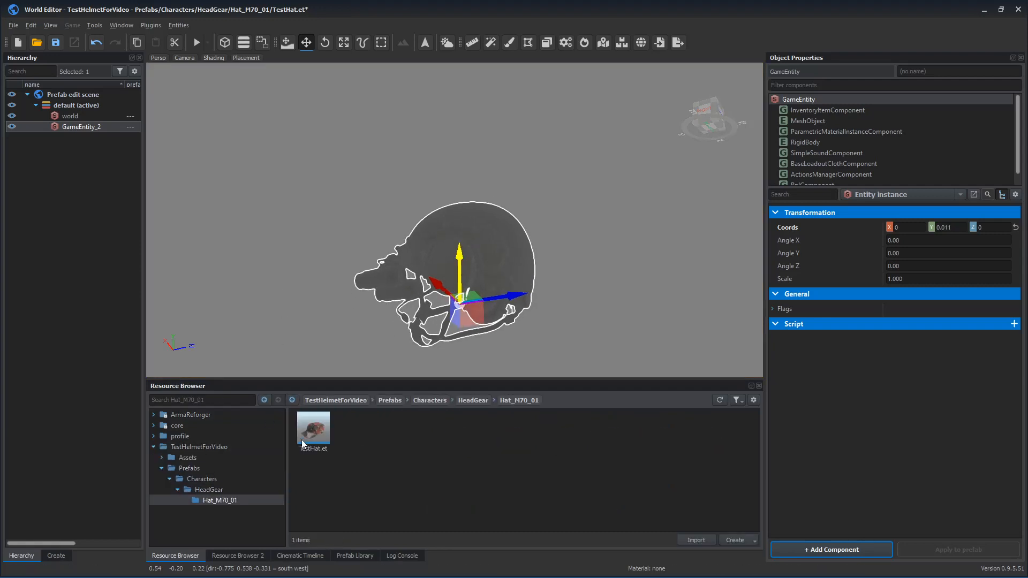
pyautogui.rightClick(321, 440)
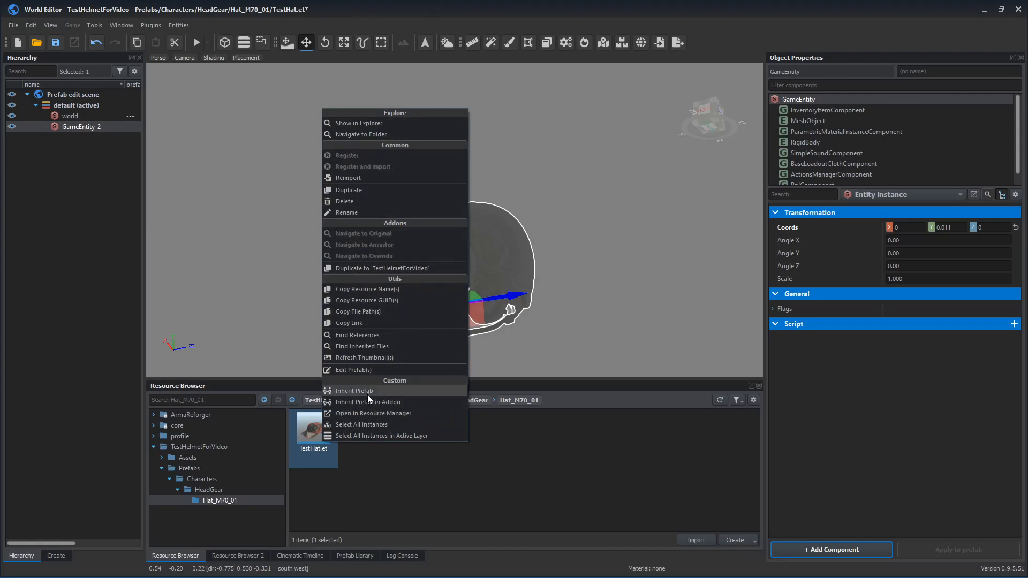
pyautogui.click(367, 356)
pyautogui.click(330, 438)
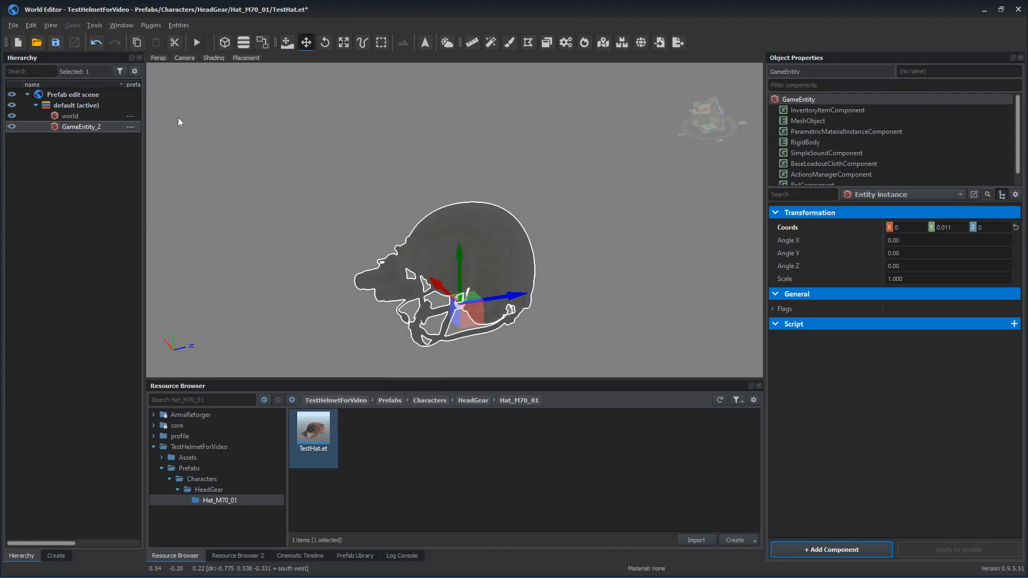
# Step: Save the prefab changes and refresh the TestHat.et thumbnail again
pyautogui.click(56, 42)
pyautogui.rightClick(319, 431)
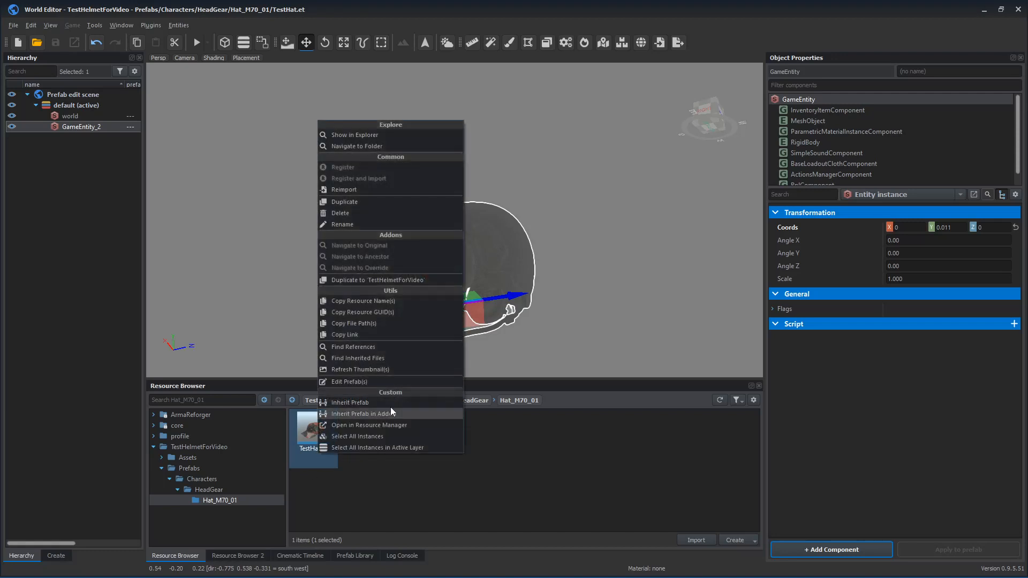
pyautogui.click(374, 366)
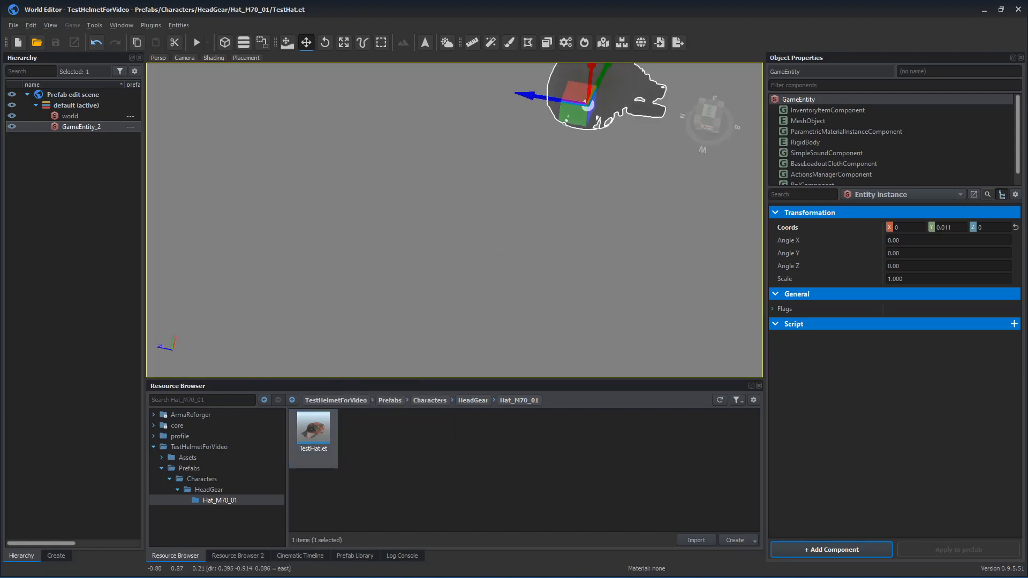
# Step: Reopen the TestHat.et prefab for editing and check the models assigned in its BaseLoadoutClothComponent and MeshObject
pyautogui.rightClick(322, 451)
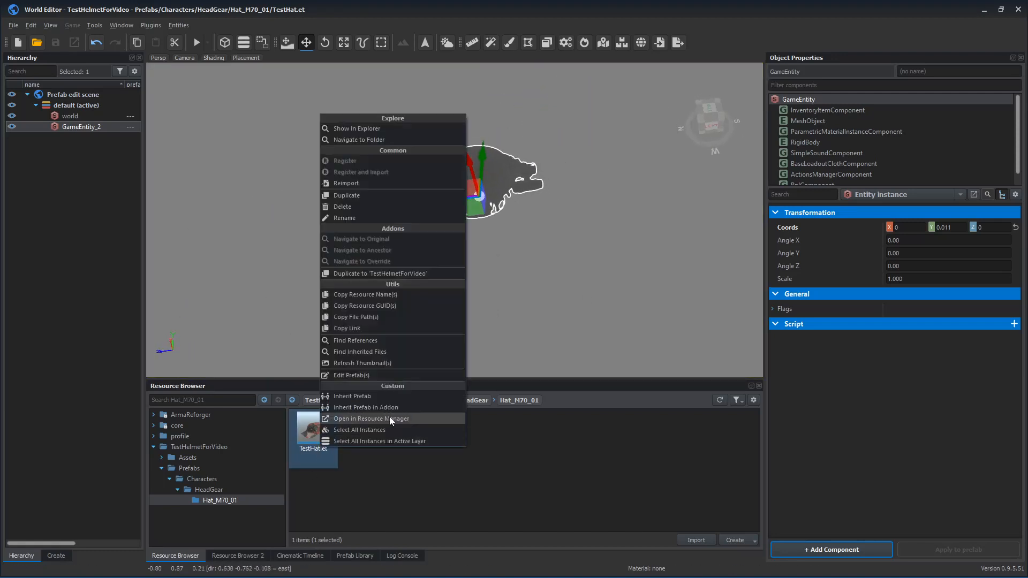
pyautogui.click(614, 277)
pyautogui.click(834, 163)
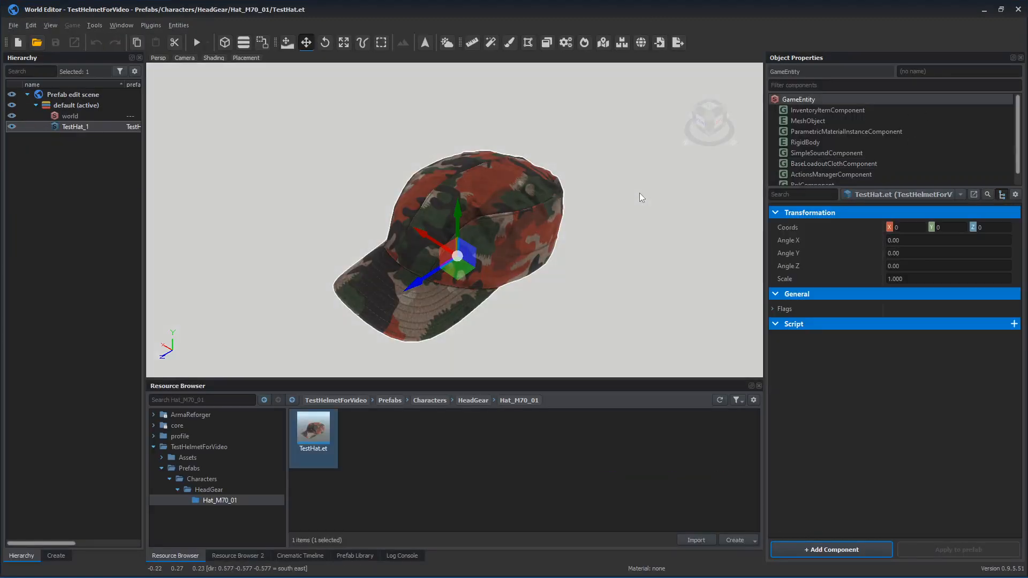
pyautogui.click(854, 165)
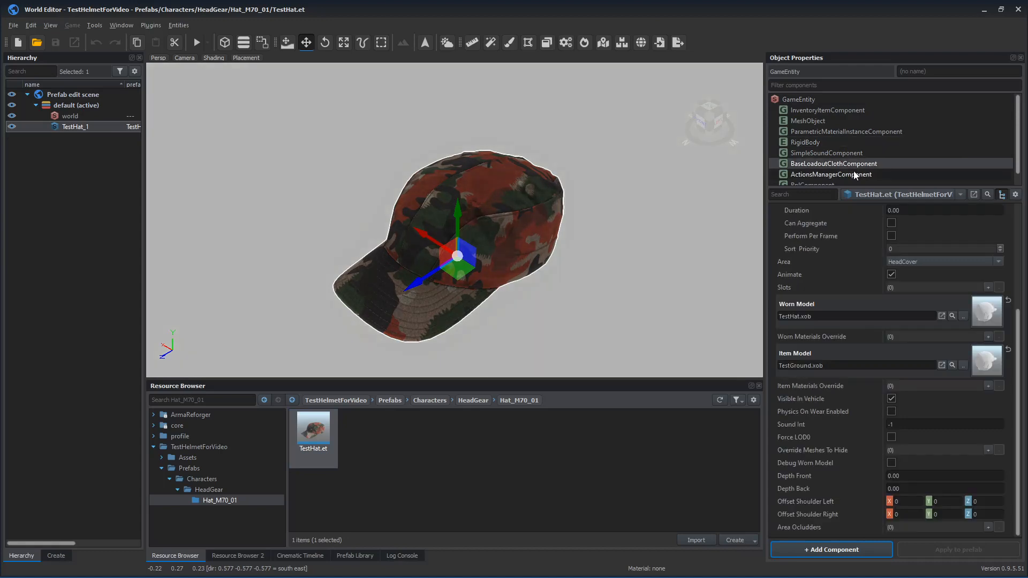
pyautogui.click(844, 121)
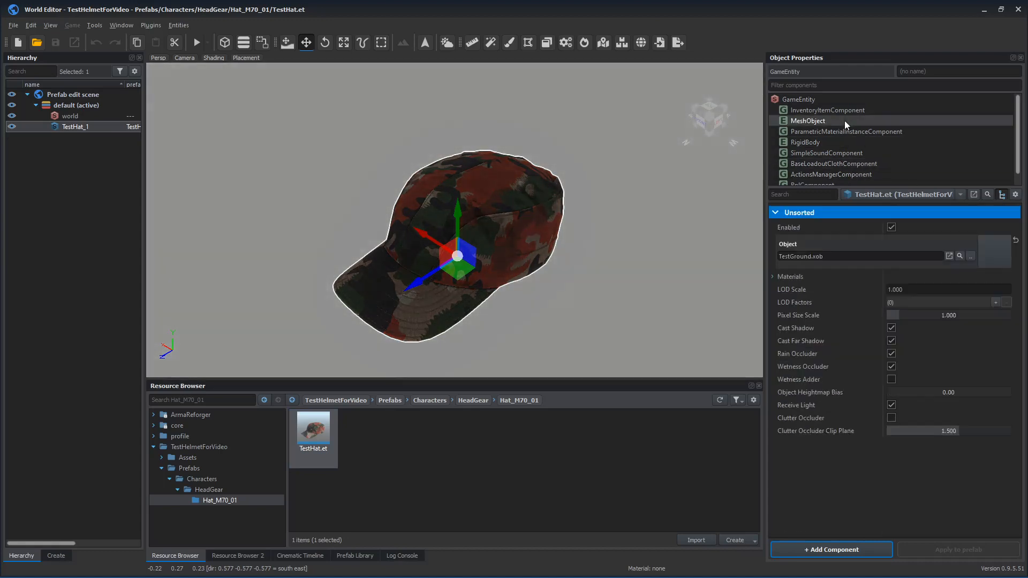
pyautogui.click(839, 164)
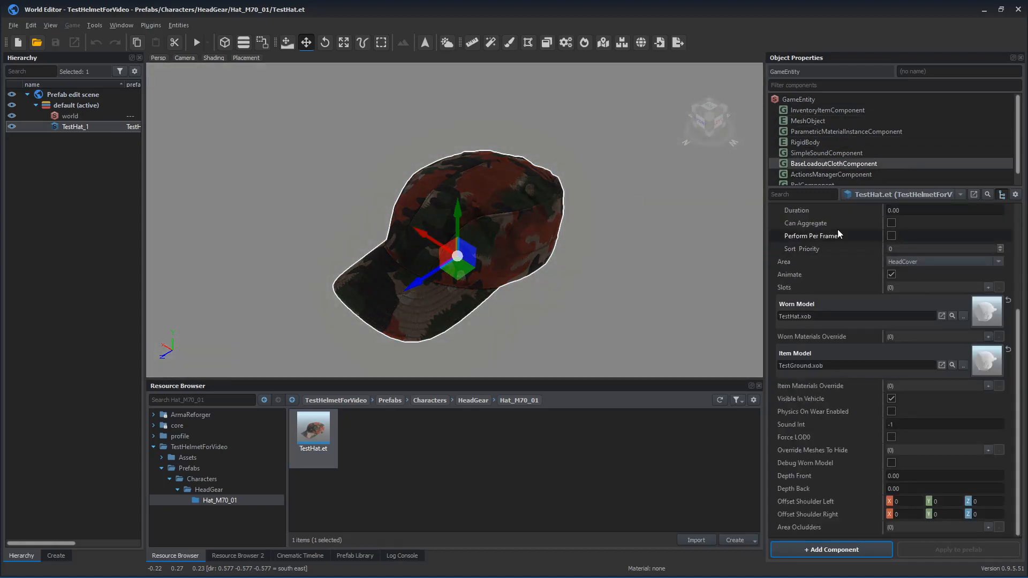
# Step: Set the InventoryItemComponent's item display name to TestHat and its description to Tester
pyautogui.click(843, 111)
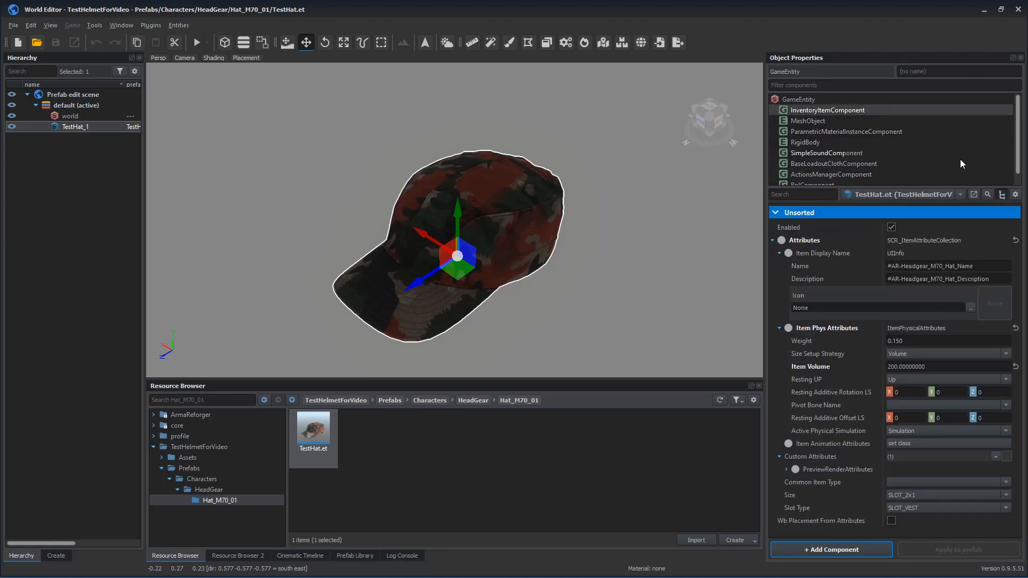
pyautogui.click(964, 266)
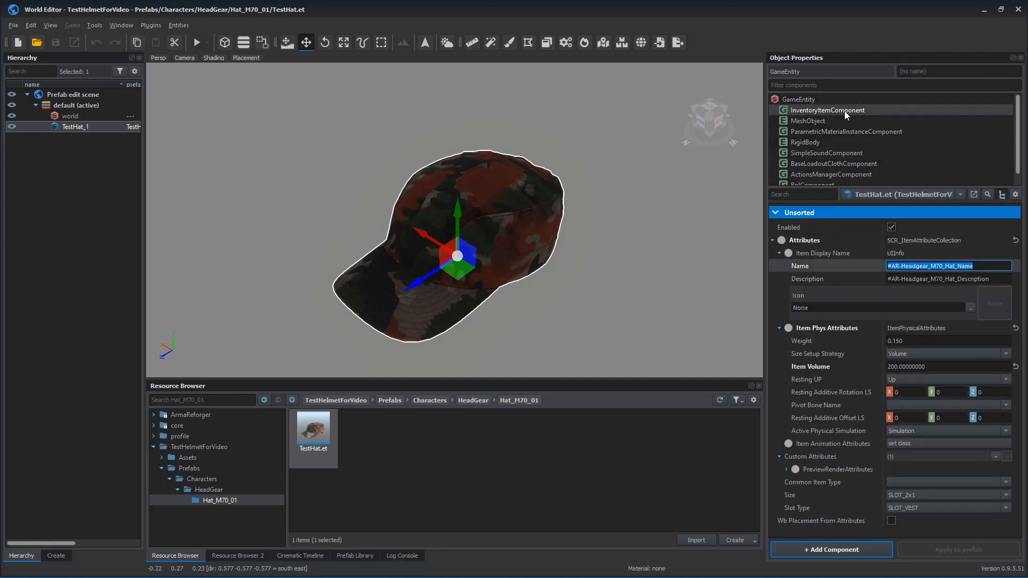
pyautogui.click(989, 279)
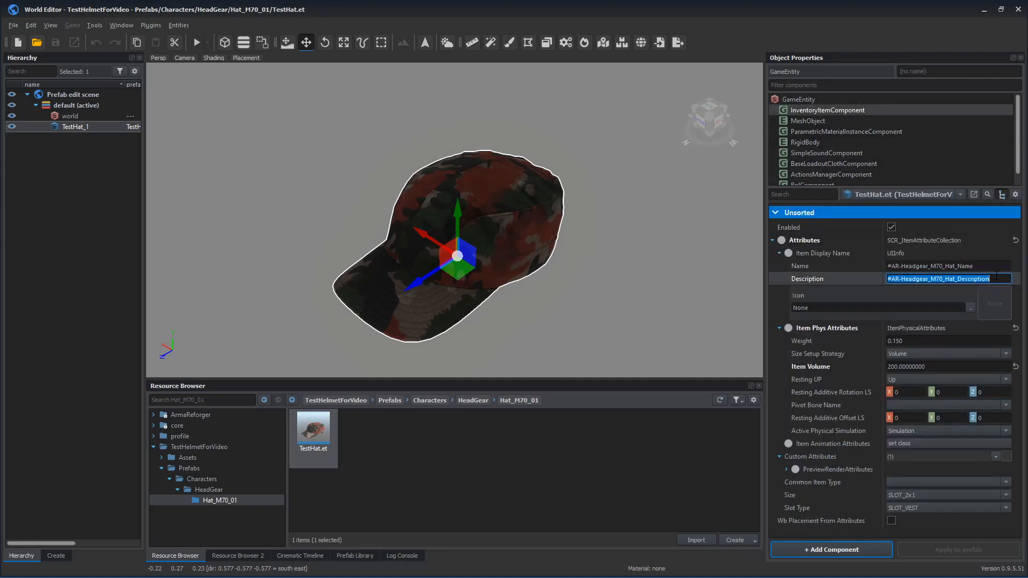
pyautogui.click(979, 265)
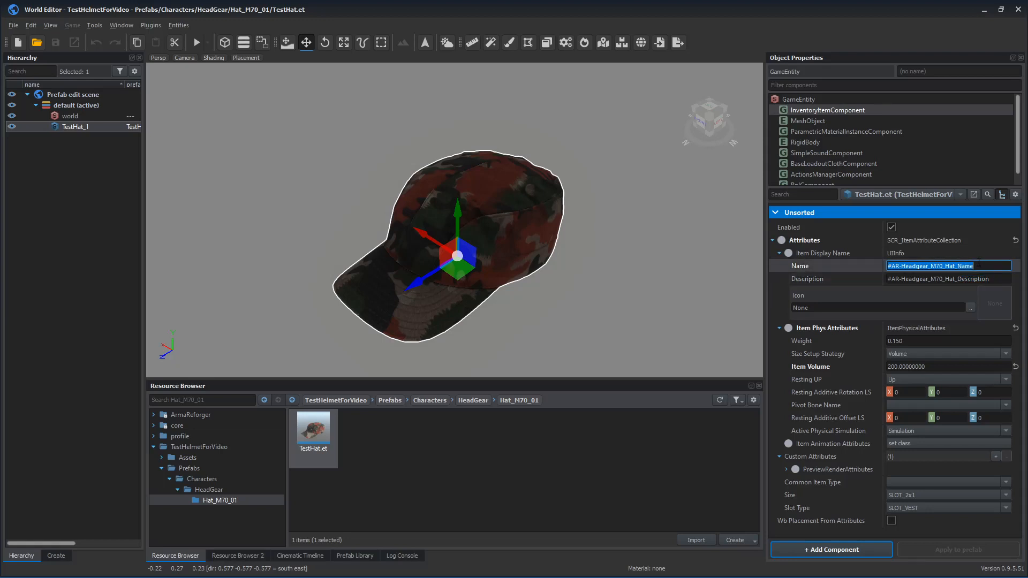
pyautogui.write('Te')
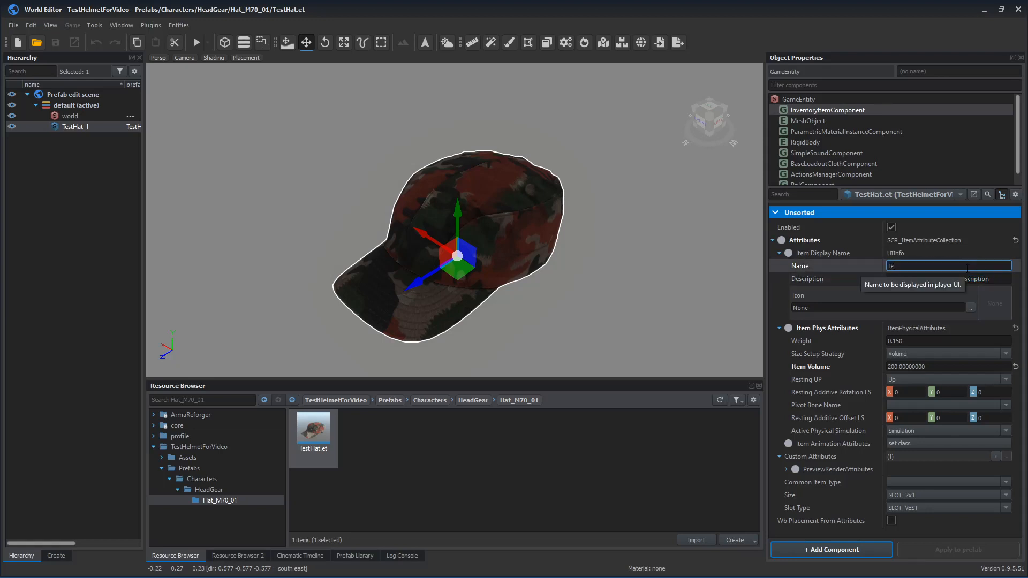
pyautogui.write('stHat')
pyautogui.press('Tab')
pyautogui.write('Tester')
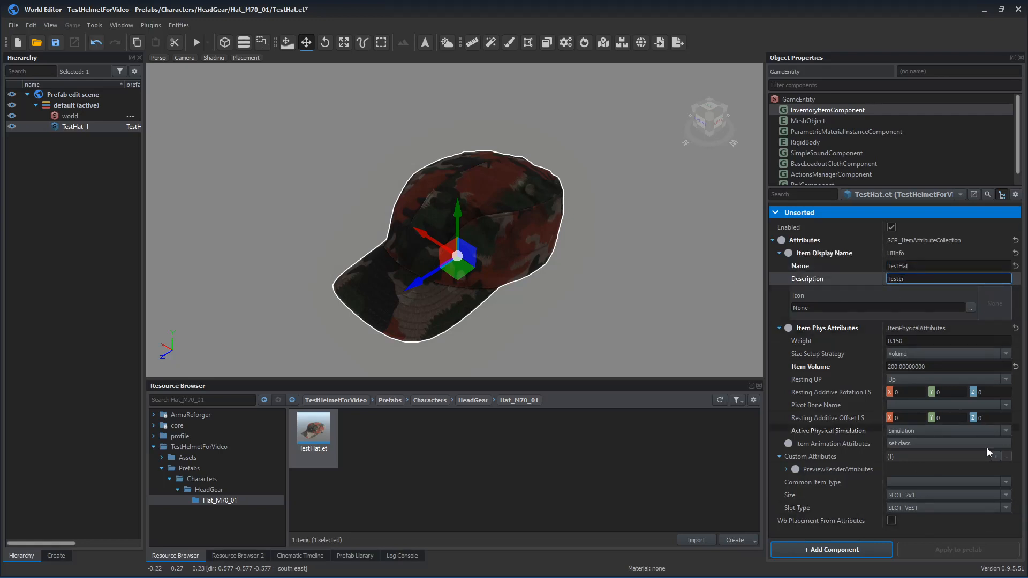
# Step: Choose SLOT_2x1 as the item size and SLOT_VEST as the slot type, and save the prefab
pyautogui.click(919, 496)
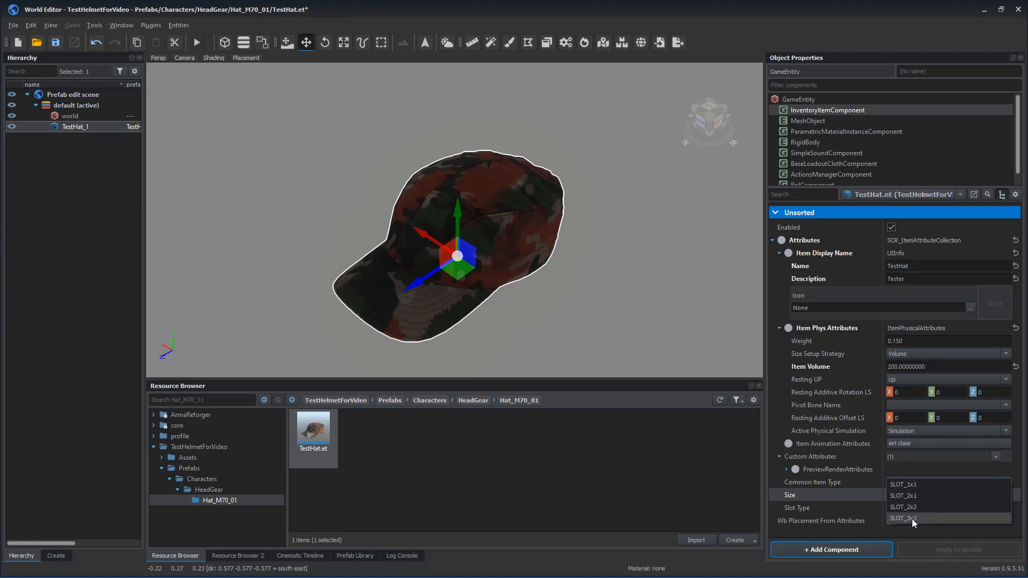
pyautogui.click(924, 492)
pyautogui.click(959, 509)
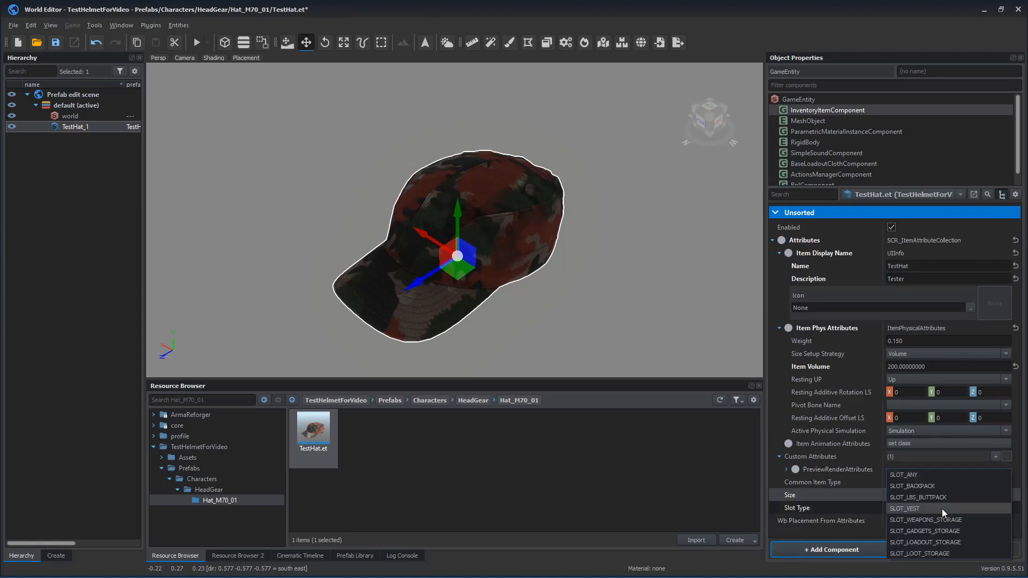
pyautogui.click(915, 509)
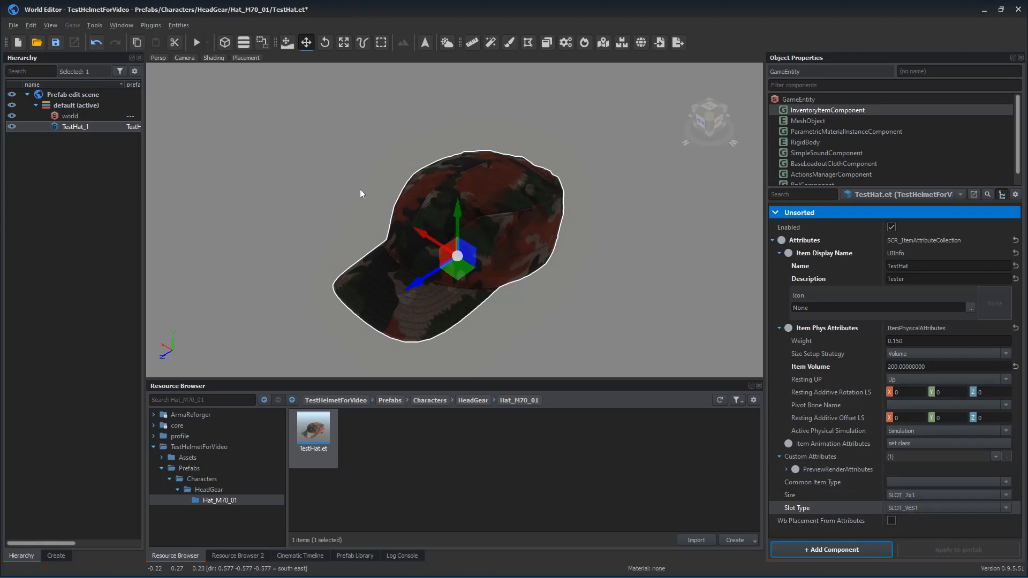
pyautogui.click(56, 43)
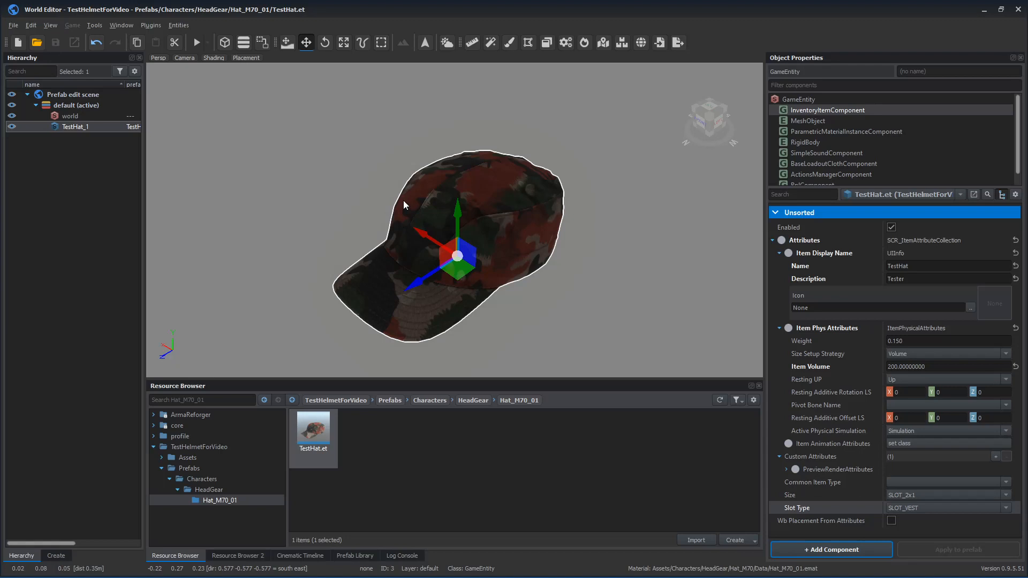
# Step: Load the MpTest.ent world from the MP folder of the ArmaReforger worlds
pyautogui.click(13, 26)
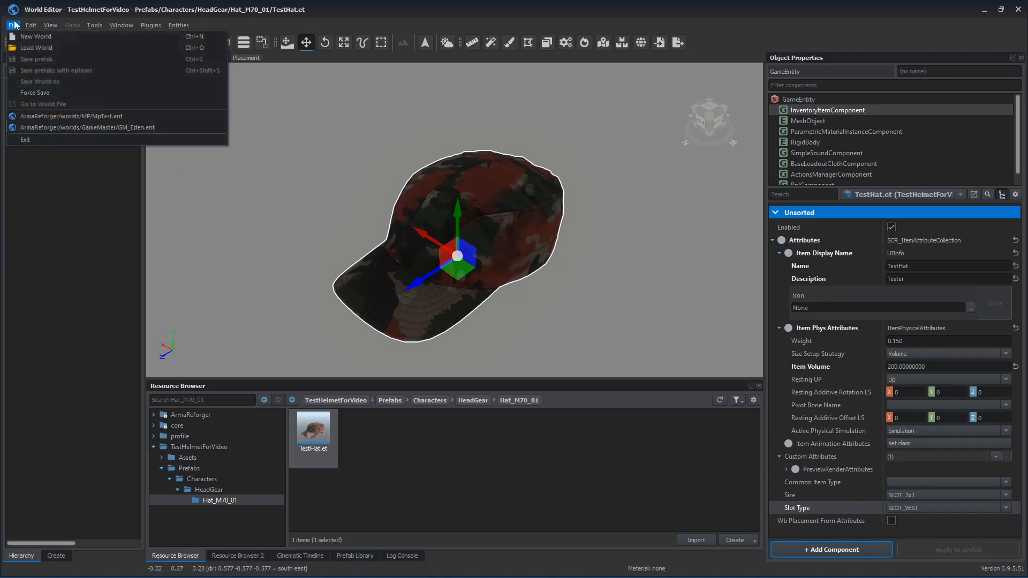
pyautogui.click(32, 48)
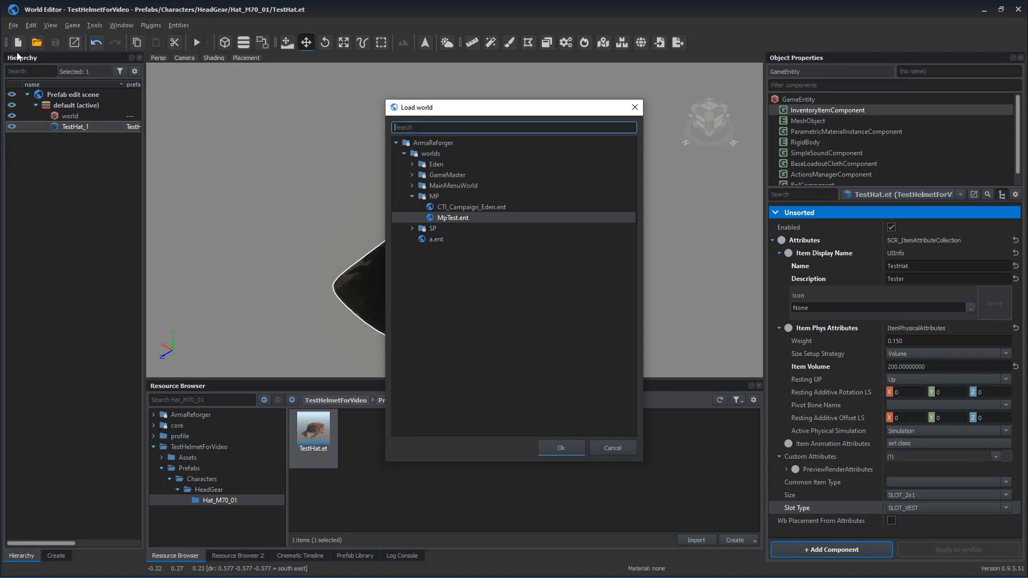
pyautogui.click(403, 154)
pyautogui.click(404, 154)
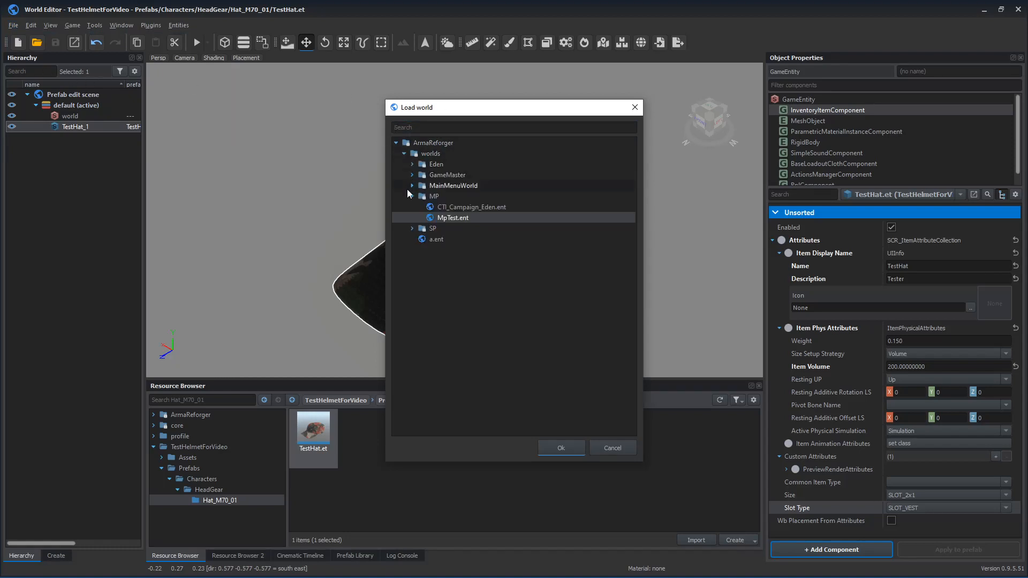
pyautogui.doubleClick(448, 218)
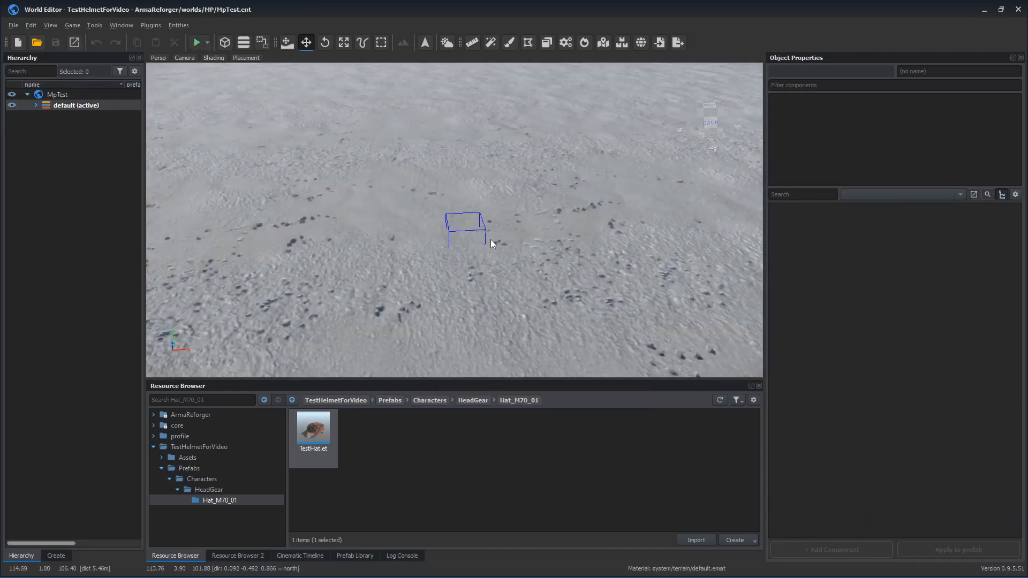
# Step: Place TestHat.et from the Hat_M70_01 folder on the terrain and break its prefab instance
pyautogui.moveTo(489, 238); pyautogui.dragTo(80, 267, button='right')
pyautogui.click(208, 489)
pyautogui.click(216, 500)
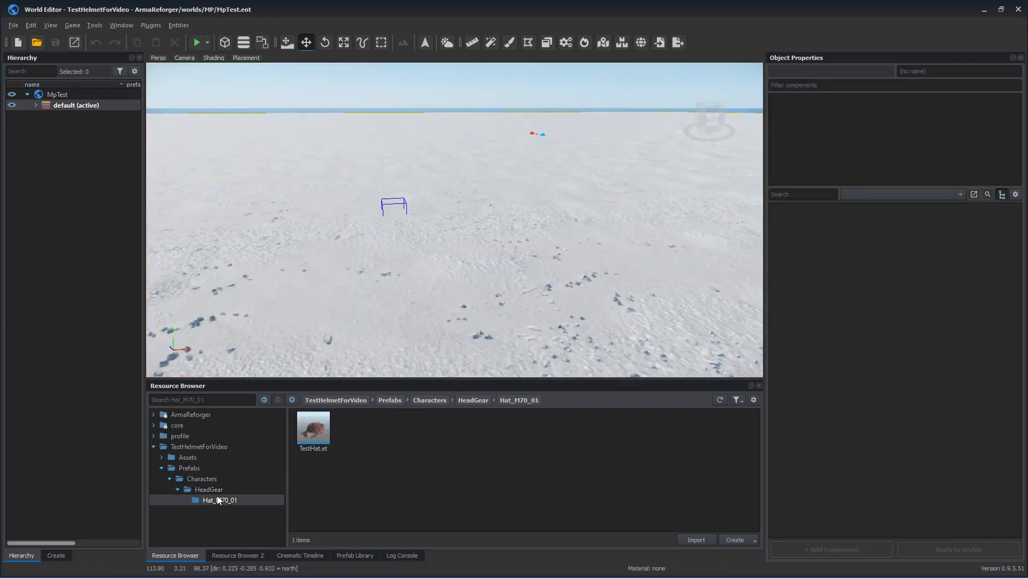
pyautogui.moveTo(325, 448); pyautogui.dragTo(424, 248)
pyautogui.press('f')
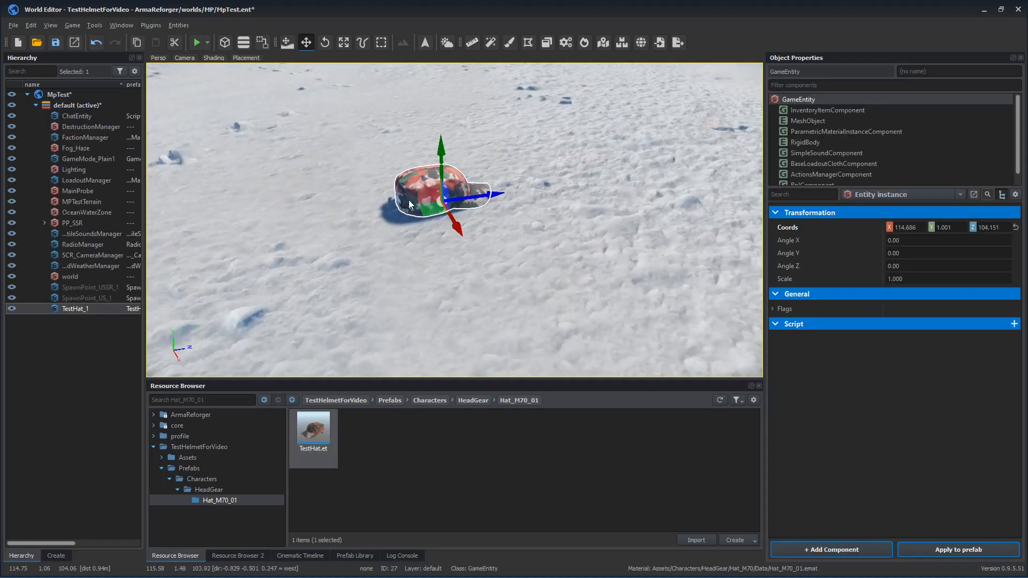
pyautogui.rightClick(402, 188)
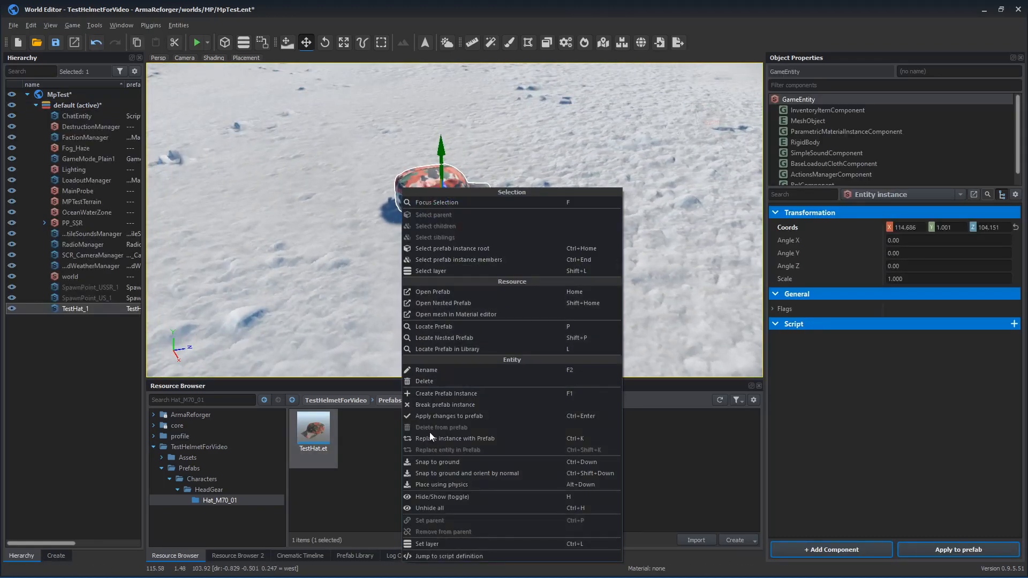
pyautogui.click(480, 406)
# Step: Play the world from a camera position facing the placed hat and switch the character to third-person view
pyautogui.moveTo(472, 287); pyautogui.dragTo(491, 156, button='right')
pyautogui.press('a')
pyautogui.moveTo(490, 156); pyautogui.dragTo(493, 140)
pyautogui.press('a')
pyautogui.moveTo(545, 207); pyautogui.dragTo(514, 192, button='right')
pyautogui.press('s')
pyautogui.press('d')
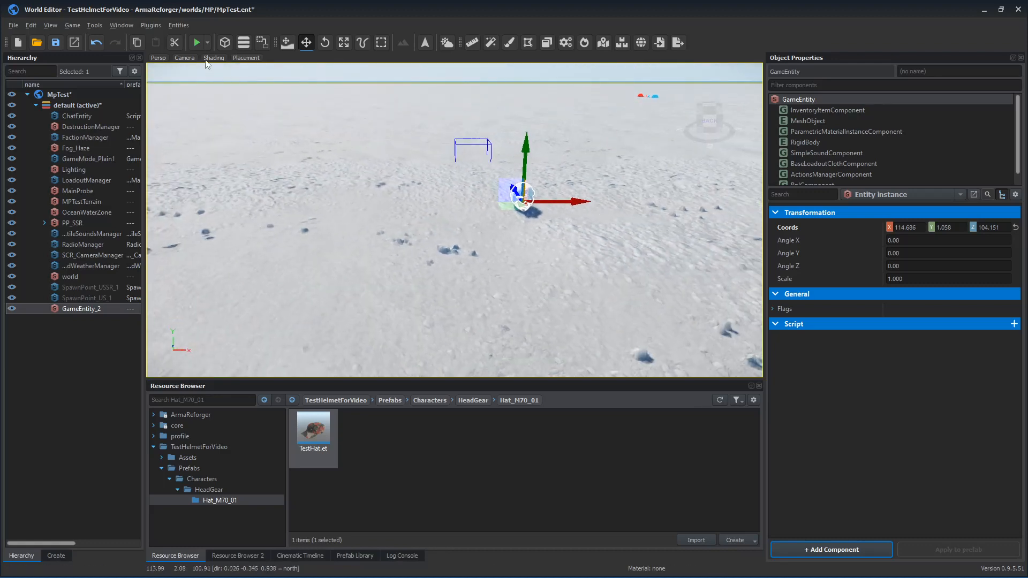
pyautogui.click(207, 43)
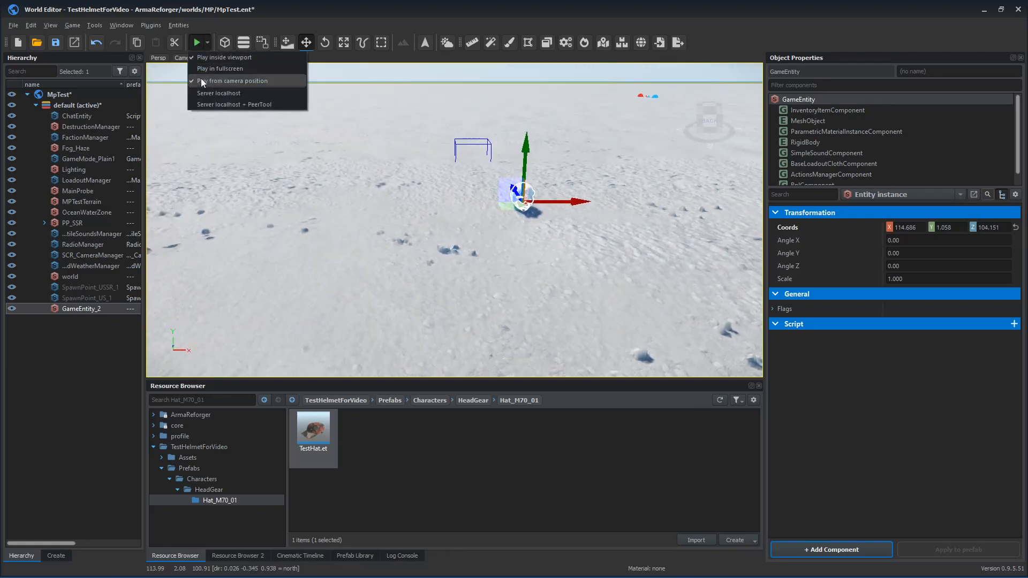
pyautogui.click(233, 81)
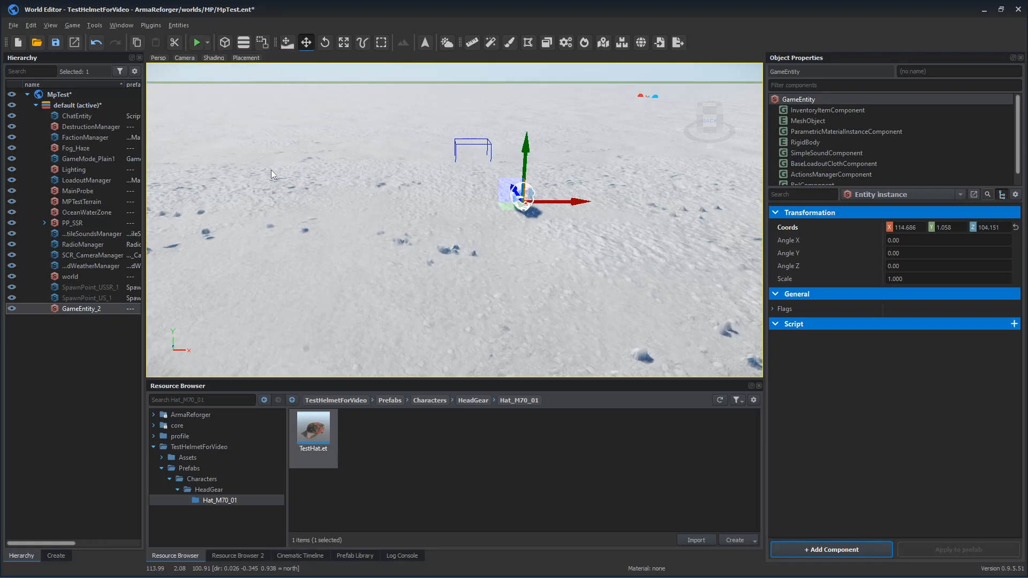
pyautogui.click(195, 44)
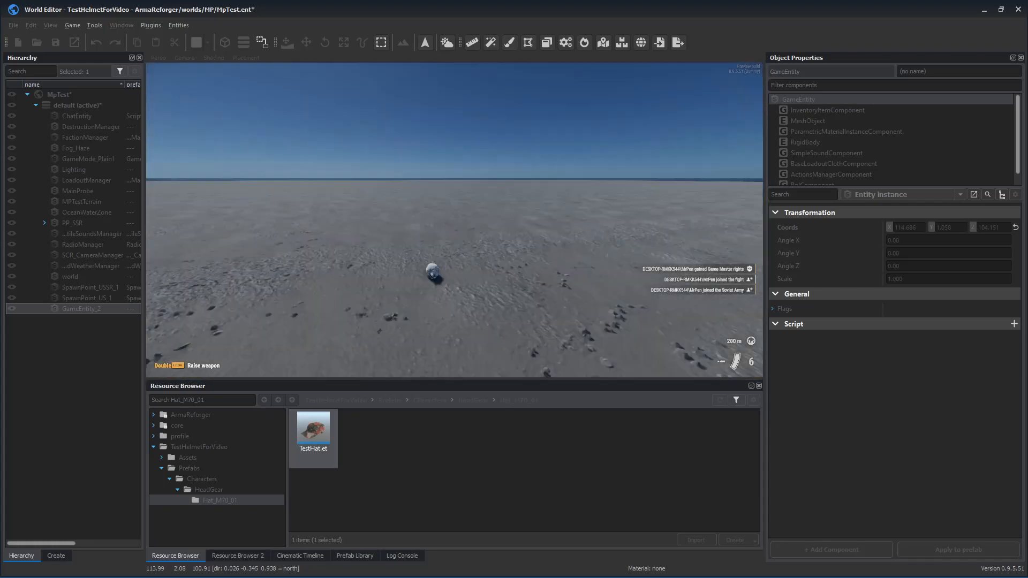
pyautogui.press('v')
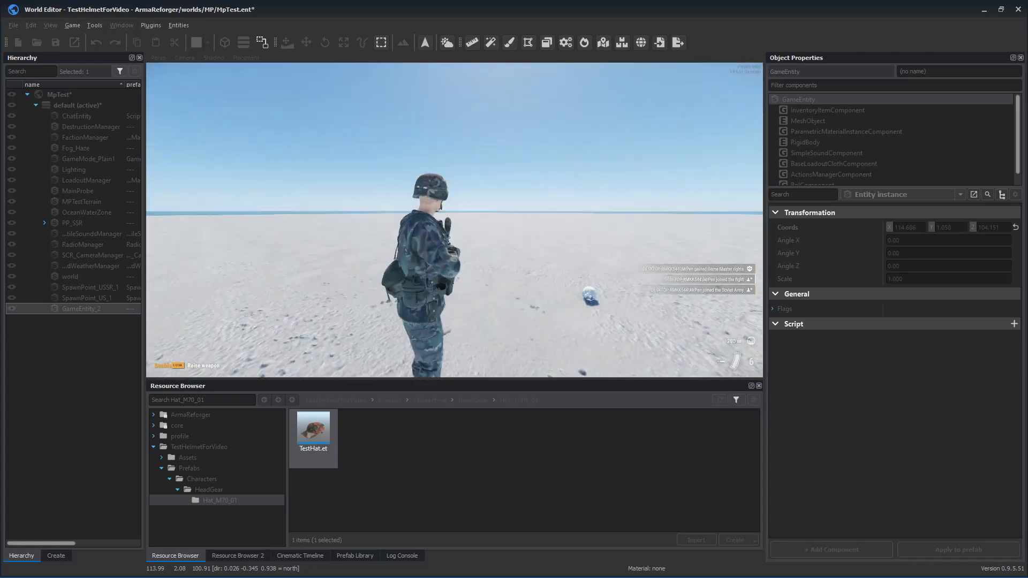
# Step: Strip the character of clothing, gear and weapons through the in-game inventory
pyautogui.press('Tab')
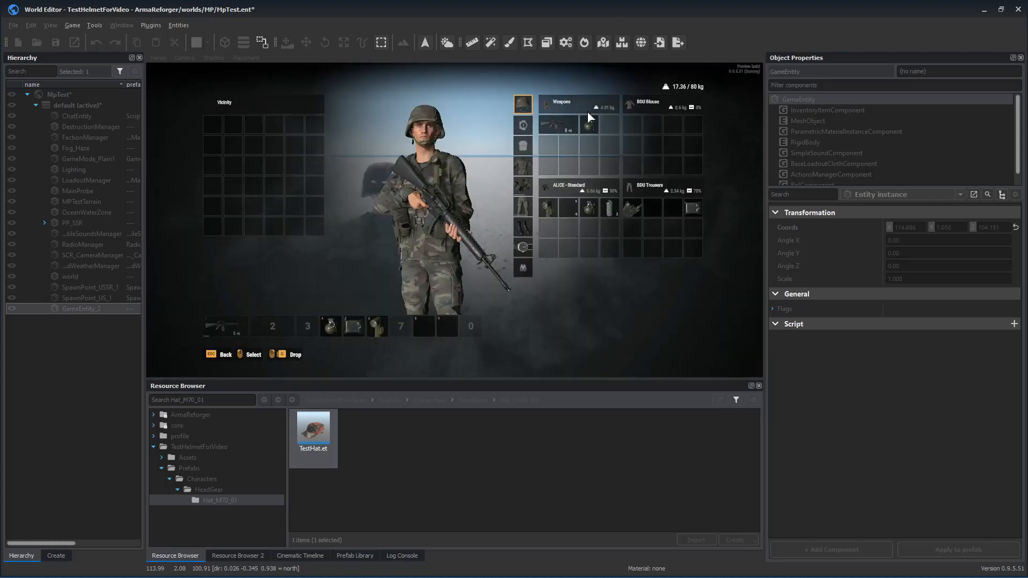
pyautogui.rightClick(521, 187)
pyautogui.rightClick(522, 207)
pyautogui.rightClick(522, 227)
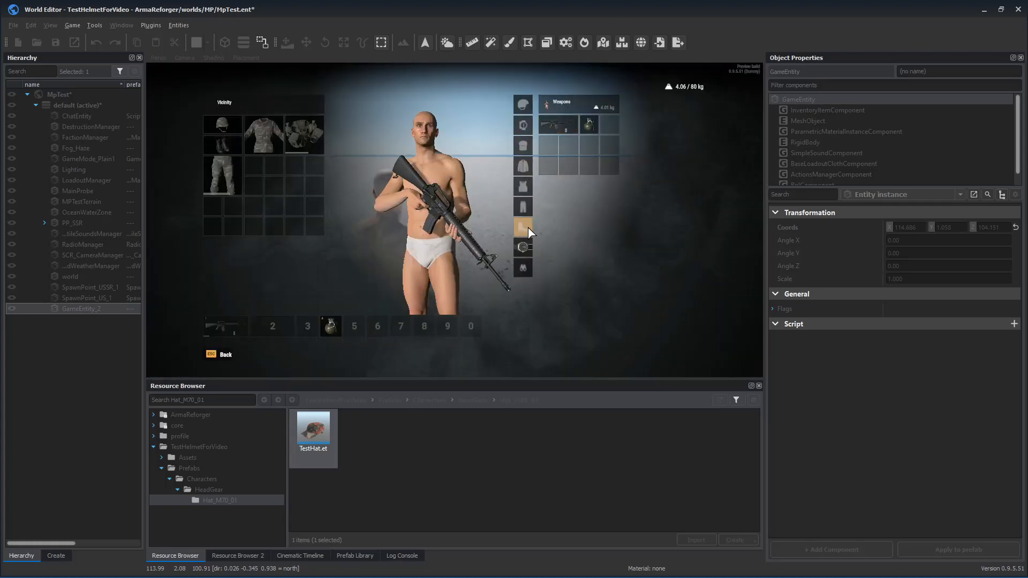
pyautogui.rightClick(524, 246)
pyautogui.rightClick(566, 126)
pyautogui.press('Tab')
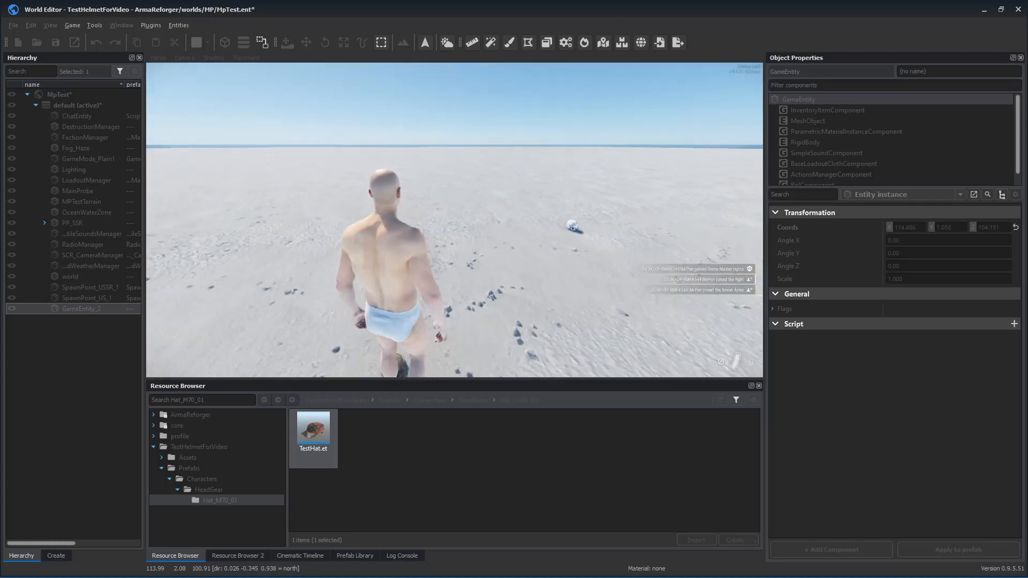
# Step: Walk the character to the hat on the ground and pick it up to wear it
pyautogui.press('w')
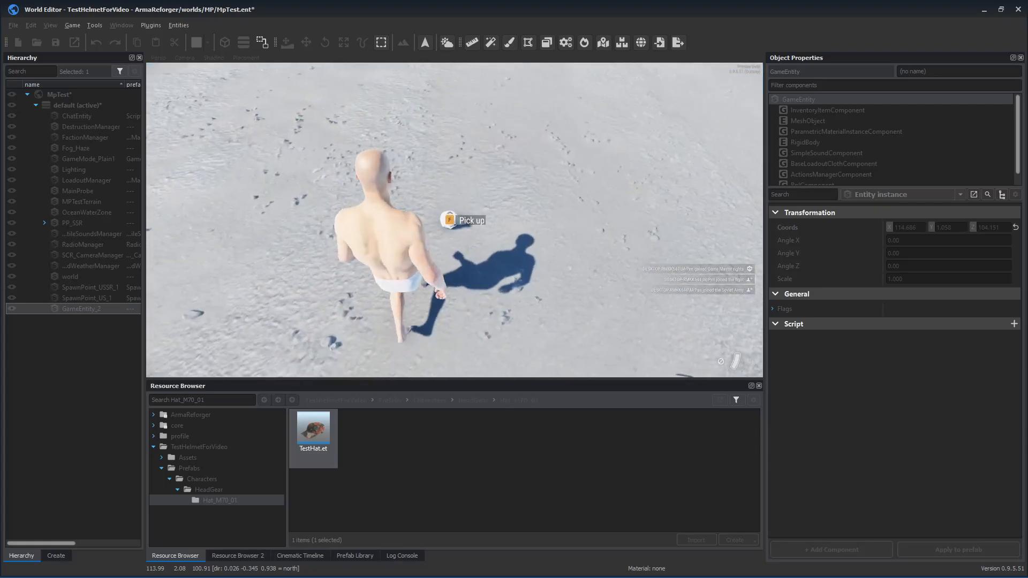
pyautogui.press('f')
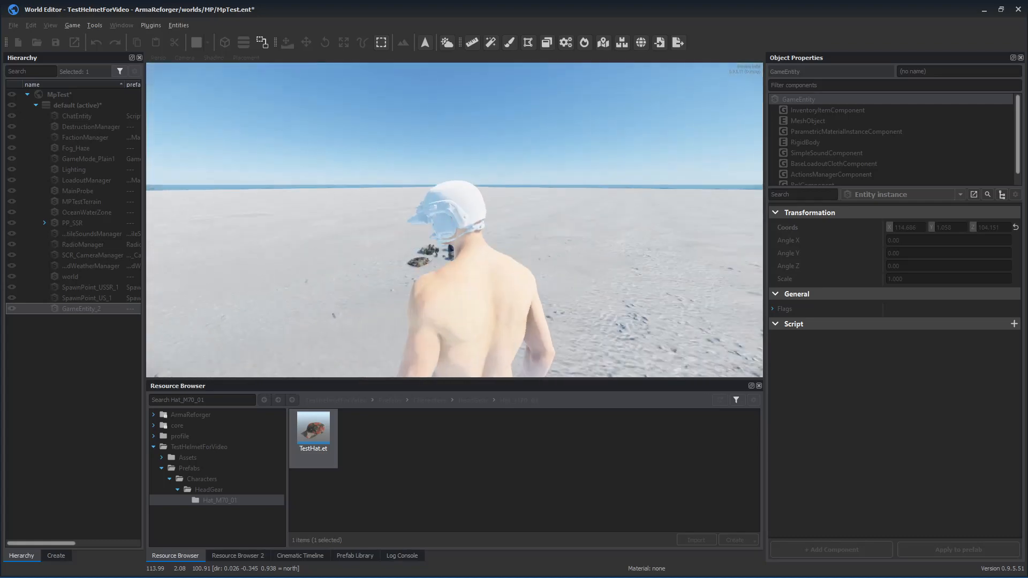
pyautogui.hotkey('alt', 'w')
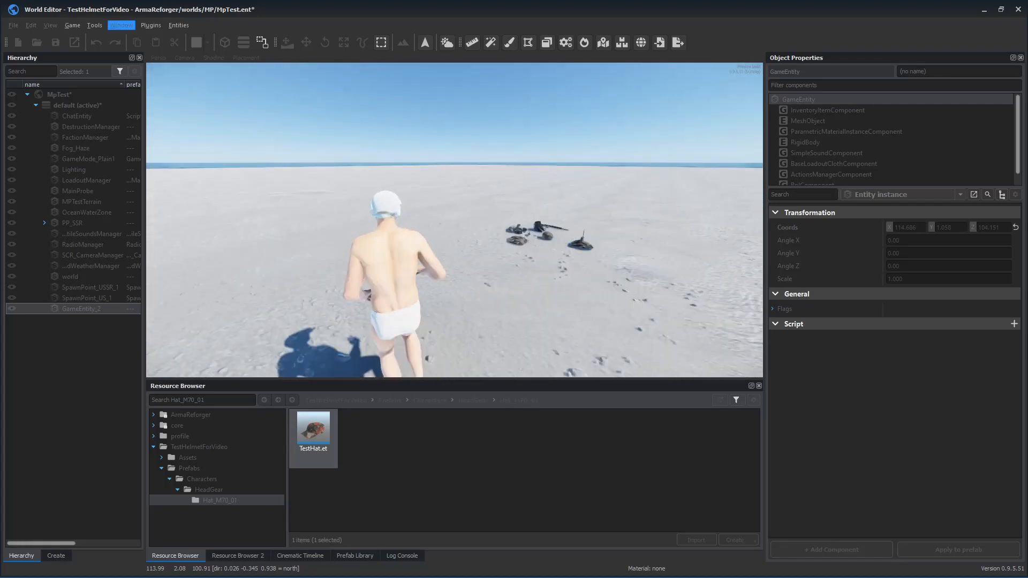
# Step: Examine the worn helmet on the rotated inventory character and while running, and end the play session
pyautogui.press('Tab')
pyautogui.moveTo(398, 121); pyautogui.dragTo(474, 161)
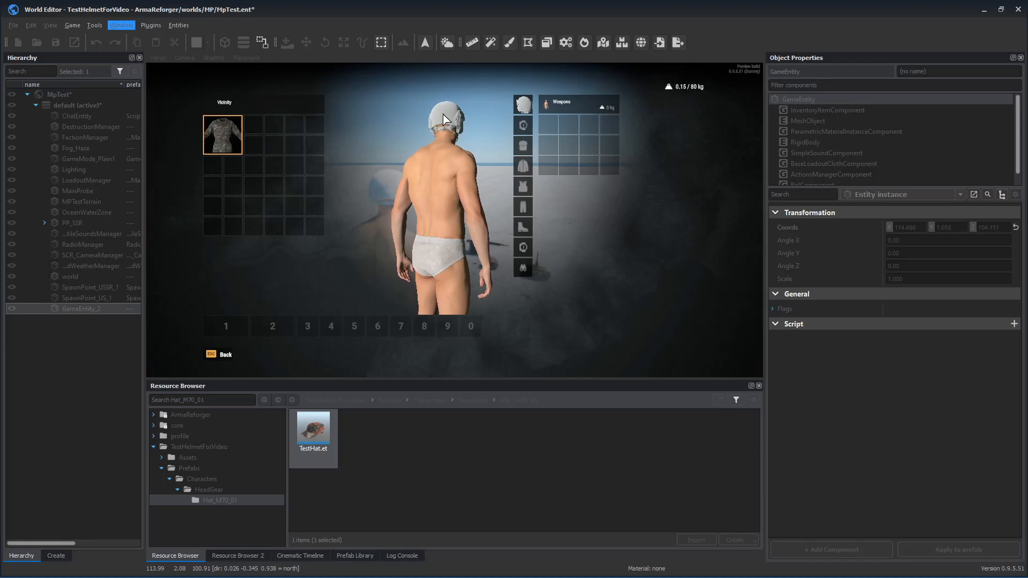
pyautogui.press('Tab')
pyautogui.press('w')
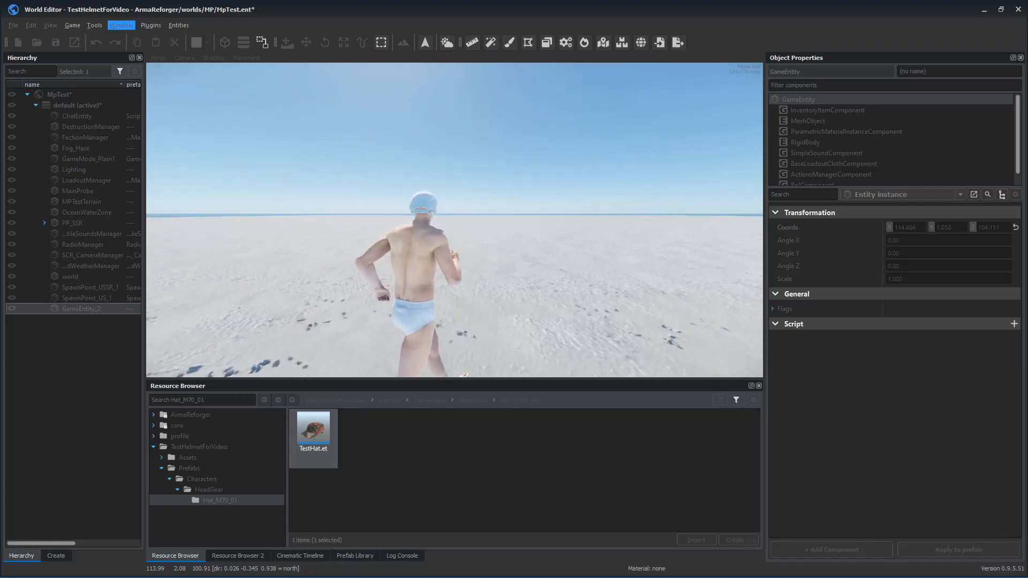
pyautogui.press('Escape')
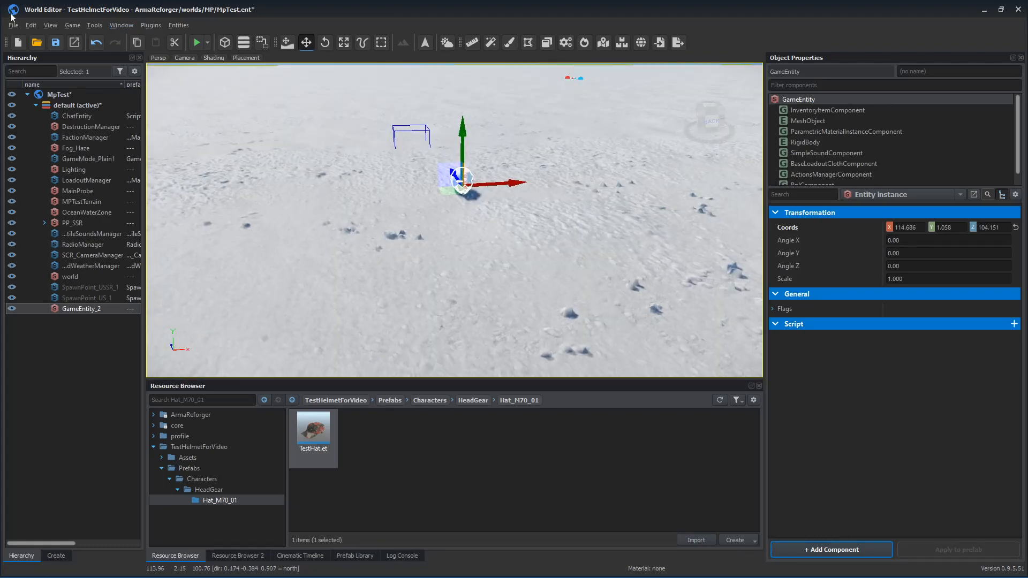
# Step: Save the MpTest world
pyautogui.click(14, 25)
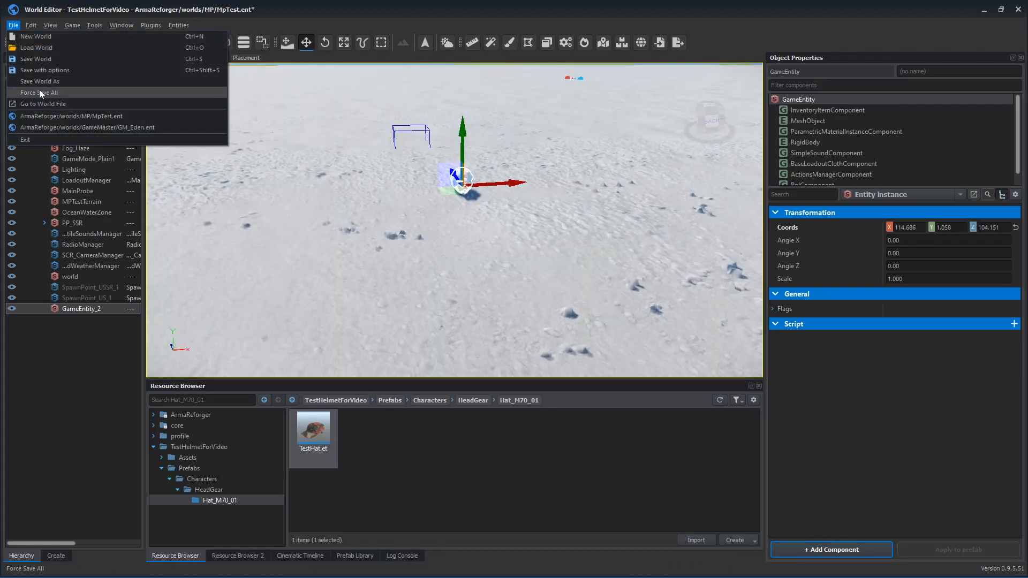
pyautogui.press('Escape')
pyautogui.hotkey('ctrl', 's')
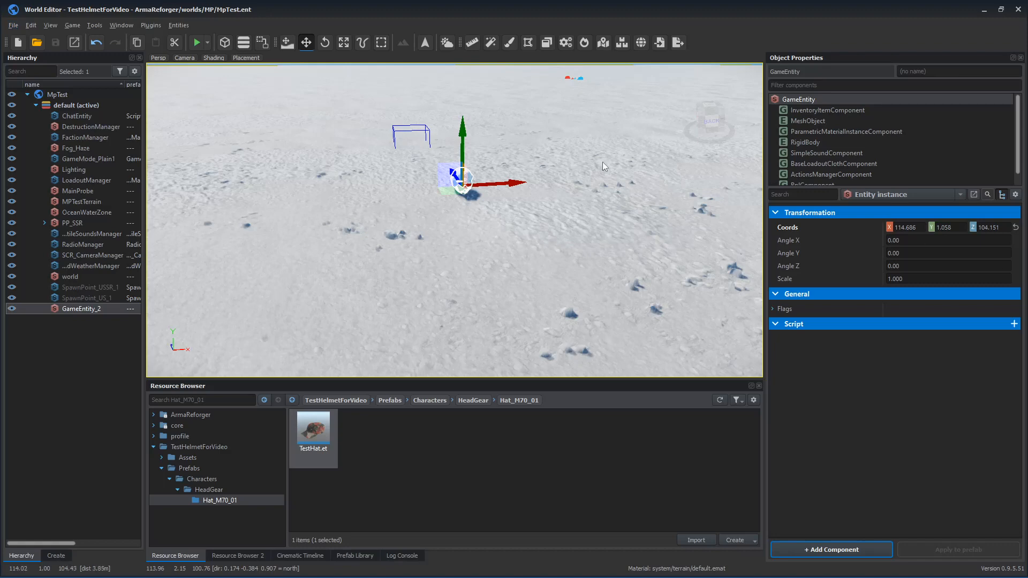
# Step: Switch to Enfusion Workbench and save all unsaved changes
pyautogui.moveTo(937, 21); pyautogui.dragTo(851, 206)
pyautogui.click(850, 207)
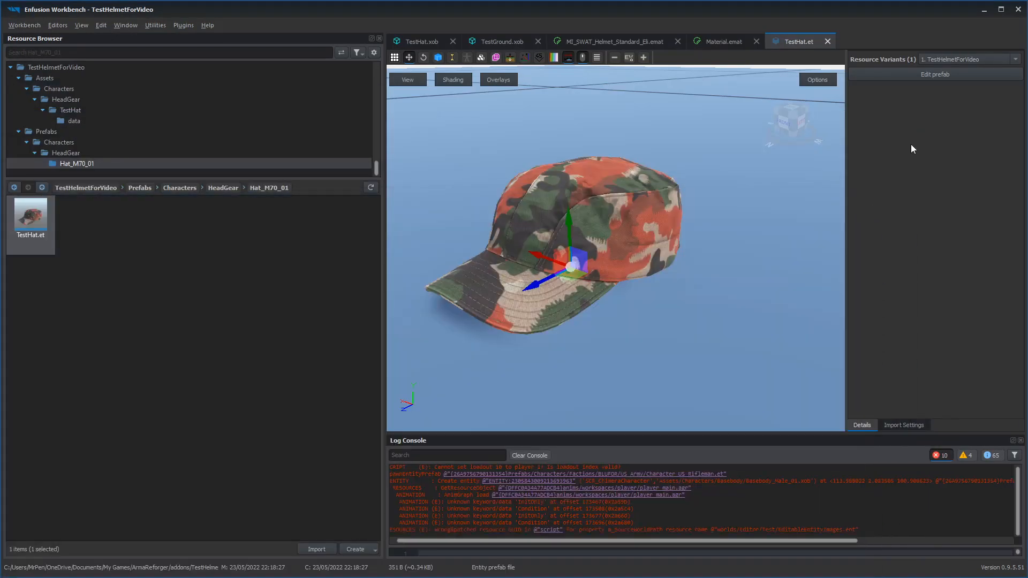
pyautogui.click(125, 229)
pyautogui.hotkey('ctrl', 's')
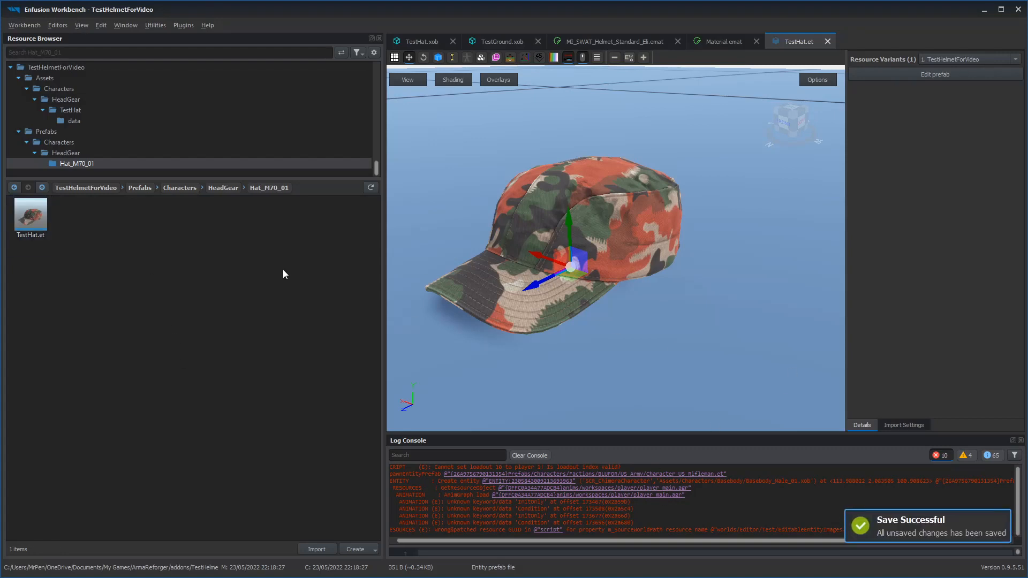
# Step: Collapse the ArmaReforger and TestHelmetForVideo folders in the resource tree
pyautogui.moveTo(378, 168); pyautogui.dragTo(377, 70)
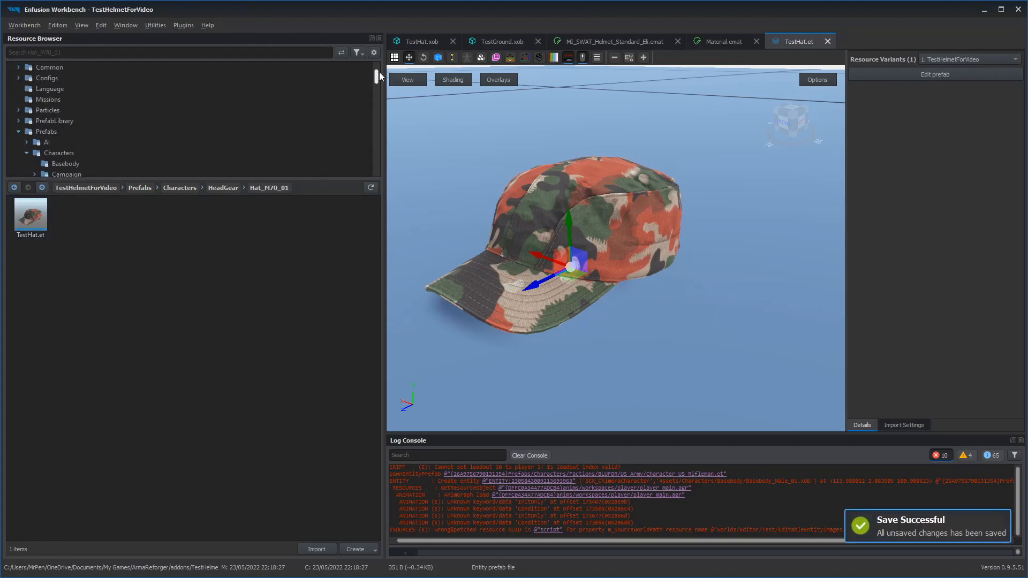
pyautogui.click(10, 67)
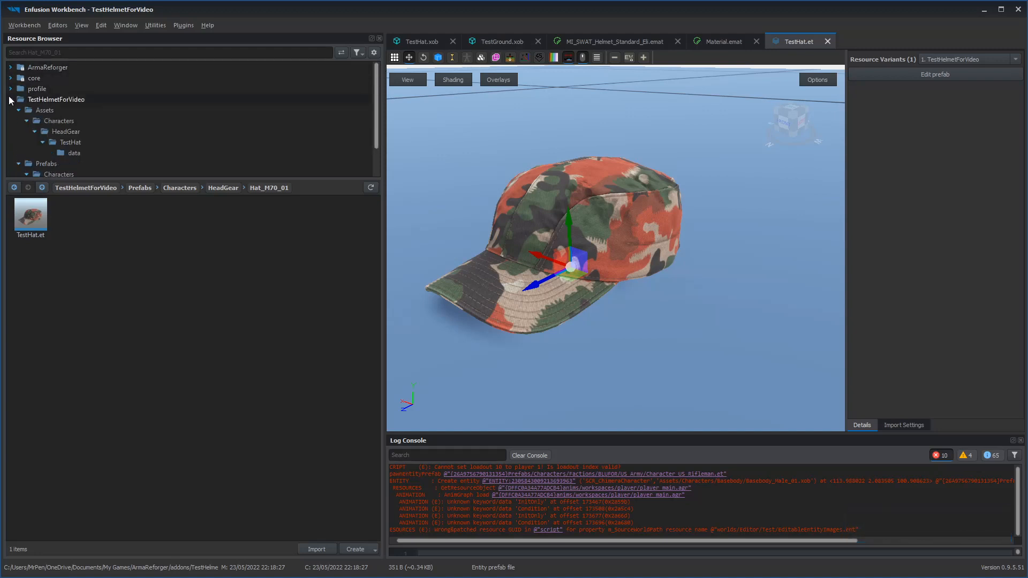
pyautogui.click(12, 100)
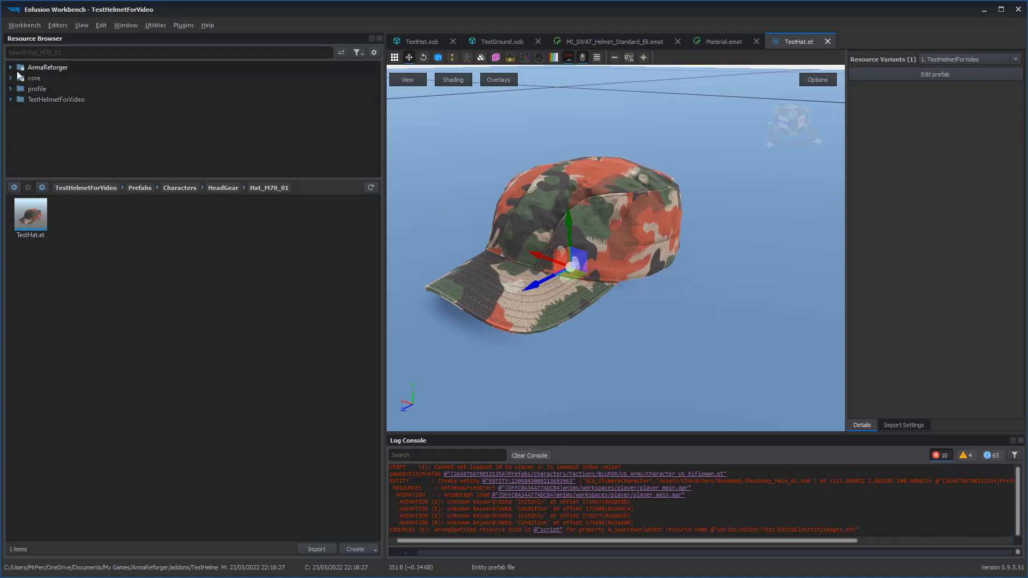
# Step: Close all open resource files, including TestHat.xob, TestGround.xob, TestHat.et and both material files
pyautogui.click(454, 42)
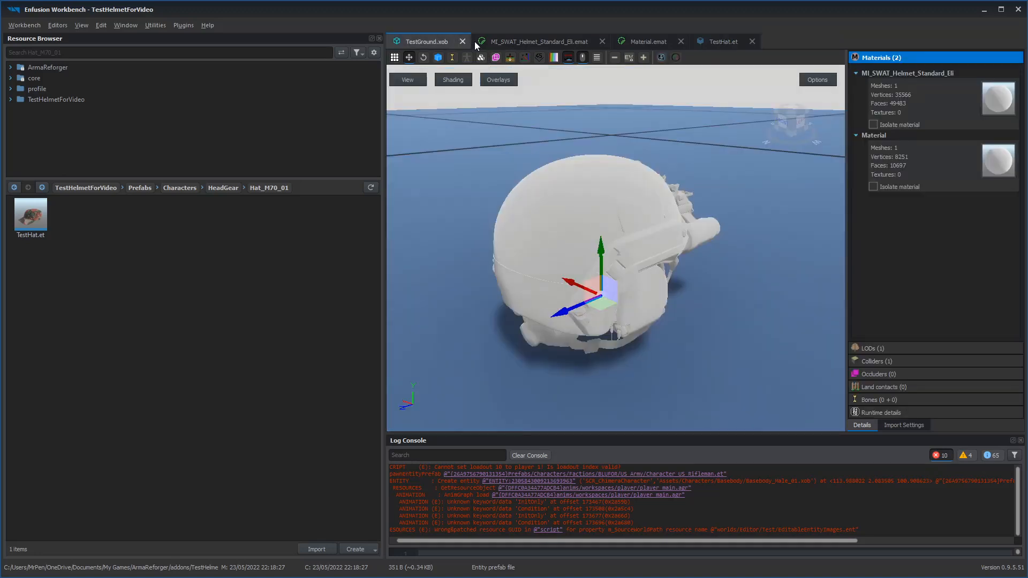
pyautogui.click(462, 41)
pyautogui.click(517, 41)
pyautogui.click(527, 42)
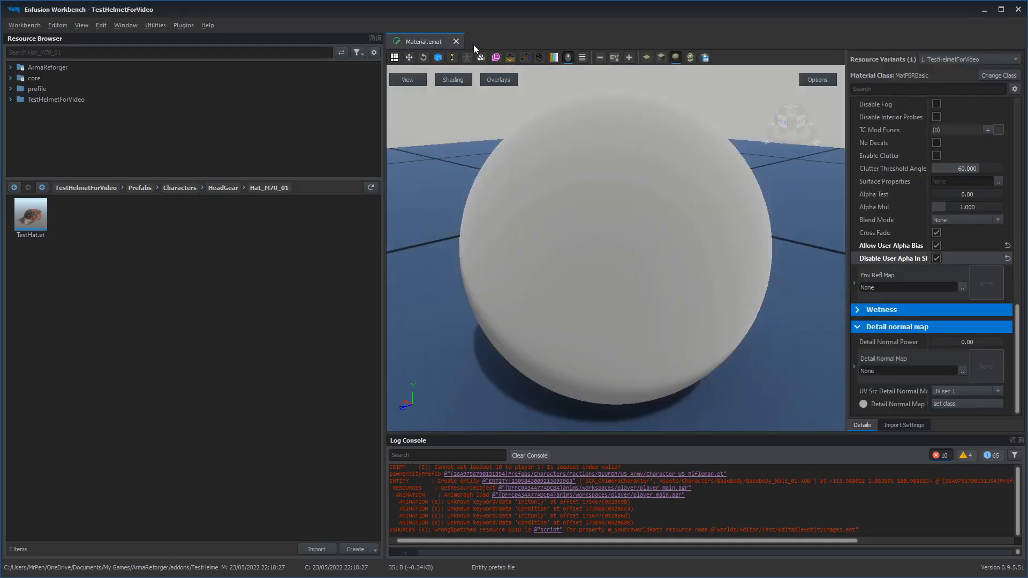
pyautogui.click(456, 42)
# Step: Collapse ArmaReforger's Prefabs folder and open its Configs/Arsenal folder
pyautogui.click(10, 68)
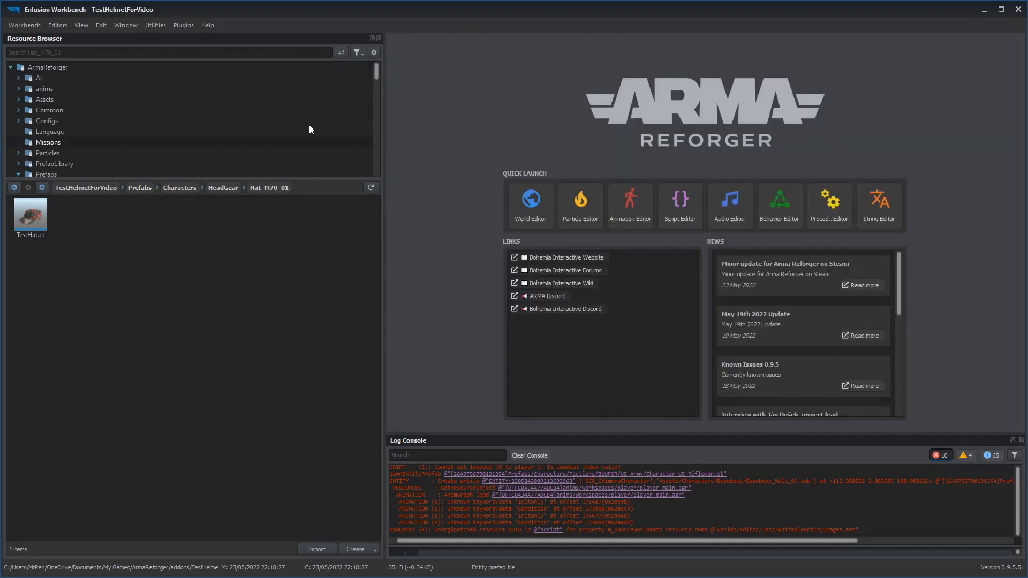
pyautogui.moveTo(376, 78); pyautogui.dragTo(378, 85)
pyautogui.click(18, 132)
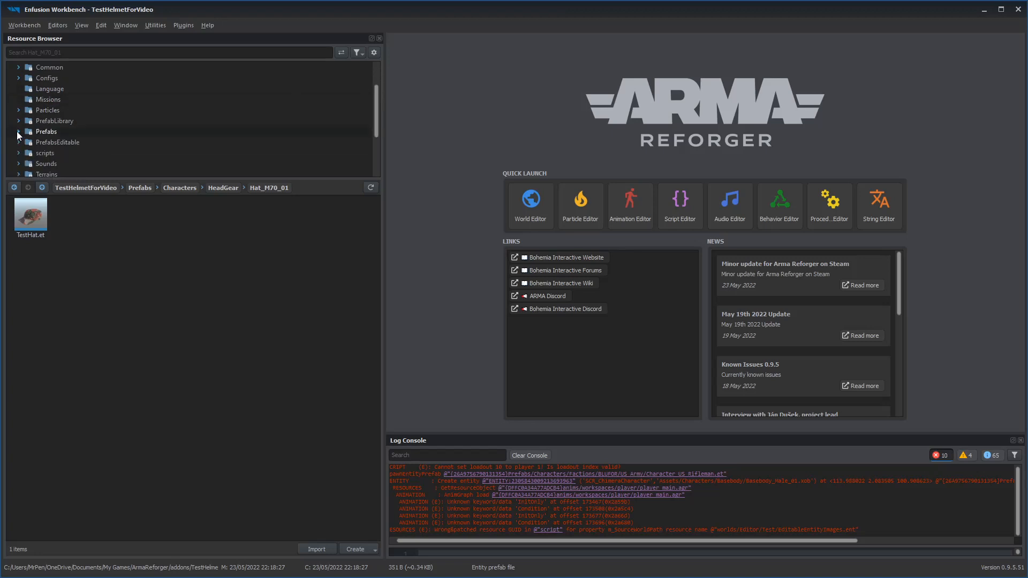
pyautogui.click(18, 79)
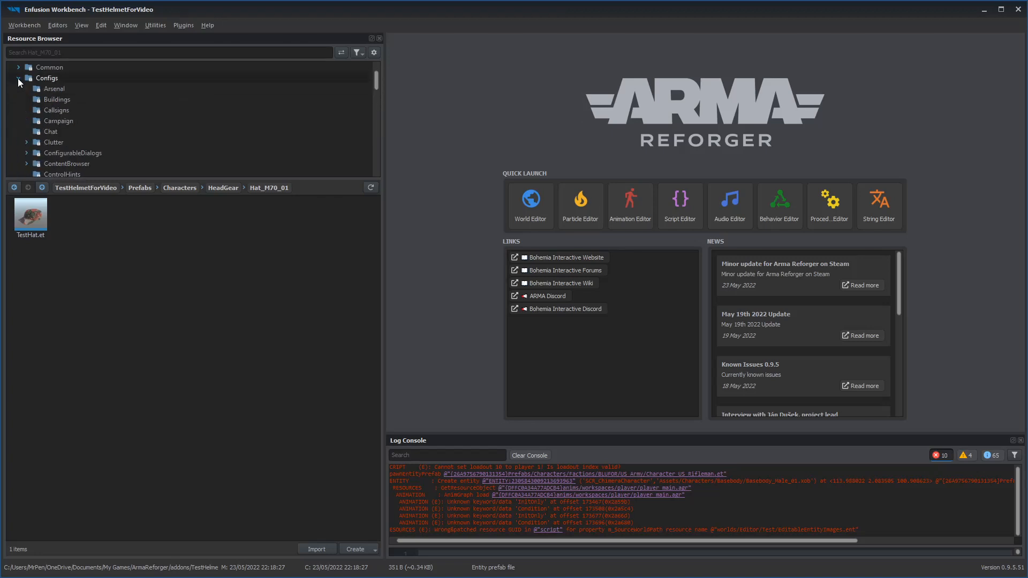
pyautogui.click(50, 90)
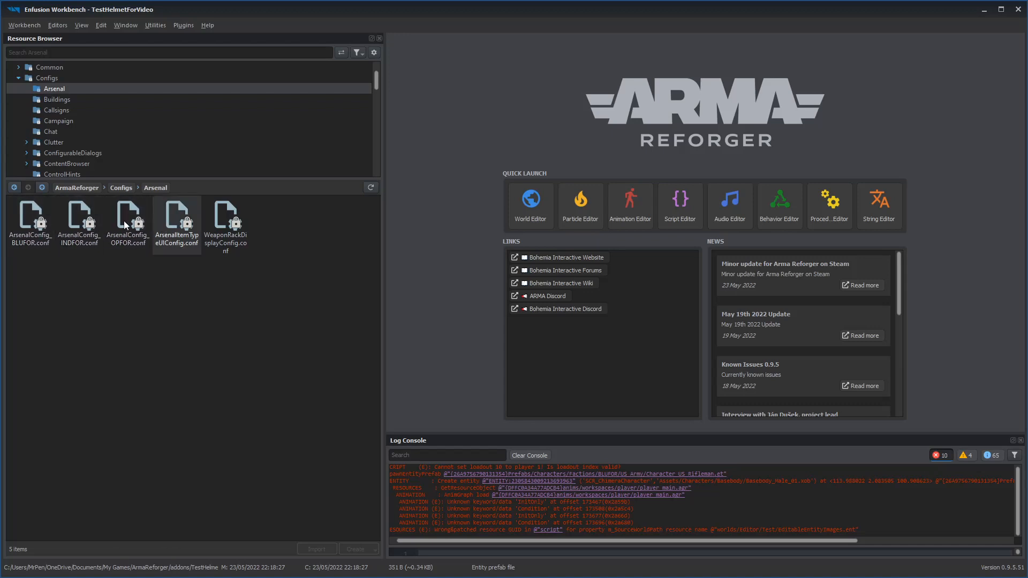
# Step: Override the ArsenalConfig_BLUFOR.conf file in the TestHelmetForVideo addon and open the overriding config
pyautogui.click(39, 223)
pyautogui.rightClick(37, 213)
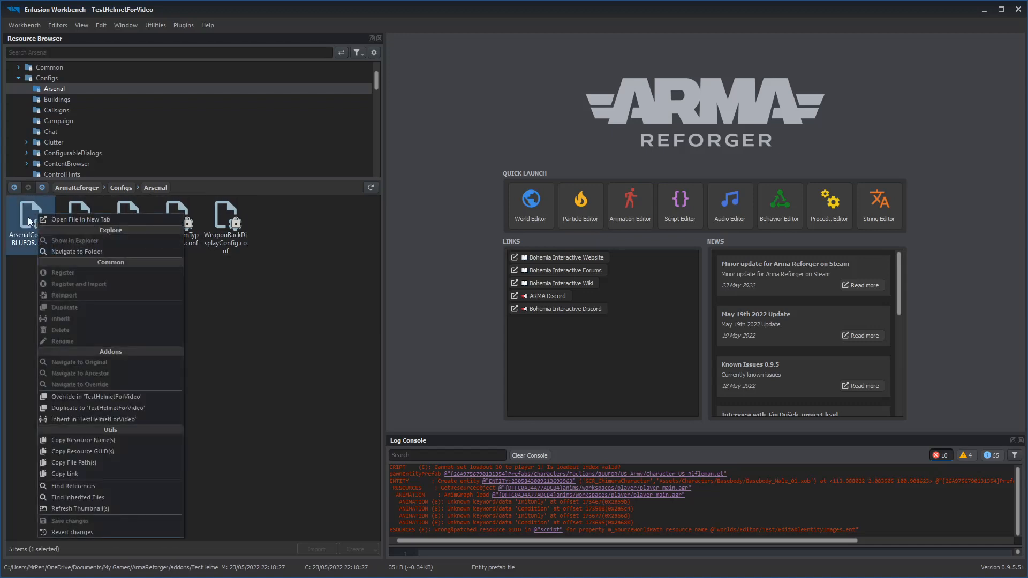
pyautogui.click(123, 396)
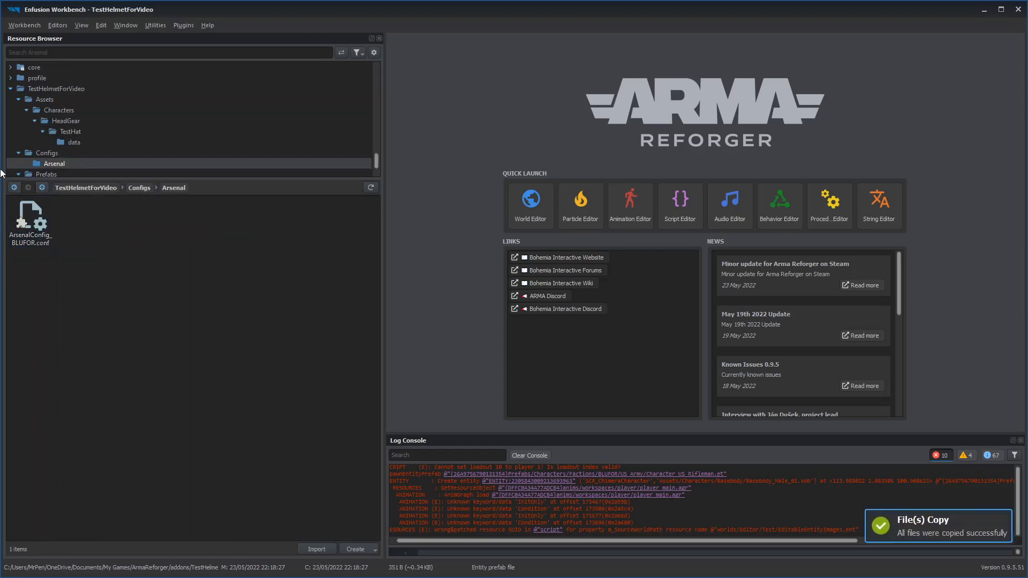
pyautogui.click(59, 161)
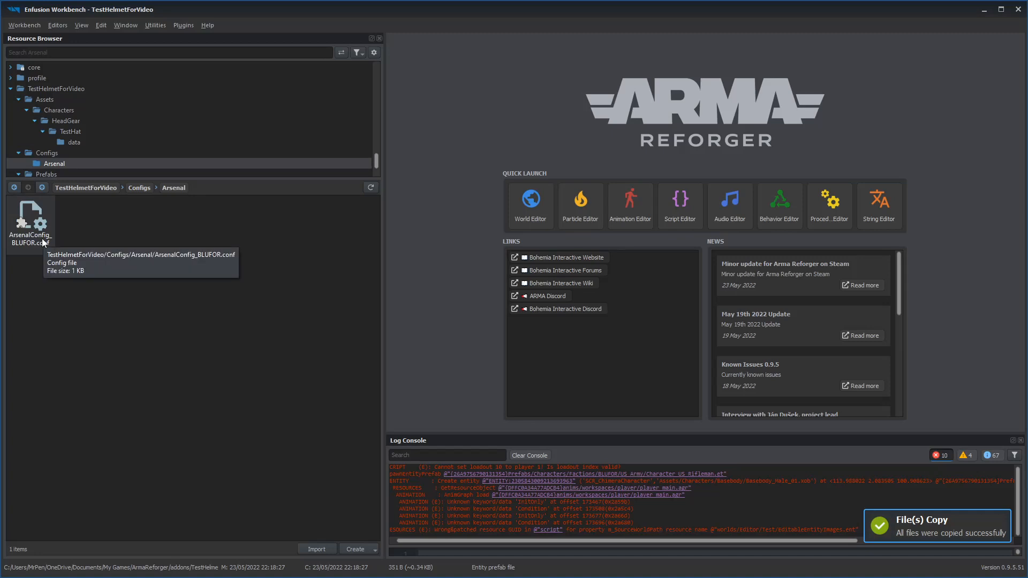
pyautogui.doubleClick(43, 241)
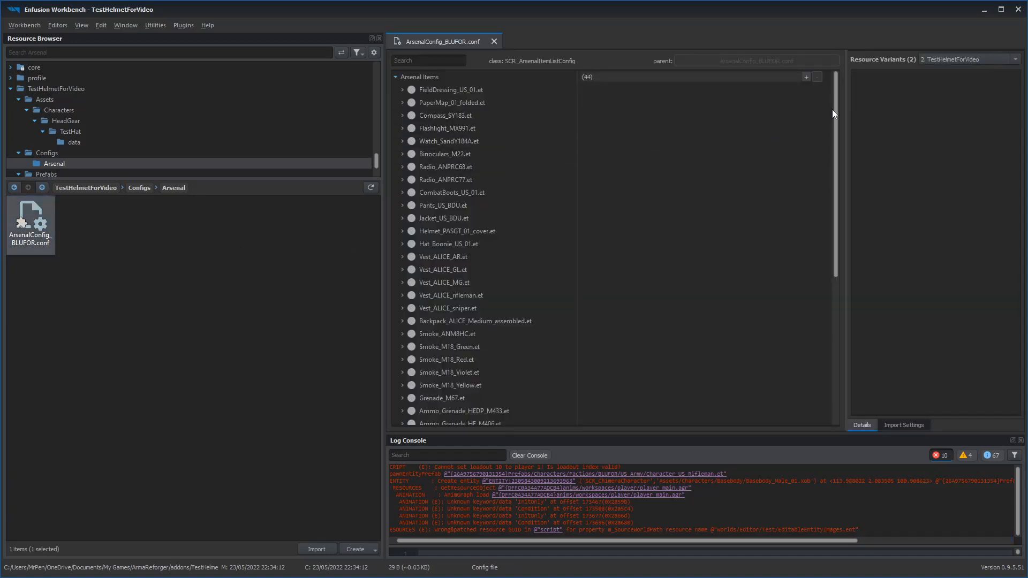
# Step: Add a new empty entry to the Arsenal Items list of the BLUFOR config and expand its properties
pyautogui.moveTo(836, 234); pyautogui.dragTo(863, 36)
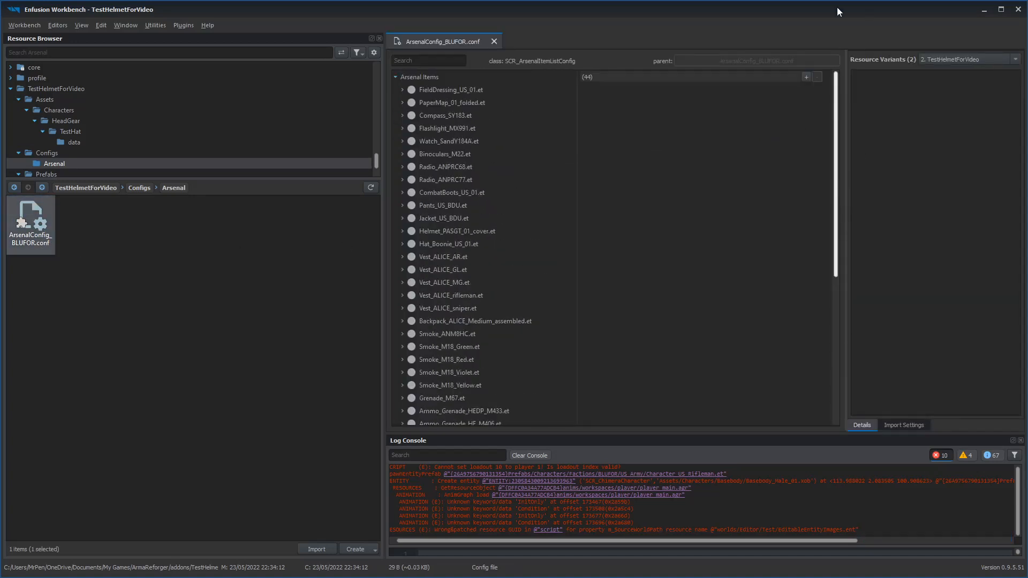
pyautogui.moveTo(384, 80); pyautogui.dragTo(329, 81)
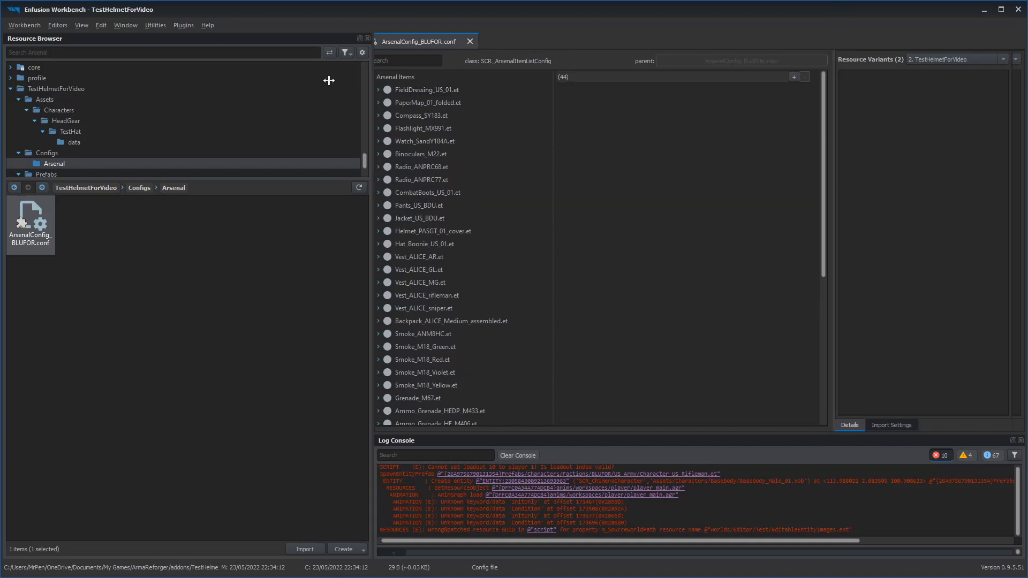
pyautogui.click(804, 78)
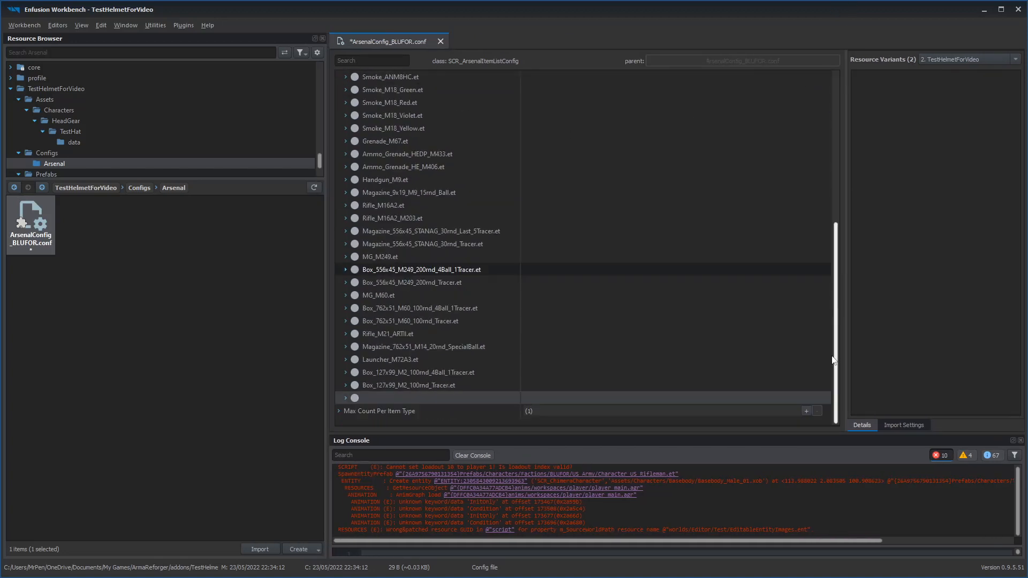
pyautogui.scroll(8, 588, 337)
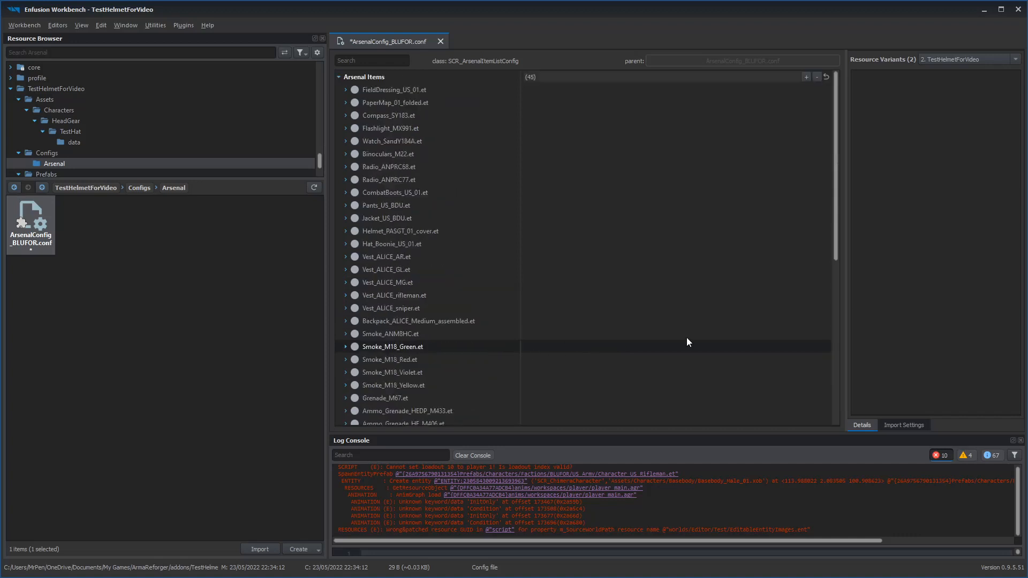
pyautogui.moveTo(839, 201); pyautogui.dragTo(825, 402)
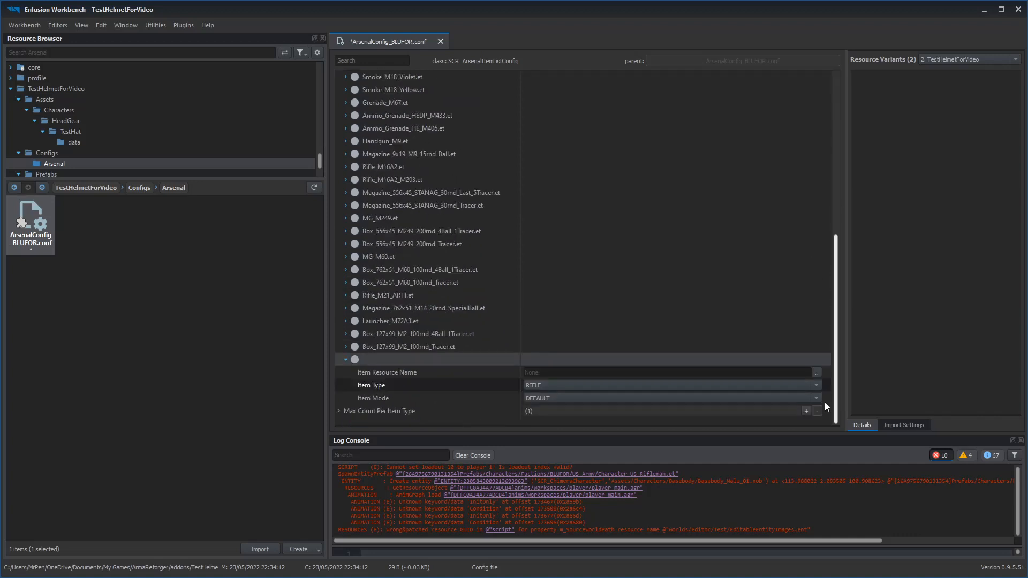
# Step: Assign TestHat.et from TestHelmetForVideo's Prefabs/Characters/HeadGear/Hat_M70_01 folder as the new entry's Item Resource Name
pyautogui.click(817, 374)
pyautogui.click(396, 165)
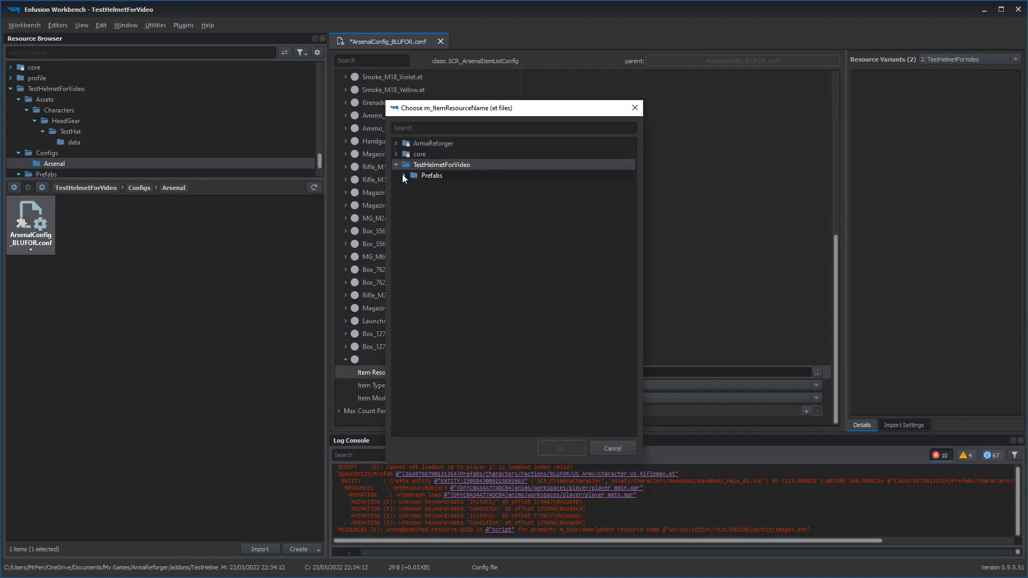
pyautogui.click(404, 175)
pyautogui.click(412, 185)
pyautogui.click(420, 196)
pyautogui.click(461, 208)
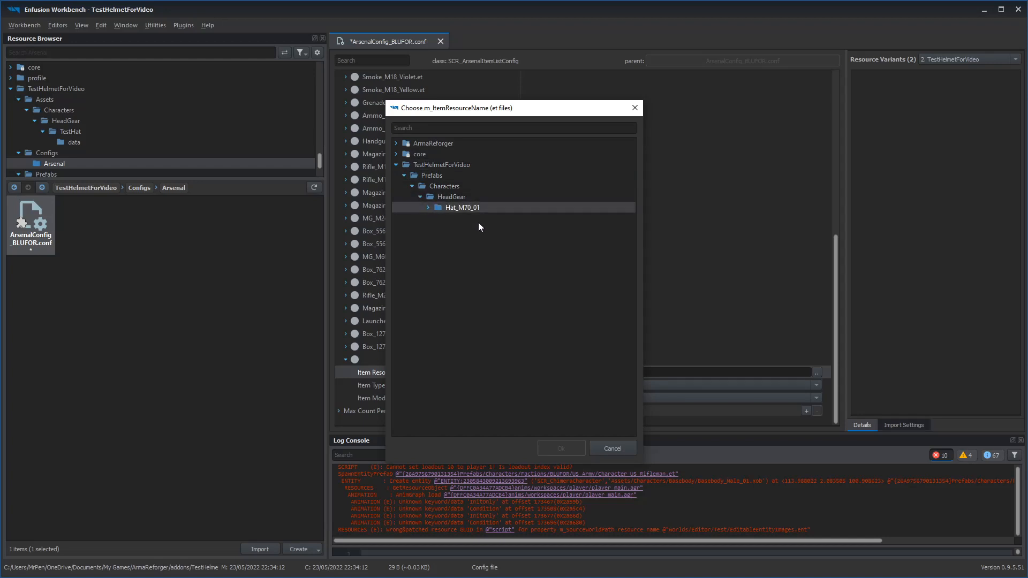
pyautogui.click(467, 219)
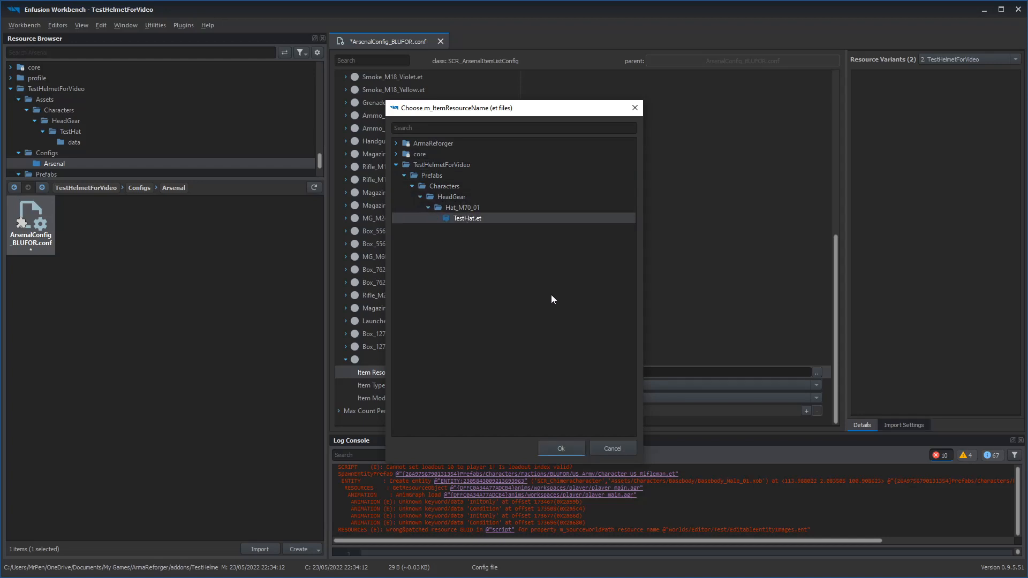
pyautogui.click(554, 446)
# Step: Set the TestHat.et entry's Item Type to HEADWEAR and Item Mode to ATTACHMENT, and save the config
pyautogui.click(562, 387)
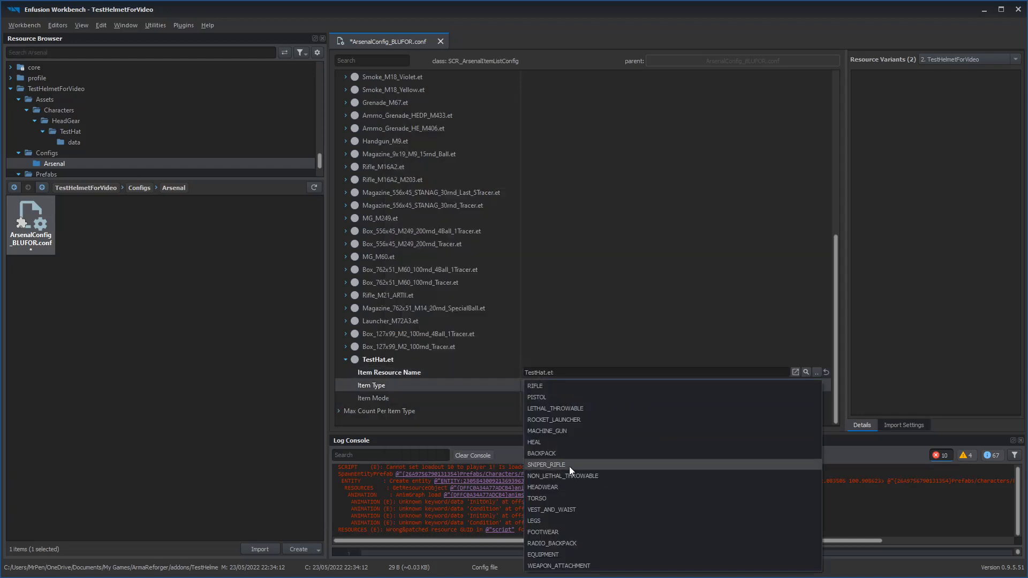
pyautogui.click(551, 488)
pyautogui.click(544, 401)
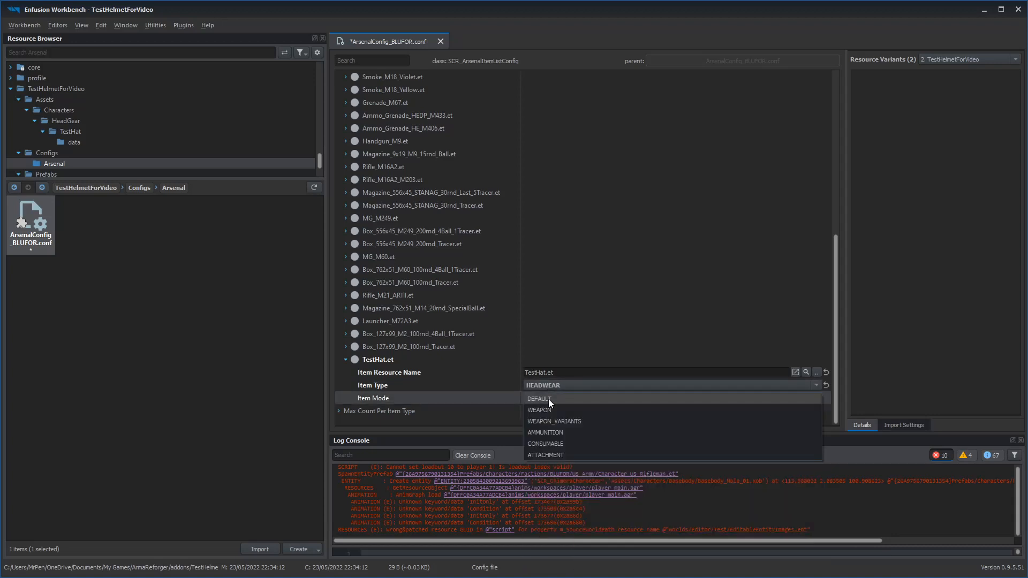
pyautogui.click(549, 401)
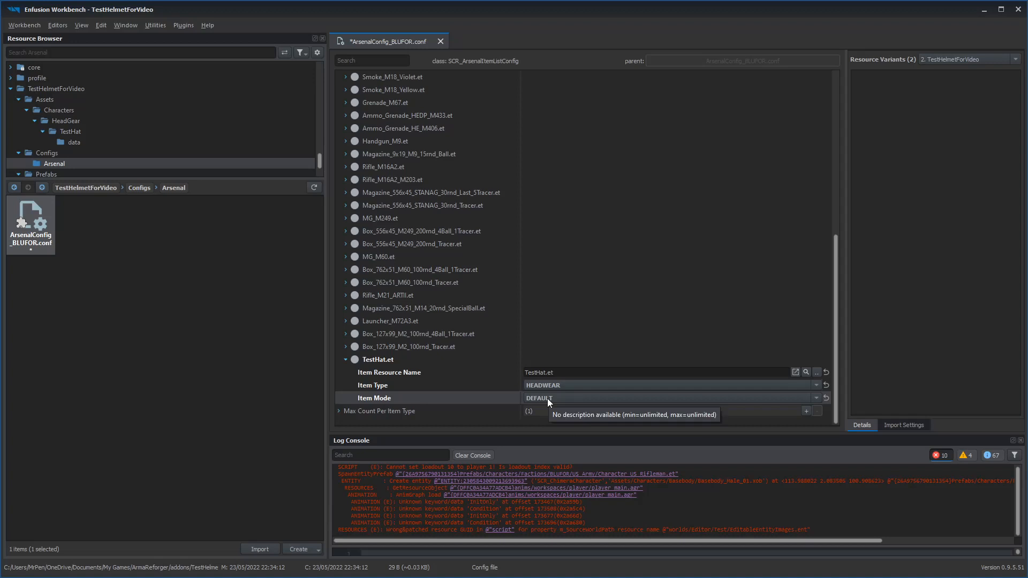
pyautogui.click(548, 398)
pyautogui.click(553, 452)
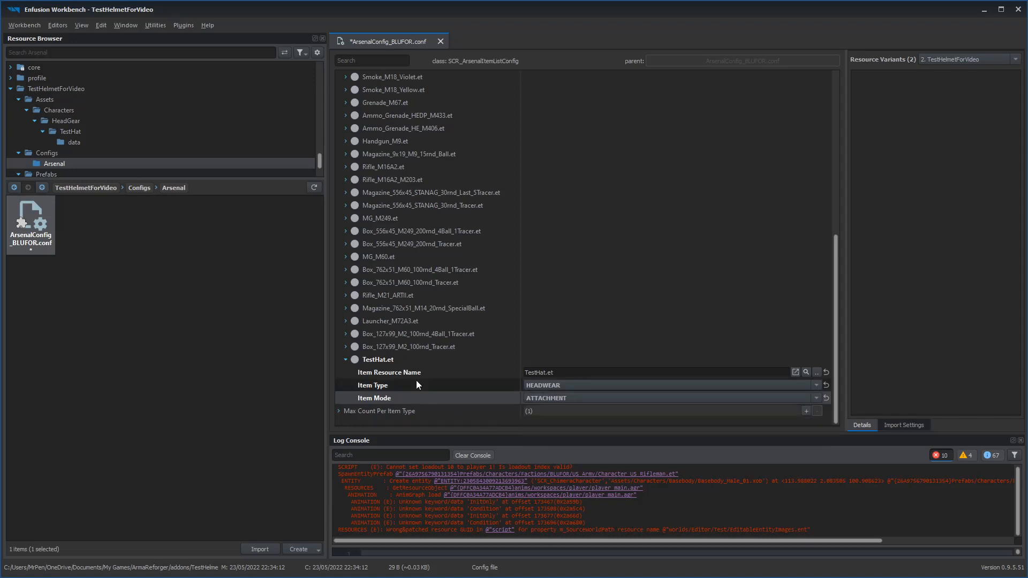
pyautogui.hotkey('ctrl', 's')
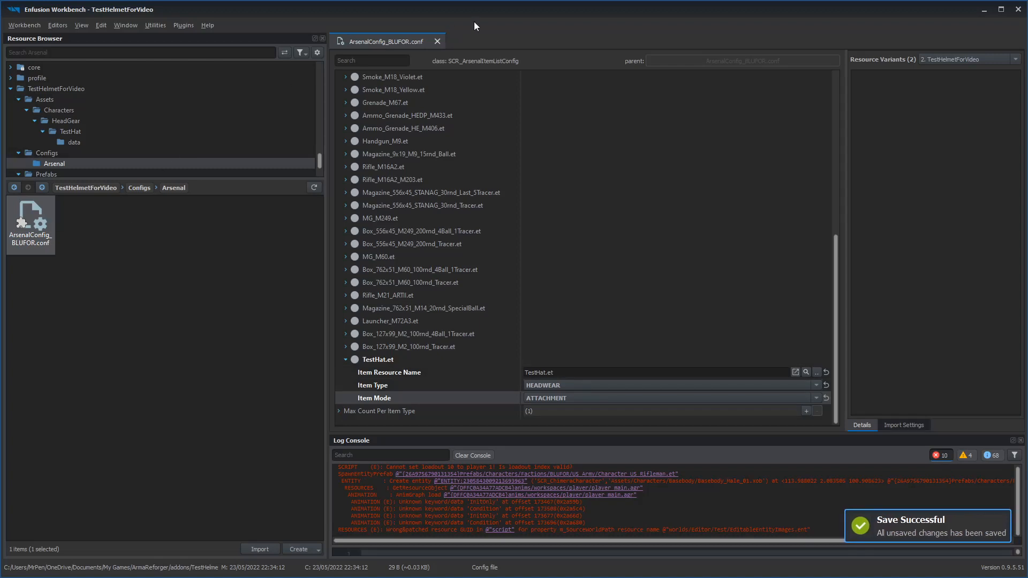
# Step: Open the TestHat.et prefab from the addon's Hat_M70_01 folder and bring it up in World Editor
pyautogui.scroll(-3, 78, 166)
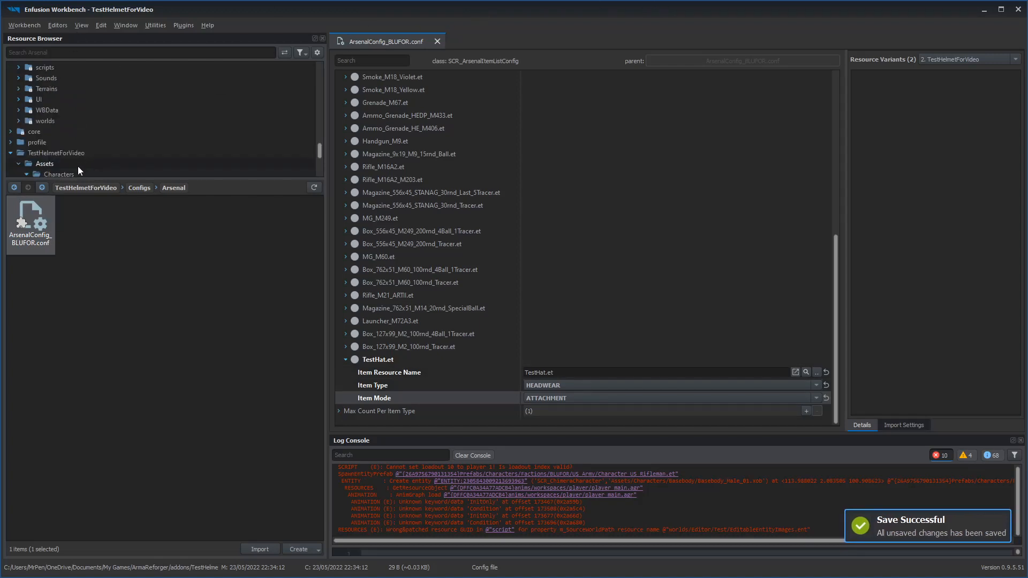
pyautogui.click(78, 164)
pyautogui.doubleClick(31, 217)
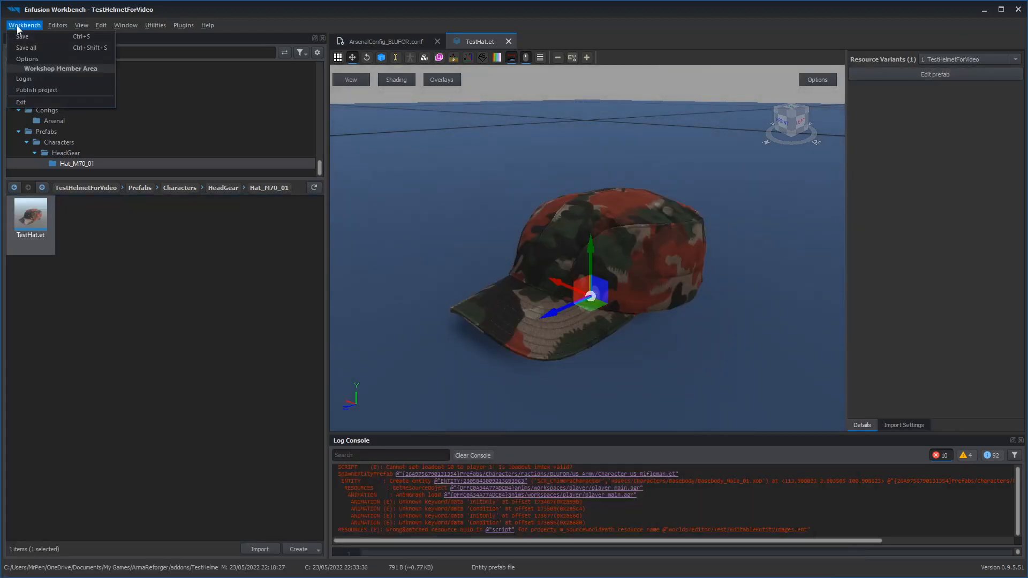
pyautogui.click(38, 25)
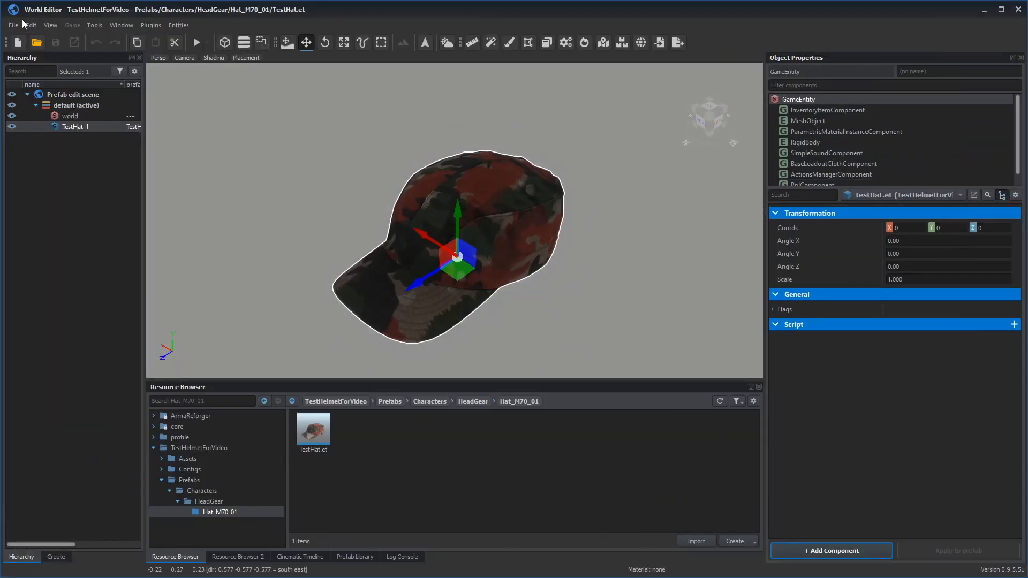
# Step: Load the ArmaReforger/worlds/MP/MpTest.ent world and start game mode
pyautogui.click(13, 25)
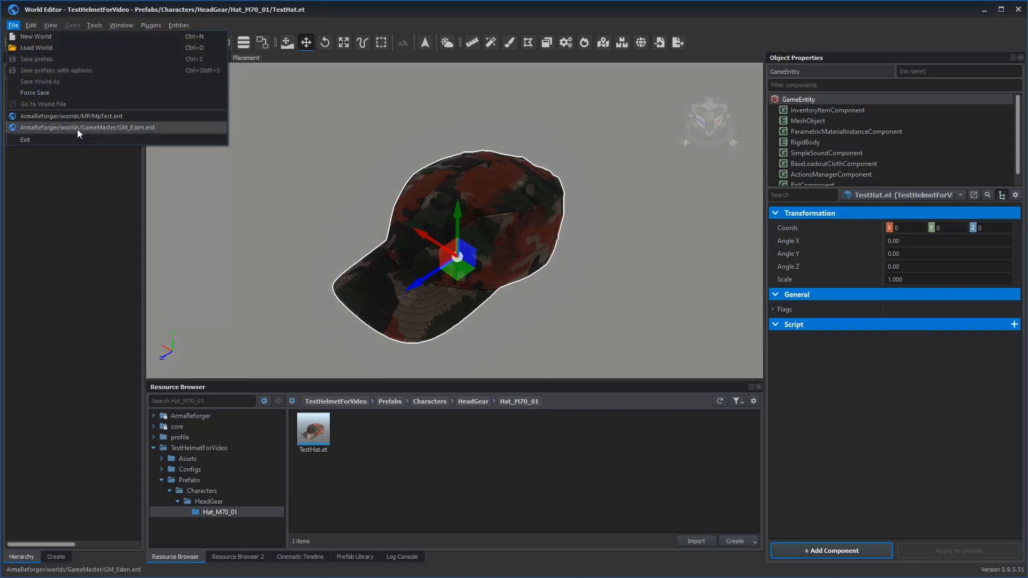
pyautogui.click(13, 24)
pyautogui.click(13, 25)
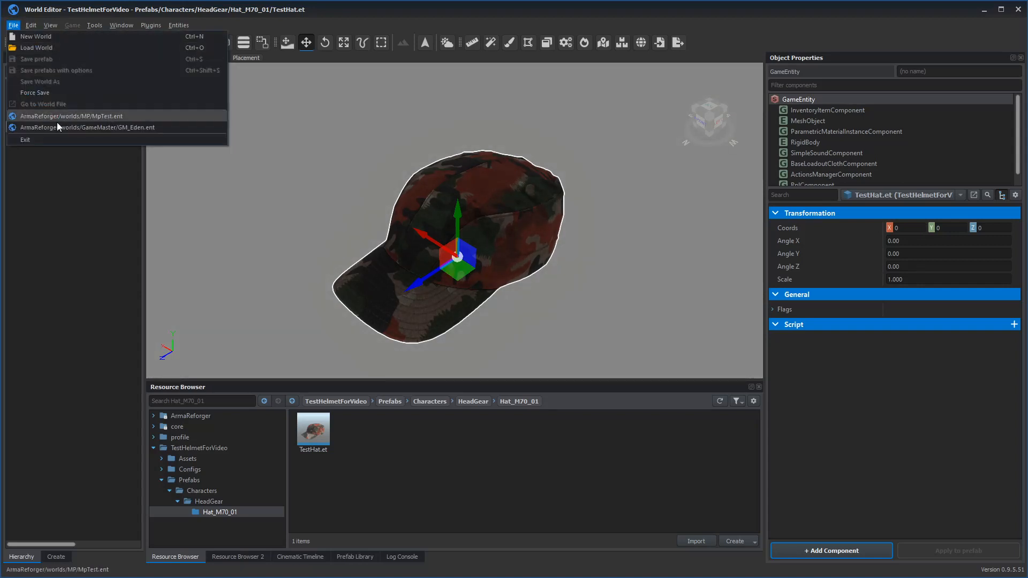
pyautogui.click(101, 117)
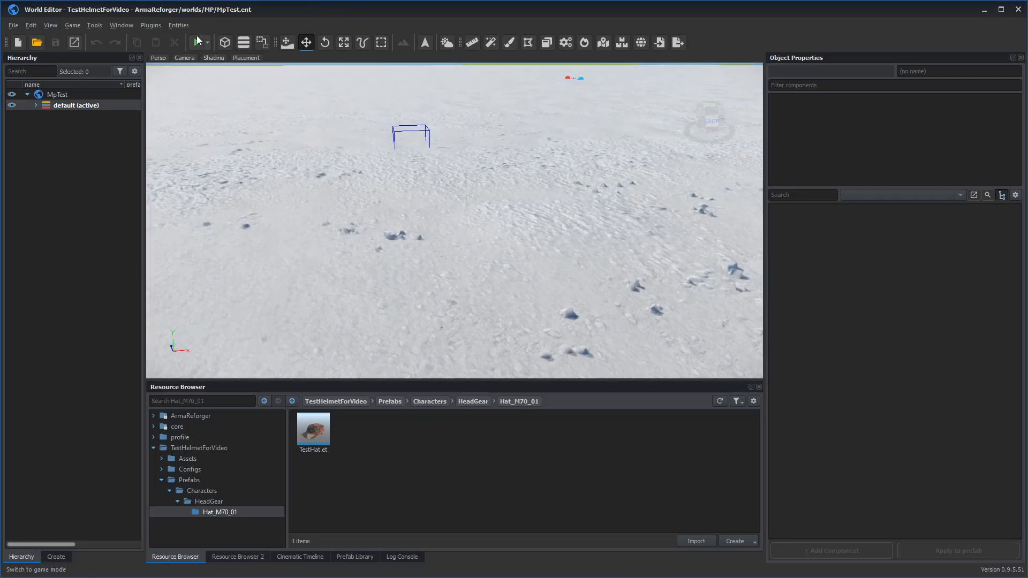
pyautogui.click(196, 42)
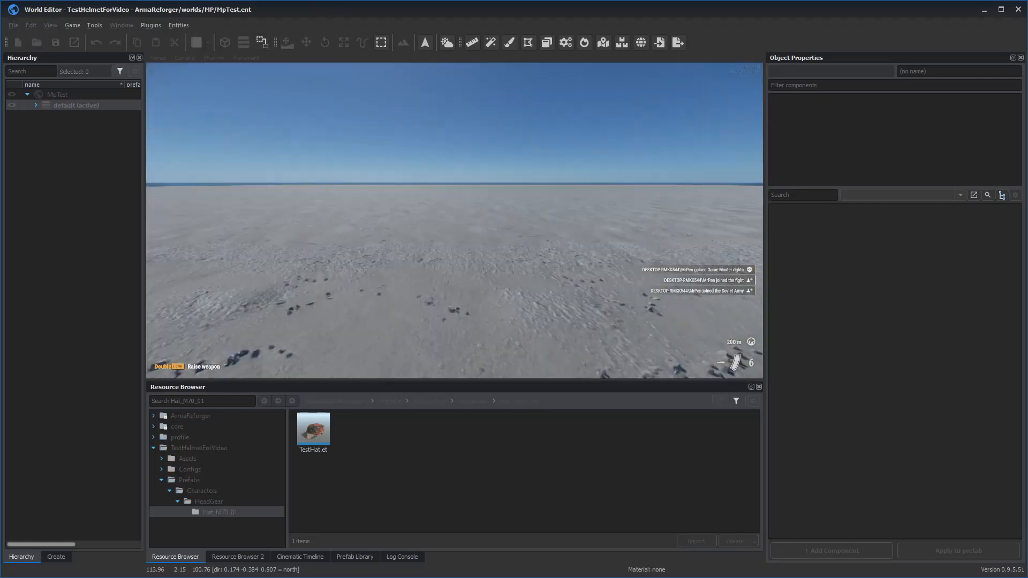
# Step: In Game Master, search the Entity Browser for "arsenal" and place the US Arsenal Box beside the player character
pyautogui.press('y')
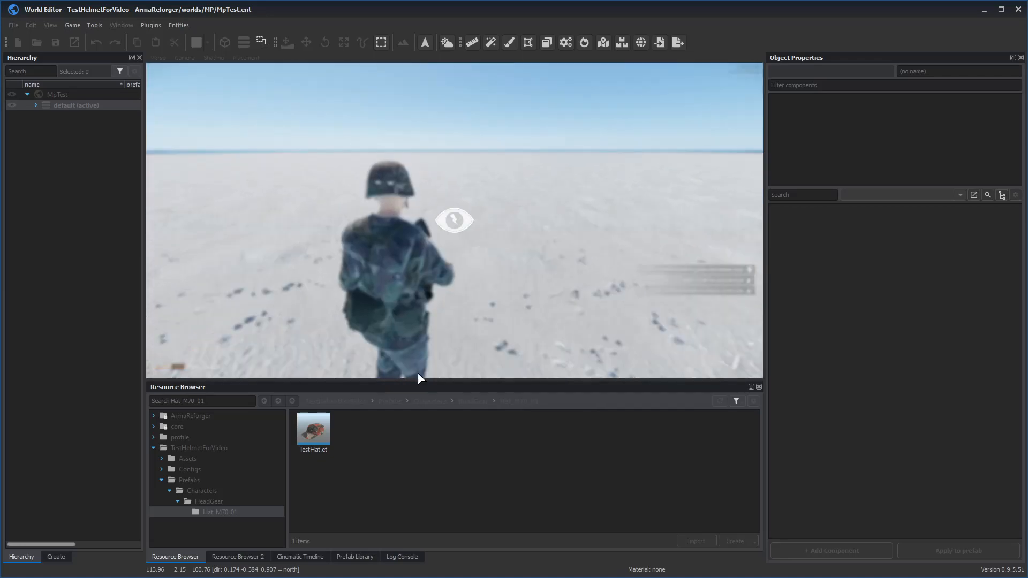
pyautogui.press('Tab')
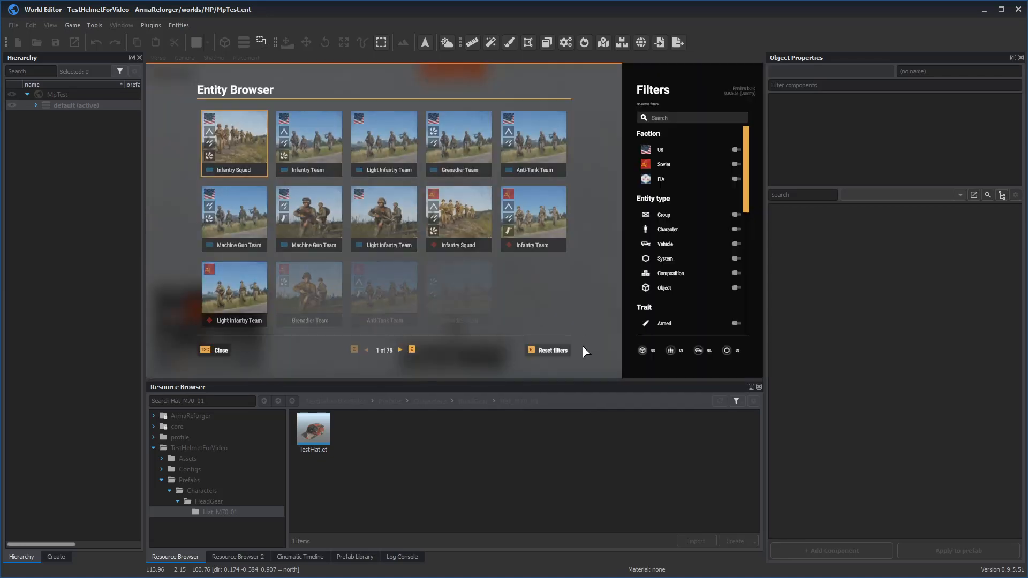
pyautogui.write('arsenal')
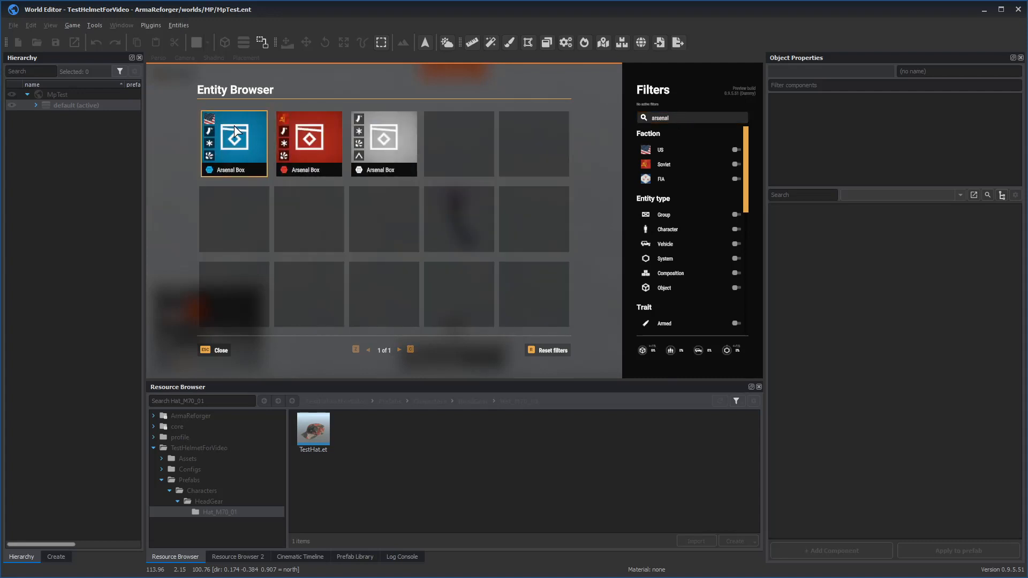
pyautogui.moveTo(417, 181); pyautogui.dragTo(433, 187)
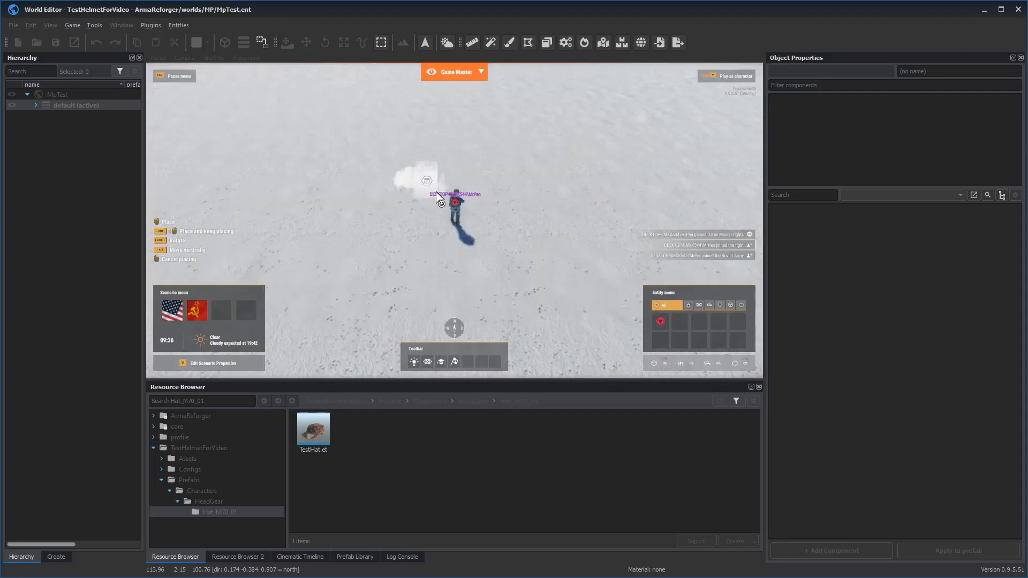
pyautogui.click(439, 198)
# Step: Return to playing as the character, walk up to the arsenal box and open its inventory
pyautogui.press('y')
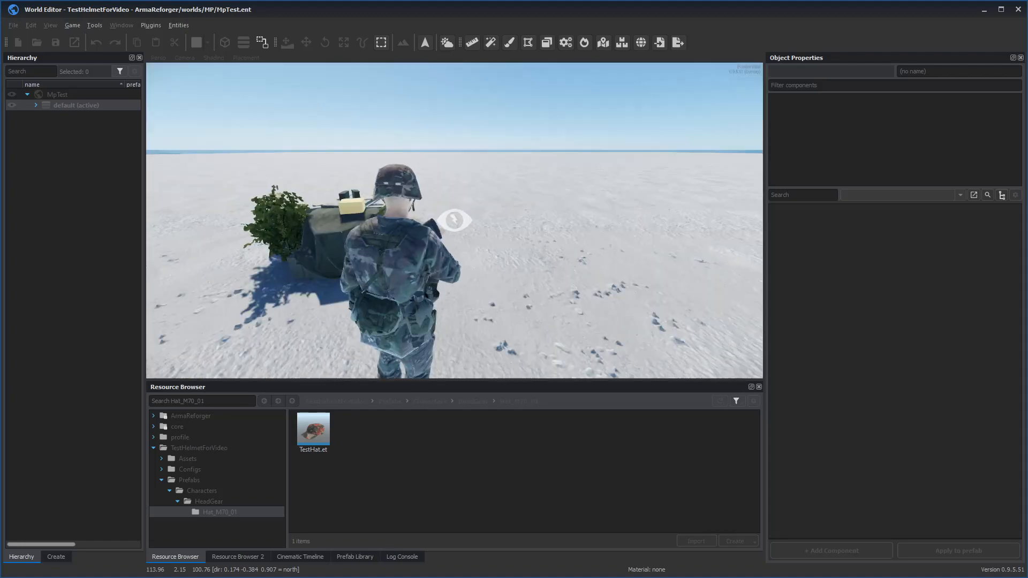
pyautogui.press('w')
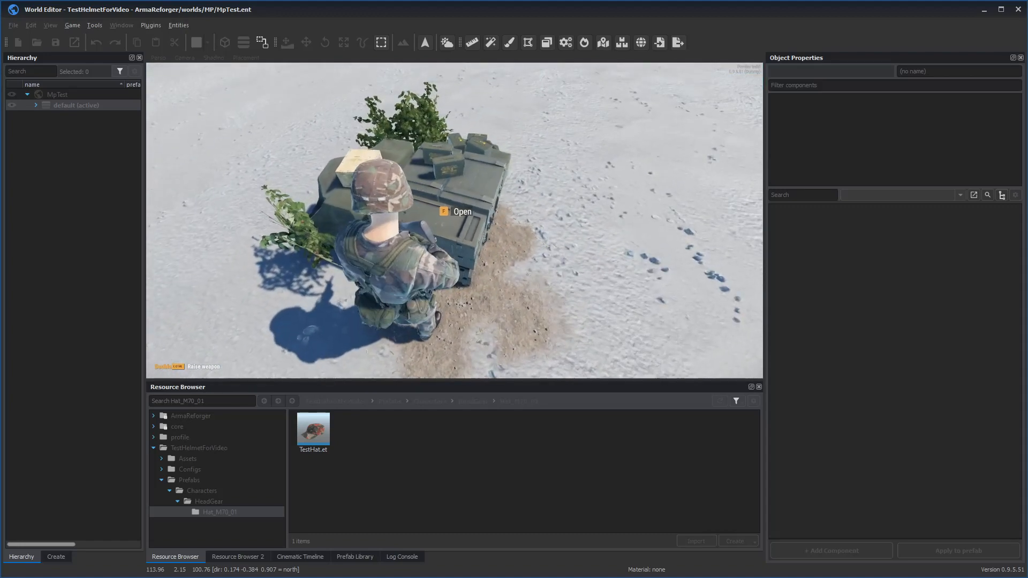
pyautogui.press('f')
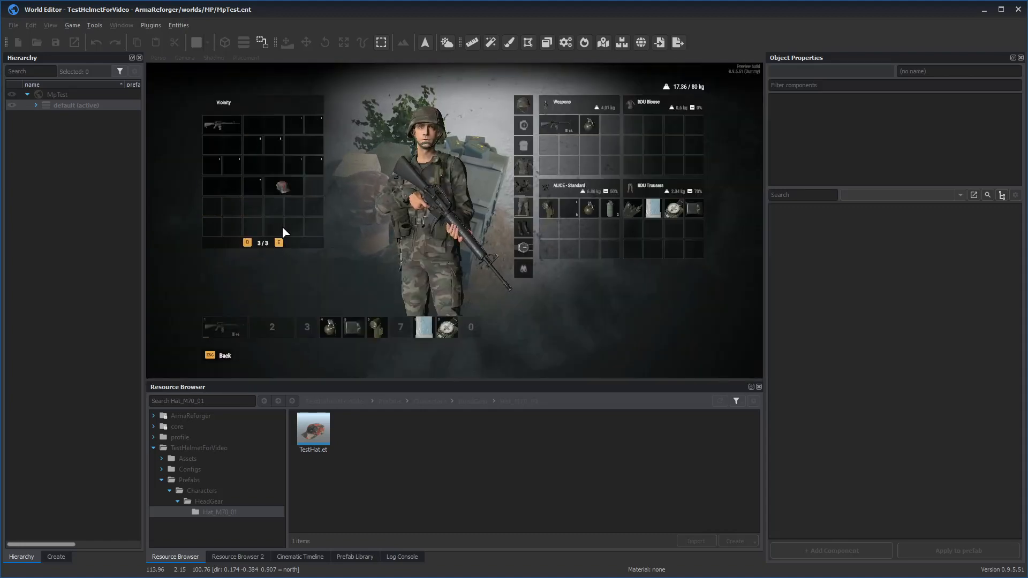
# Step: Try to replace the character's helmet with the test hat from the arsenal box and leave the inventory
pyautogui.click(285, 187)
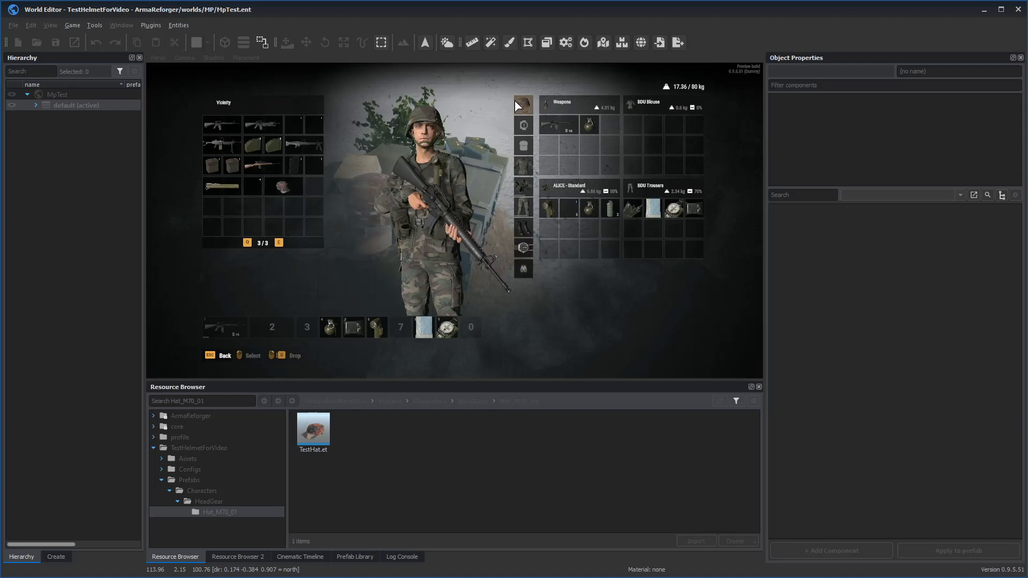
pyautogui.doubleClick(297, 191)
pyautogui.press('Escape')
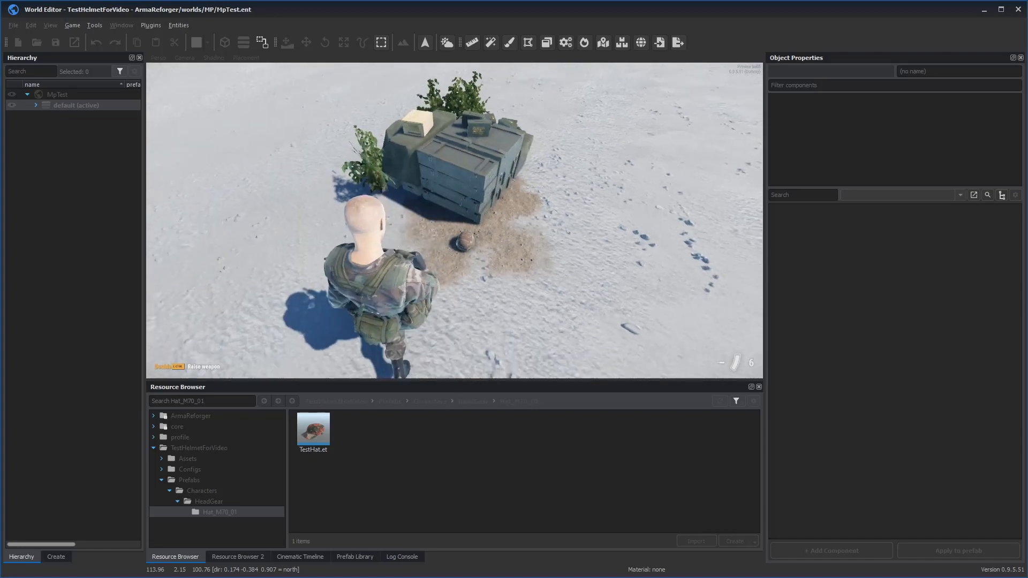
# Step: Check the headwear slot and nearby items in the character's inventory, and walk away from the box
pyautogui.press('Tab')
pyautogui.press('Tab')
pyautogui.press('Tab')
pyautogui.doubleClick(558, 225)
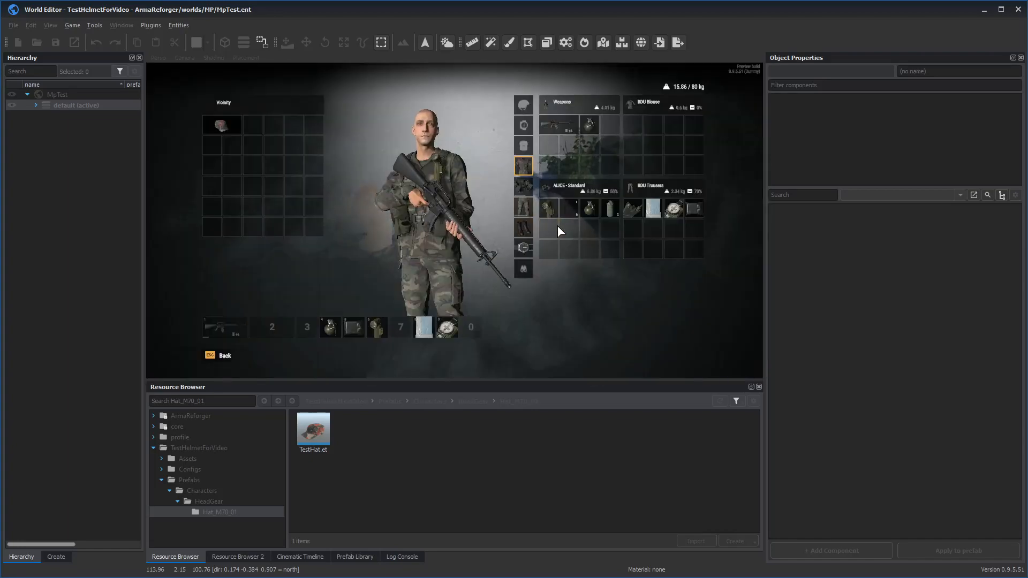
pyautogui.press('Tab')
pyautogui.press('w')
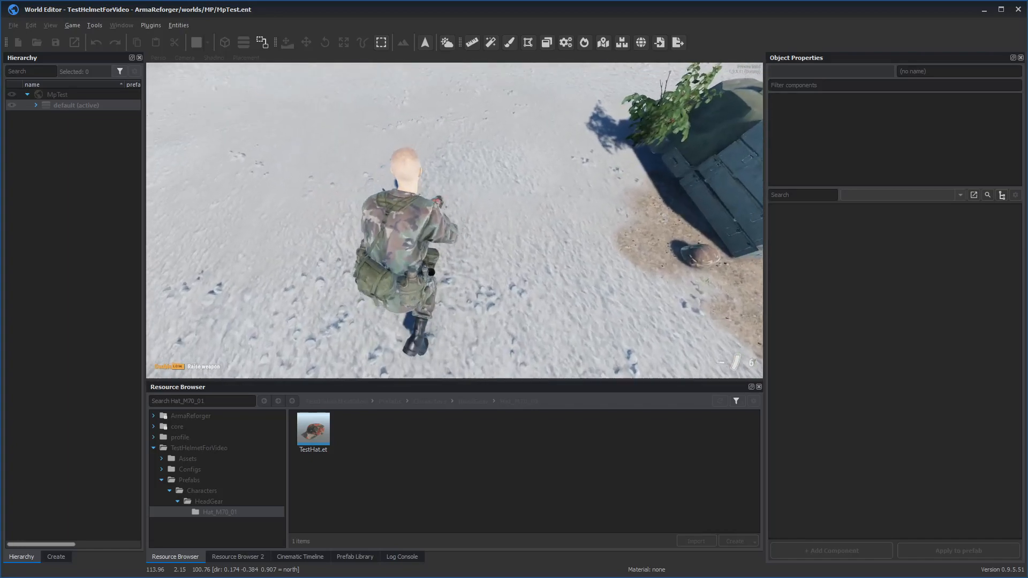
# Step: Put on the test hat lying near the arsenal box, check it in the character's inventory and stop the play session
pyautogui.press('f')
pyautogui.press('Tab')
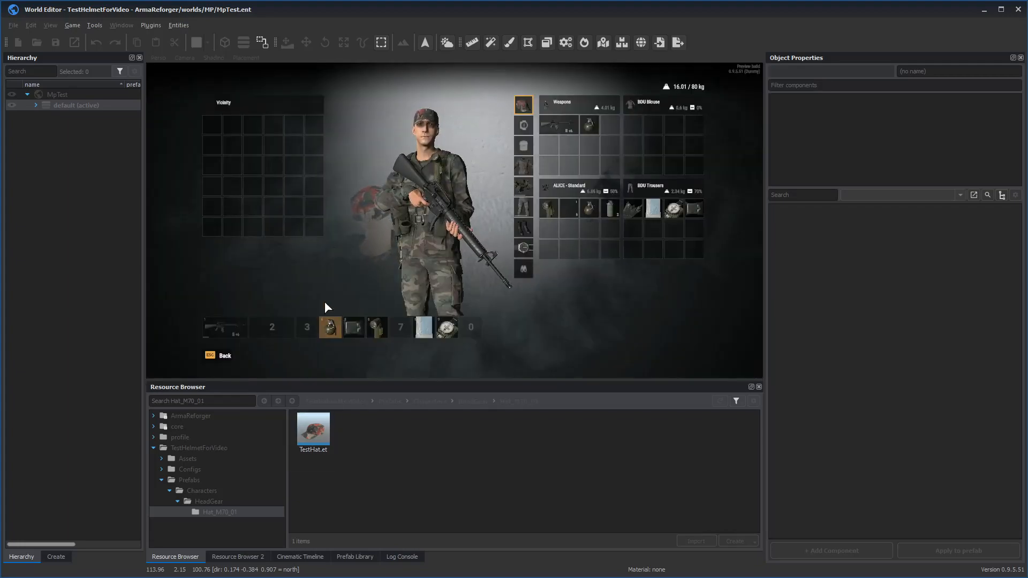
pyautogui.press('Tab')
pyautogui.press('1')
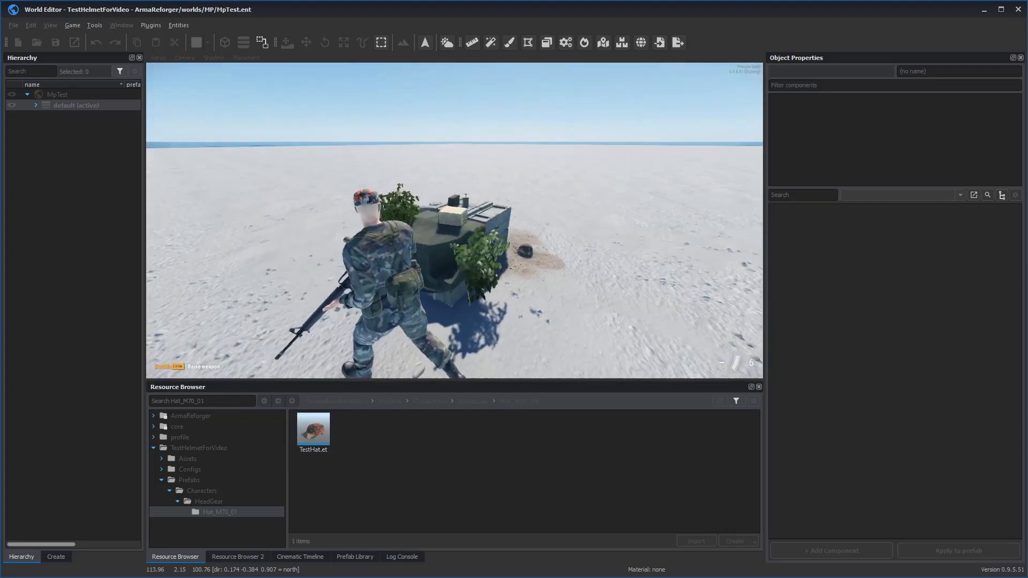
pyautogui.press('w')
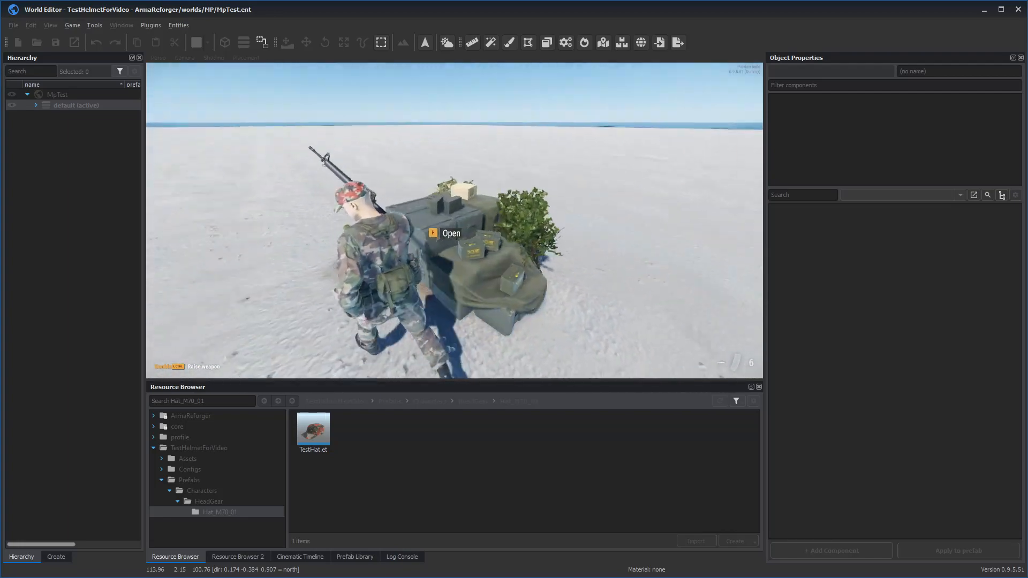
pyautogui.press('Escape')
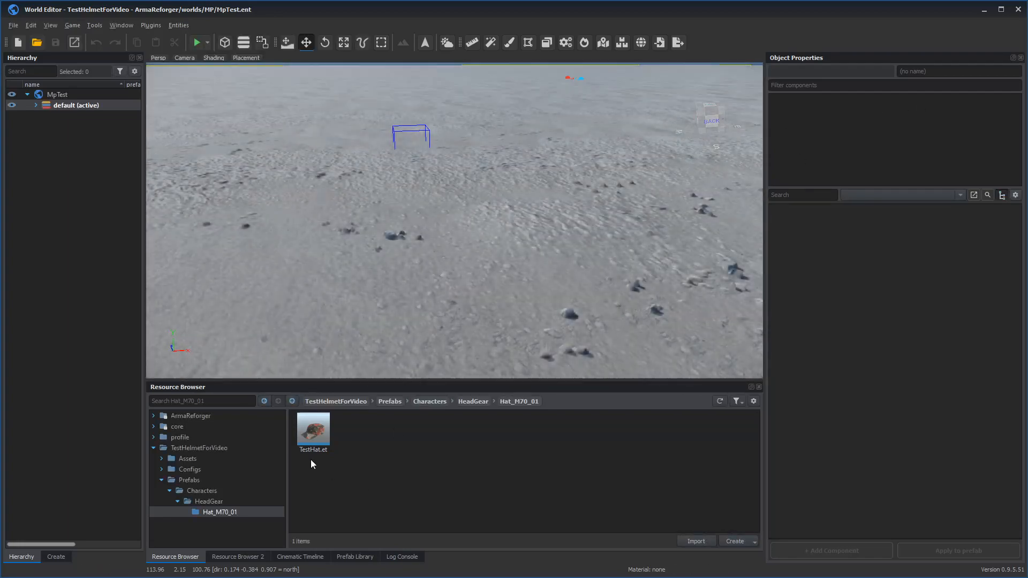
pyautogui.rightClick(315, 445)
pyautogui.click(351, 363)
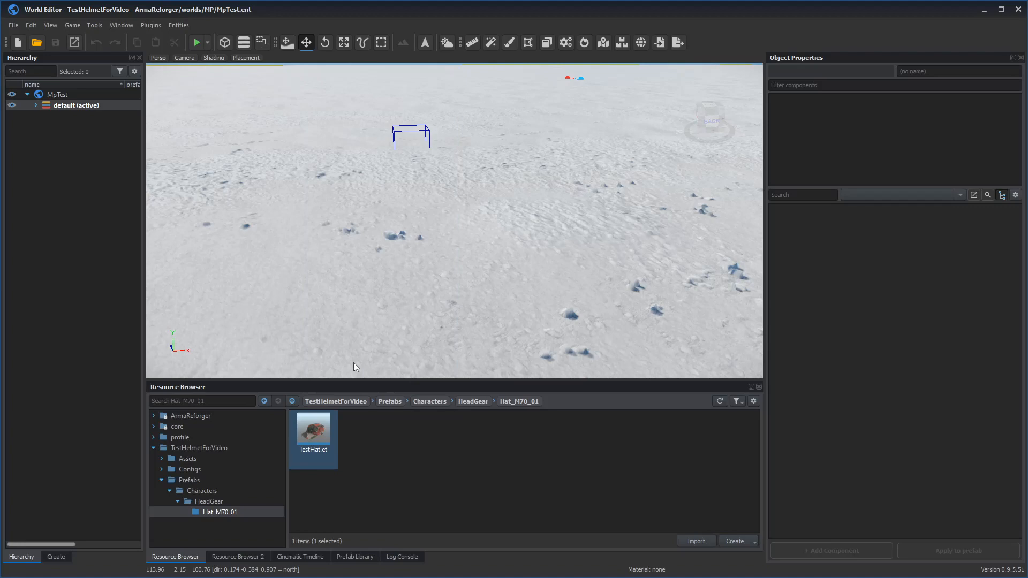
pyautogui.doubleClick(326, 455)
pyautogui.moveTo(861, 15); pyautogui.dragTo(864, 73)
pyautogui.click(104, 268)
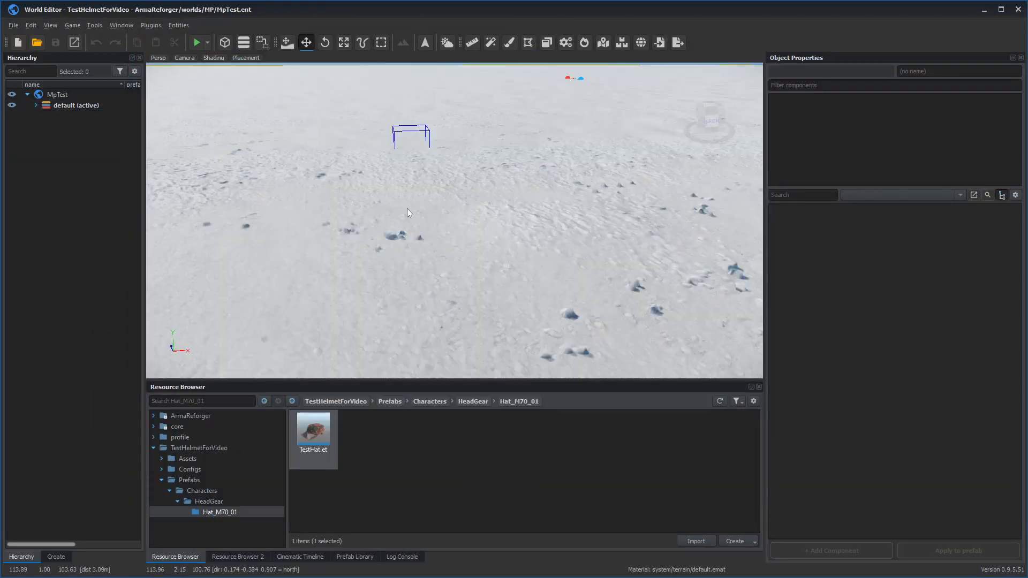
# Step: Place the TestHat prefab on the ground in the MpTest world and break its prefab instance
pyautogui.moveTo(304, 443); pyautogui.dragTo(491, 189)
pyautogui.rightClick(497, 183)
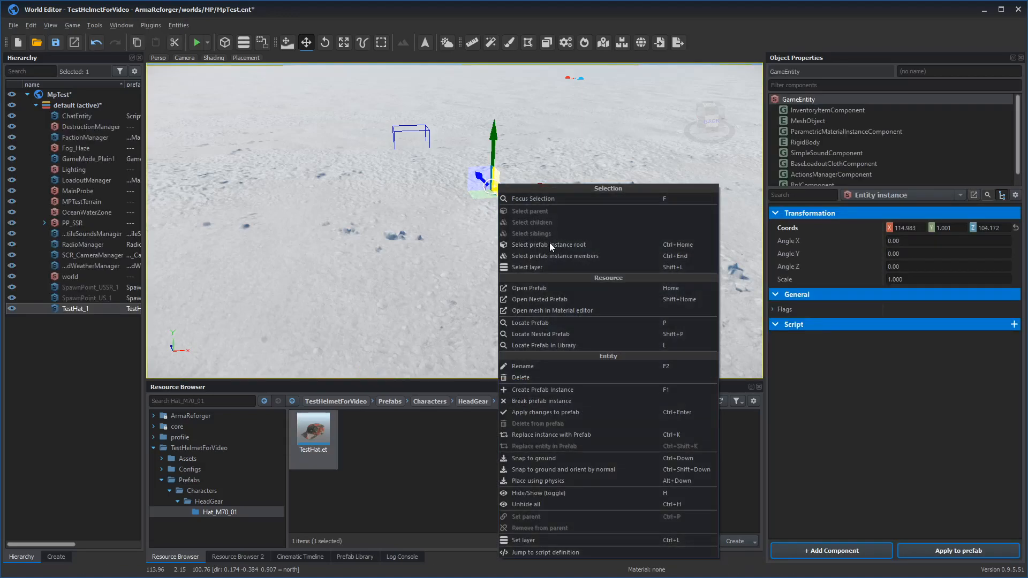
pyautogui.click(565, 402)
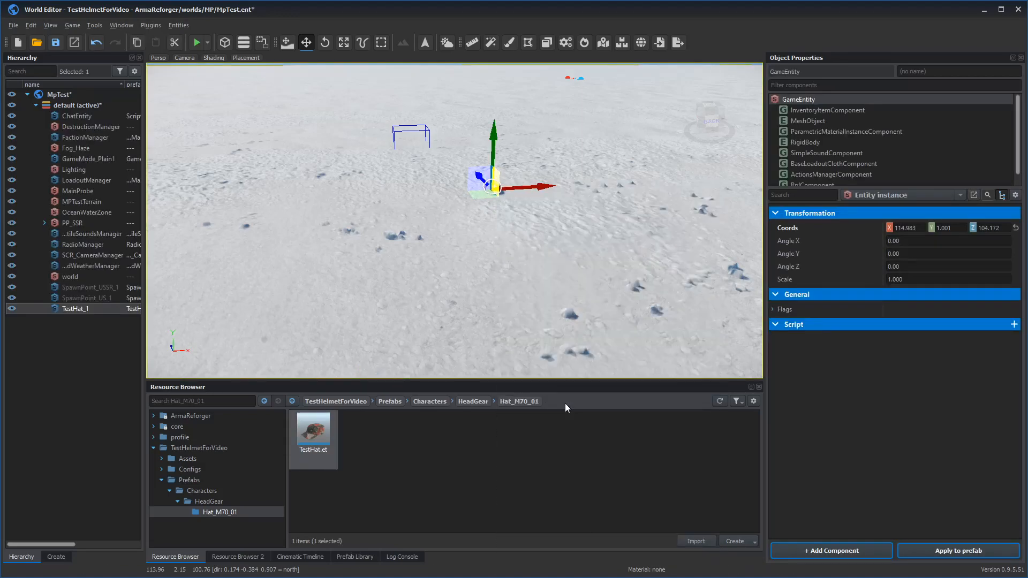
# Step: Inspect the placed hat entity up close and save the MpTest world
pyautogui.press('w')
pyautogui.moveTo(515, 290); pyautogui.dragTo(515, 291, button='right')
pyautogui.press('d')
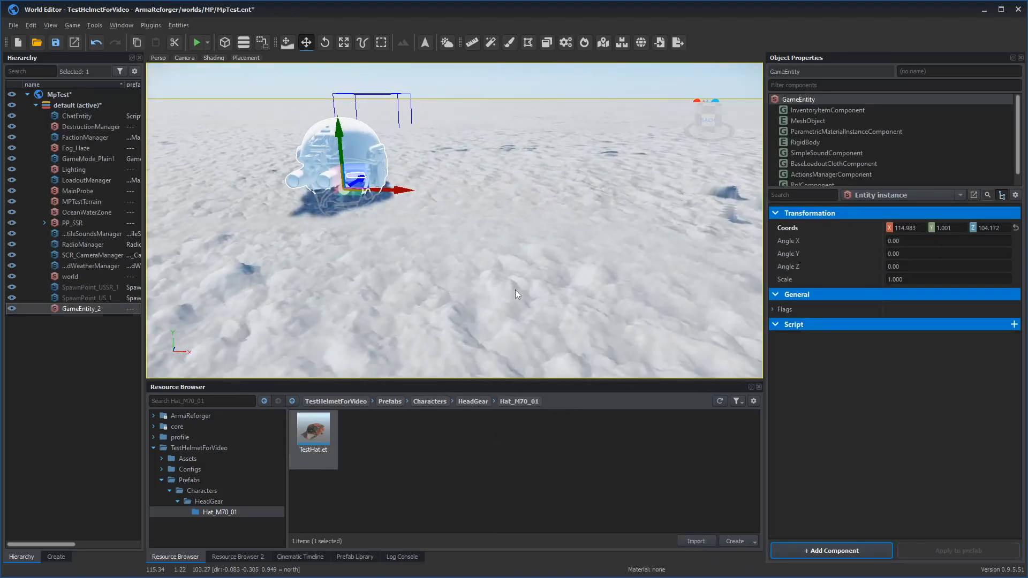
pyautogui.hotkey('ctrl', 's')
pyautogui.click(354, 353)
pyautogui.moveTo(363, 356); pyautogui.dragTo(434, 339, button='right')
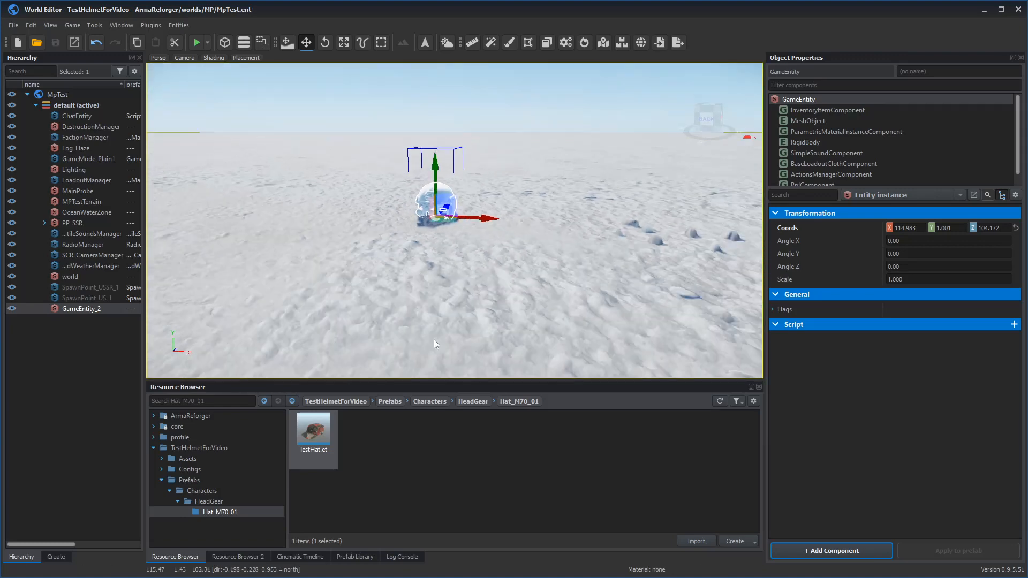
# Step: Start a play session in the MpTest world and switch the character to third-person view
pyautogui.click(197, 43)
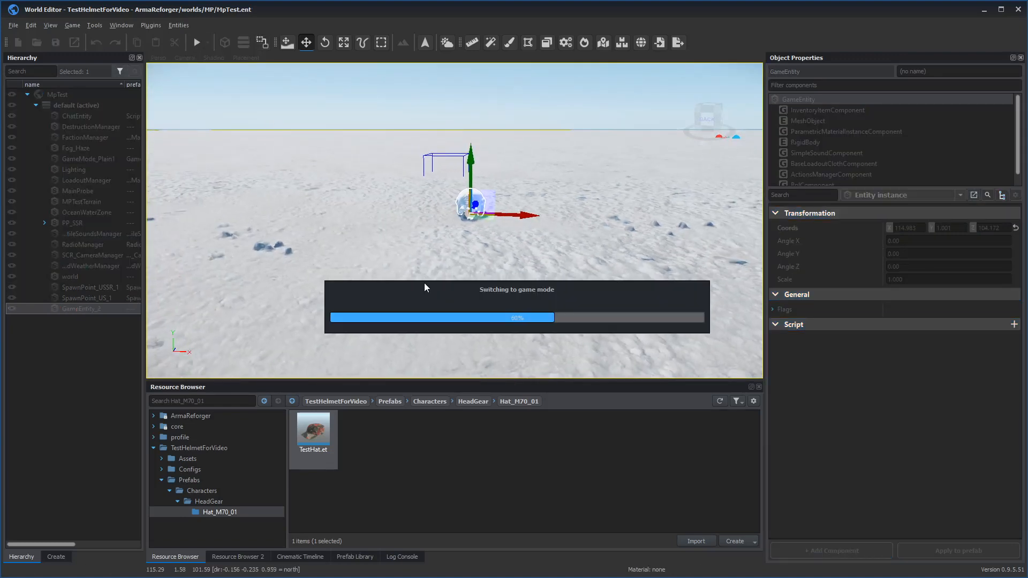
pyautogui.hotkey('alt', 'Tab')
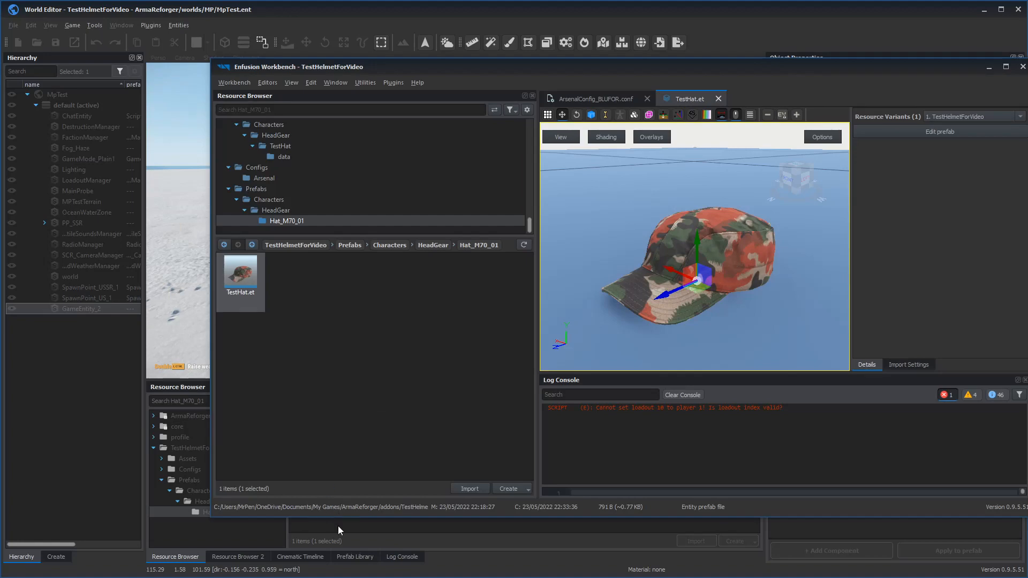
pyautogui.hotkey('alt', 'Tab')
pyautogui.hotkey('alt', 'Tab')
pyautogui.hotkey('alt', 'Tab')
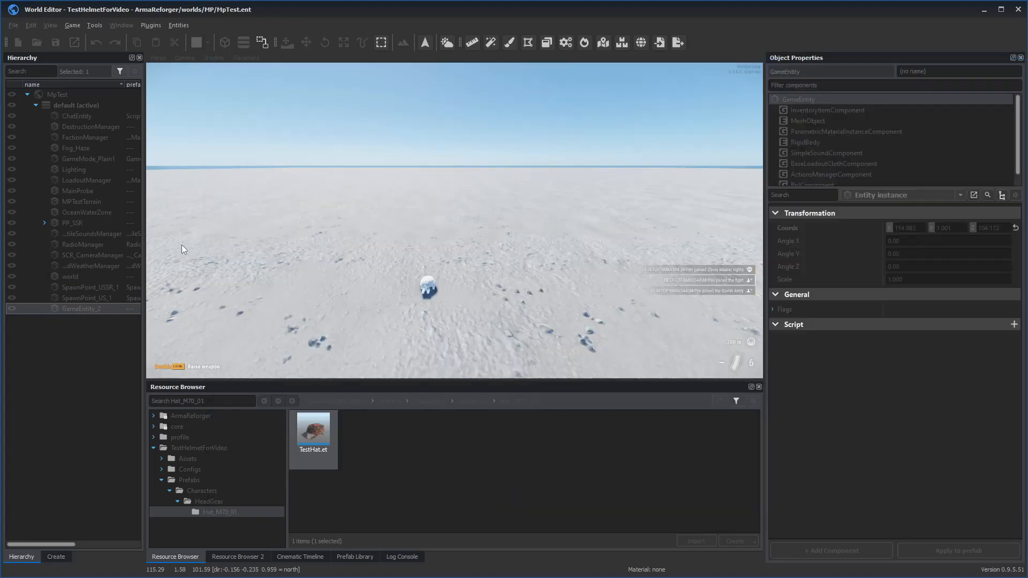
pyautogui.click(182, 245)
pyautogui.press('v')
pyautogui.press('alt')
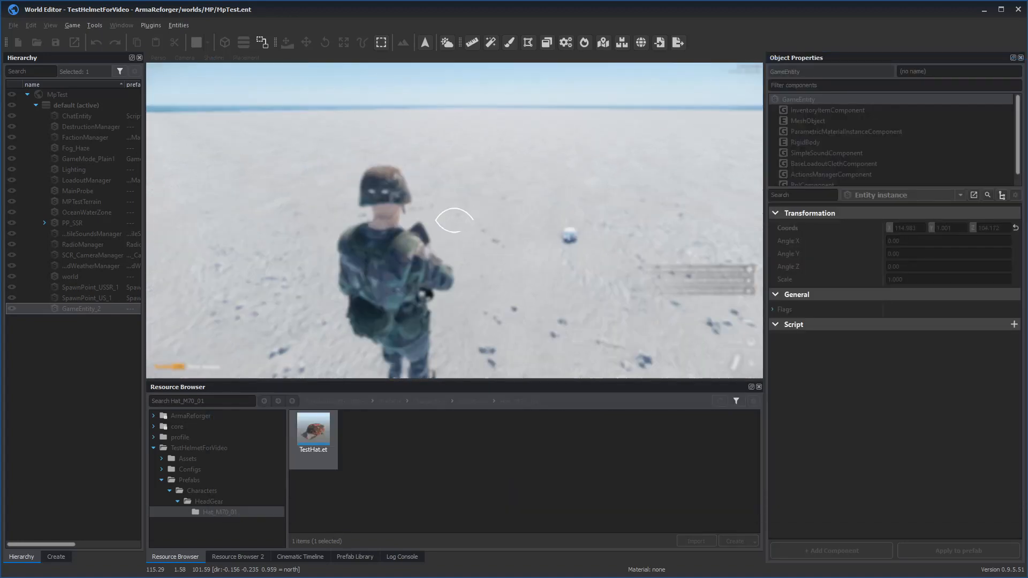
# Step: In Game Master, place the US Arsenal Box beside the character and return to playing
pyautogui.press('y')
pyautogui.press('Tab')
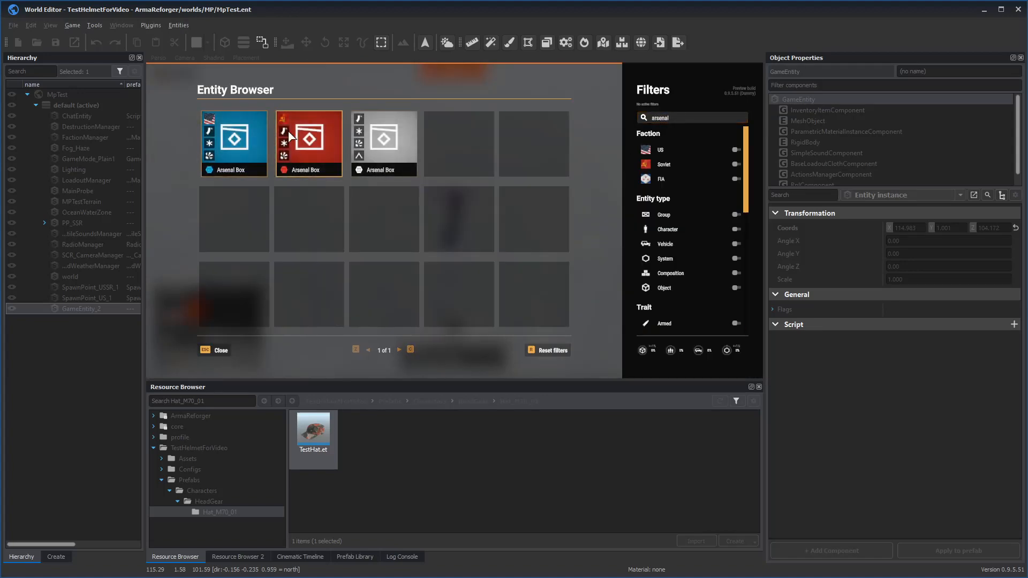
pyautogui.click(234, 144)
pyautogui.press('y')
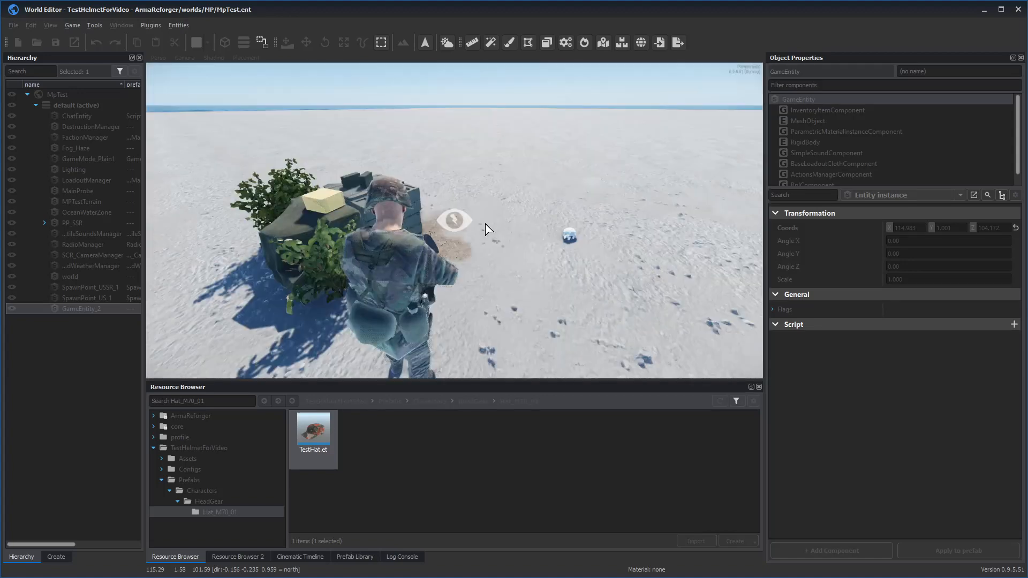
# Step: Take the test hat from the arsenal box's last item page and remove the character's helmet
pyautogui.press('i')
pyautogui.press('e')
pyautogui.press('e')
pyautogui.doubleClick(289, 190)
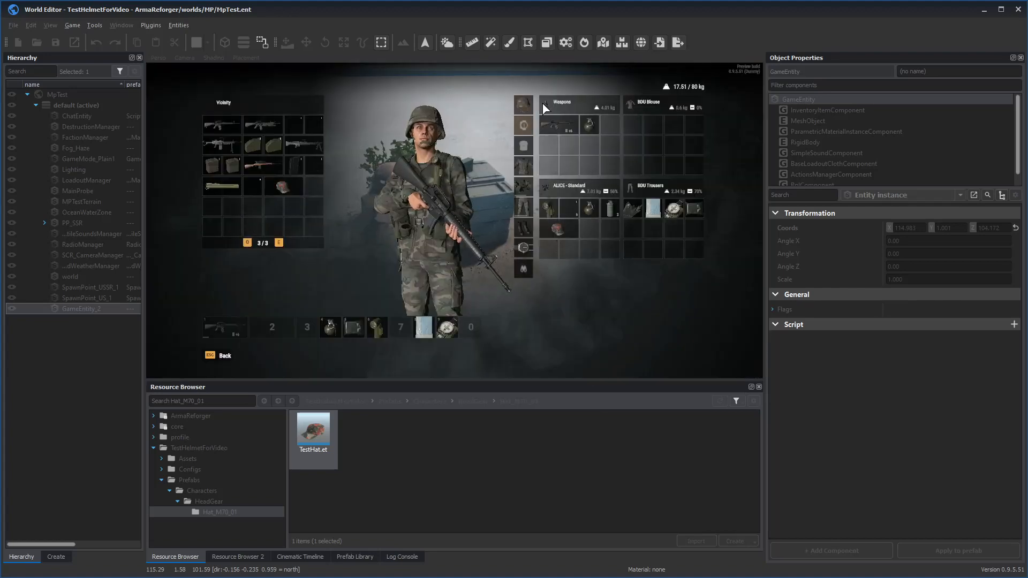
pyautogui.doubleClick(525, 104)
pyautogui.press('i')
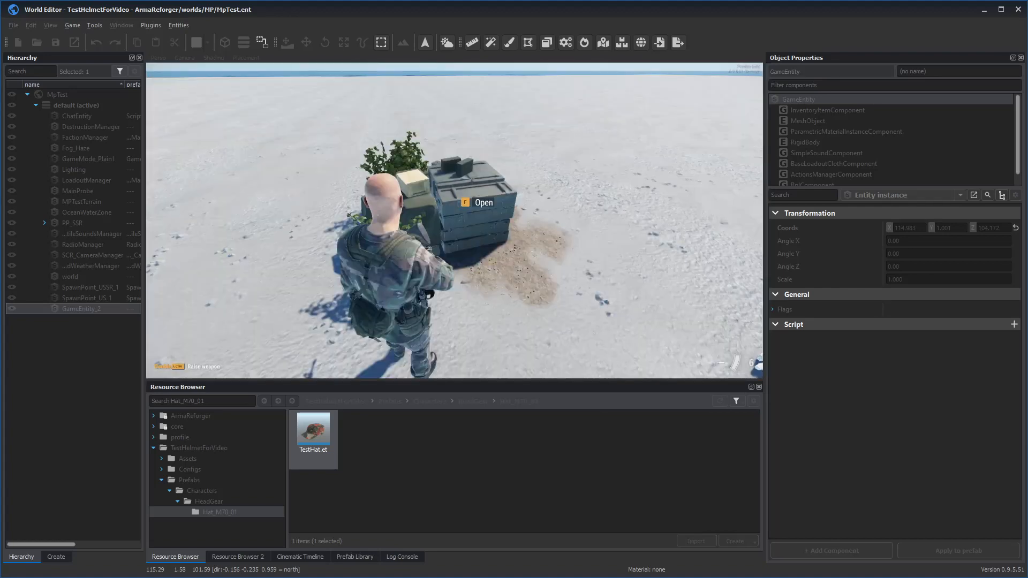
# Step: Check the nearby items in the inventory, wear the test hat and stop the play session
pyautogui.press('i')
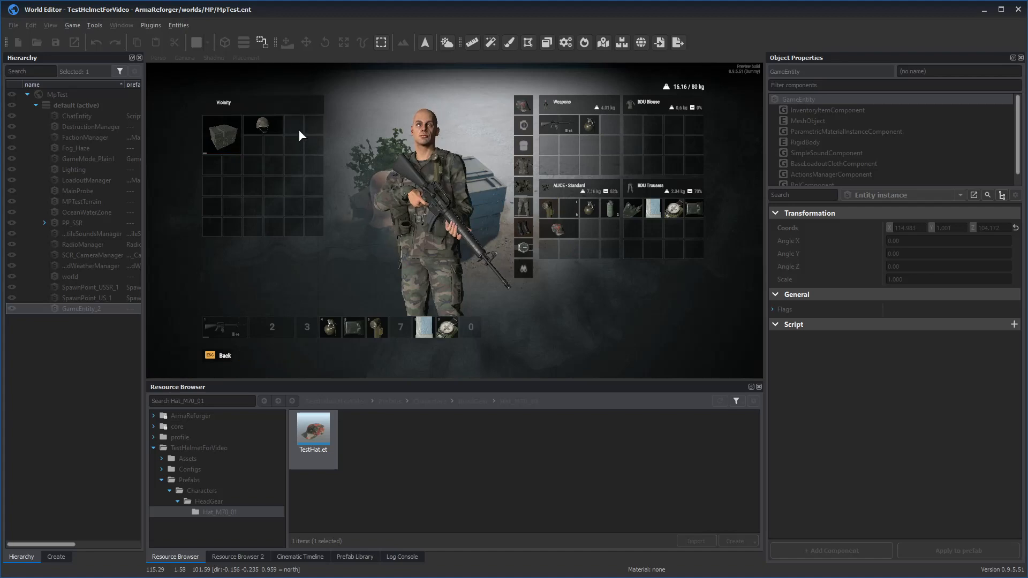
pyautogui.press('i')
pyautogui.press('i')
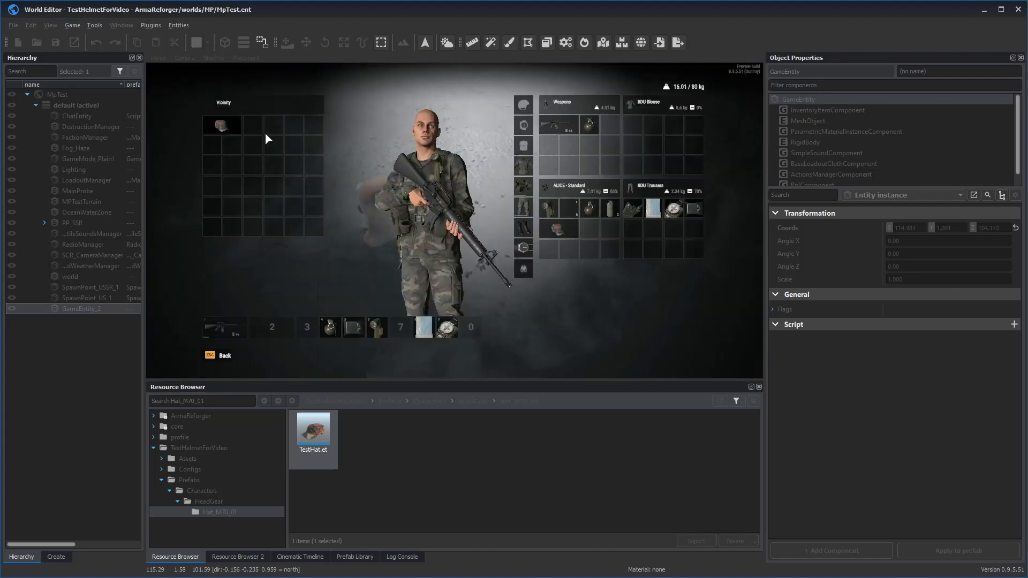
pyautogui.press('i')
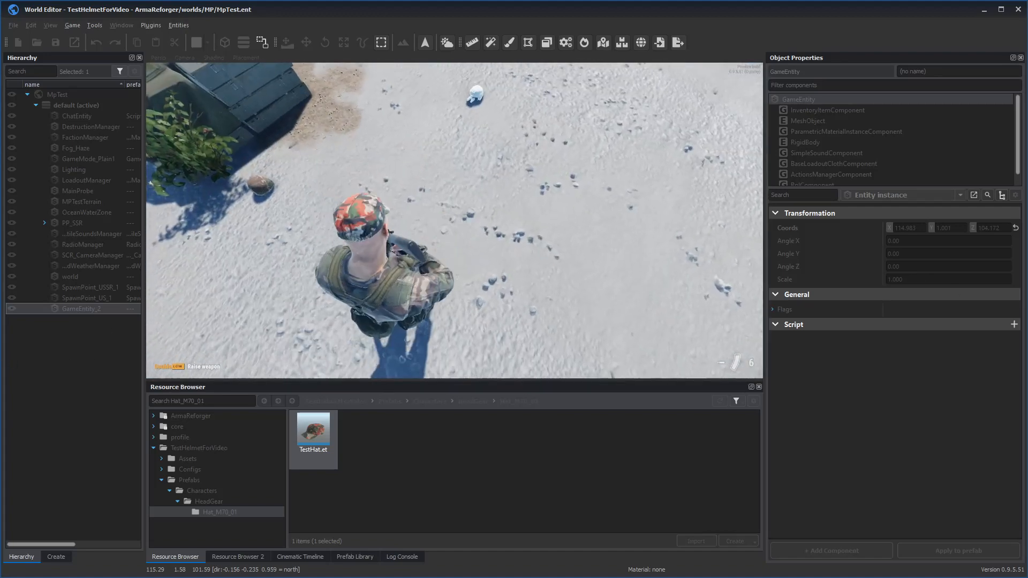
pyautogui.press('Escape')
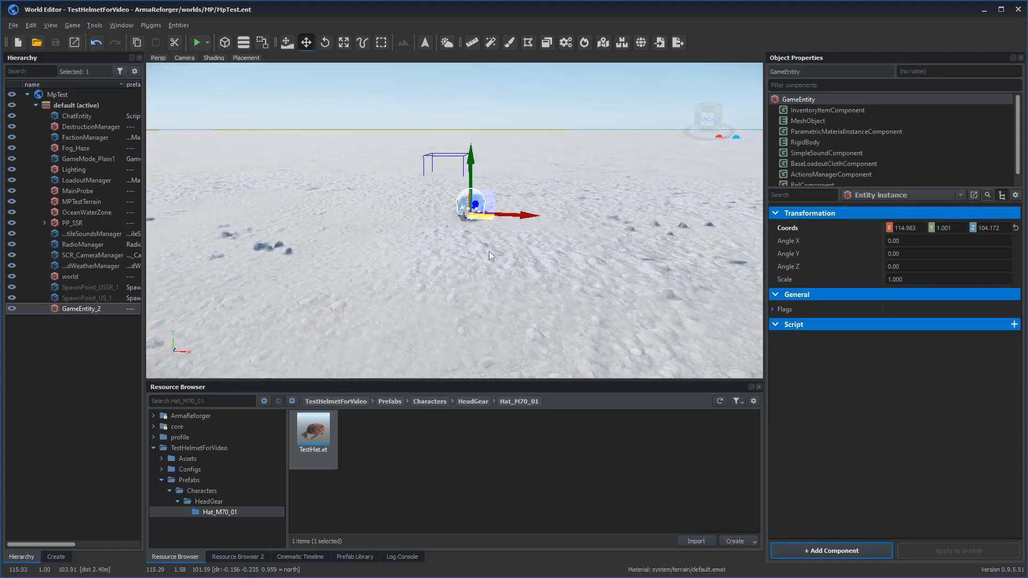
# Step: Open the TestHat prefab for editing and review its InventoryItemComponent, MeshObject and BaseLoadoutClothComponent settings
pyautogui.rightClick(324, 438)
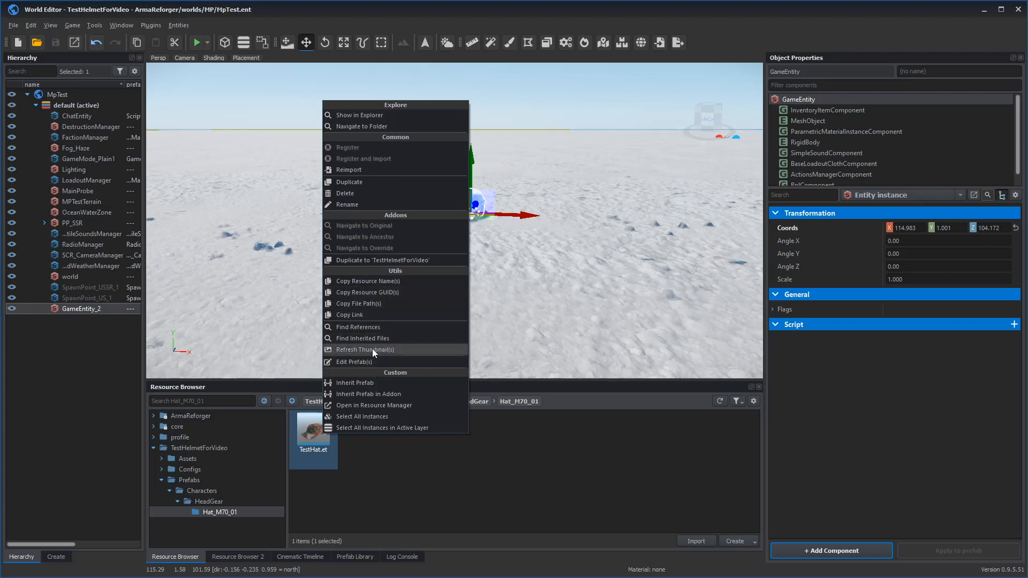
pyautogui.click(370, 406)
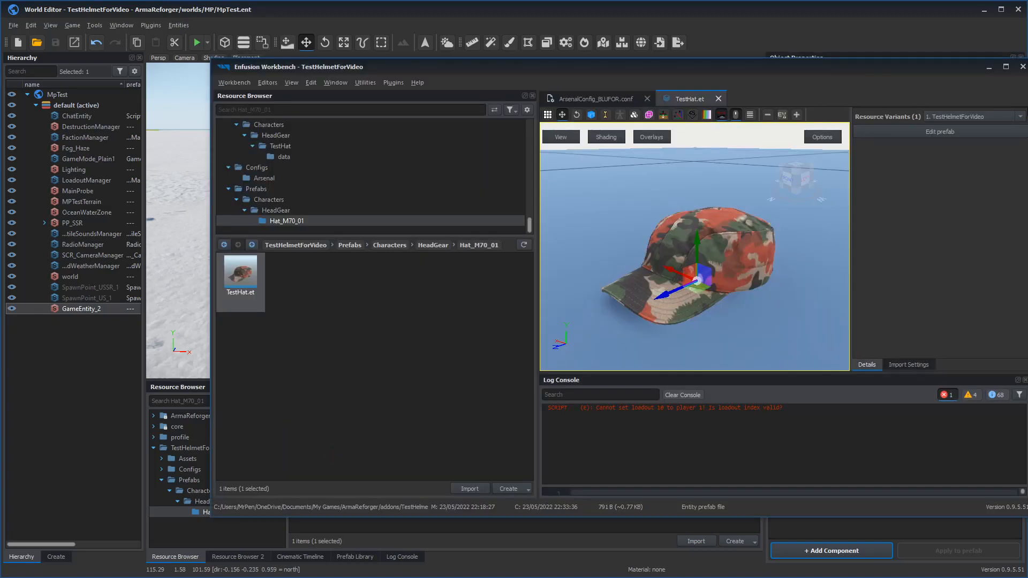
pyautogui.click(959, 133)
pyautogui.click(899, 114)
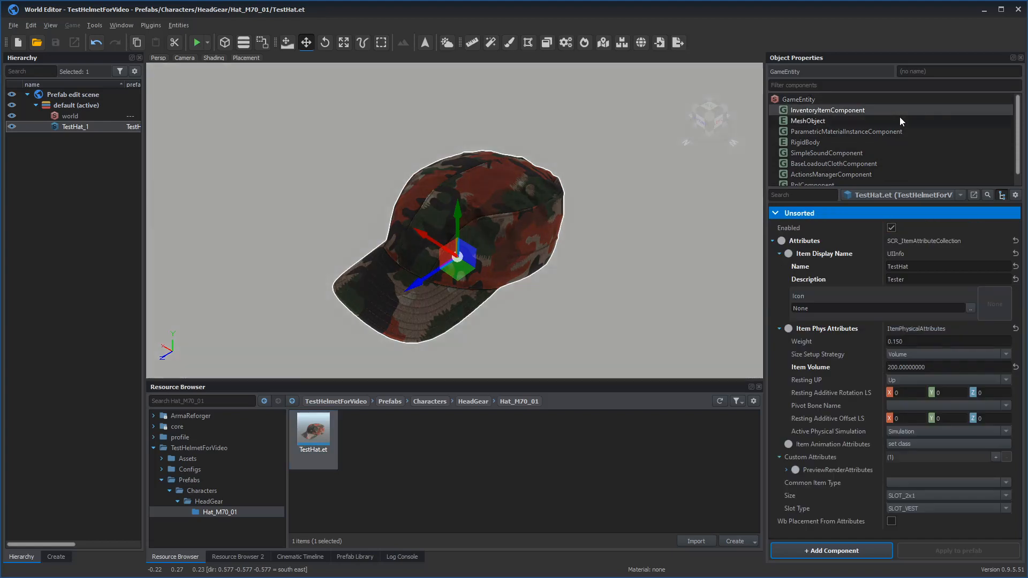
pyautogui.click(900, 122)
pyautogui.click(860, 174)
pyautogui.click(863, 165)
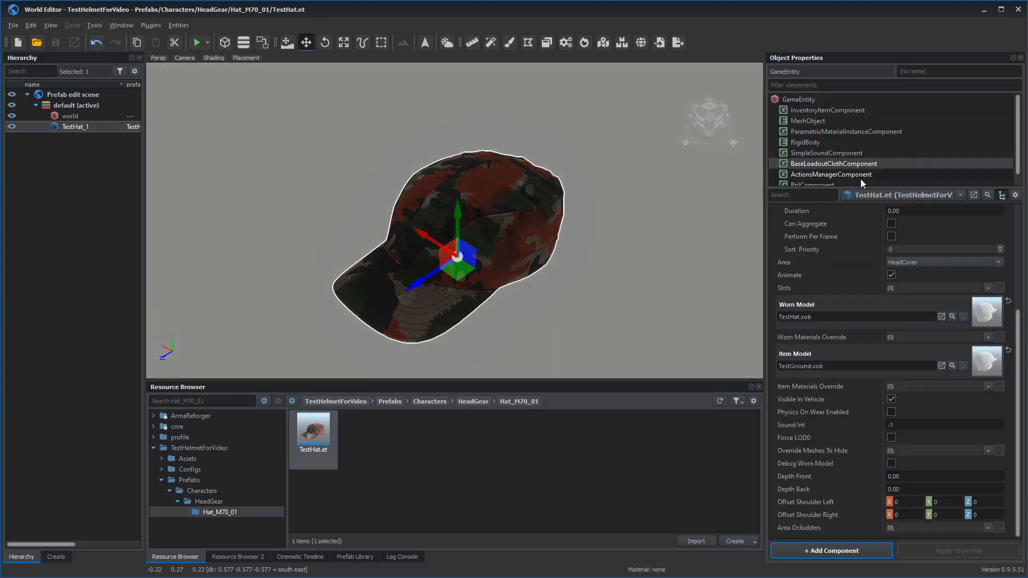
pyautogui.scroll(3, 943, 337)
# Step: Try to save the TestHat prefab and reopen it for editing from the resource list
pyautogui.hotkey('ctrl', 's')
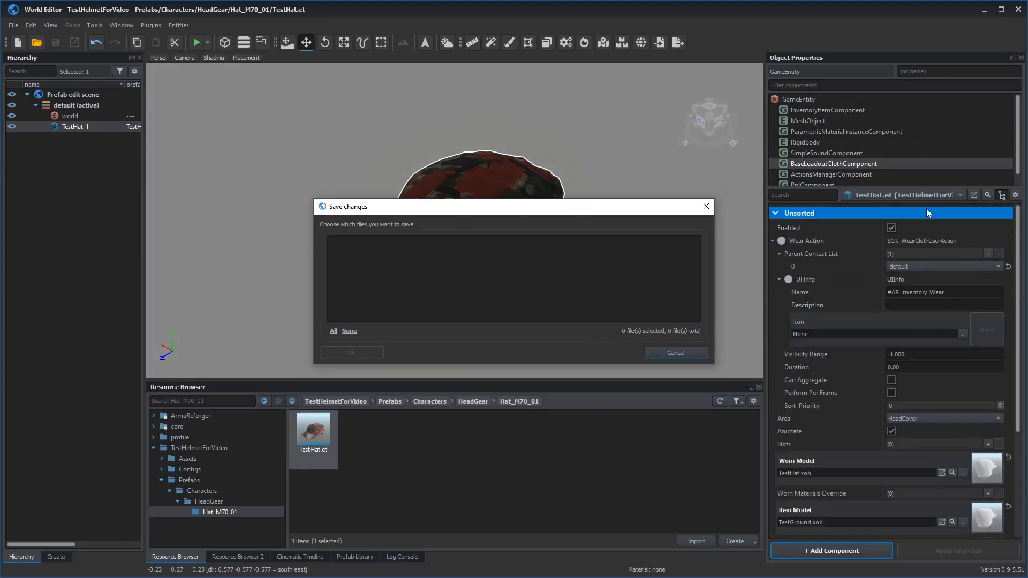
pyautogui.click(673, 352)
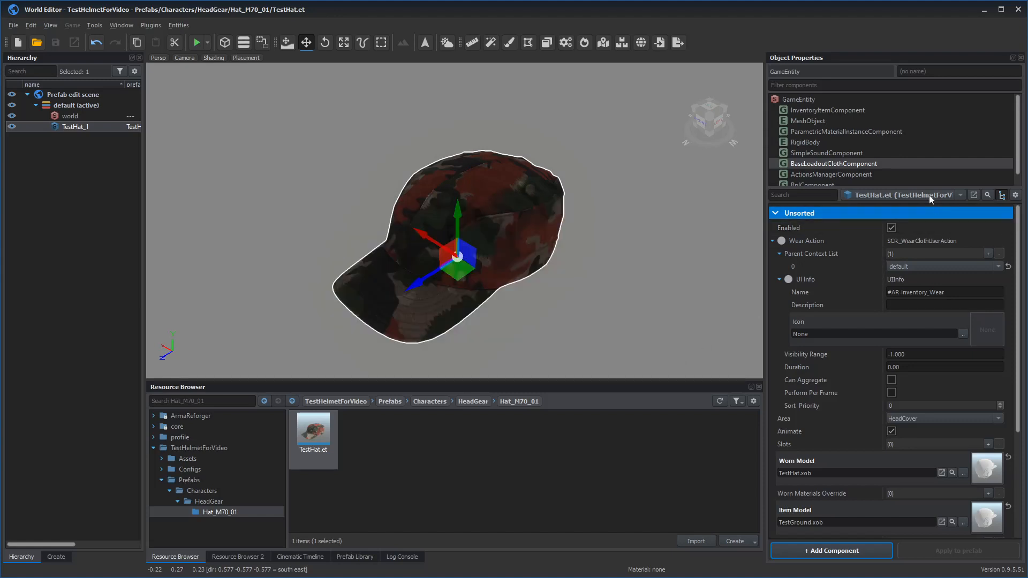
pyautogui.hotkey('ctrl', 's')
pyautogui.click(674, 352)
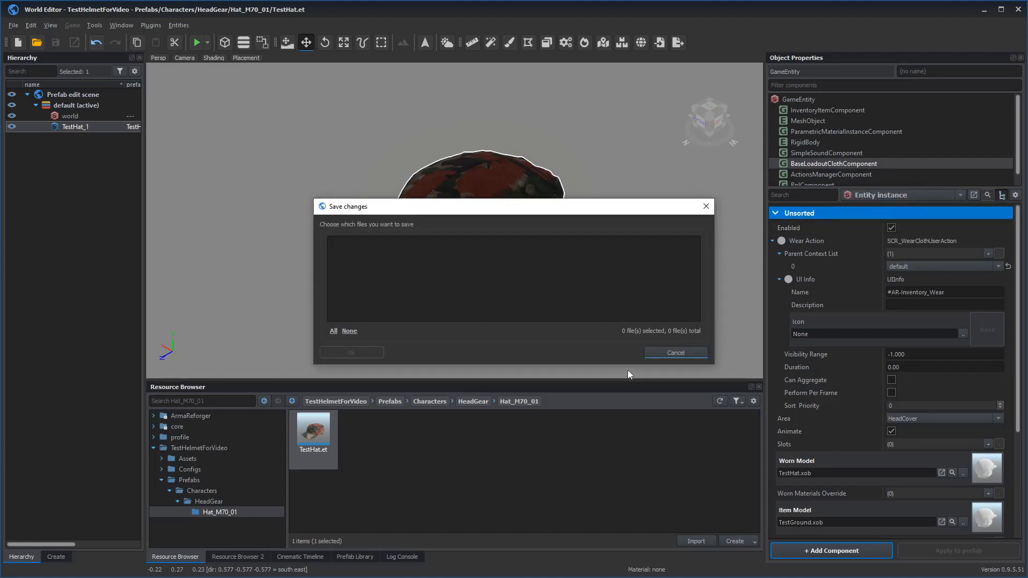
pyautogui.rightClick(338, 441)
pyautogui.click(377, 363)
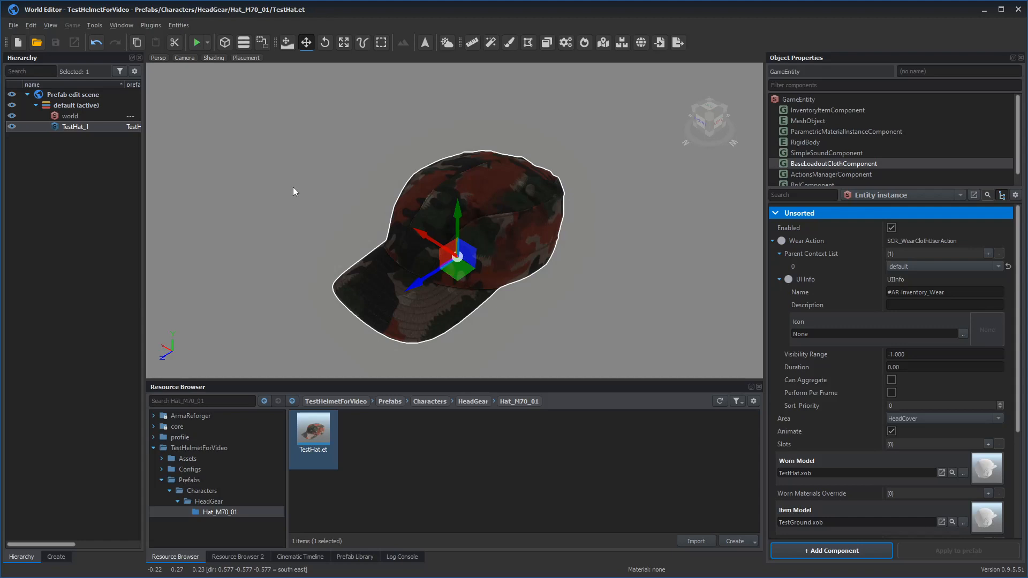
# Step: Look through the project's Assets and Configs folders and return to the Hat_M70_01 prefab folder
pyautogui.click(210, 458)
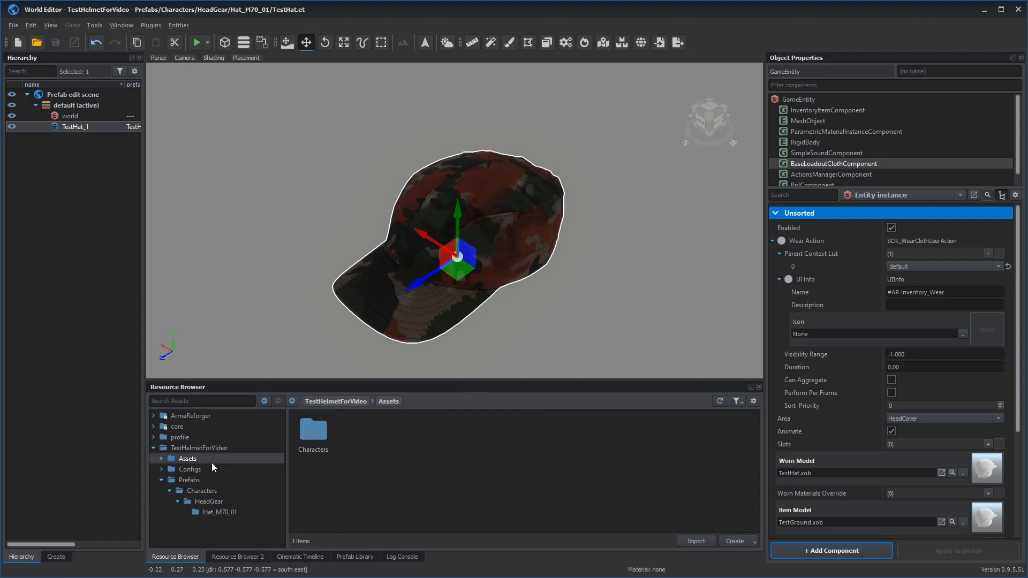
pyautogui.click(208, 469)
pyautogui.click(214, 459)
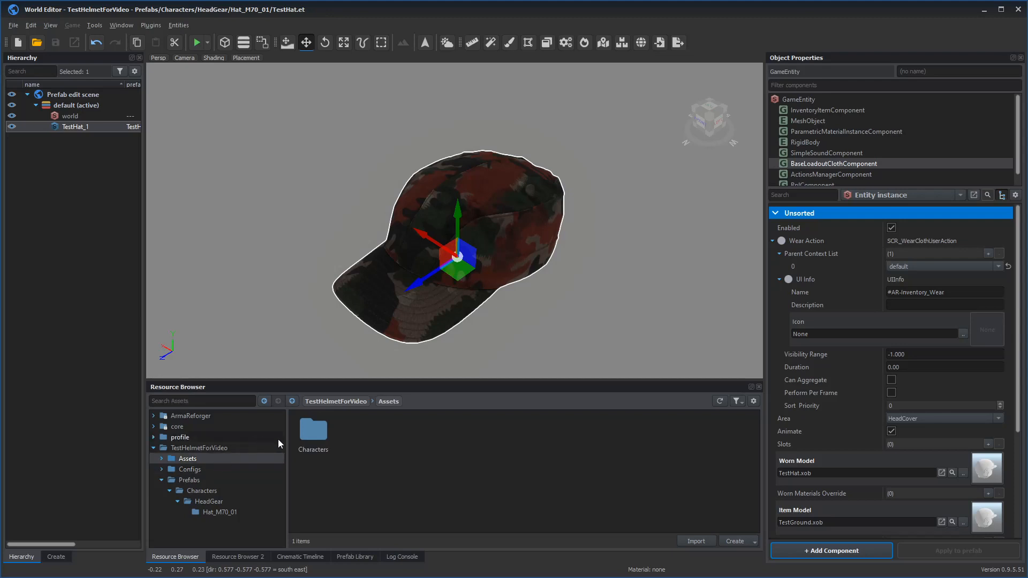
pyautogui.doubleClick(305, 443)
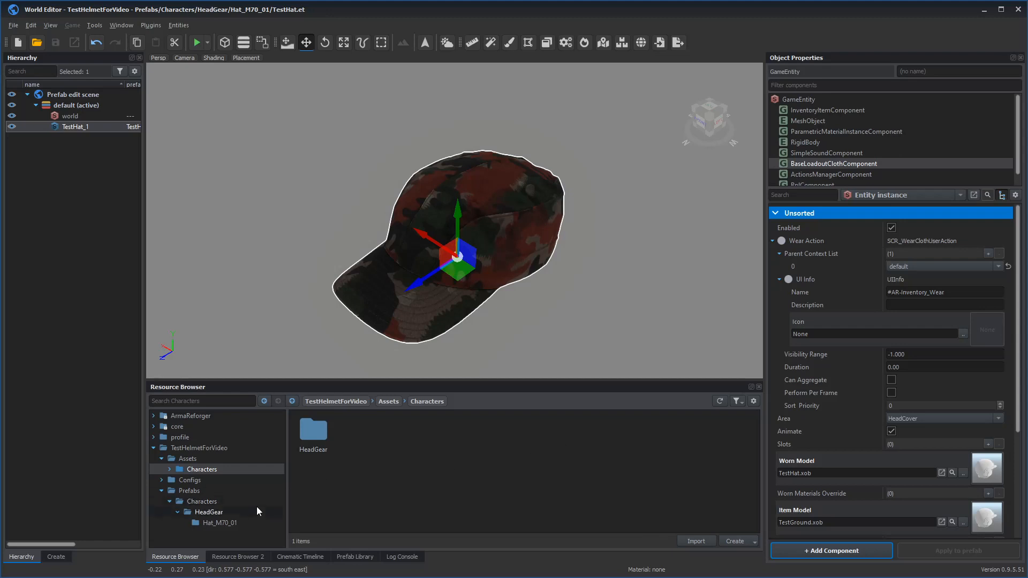
pyautogui.click(254, 522)
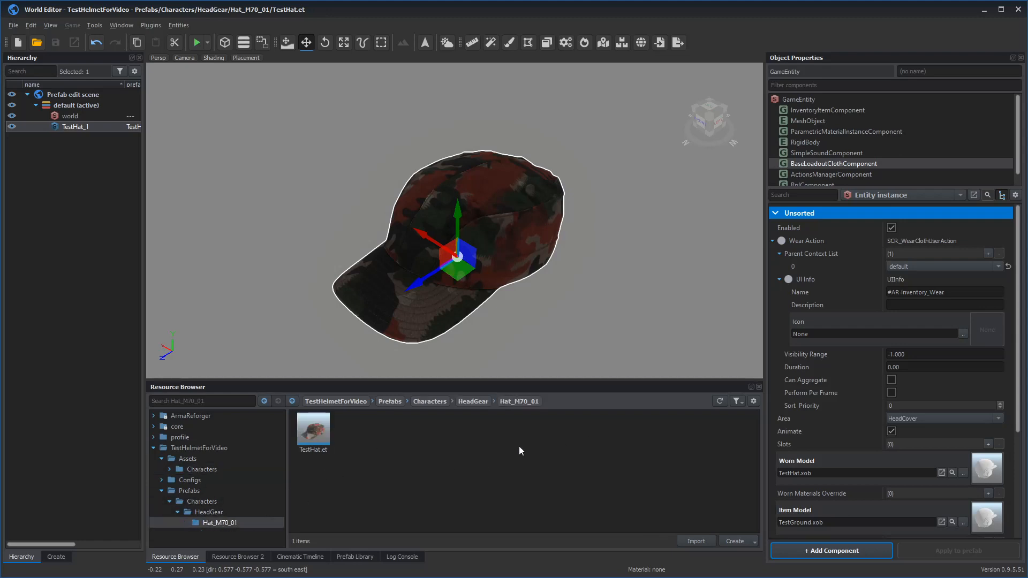
# Step: Close the World Editor and the Enfusion Workbench
pyautogui.click(1001, 9)
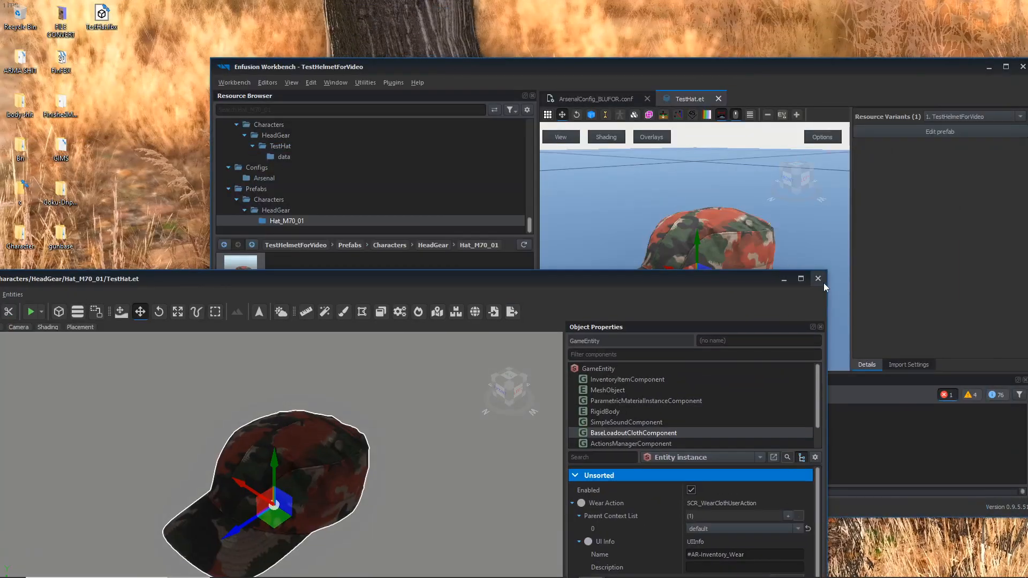
pyautogui.moveTo(699, 276); pyautogui.dragTo(874, 134)
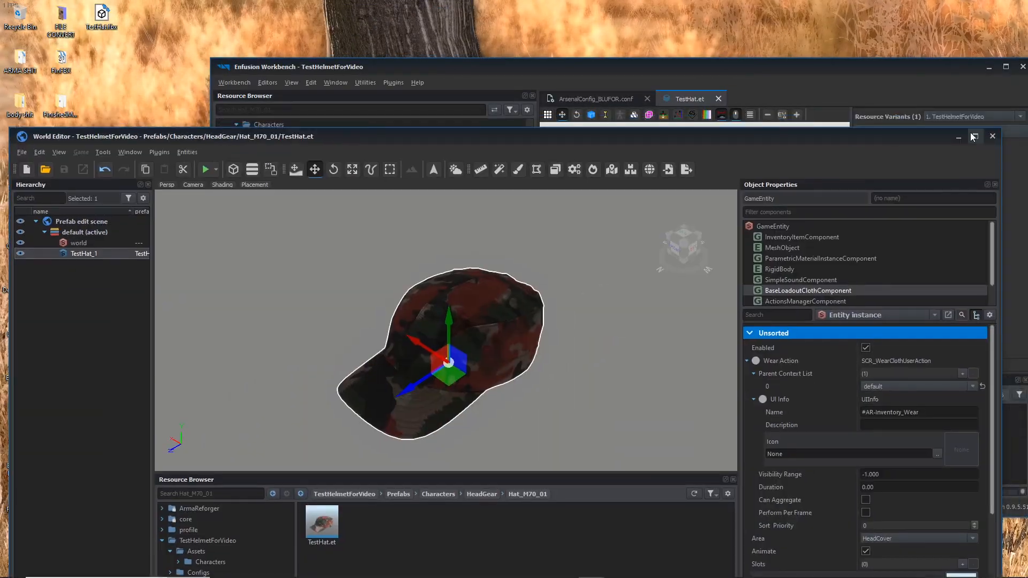
pyautogui.click(993, 136)
pyautogui.moveTo(879, 64); pyautogui.dragTo(799, 71)
pyautogui.click(944, 73)
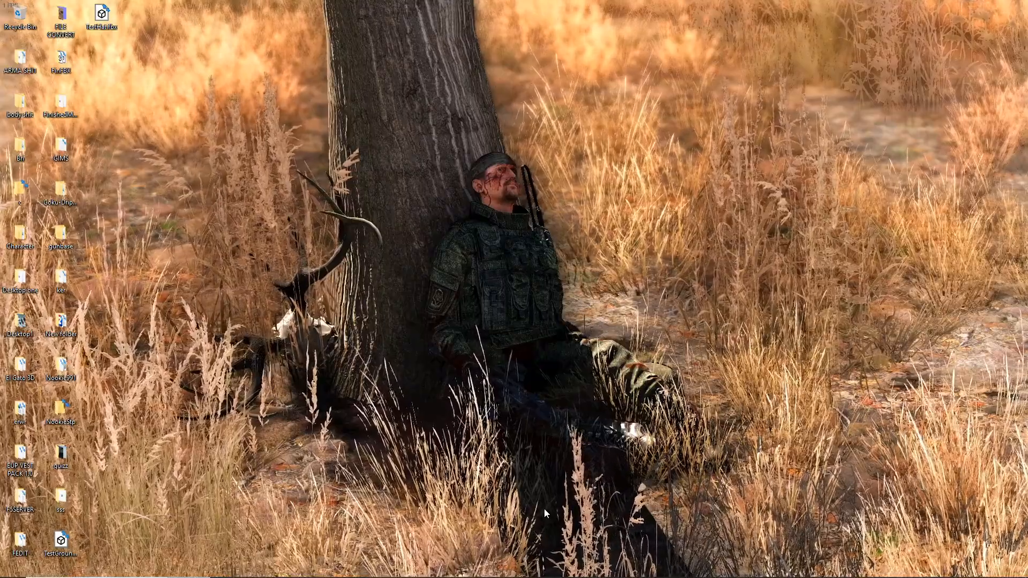
pyautogui.moveTo(542, 576)
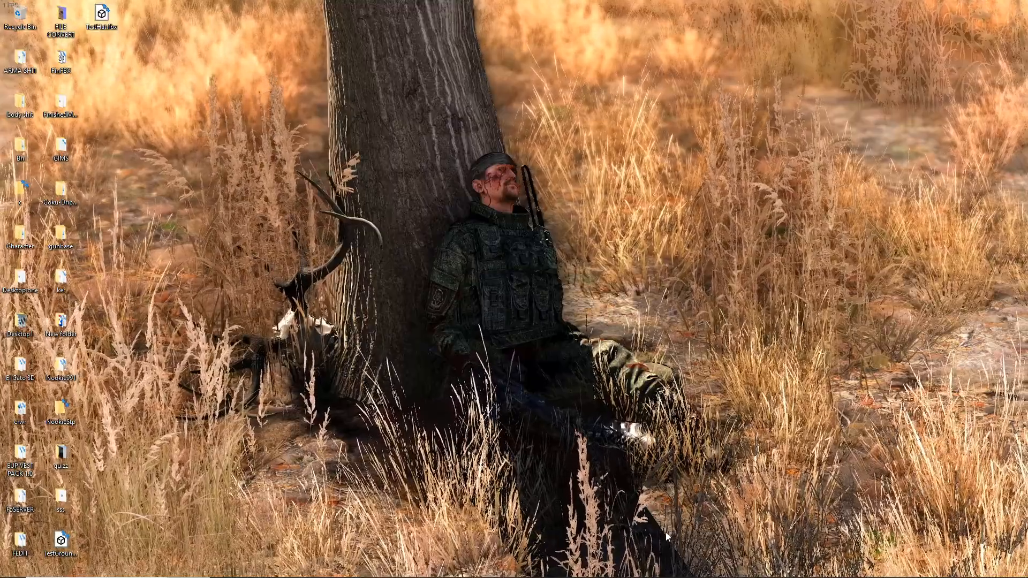
pyautogui.moveTo(600, 577)
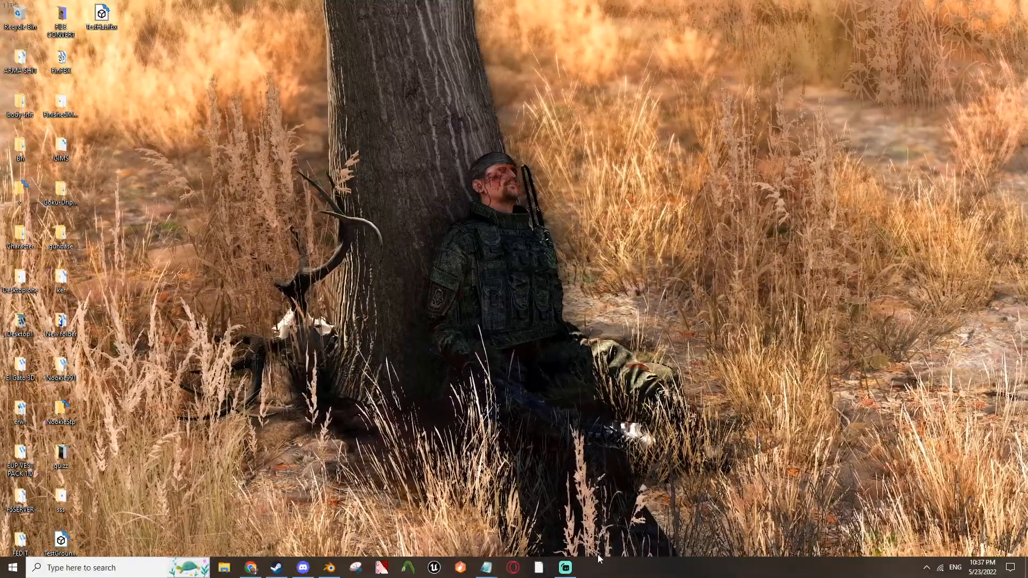